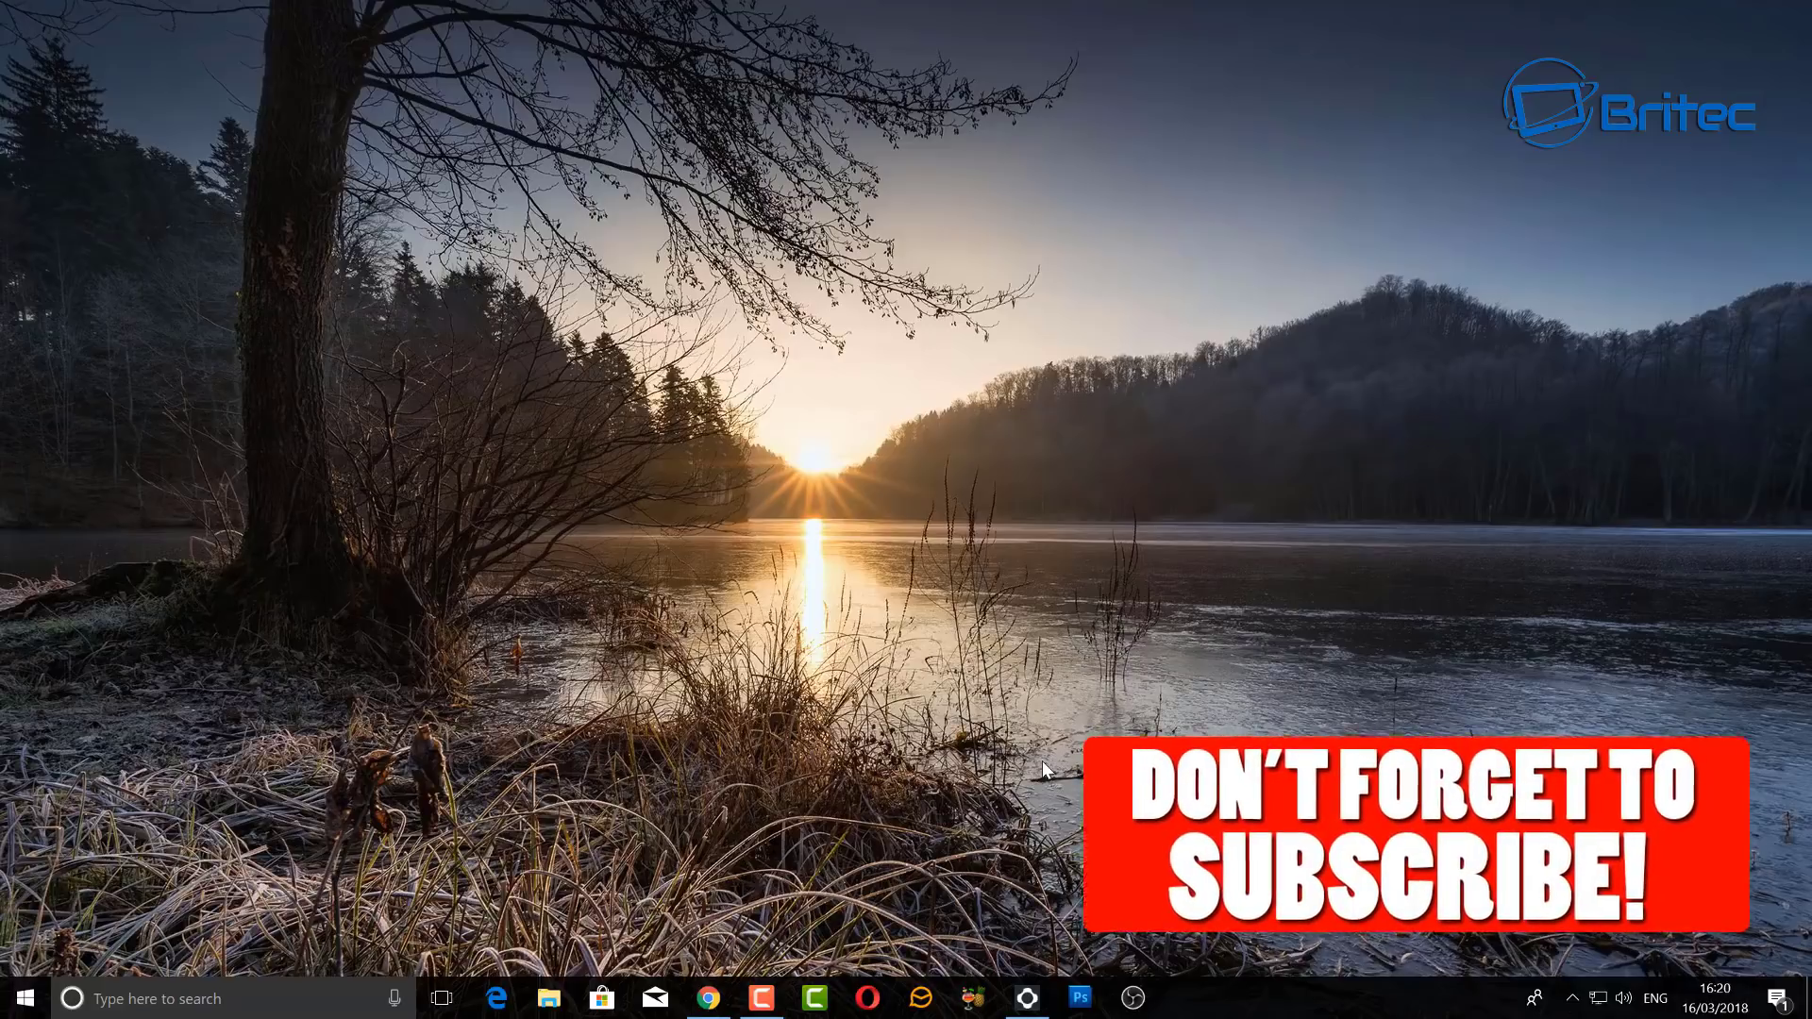
# - Restore the Chrome window showing the OBS Studio download page
pyautogui.click(704, 1008)
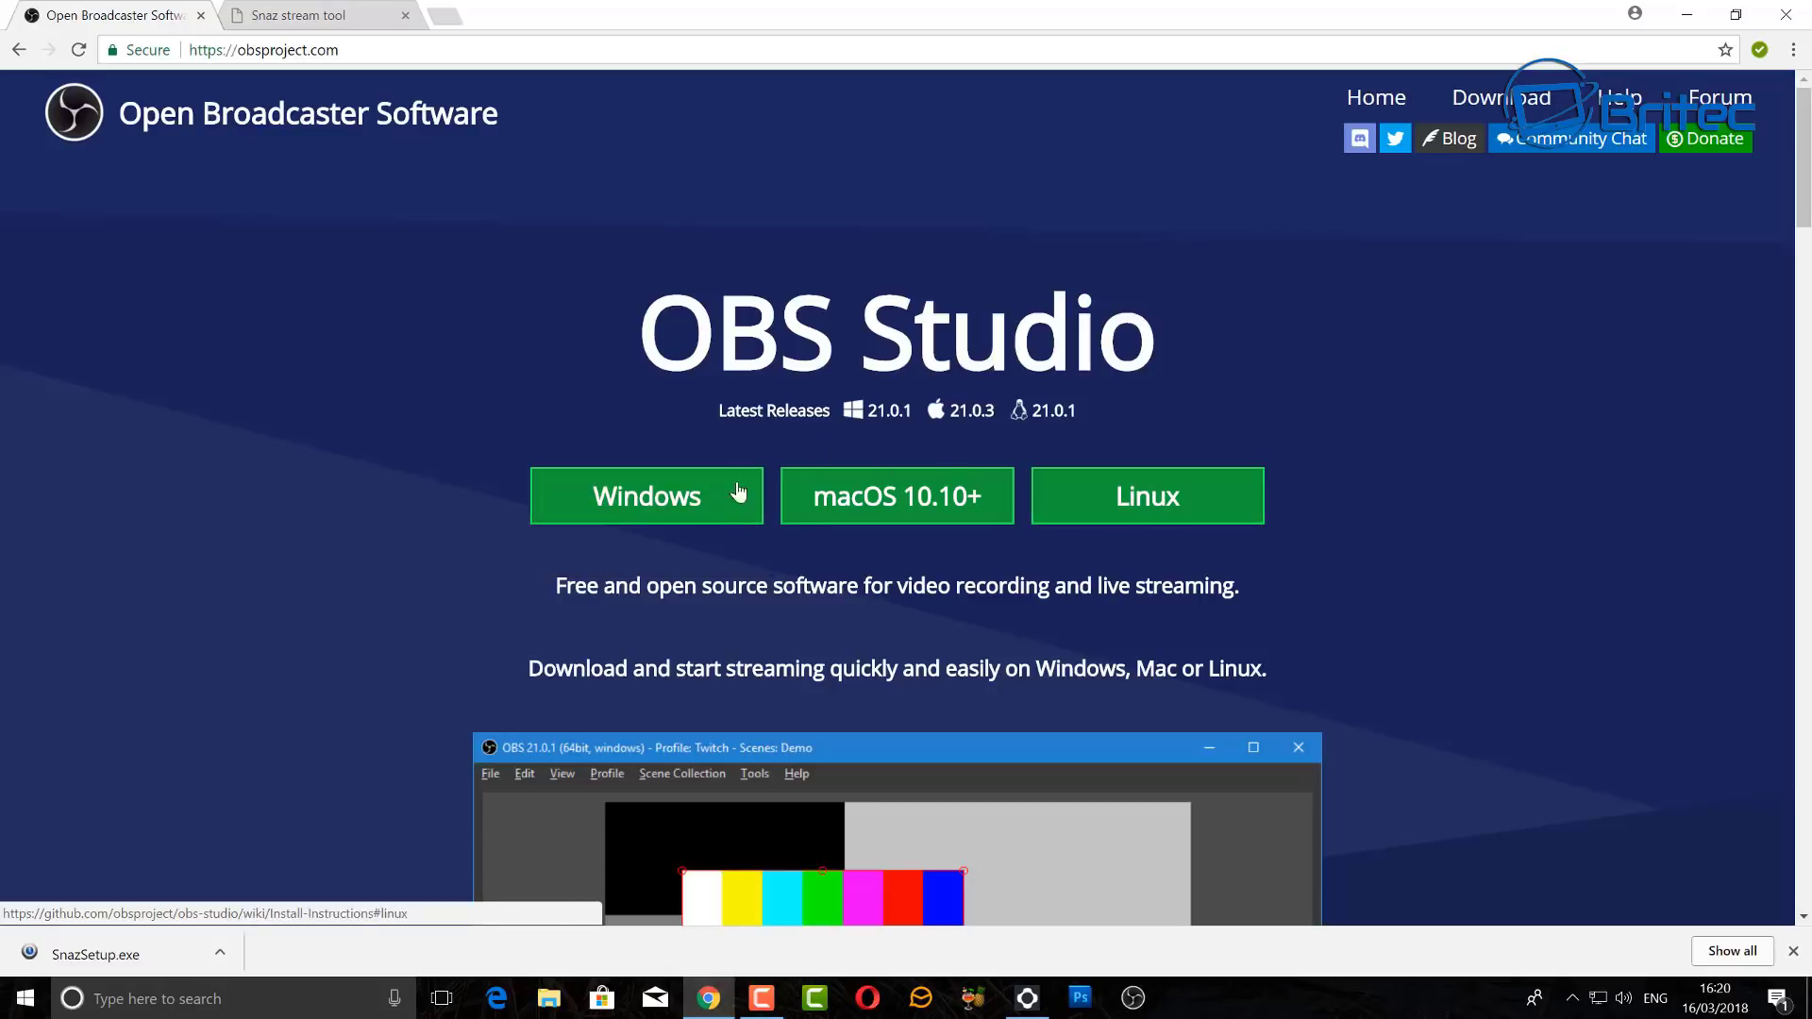
# - Run the downloaded SnazSetup.exe from the Snaz stream tool page
pyautogui.click(324, 17)
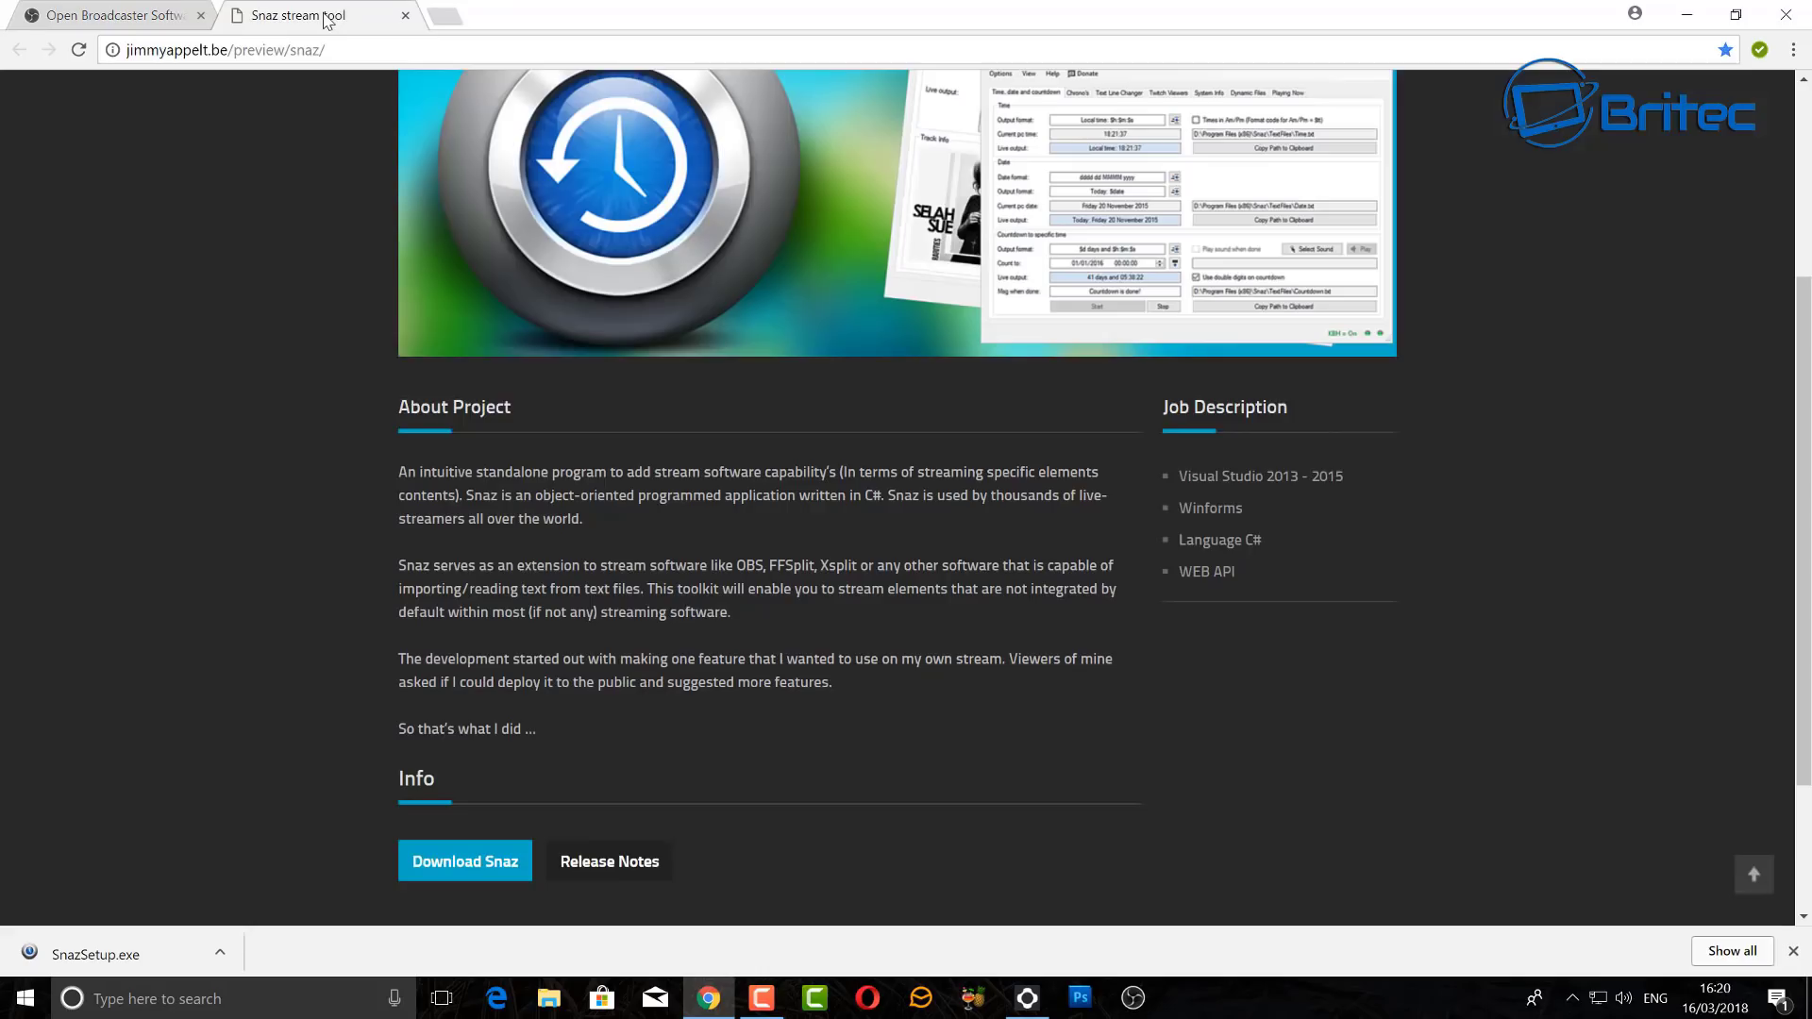
pyautogui.scroll(3, 792, 599)
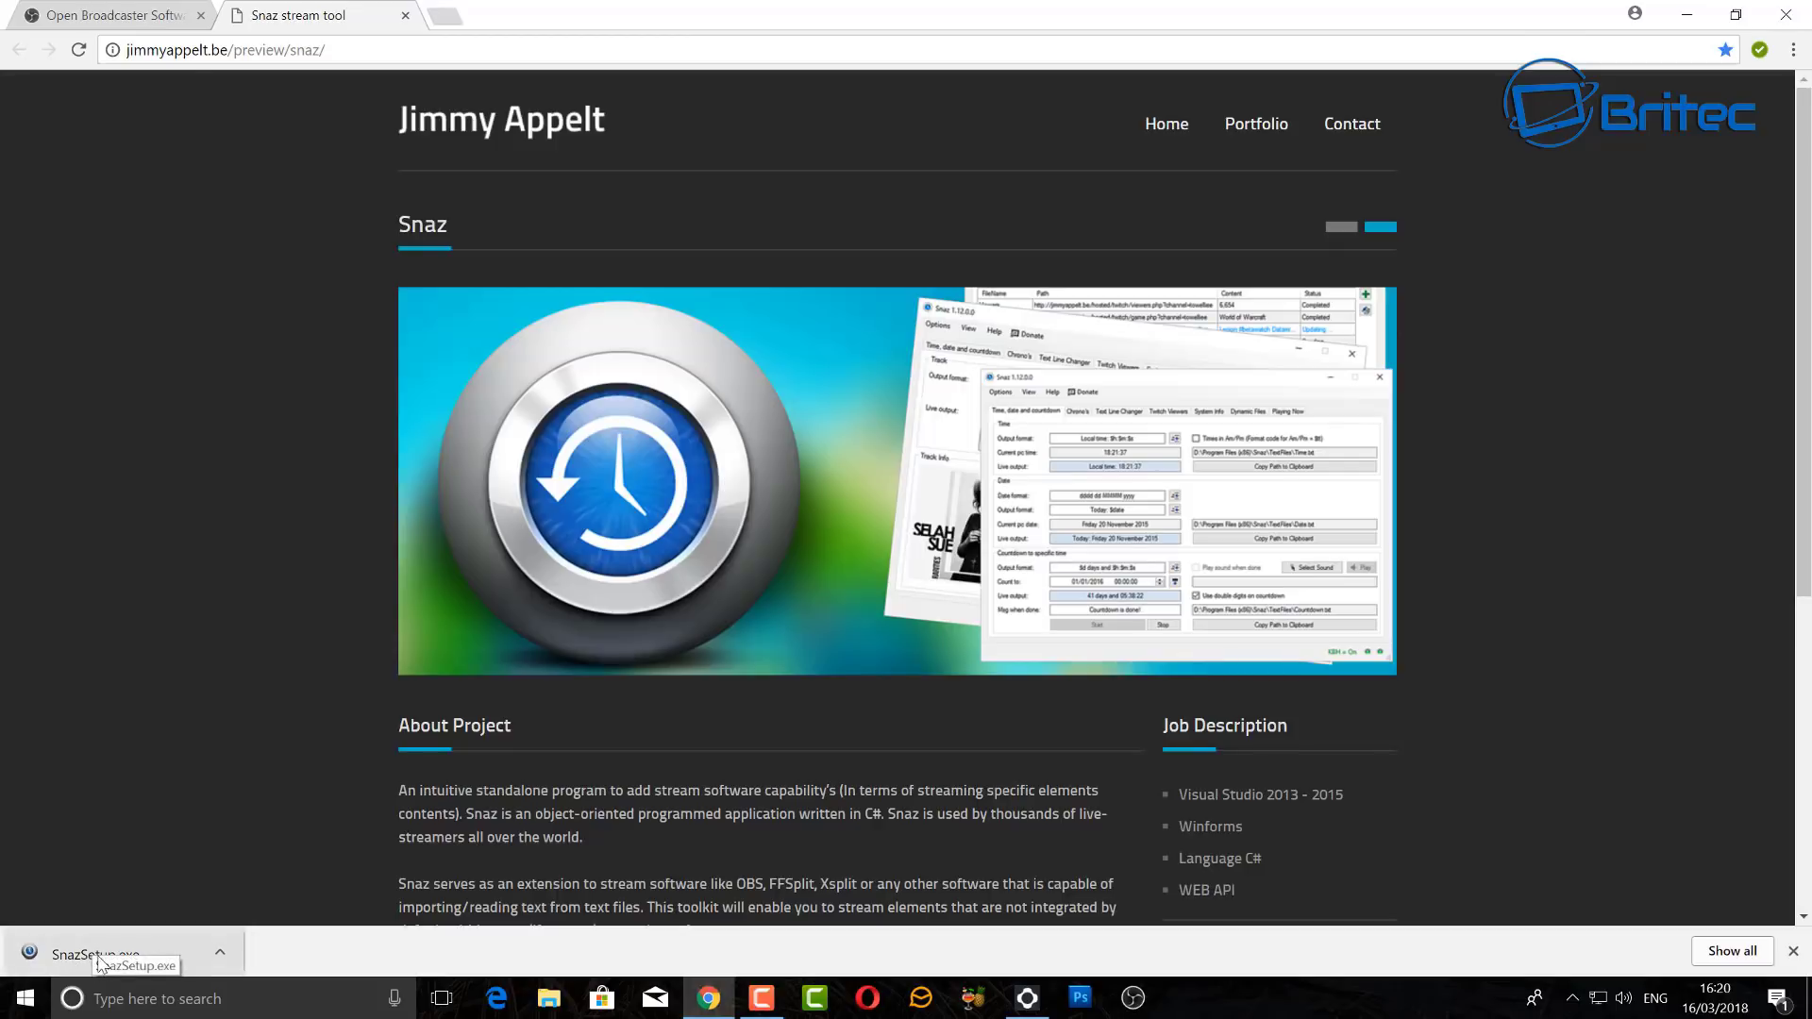
pyautogui.scroll(-5, 554, 824)
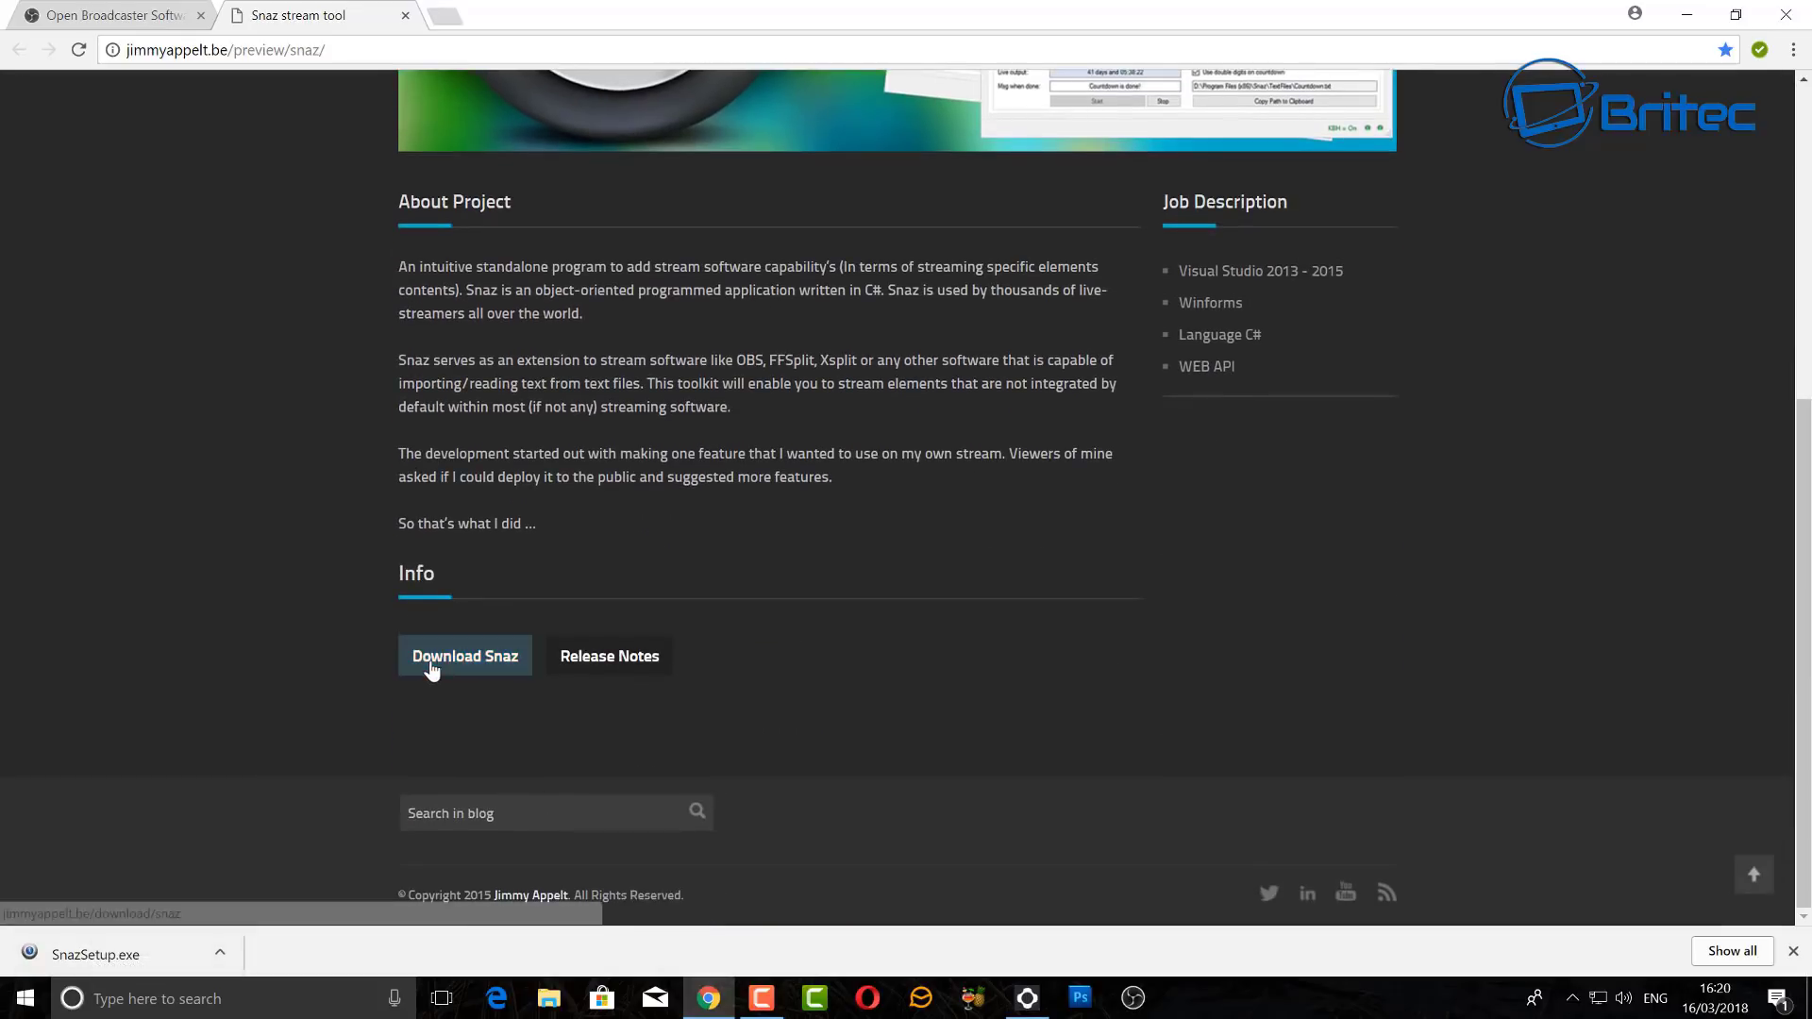
pyautogui.click(98, 953)
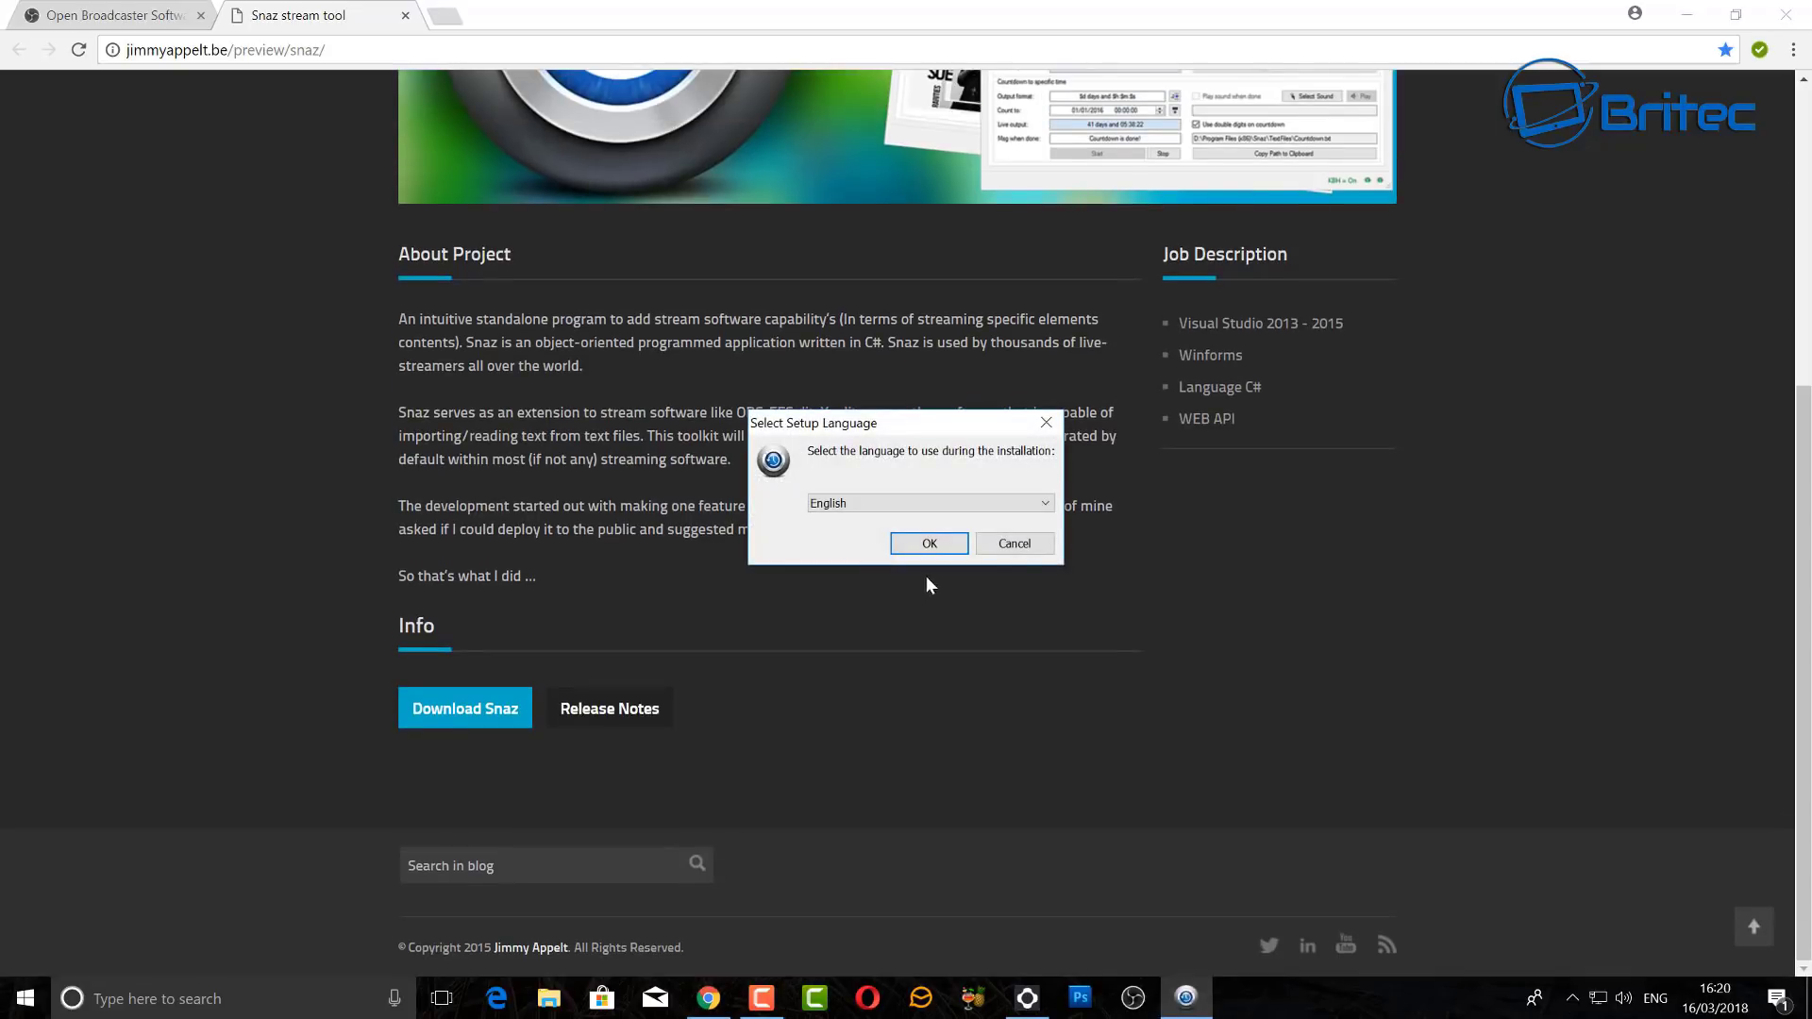
# - Install Snaz in English to C:\Snaz with a desktop shortcut, then launch it
pyautogui.click(1686, 15)
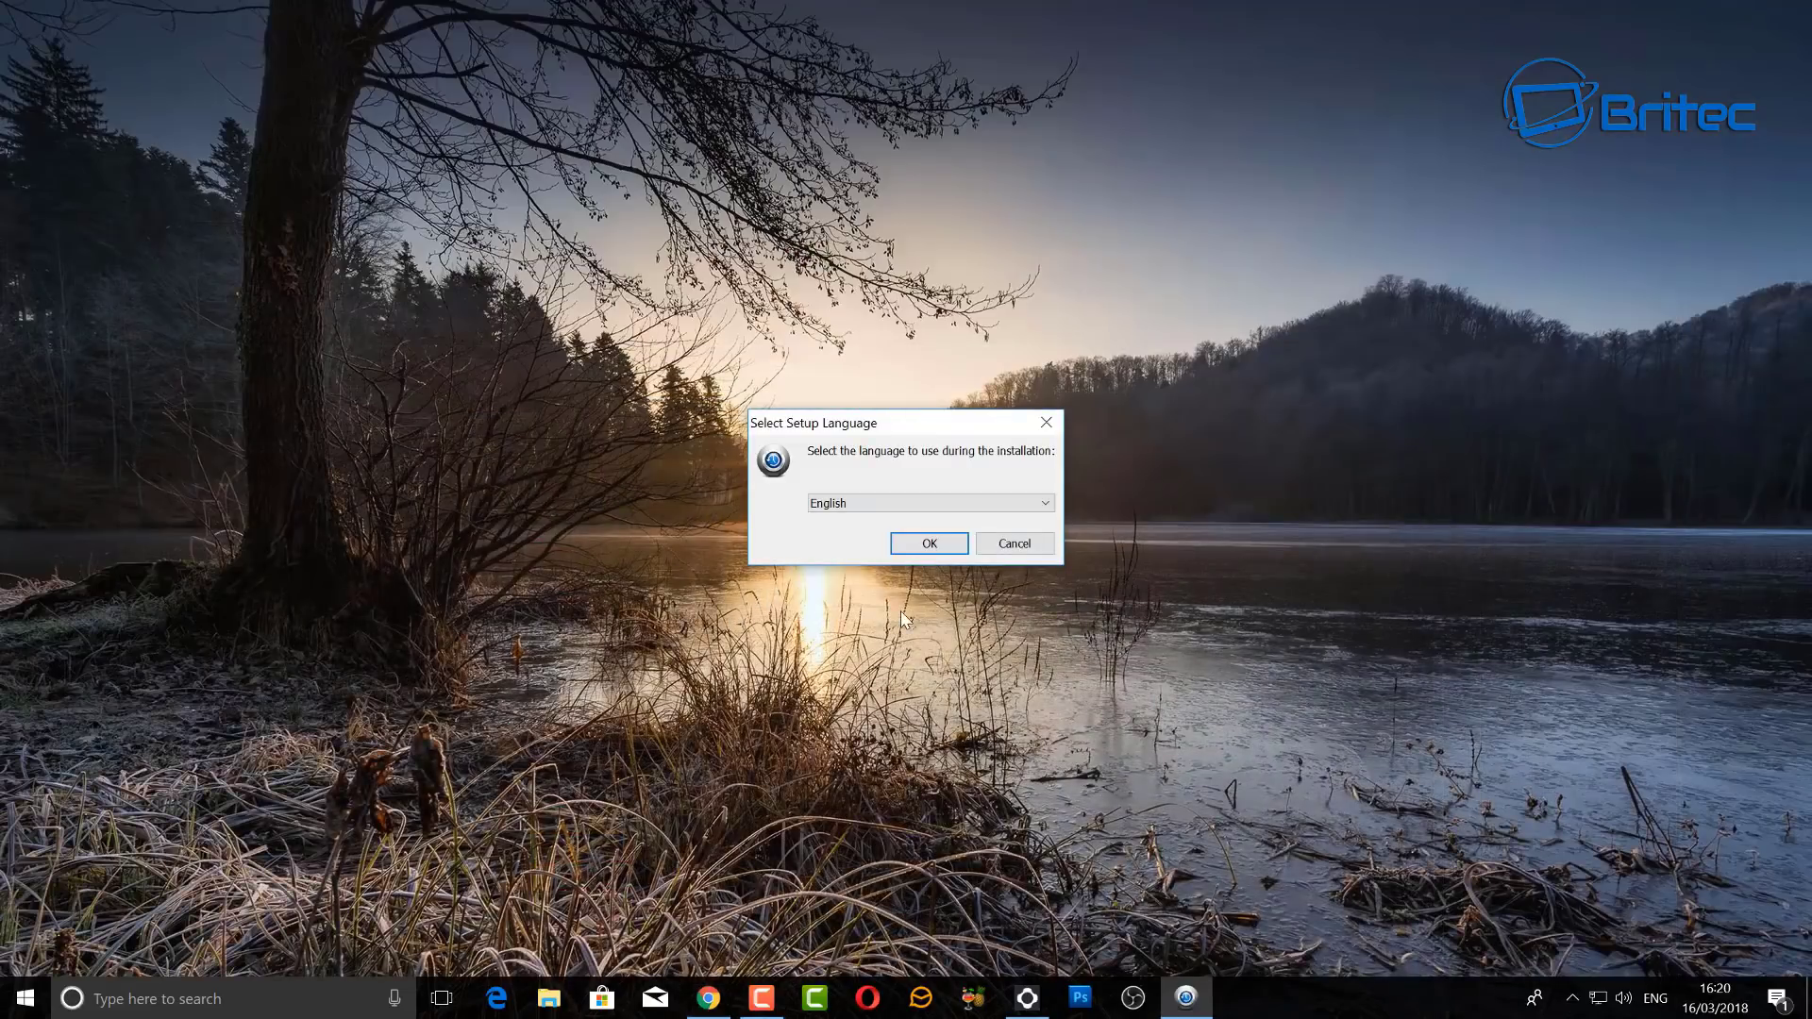
pyautogui.click(933, 553)
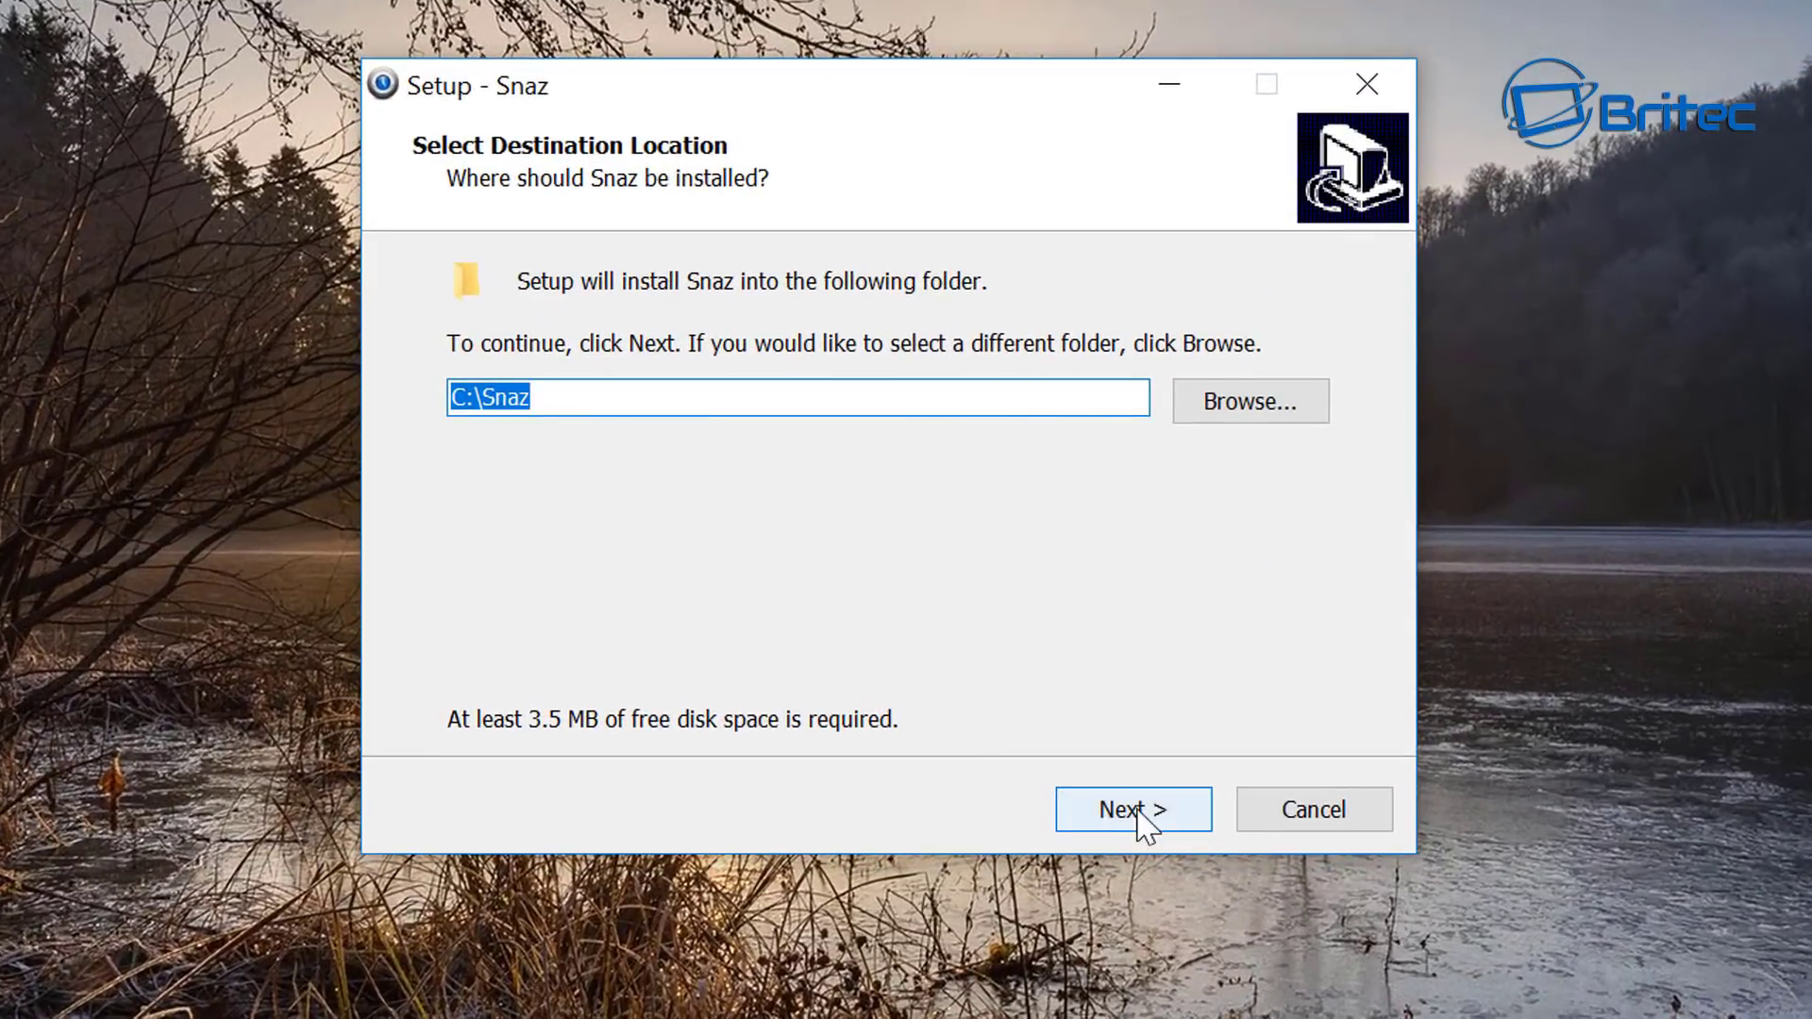
pyautogui.click(1143, 819)
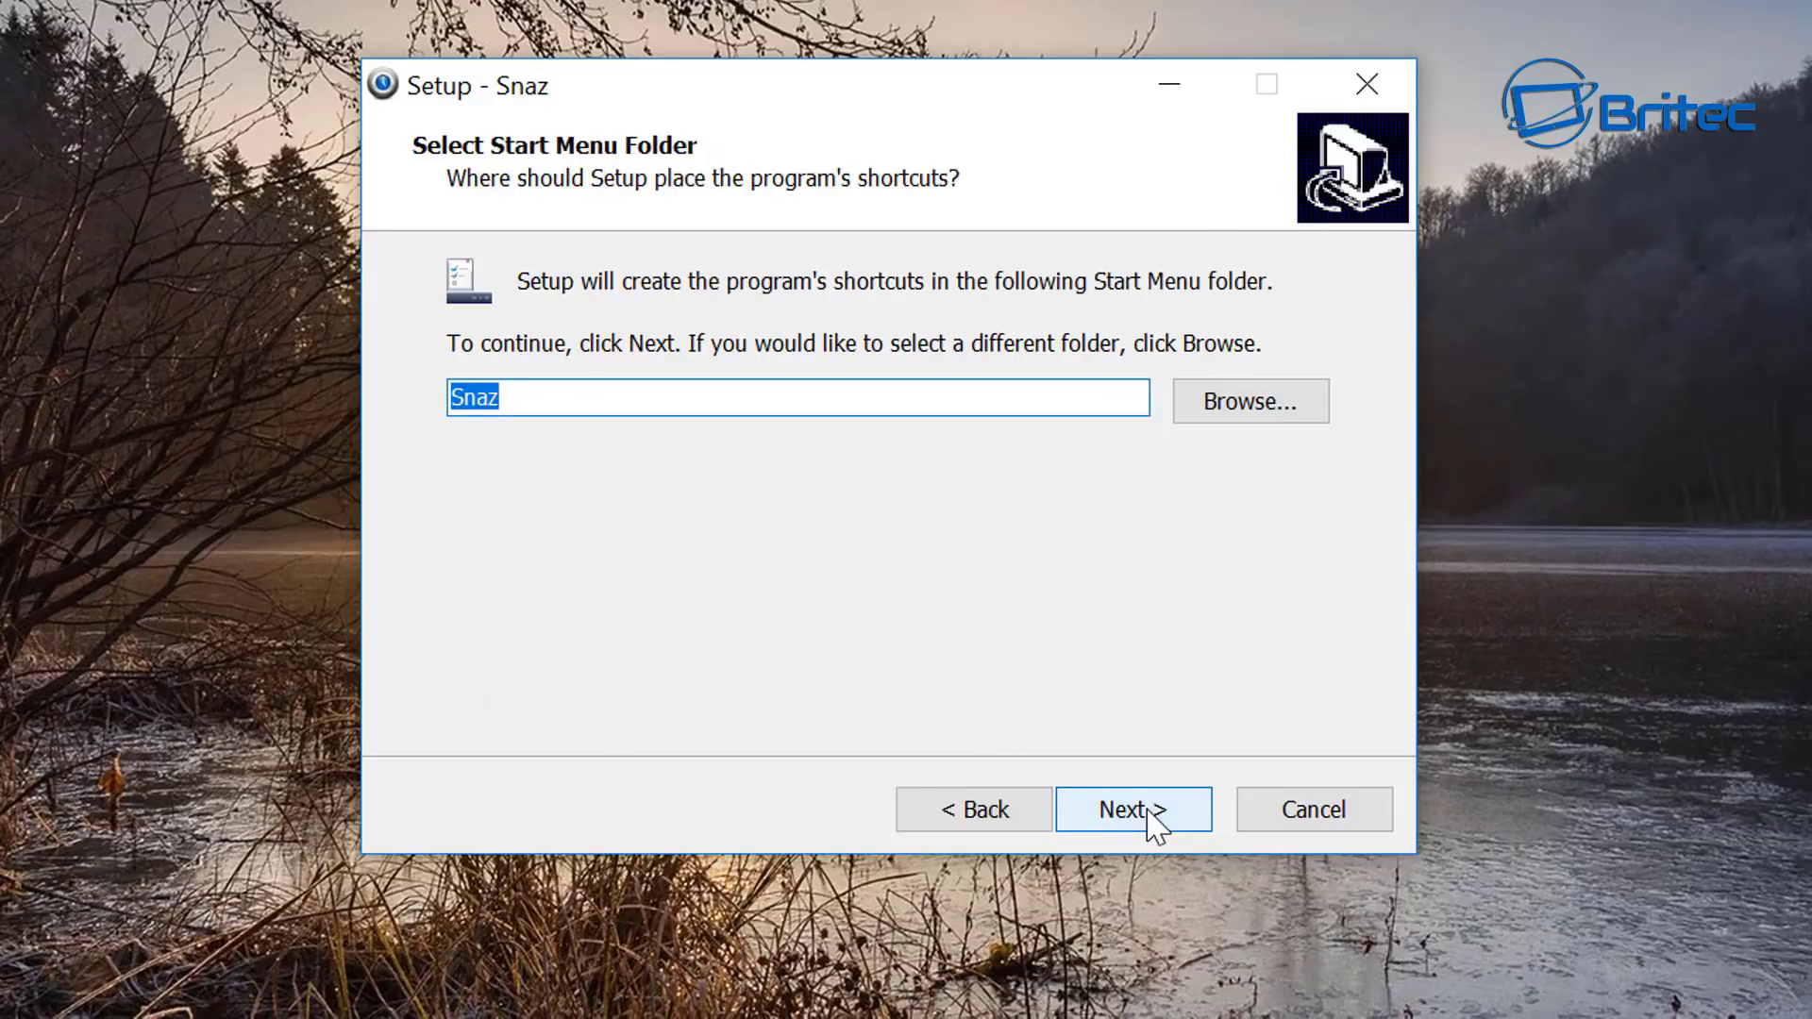
pyautogui.click(1148, 814)
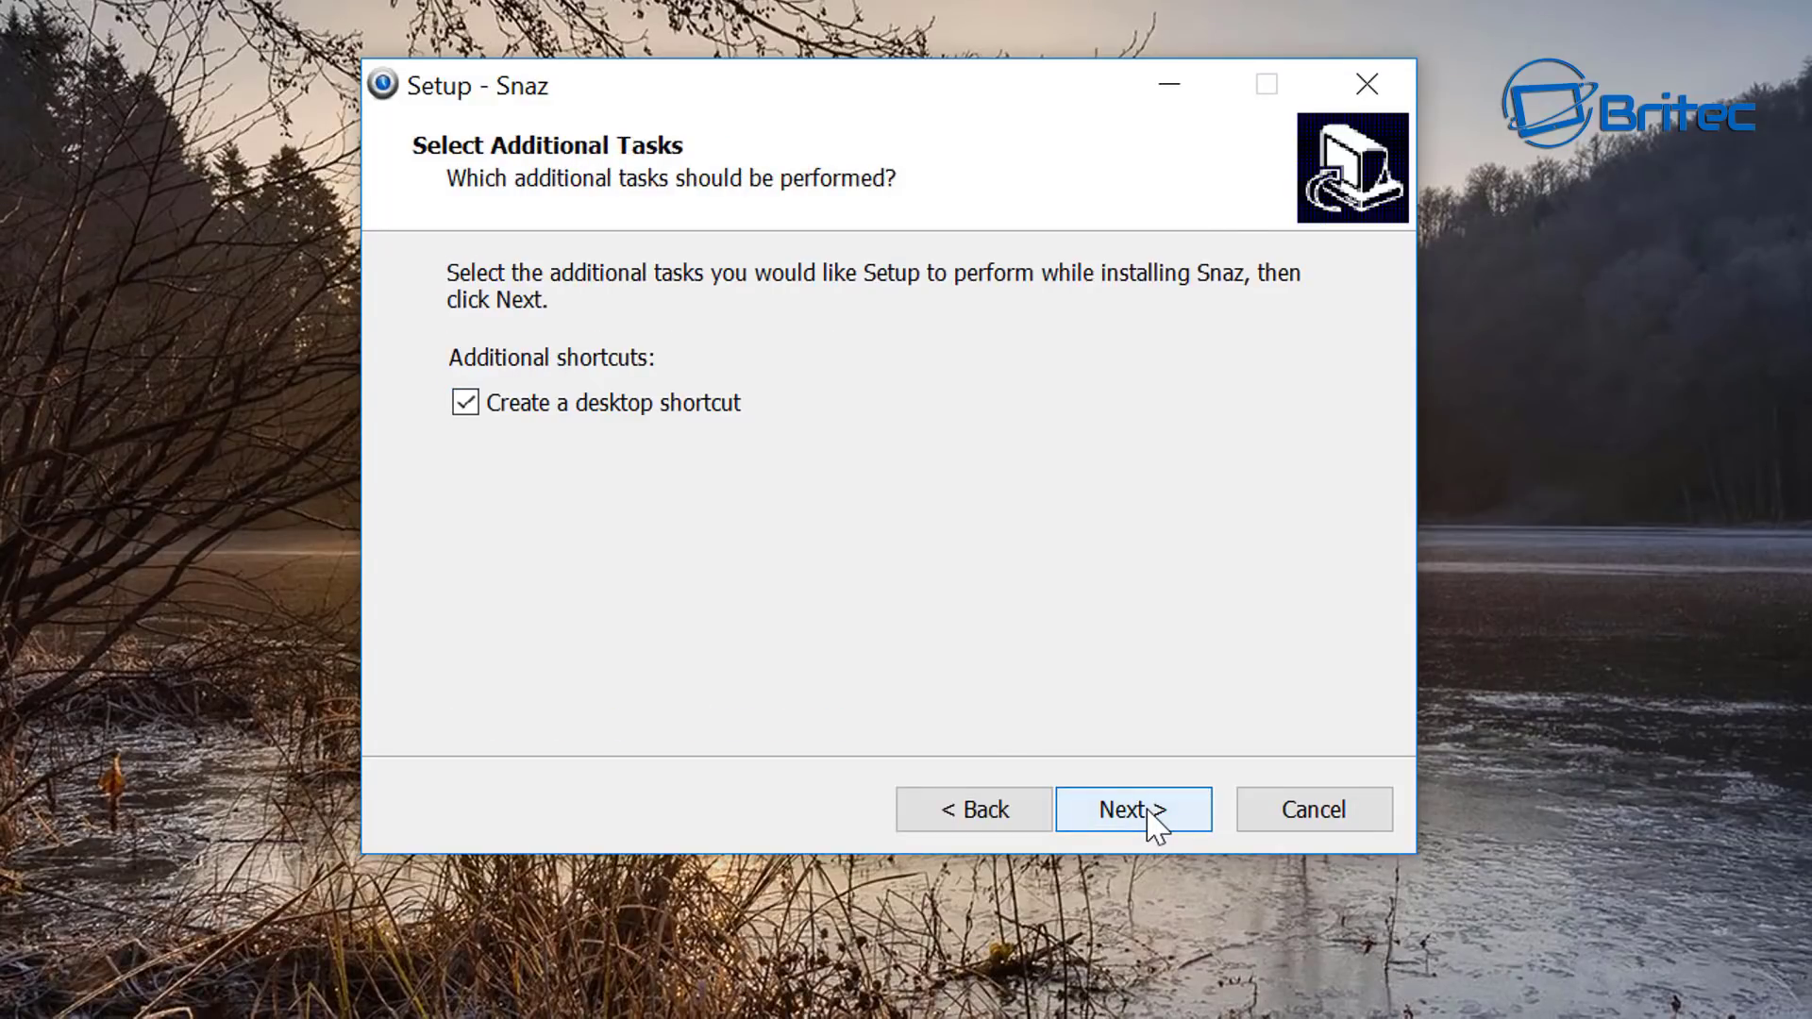
pyautogui.click(1147, 813)
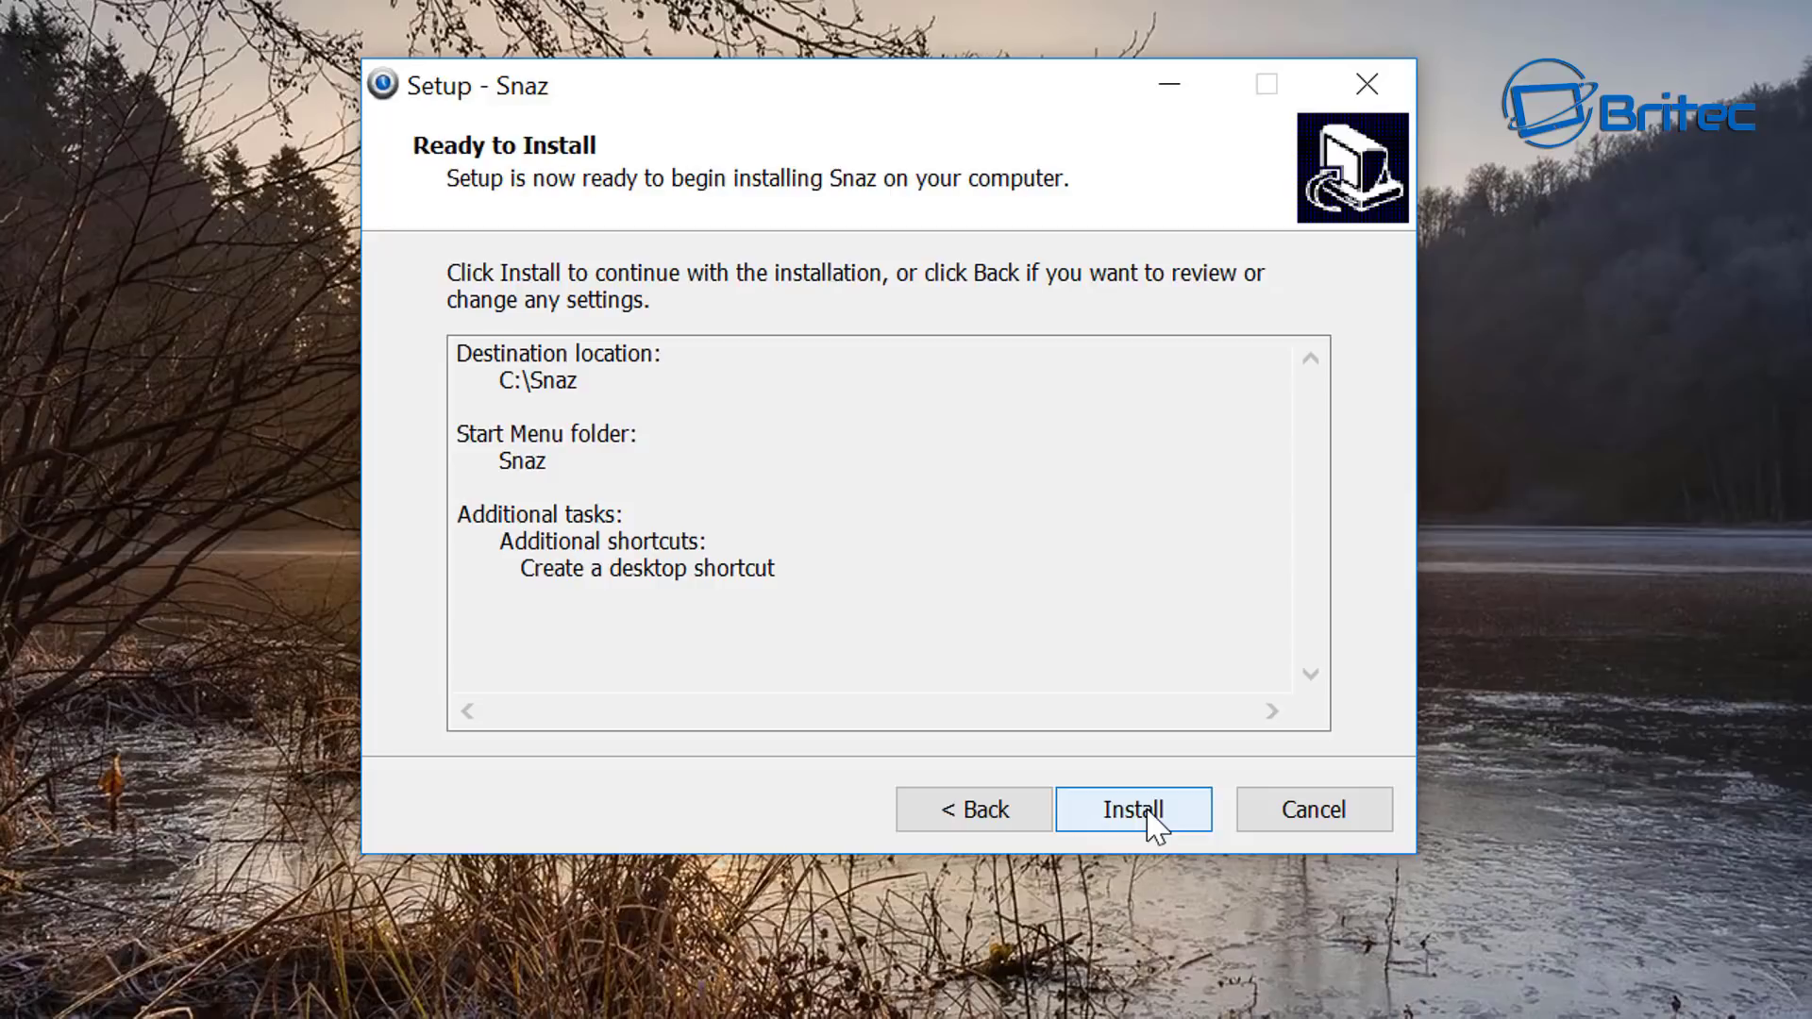
pyautogui.click(1147, 813)
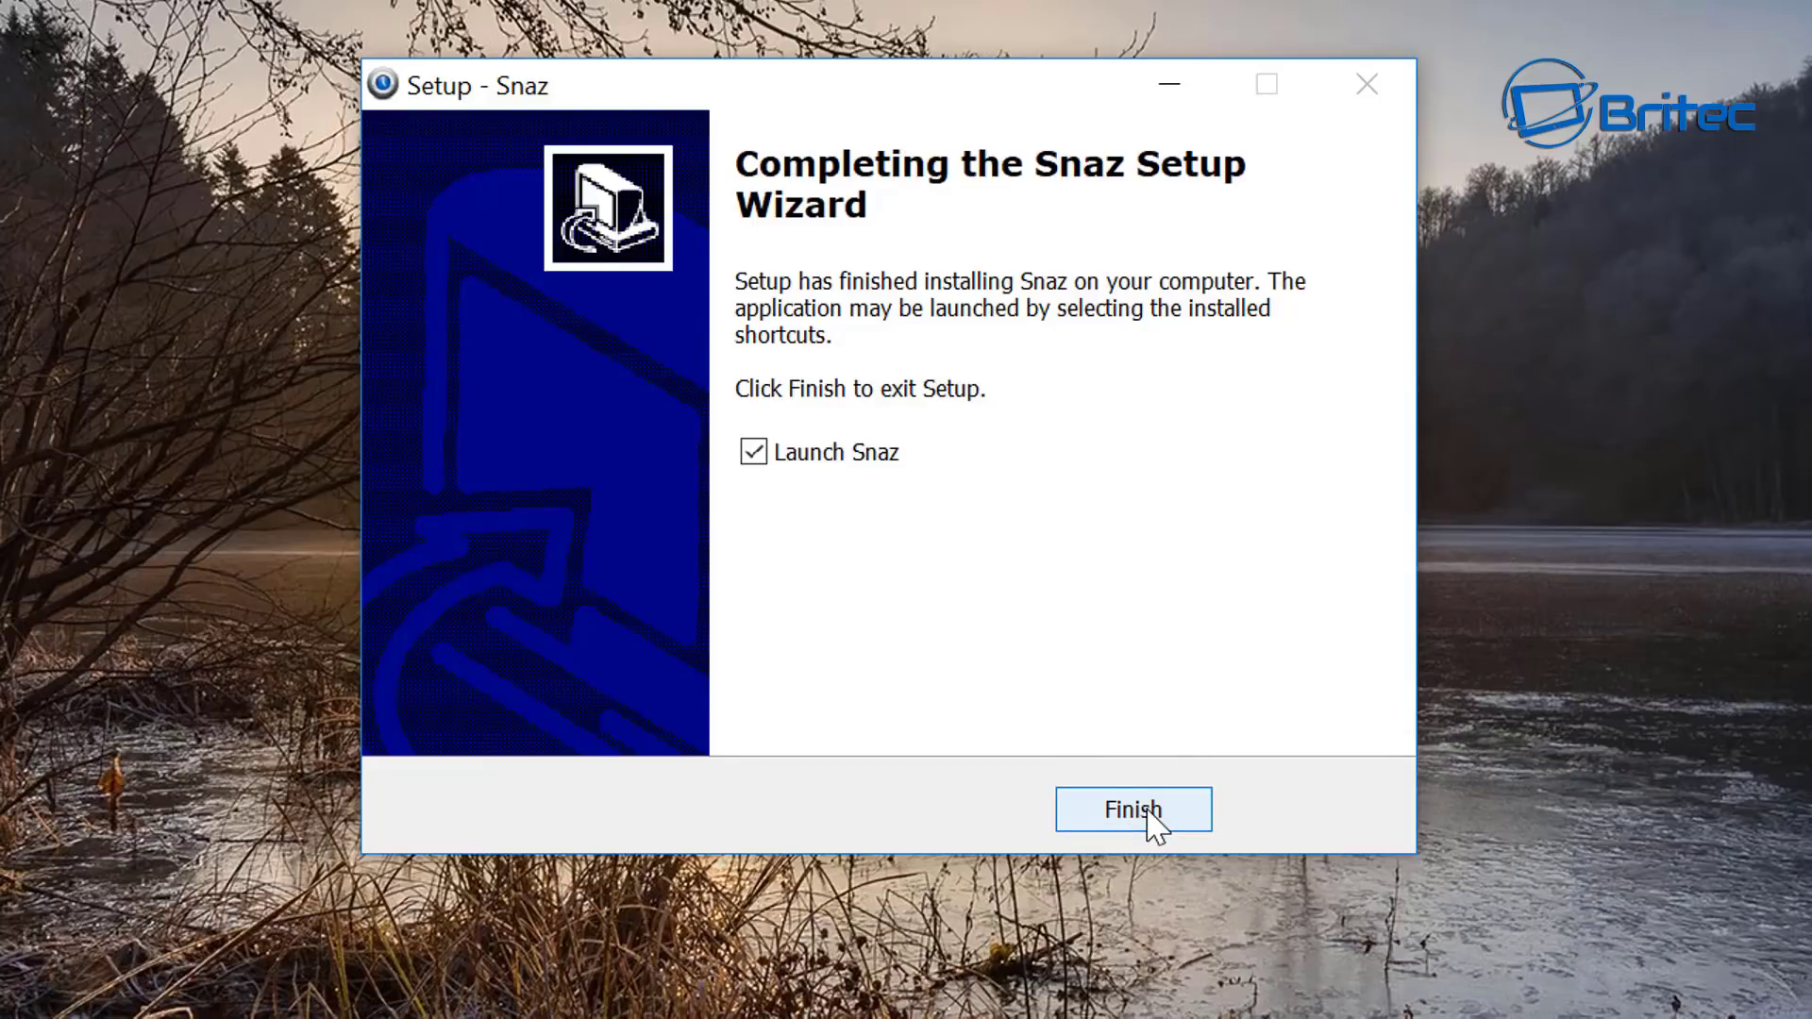
pyautogui.click(1148, 814)
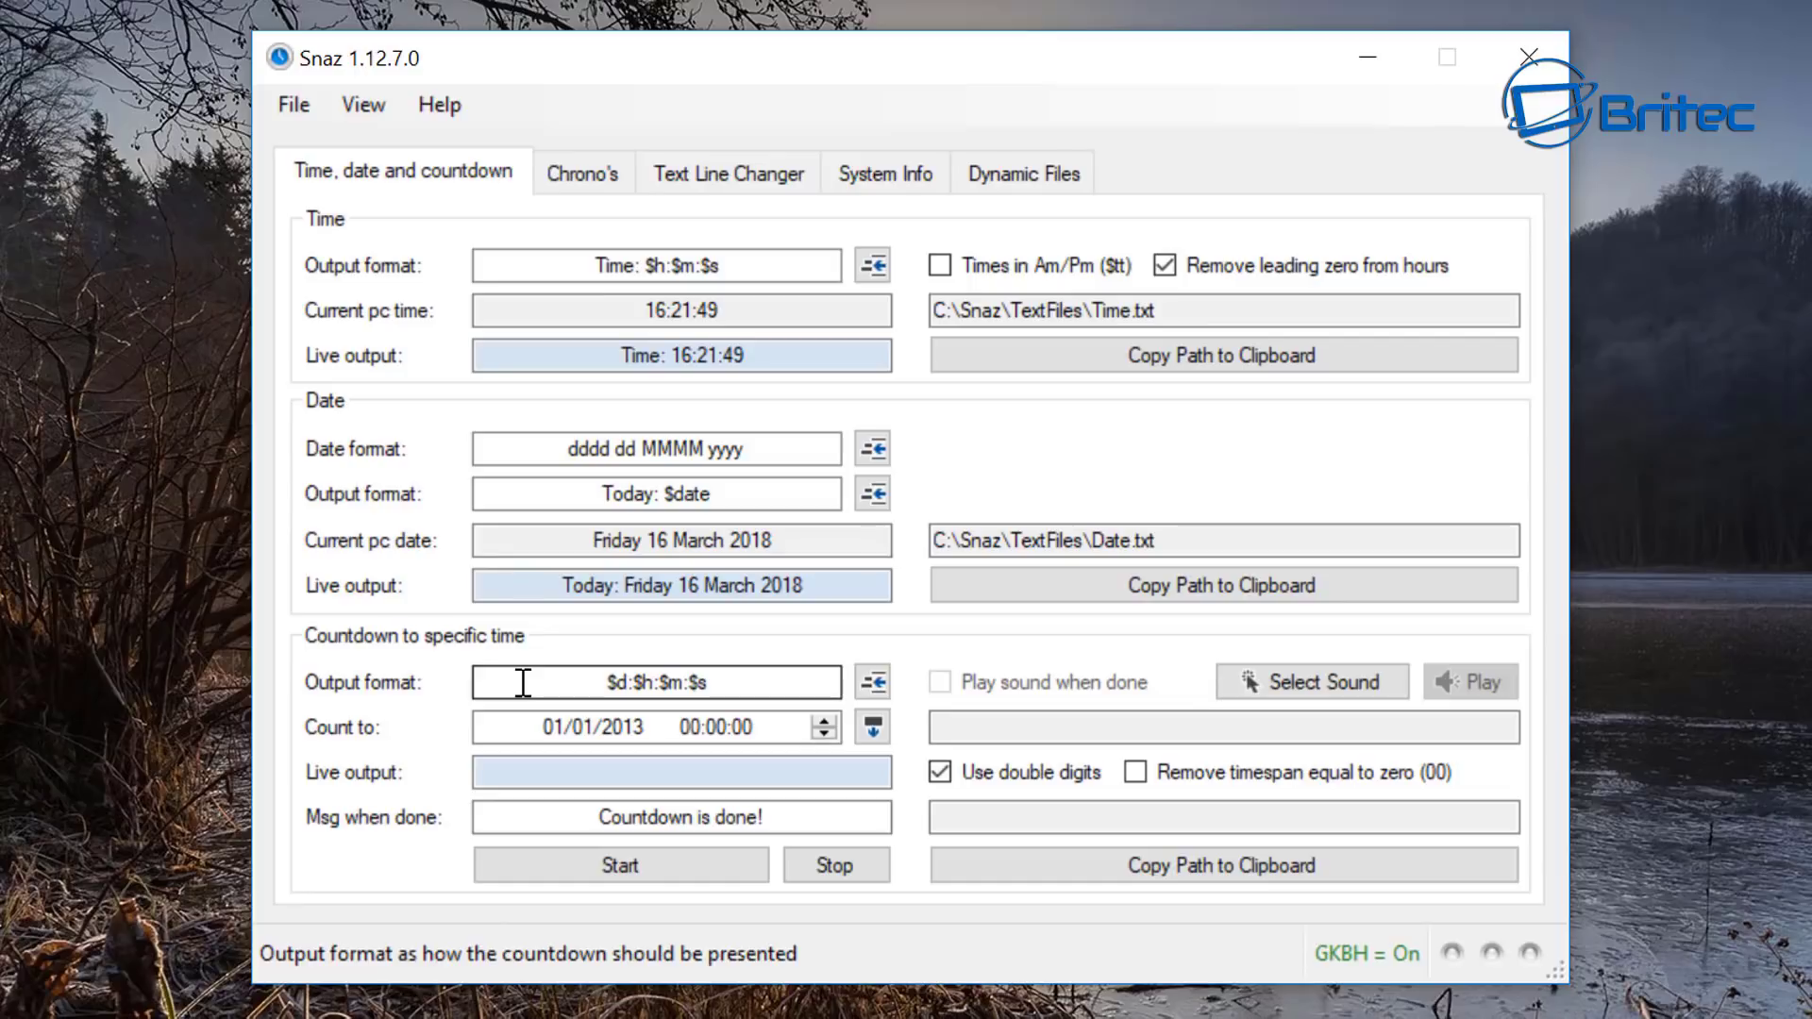
# - Trim the countdown output format from $d:$h:$m:$s down to $m:$s
pyautogui.moveTo(522, 684)
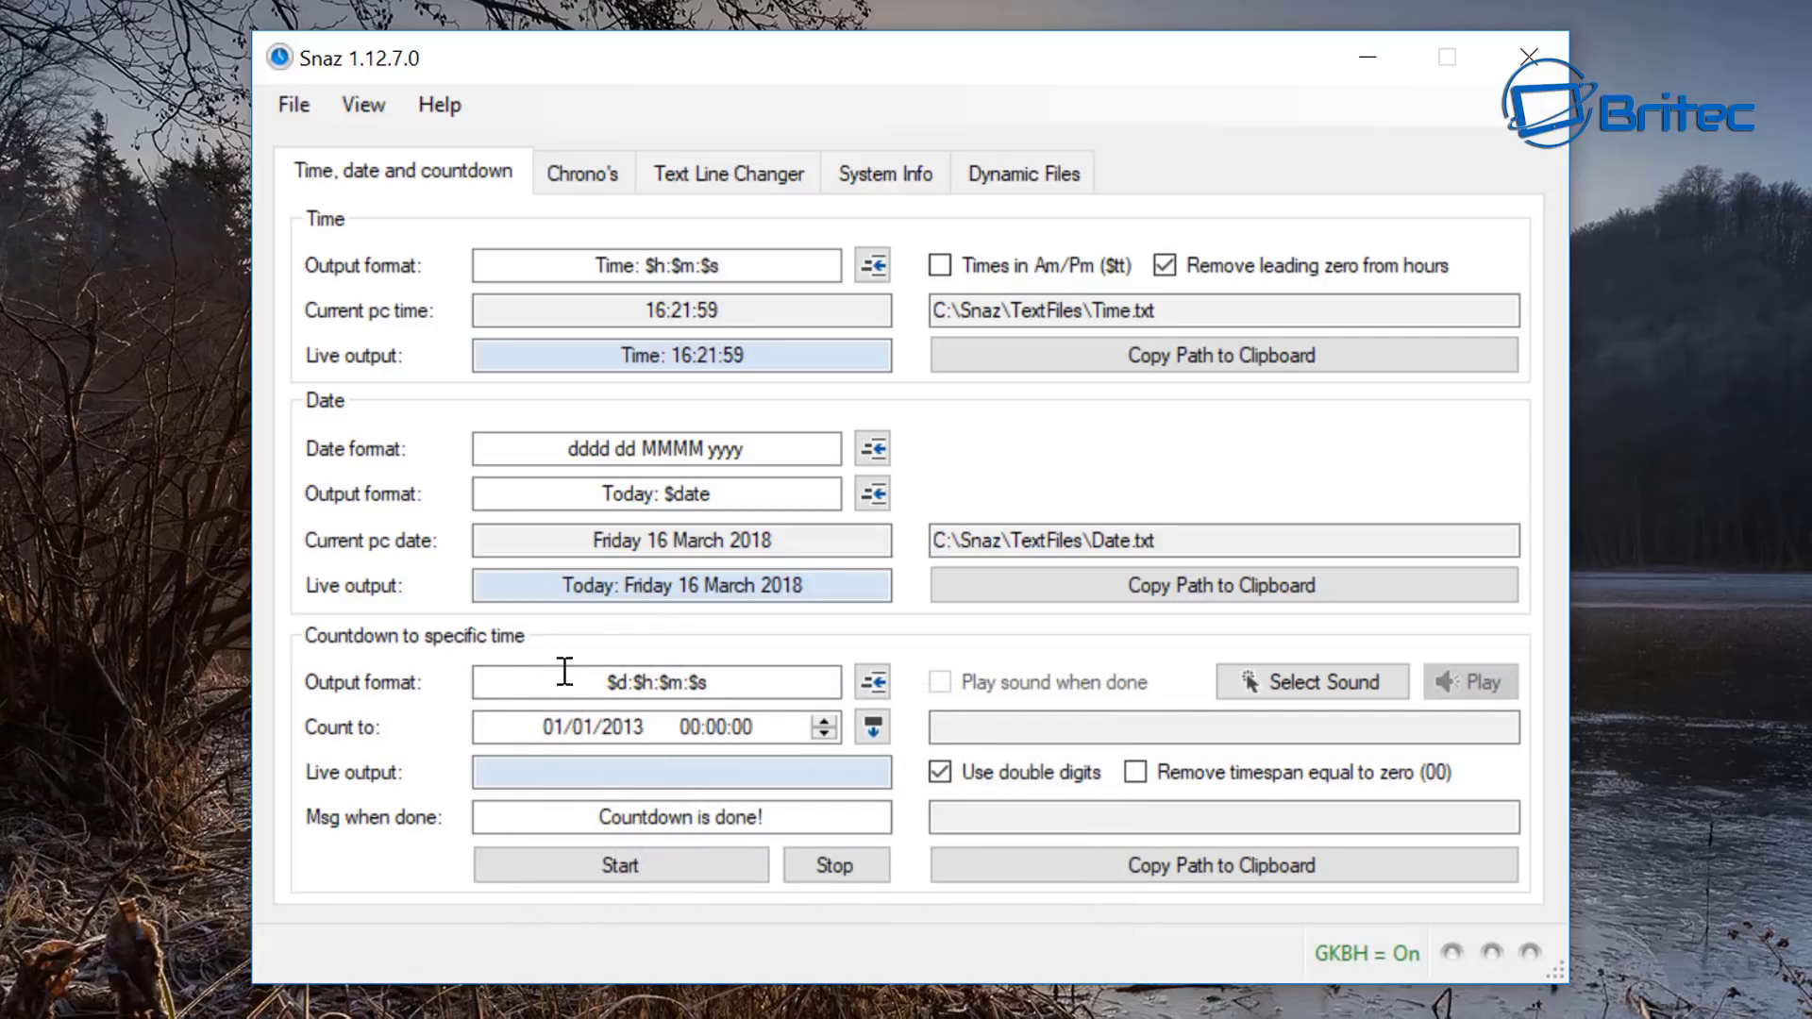
pyautogui.moveTo(663, 679)
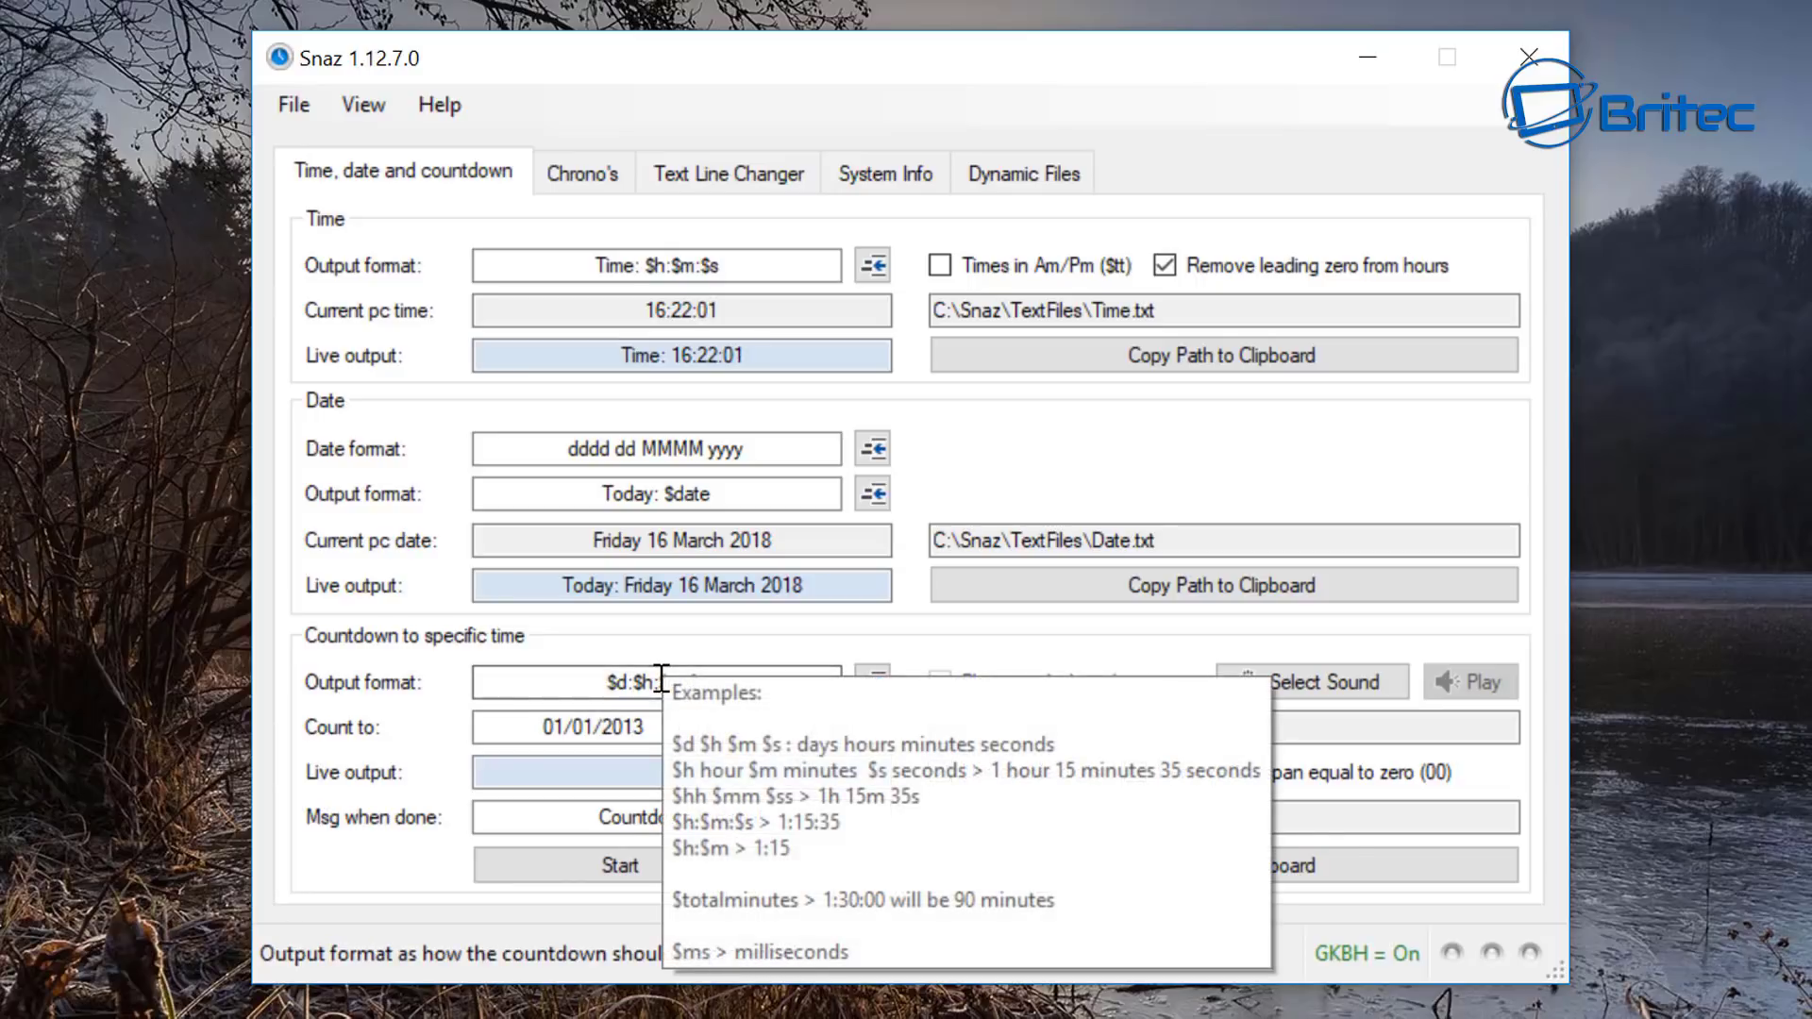
pyautogui.moveTo(663, 680); pyautogui.dragTo(606, 682)
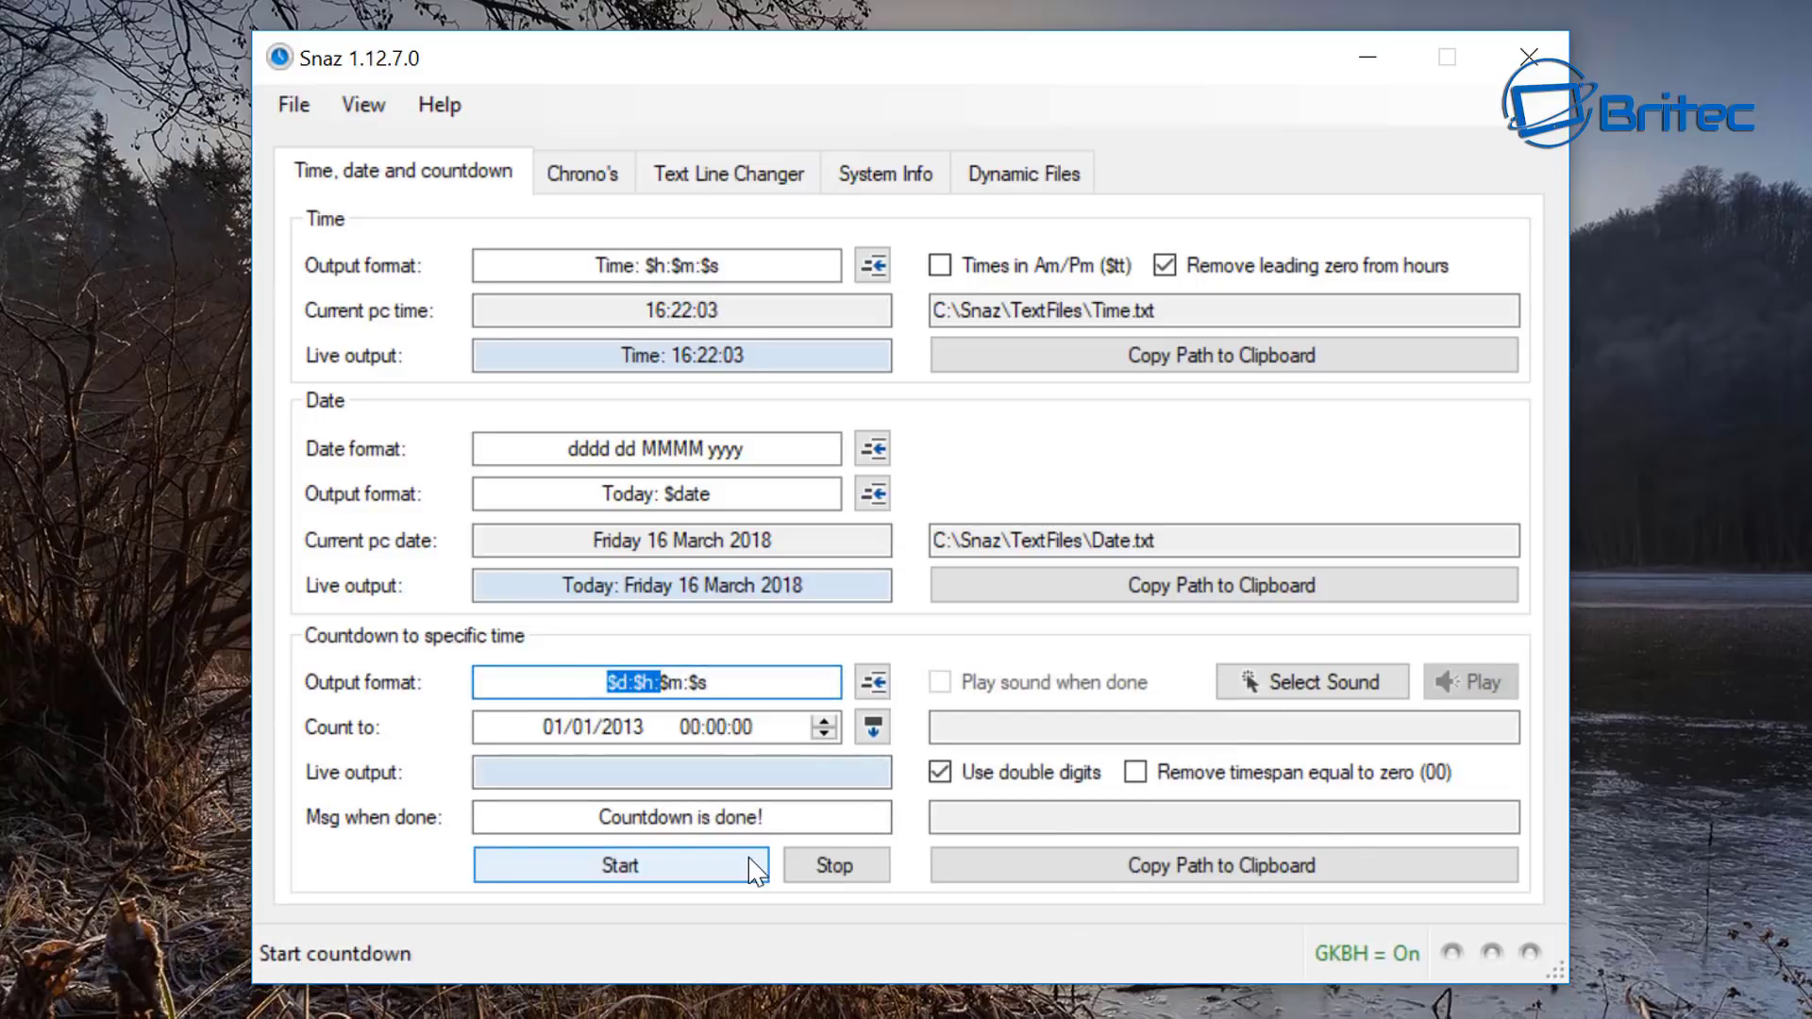
pyautogui.press('BackSpace')
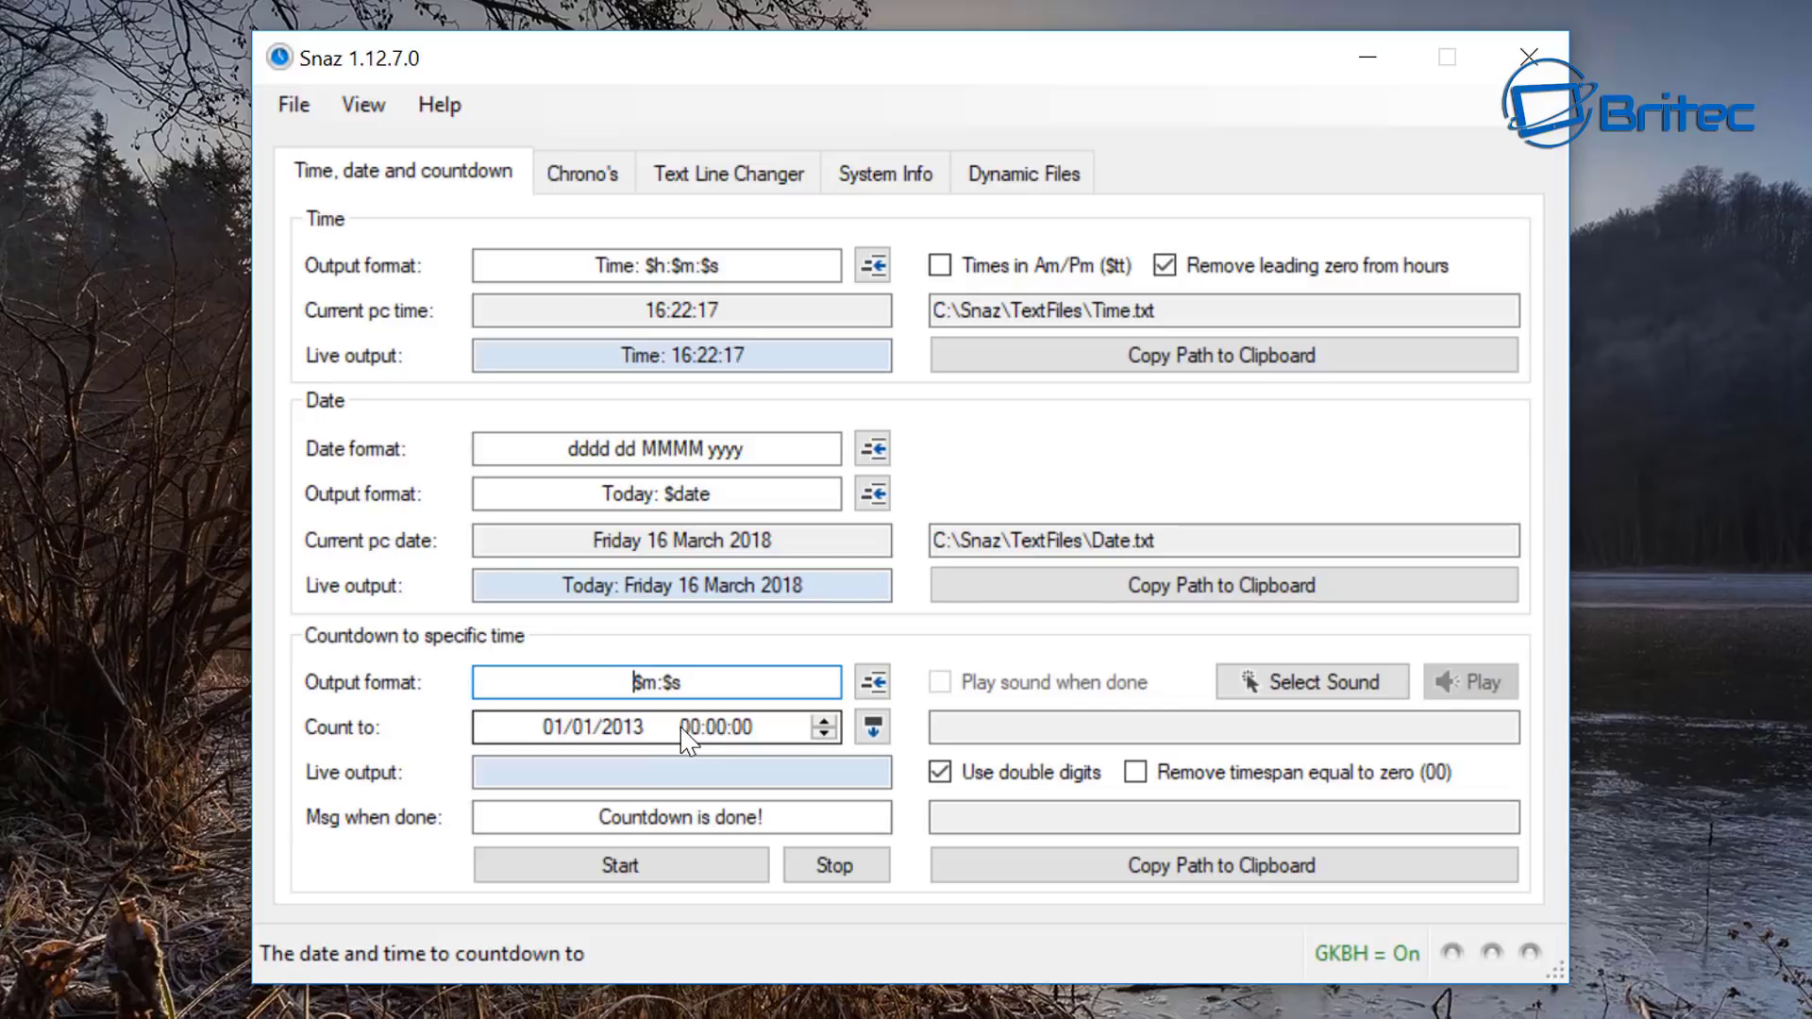
# - Set the countdown target date to 16/03/2018
pyautogui.click(634, 738)
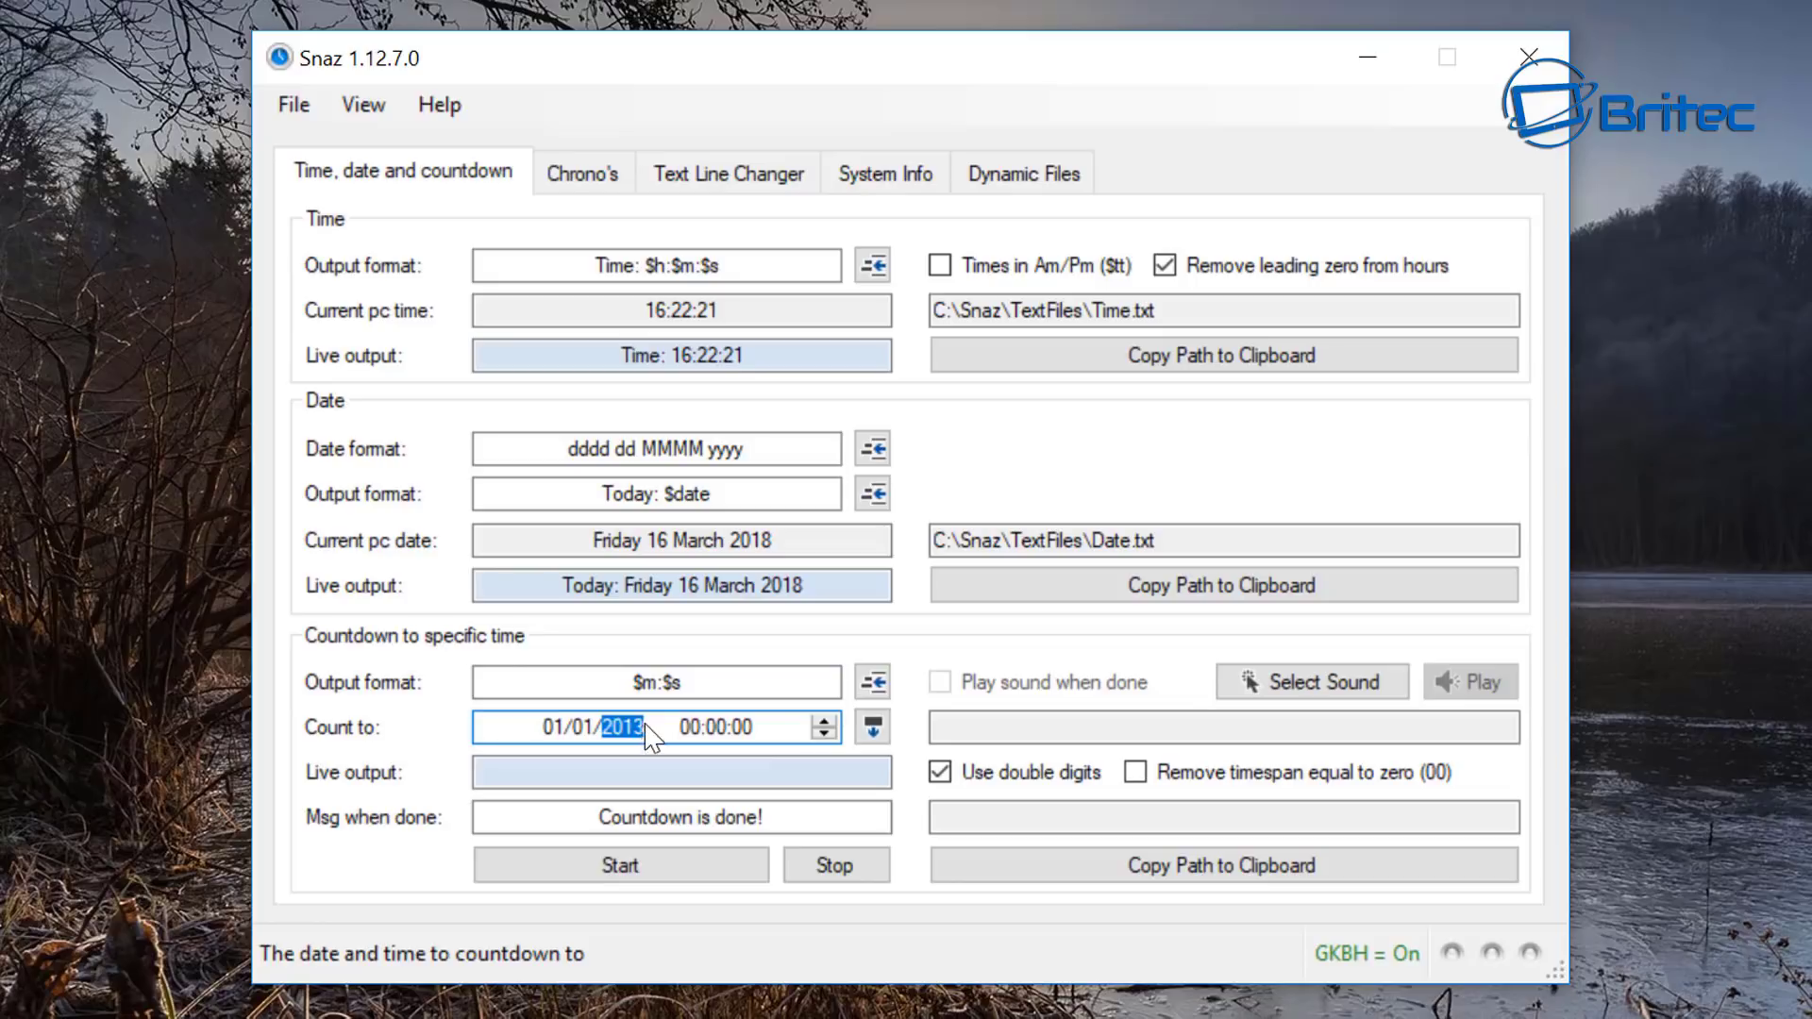
pyautogui.click(553, 728)
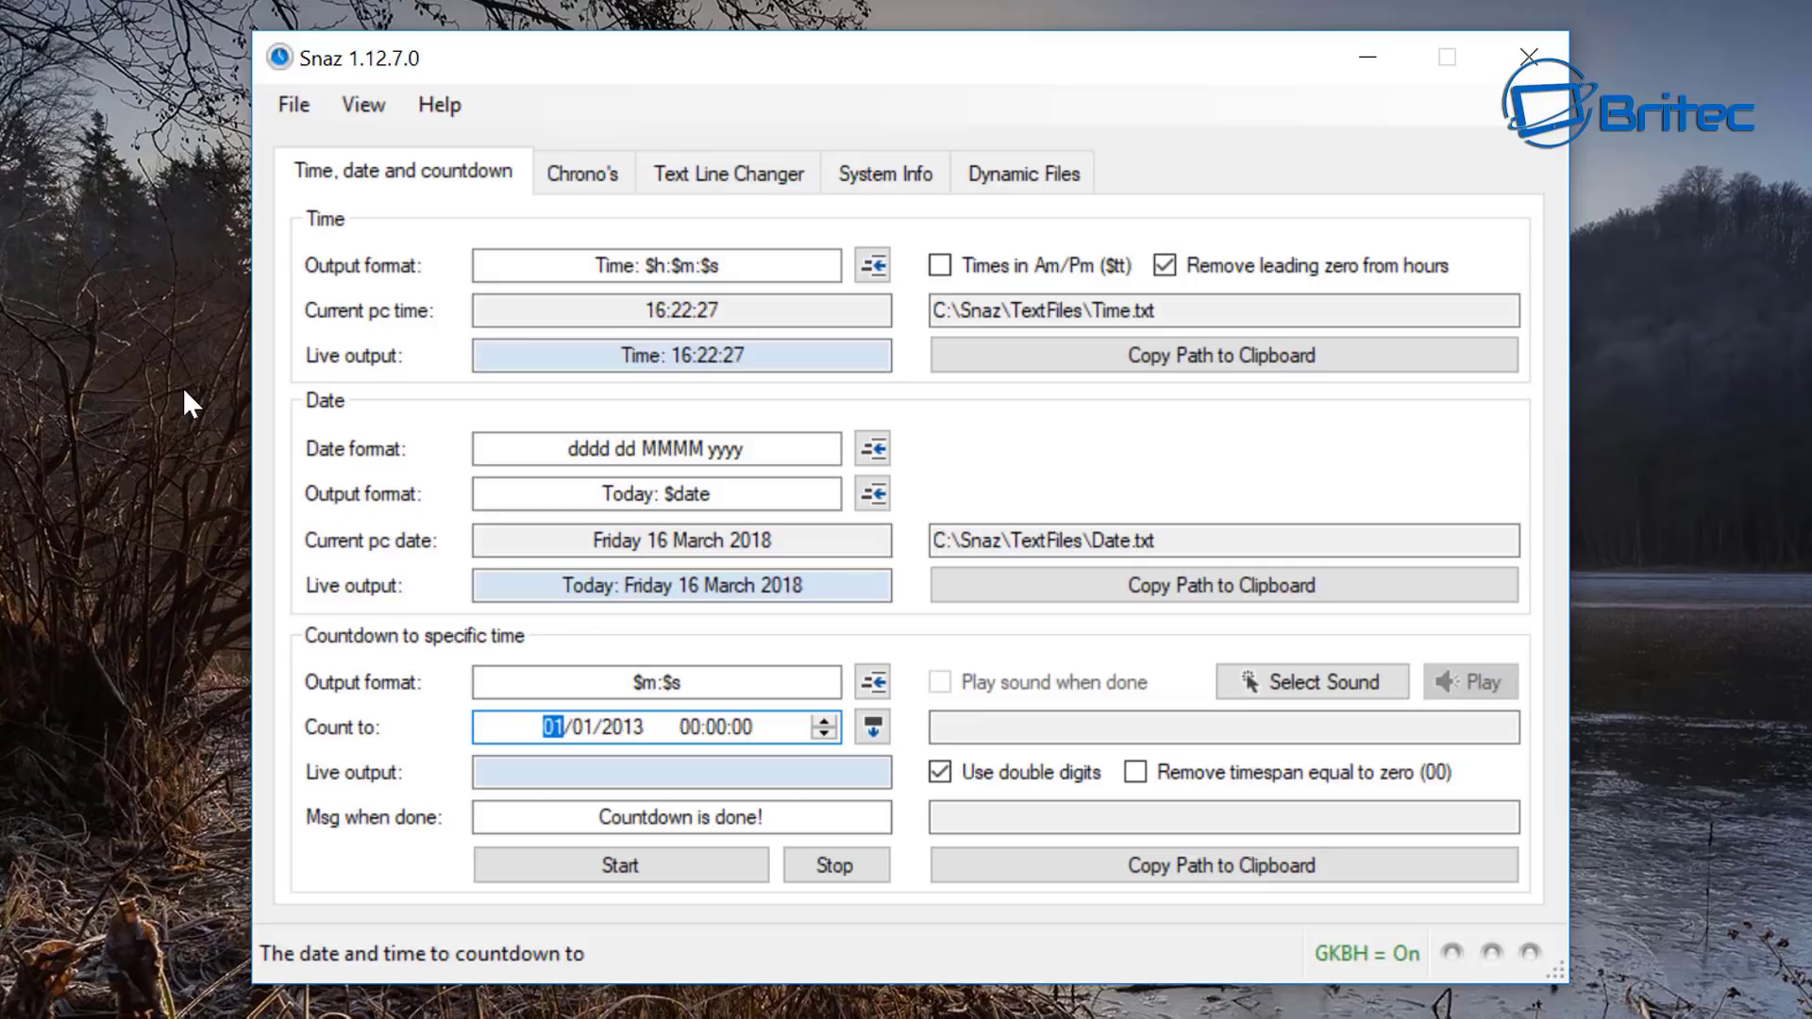
pyautogui.click(582, 727)
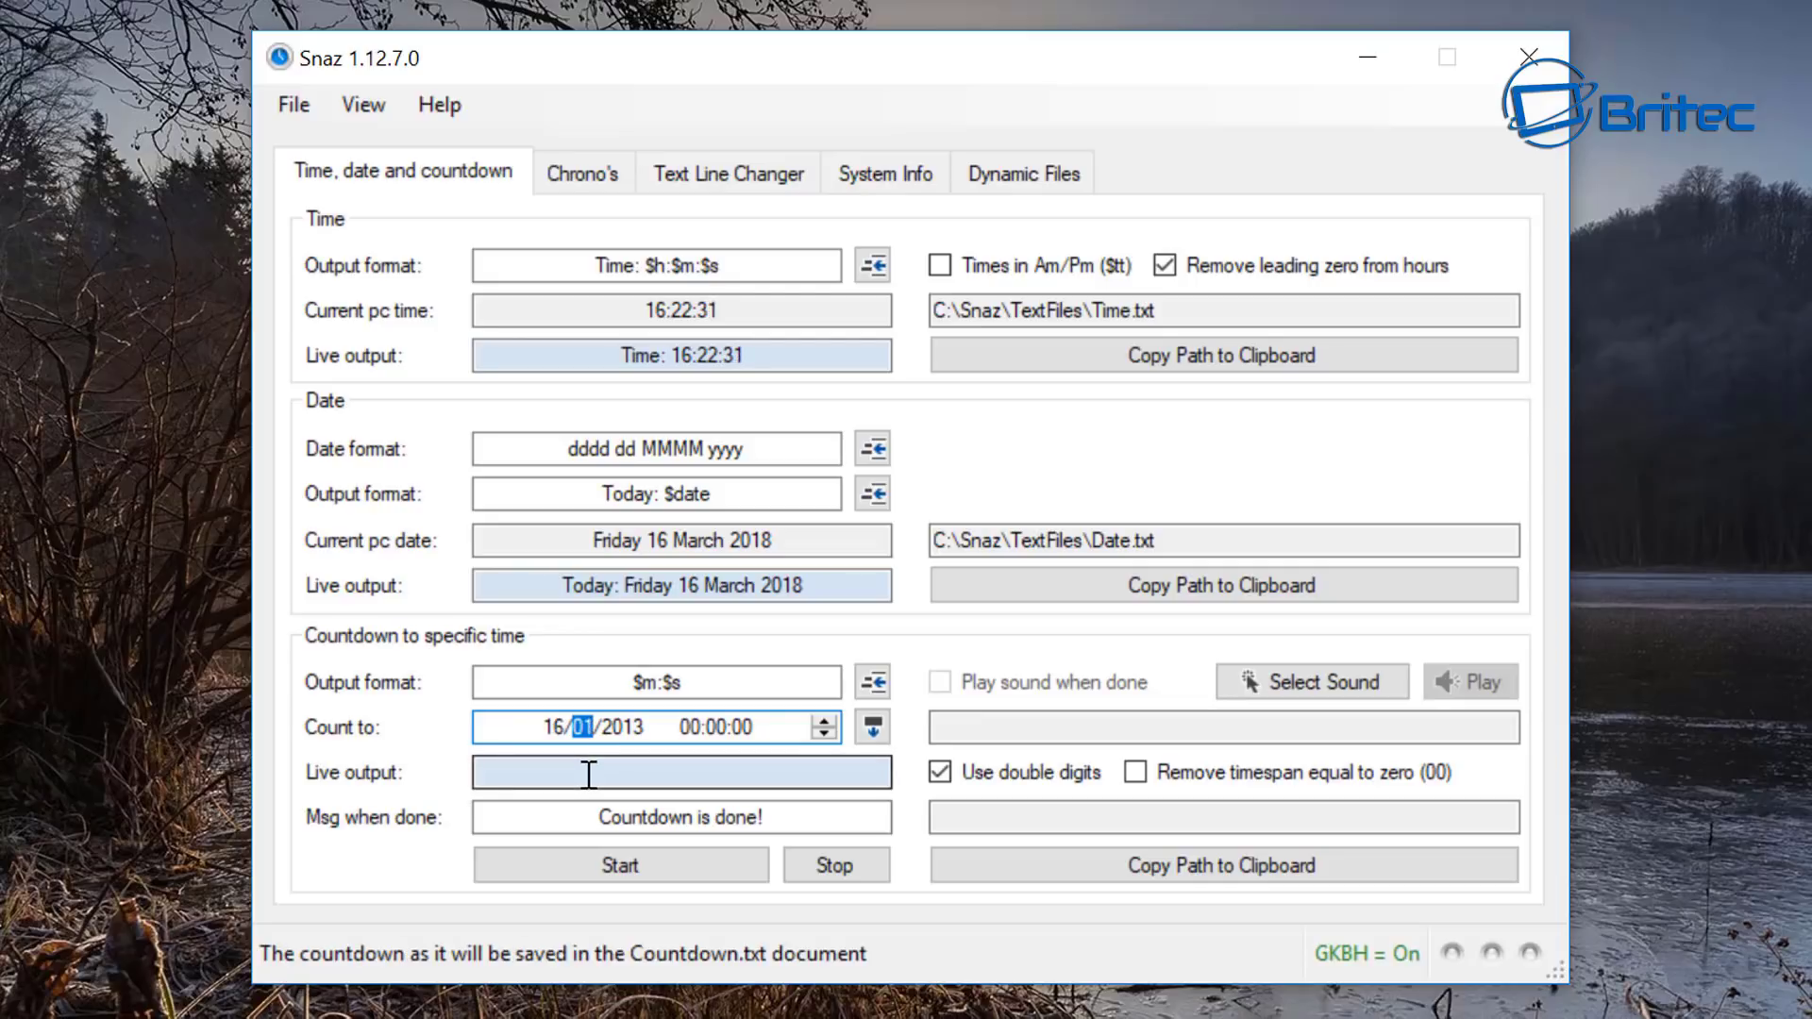
pyautogui.click(633, 728)
pyautogui.write('2018')
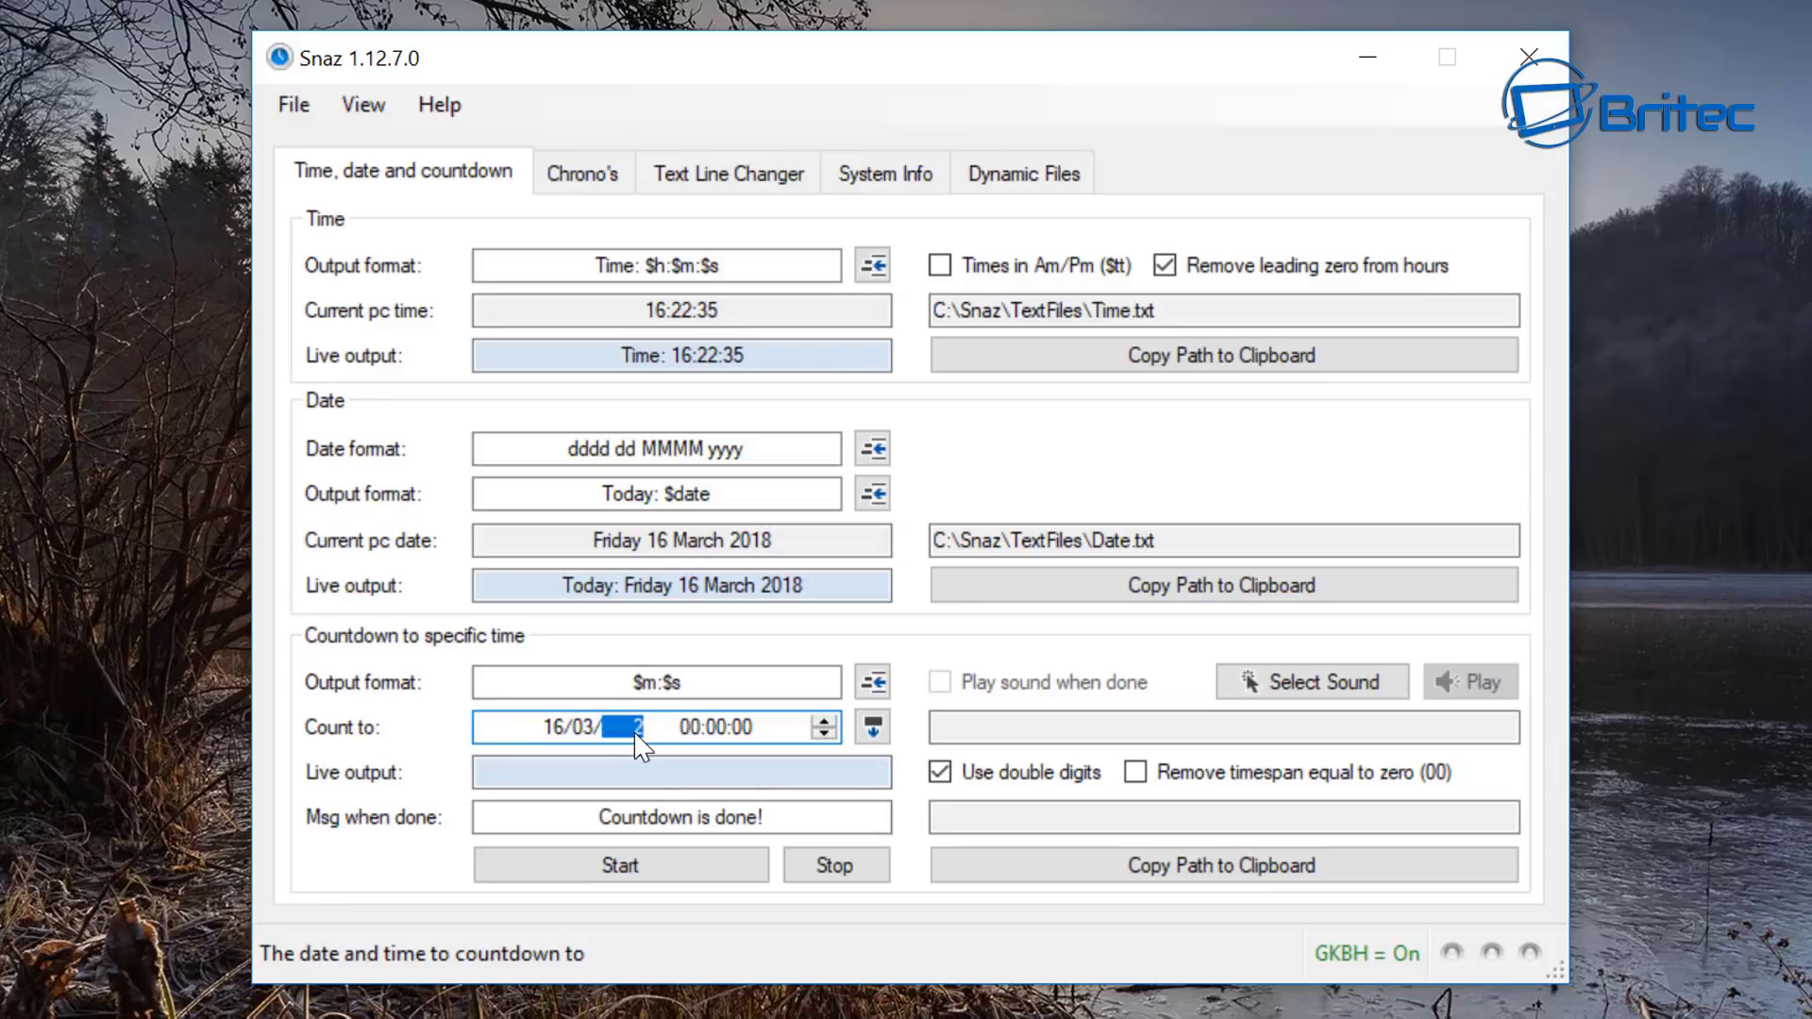
# - Set the target time to 16:40 and select the done message for replacement
pyautogui.click(716, 728)
pyautogui.click(689, 729)
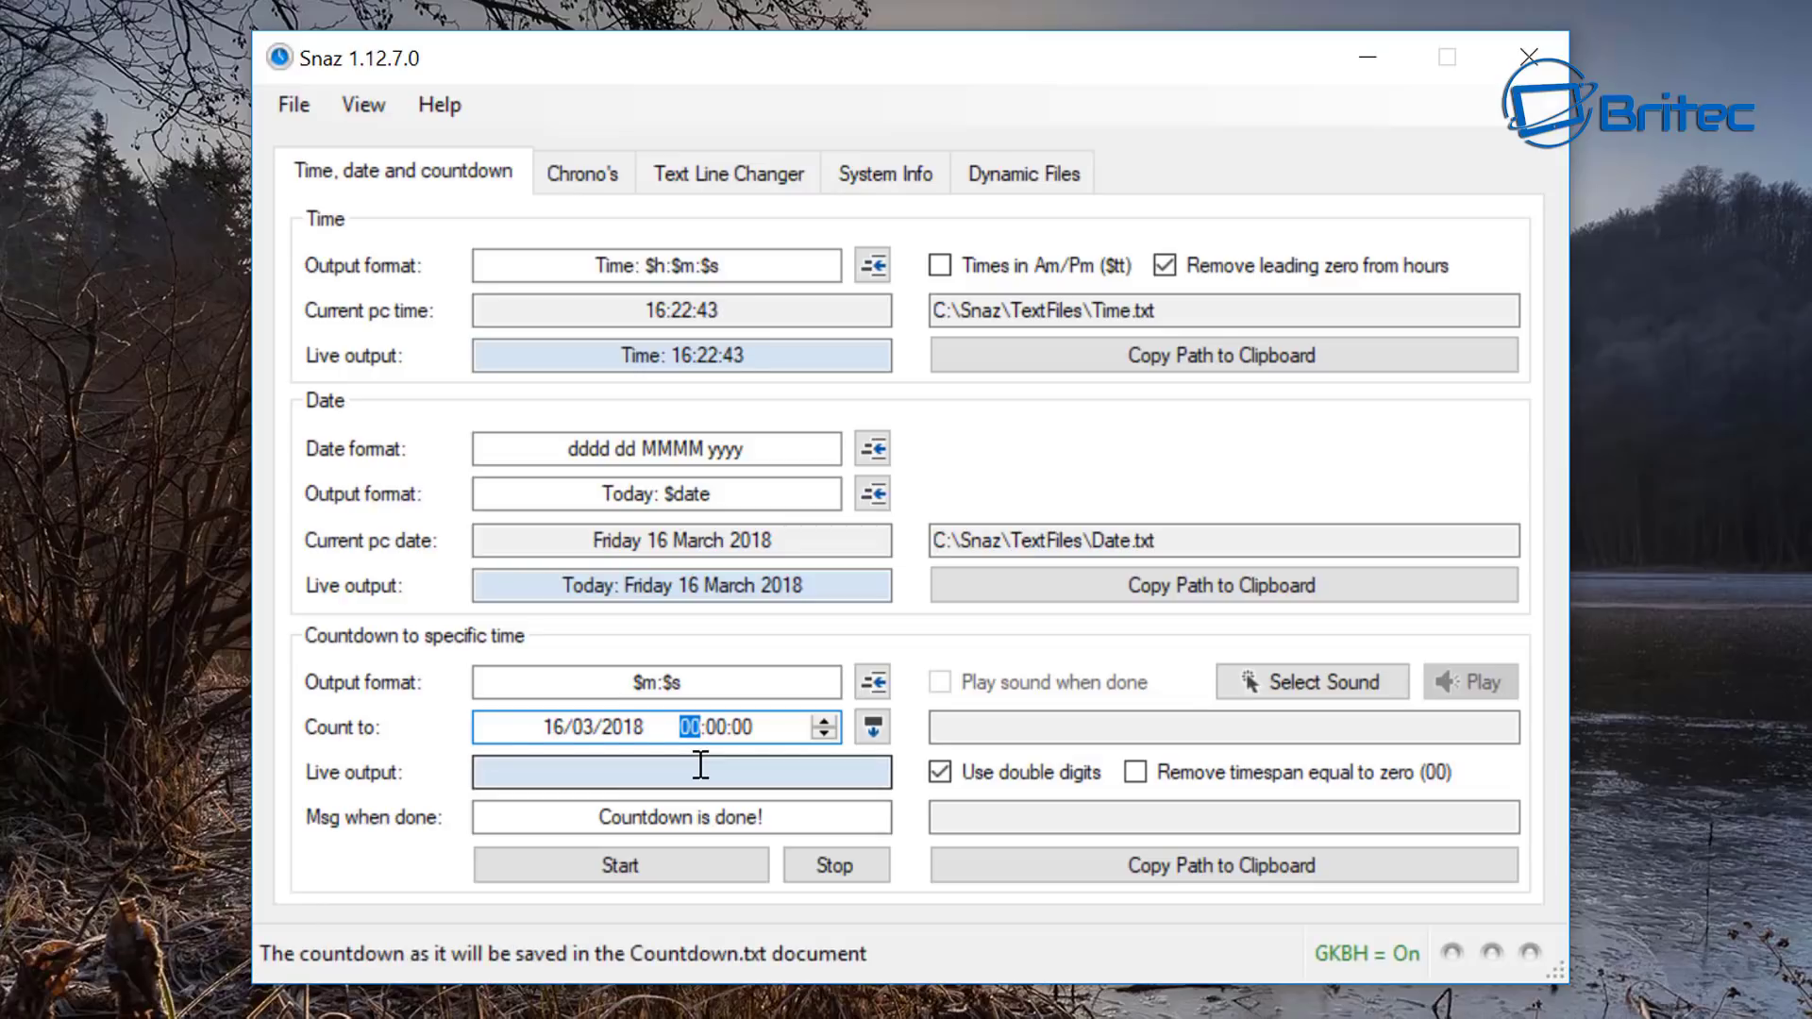
pyautogui.press('Right')
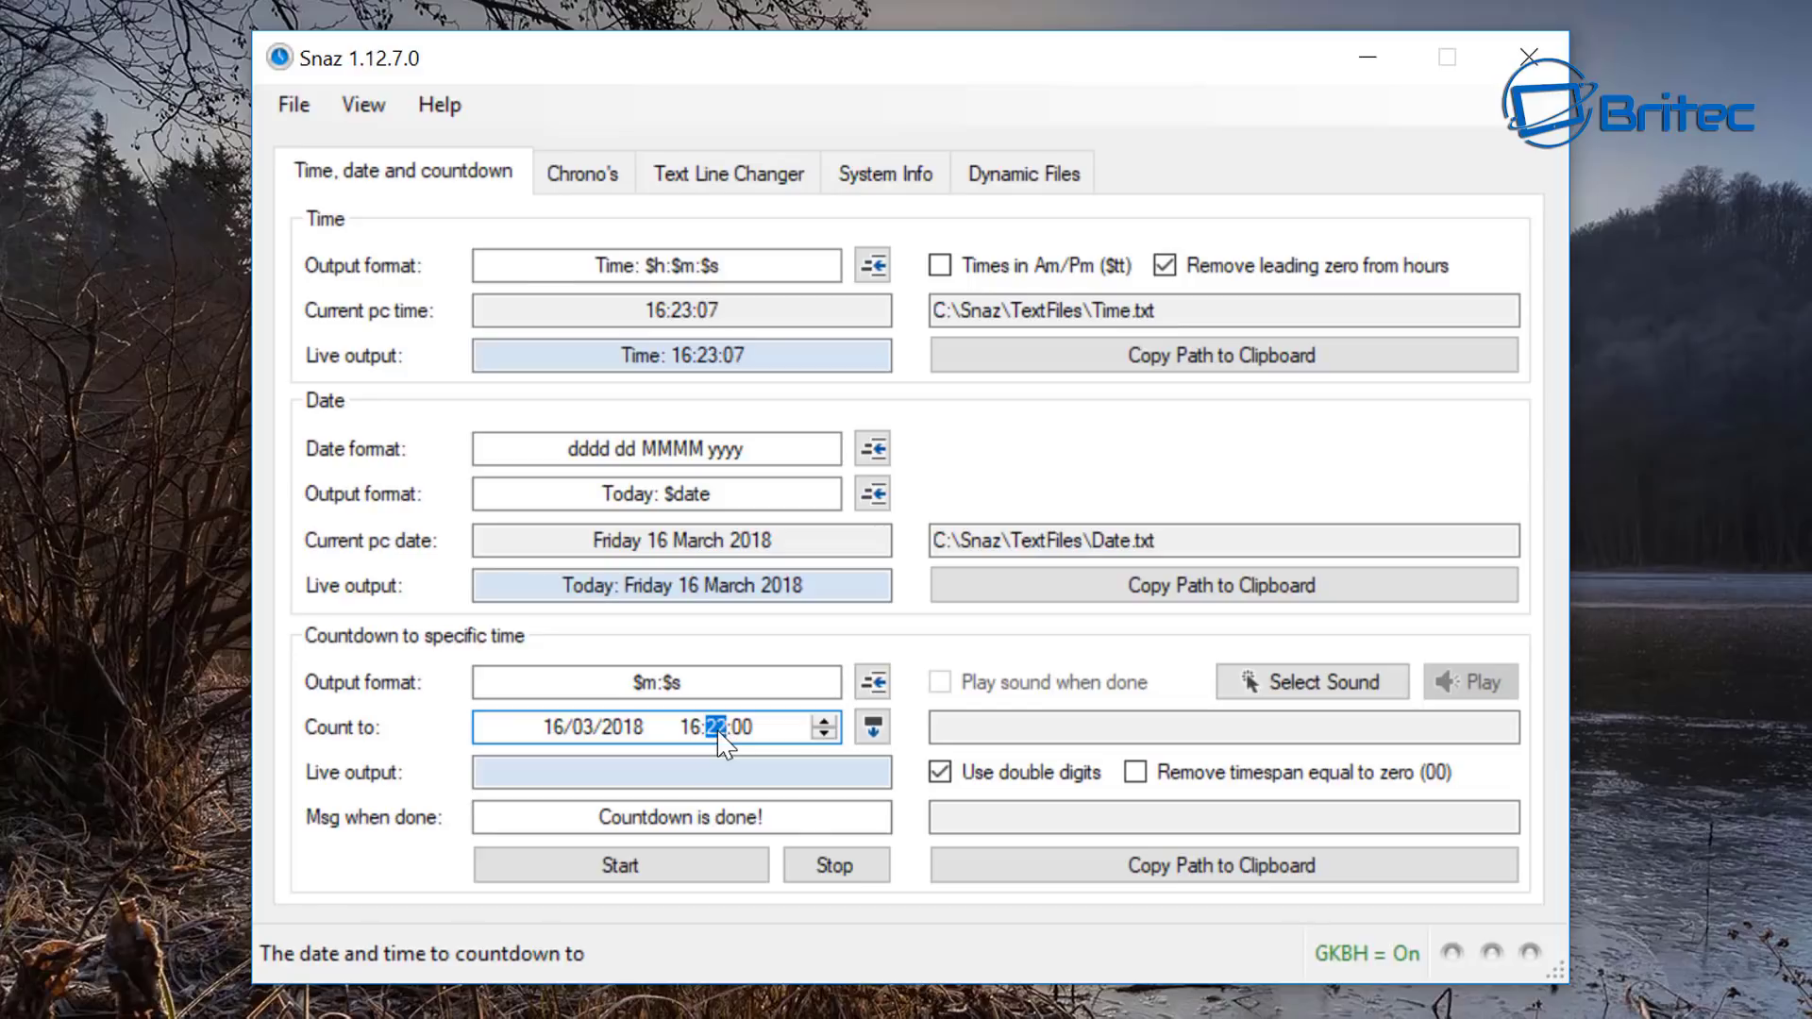
pyautogui.write('40')
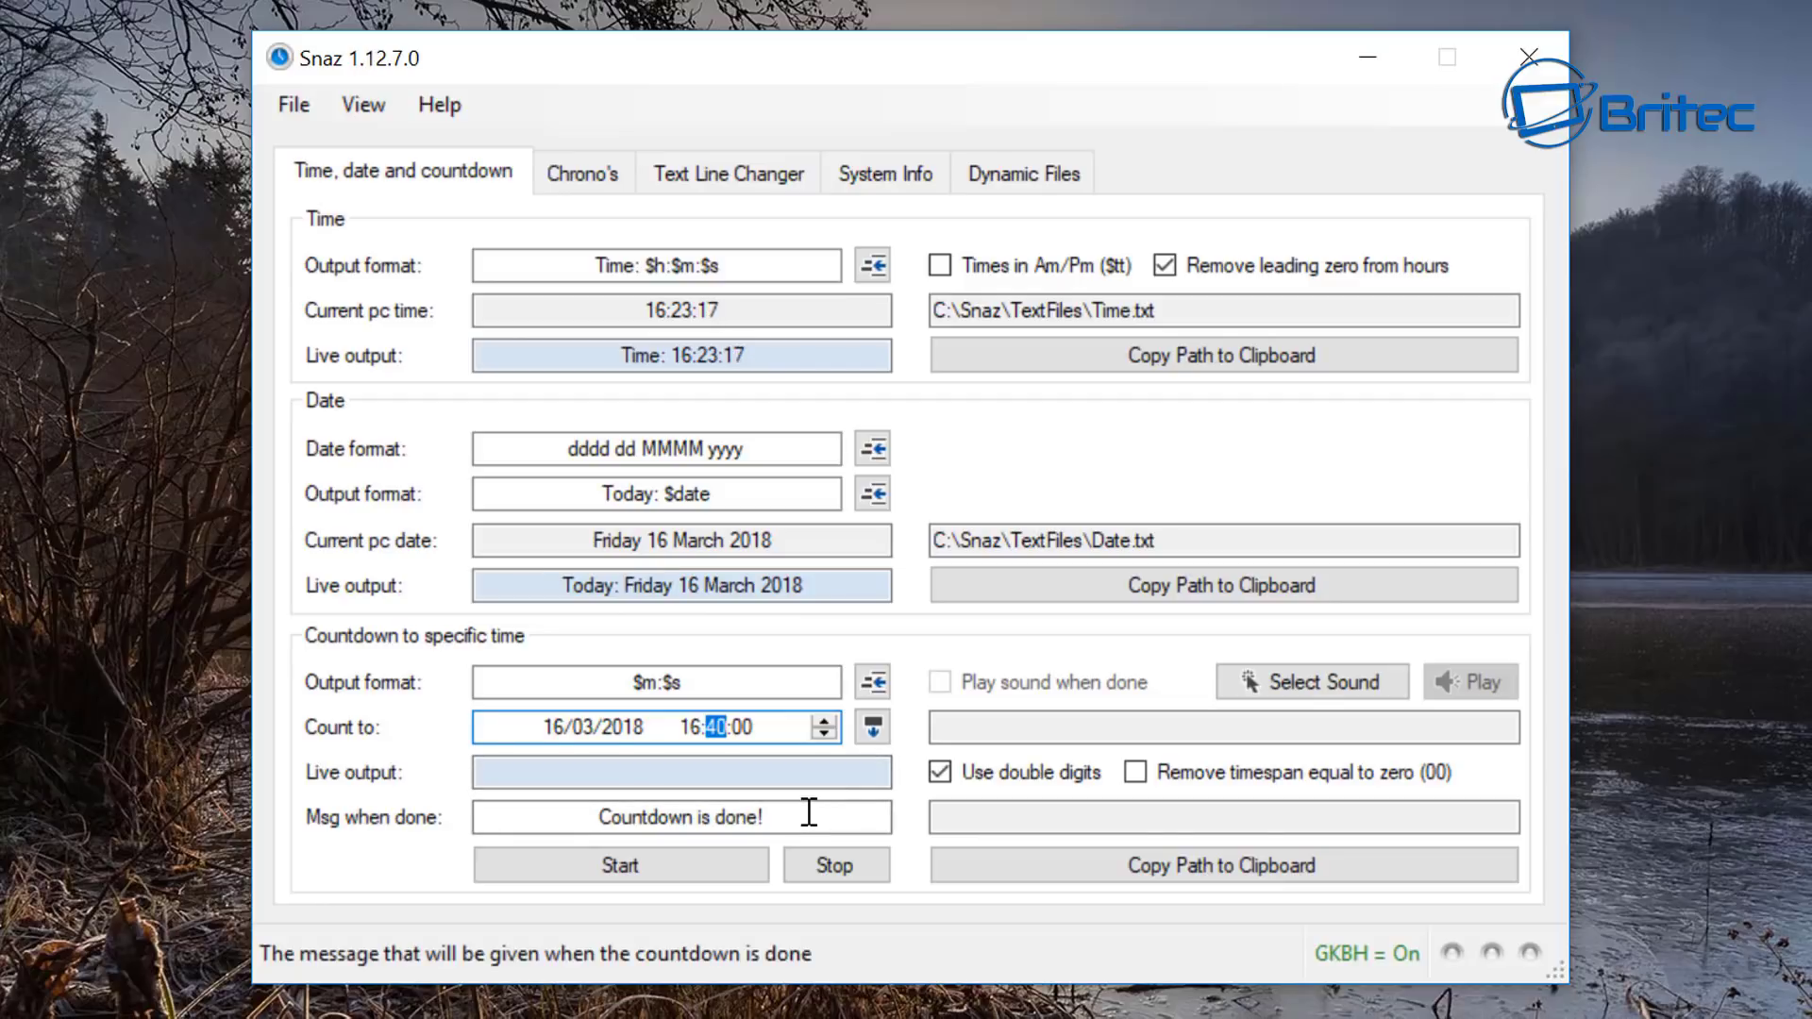
pyautogui.moveTo(809, 811); pyautogui.dragTo(599, 815)
# - Set the done message to 'Starting Now!!!' and prefix the format with 'Going Live in'
pyautogui.write('St')
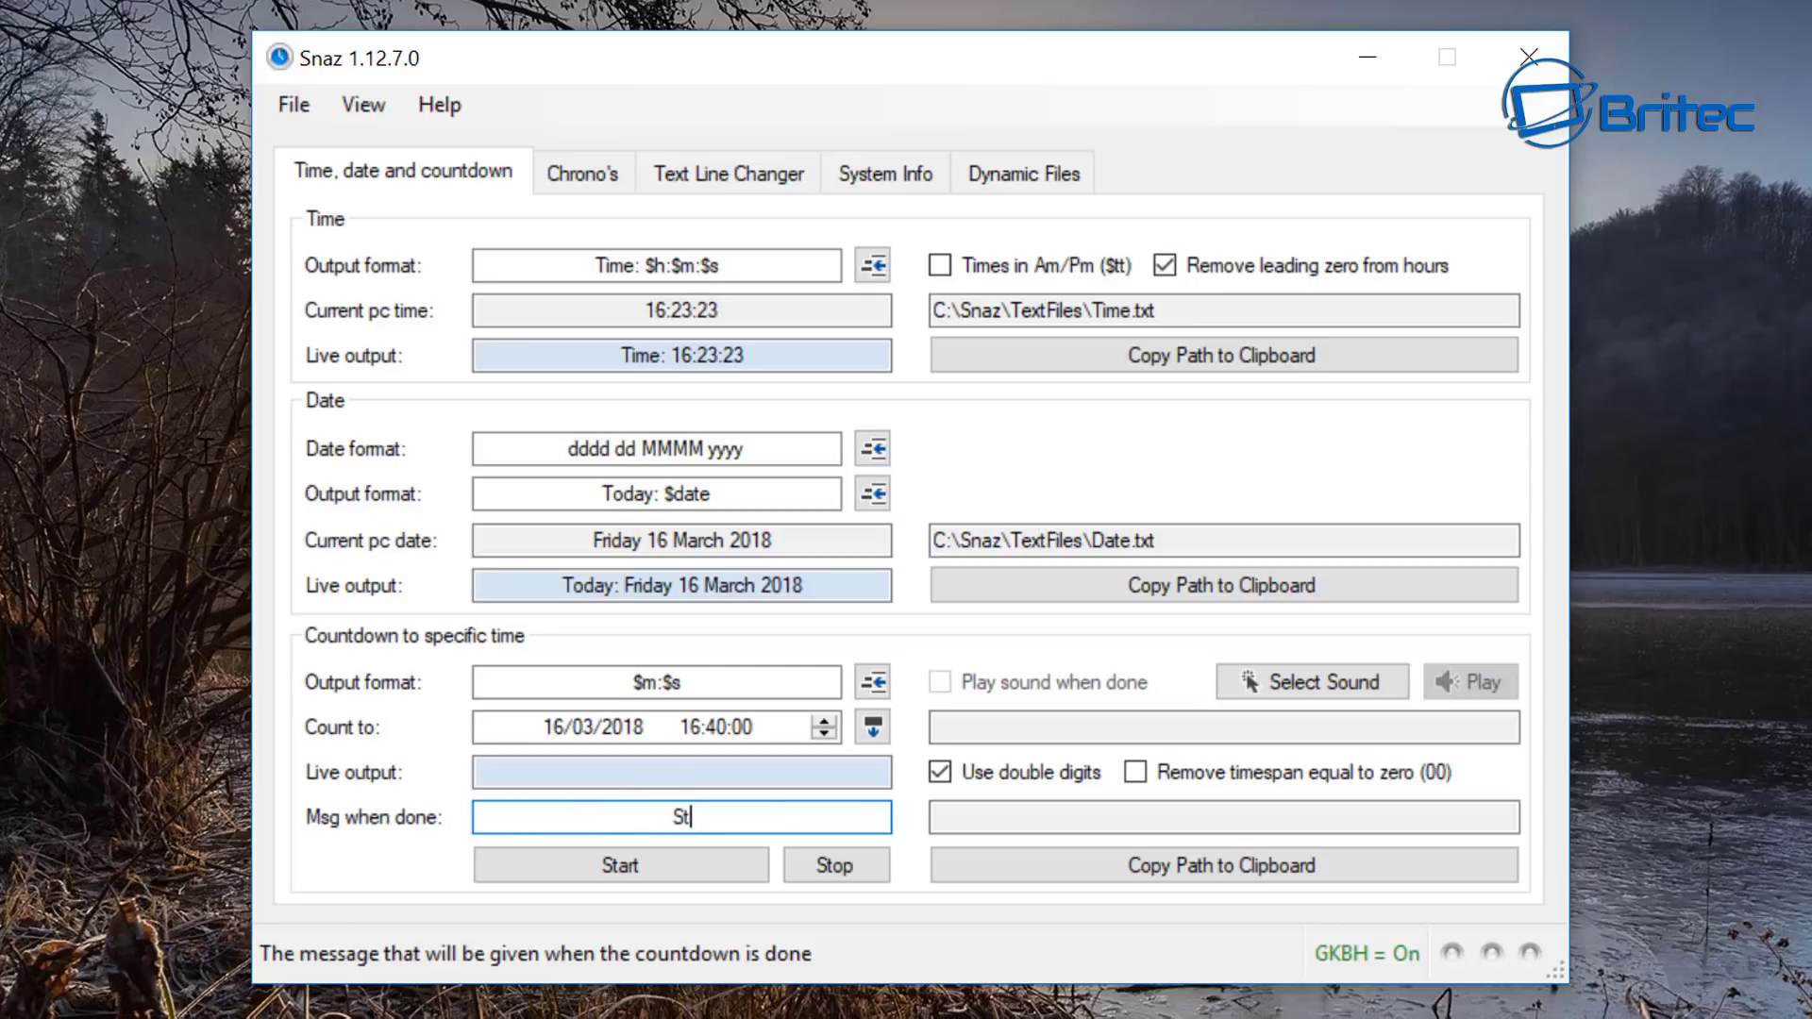
pyautogui.write('arting')
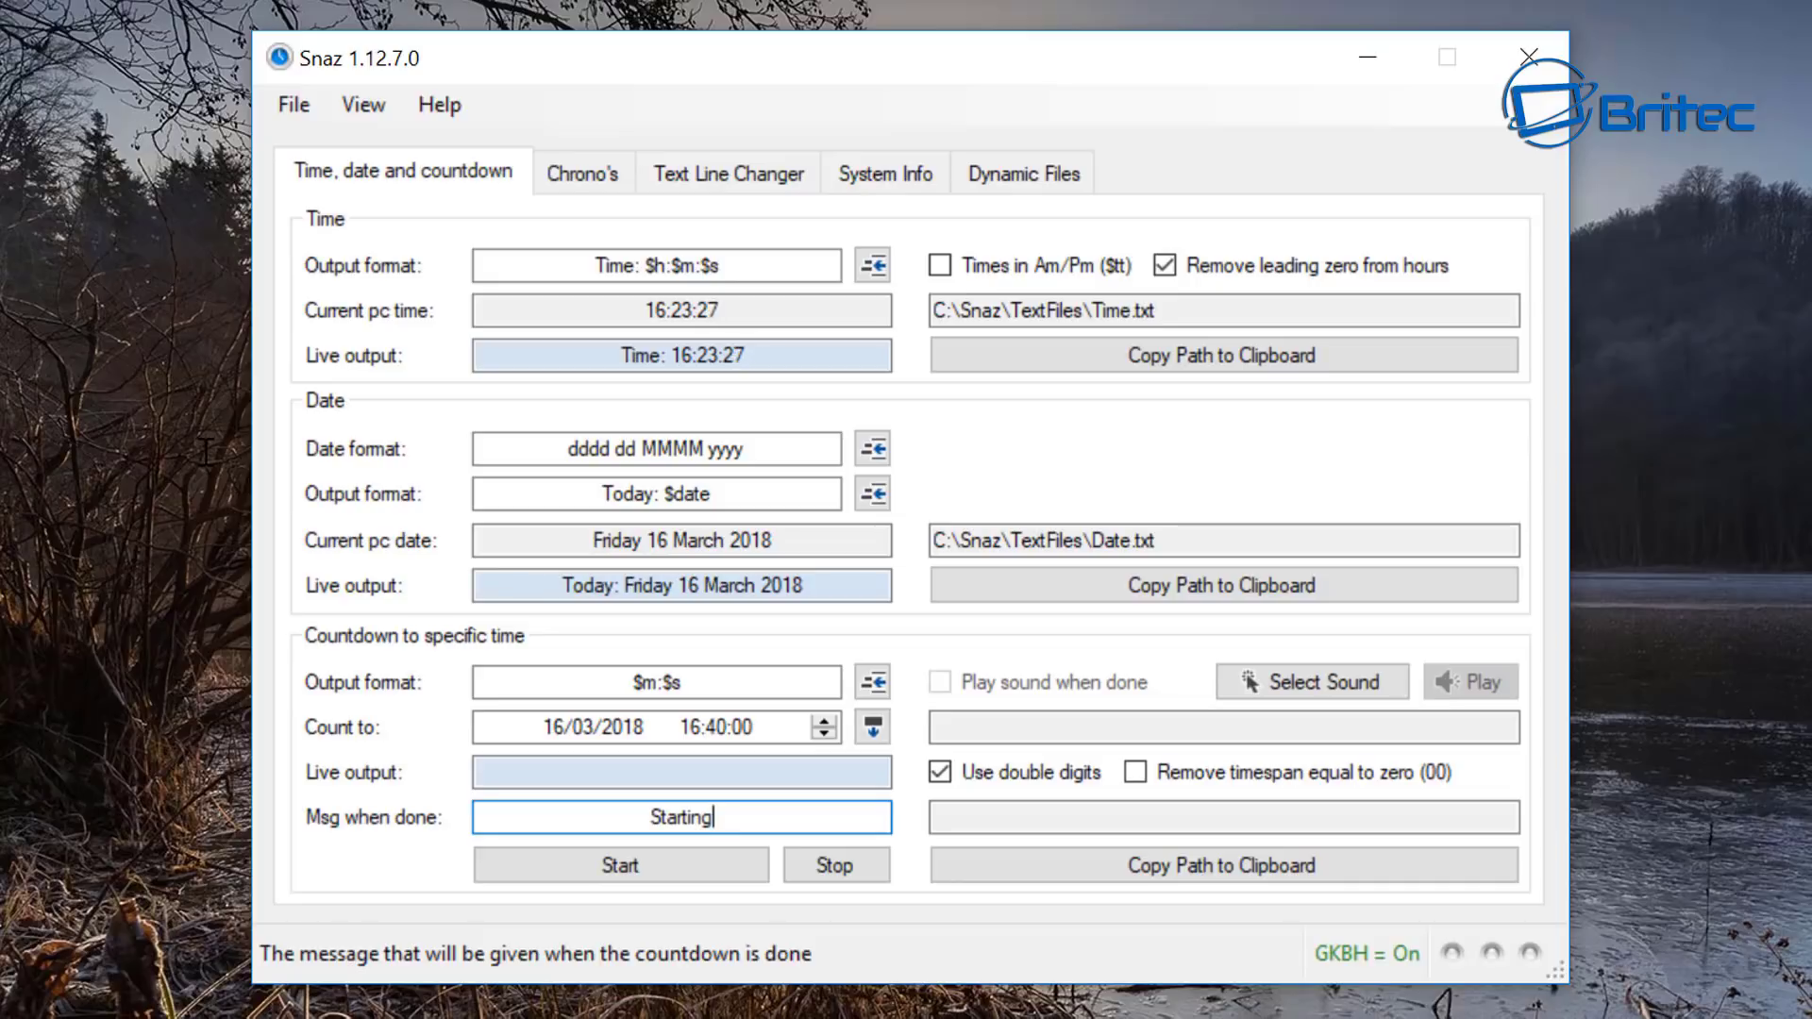
pyautogui.write('Now')
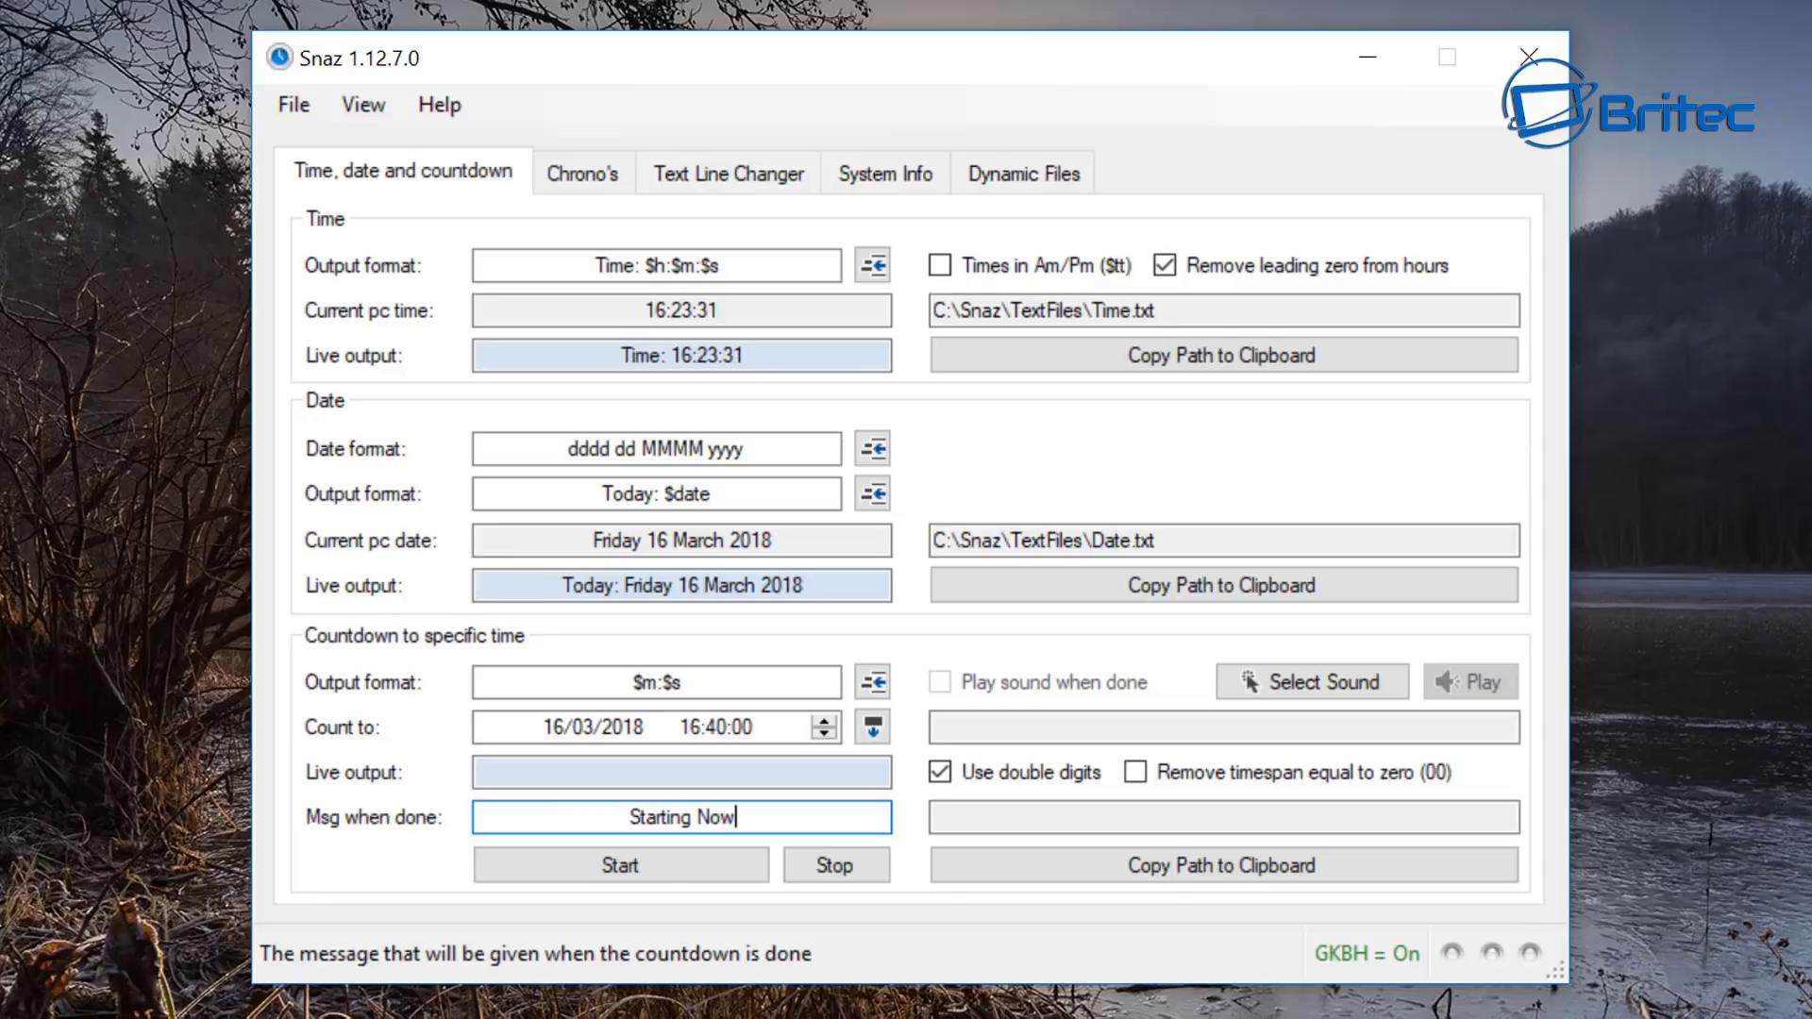
pyautogui.write('!!!')
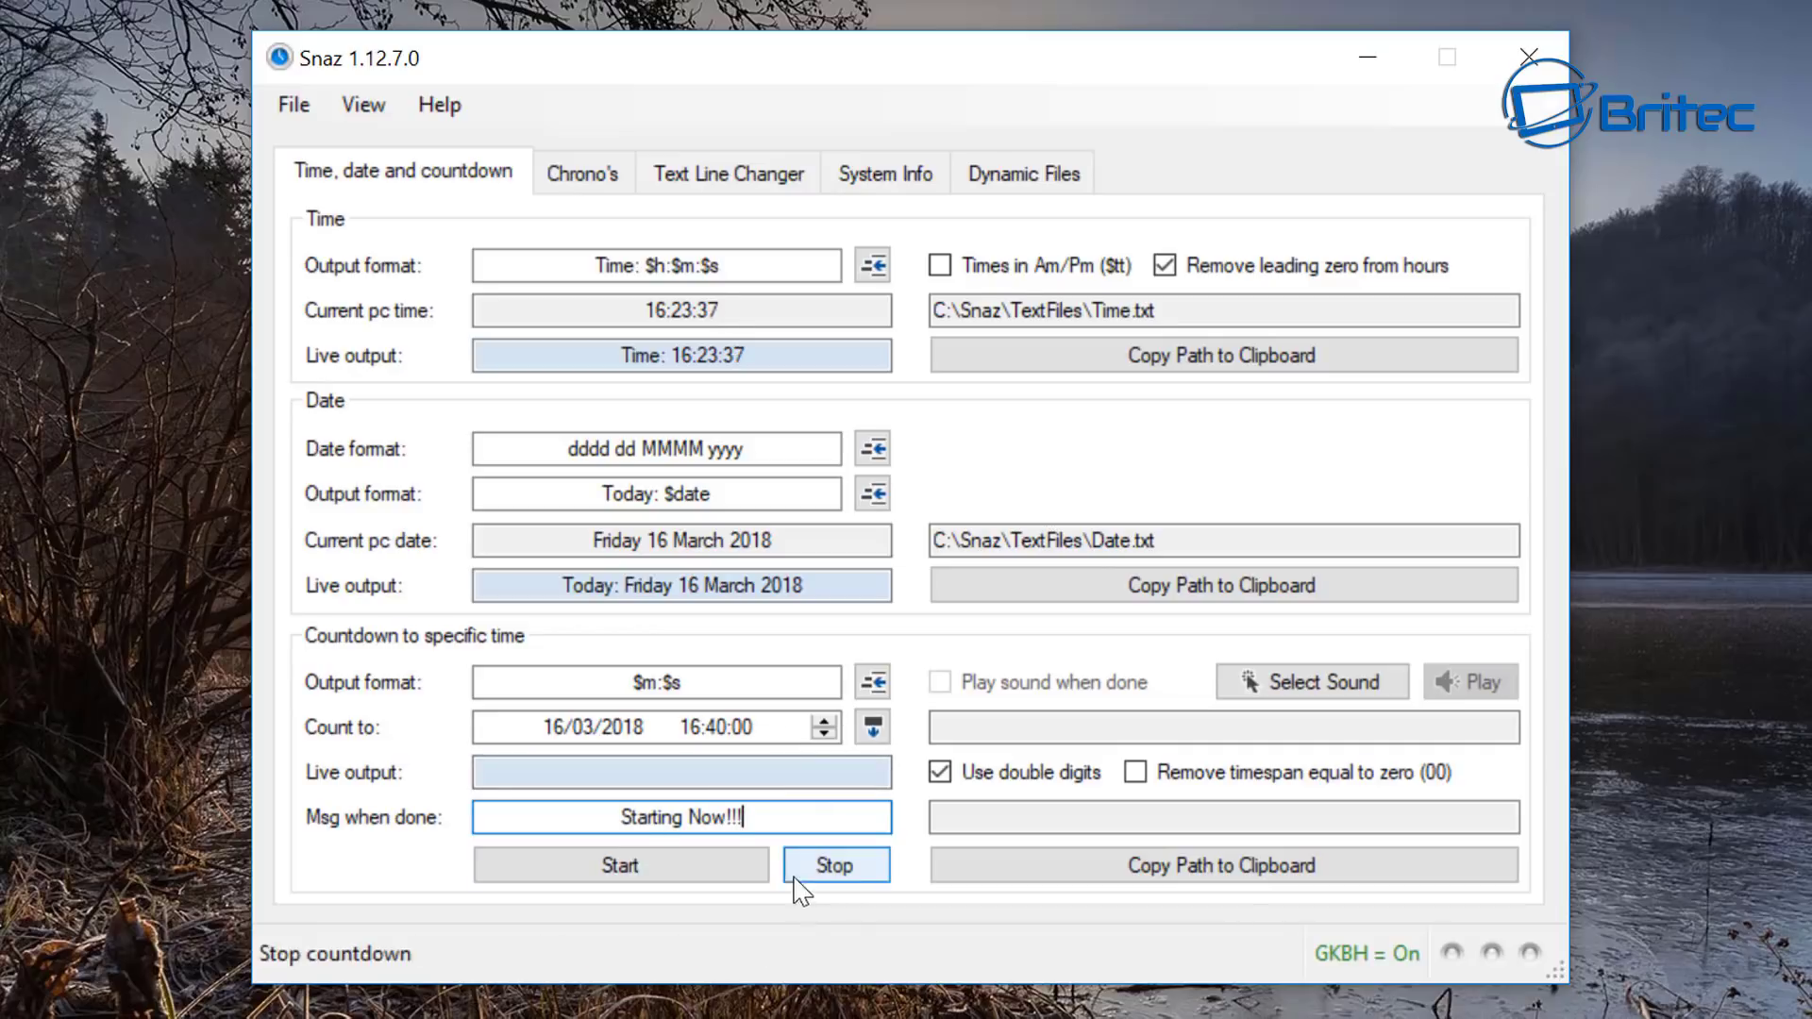
pyautogui.click(780, 782)
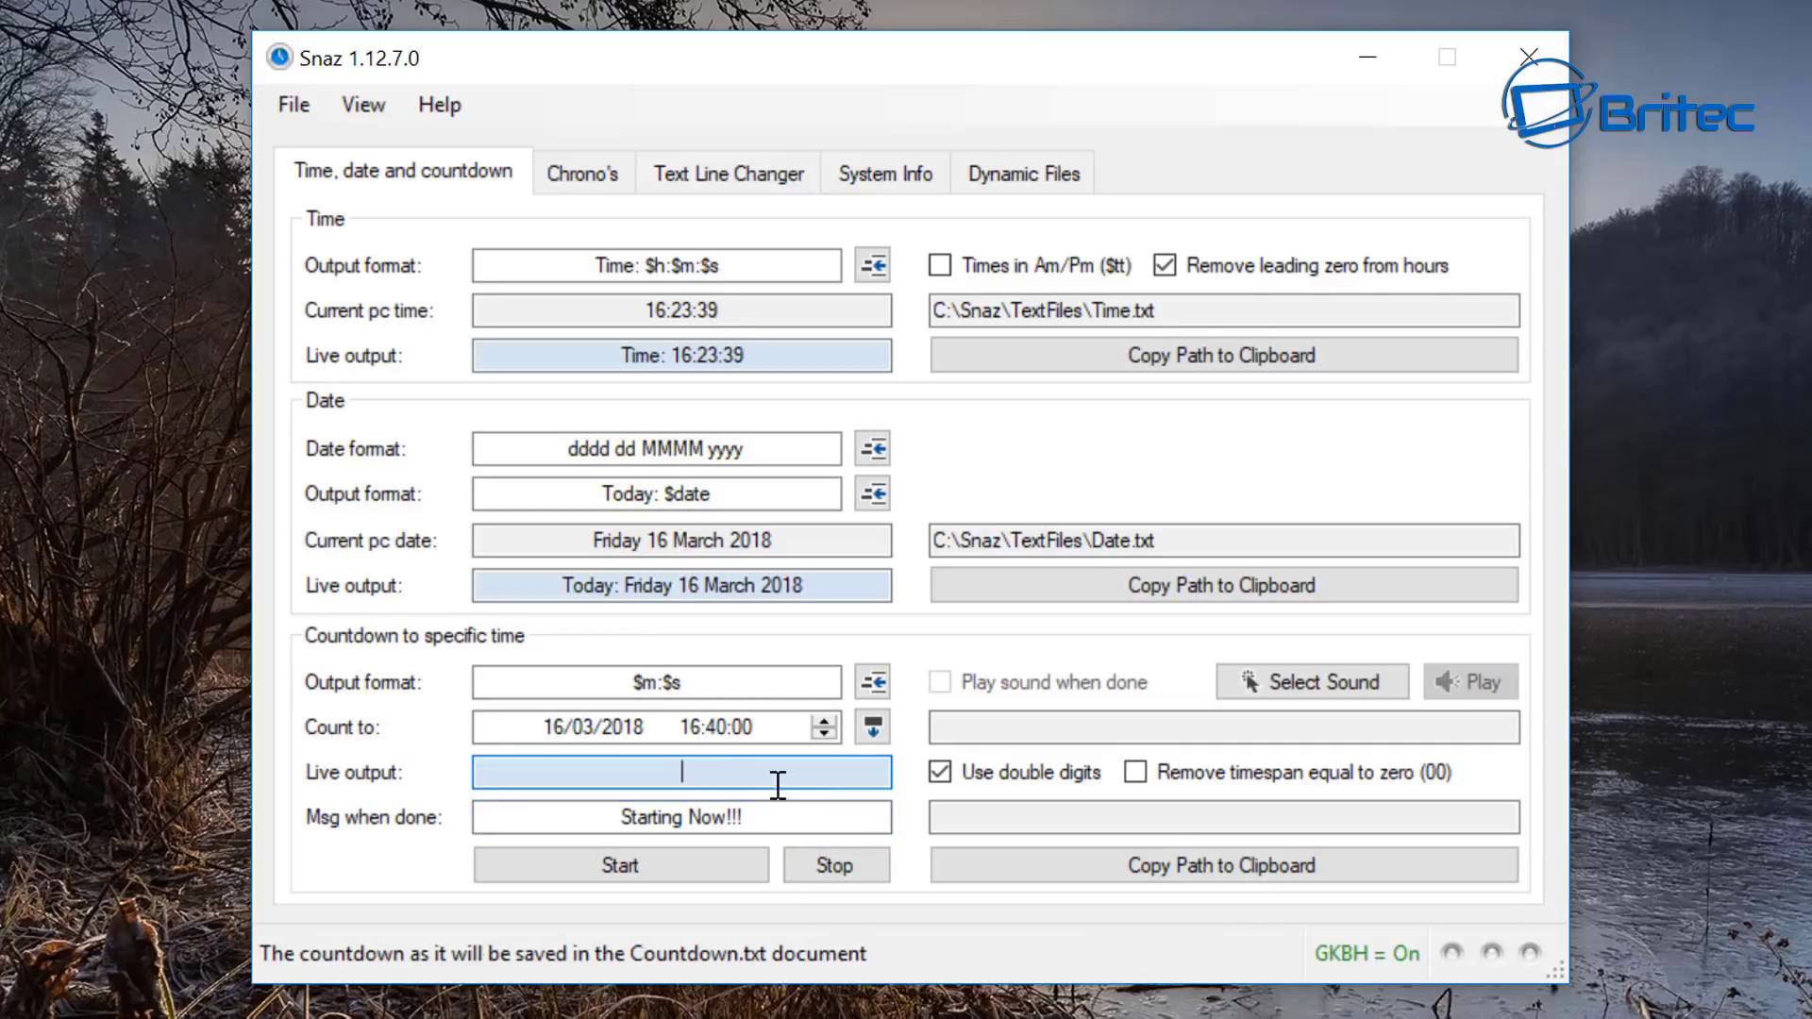
pyautogui.click(628, 694)
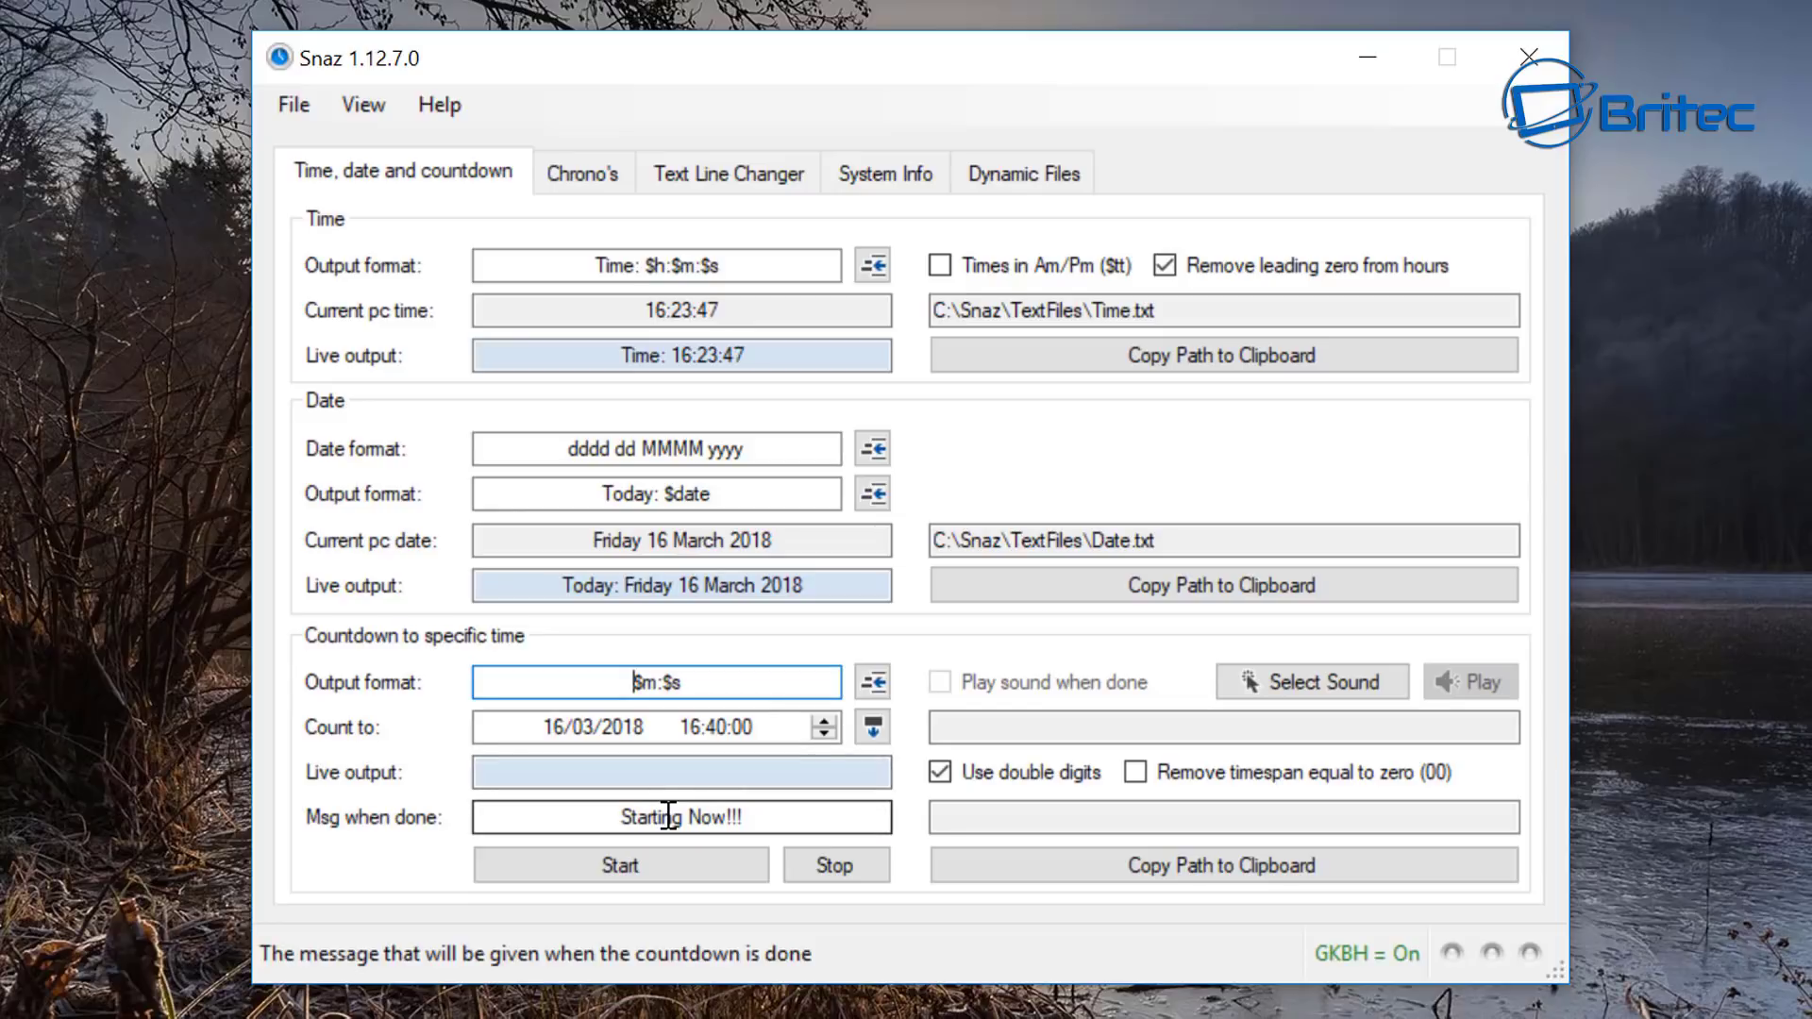
pyautogui.write('Going ')
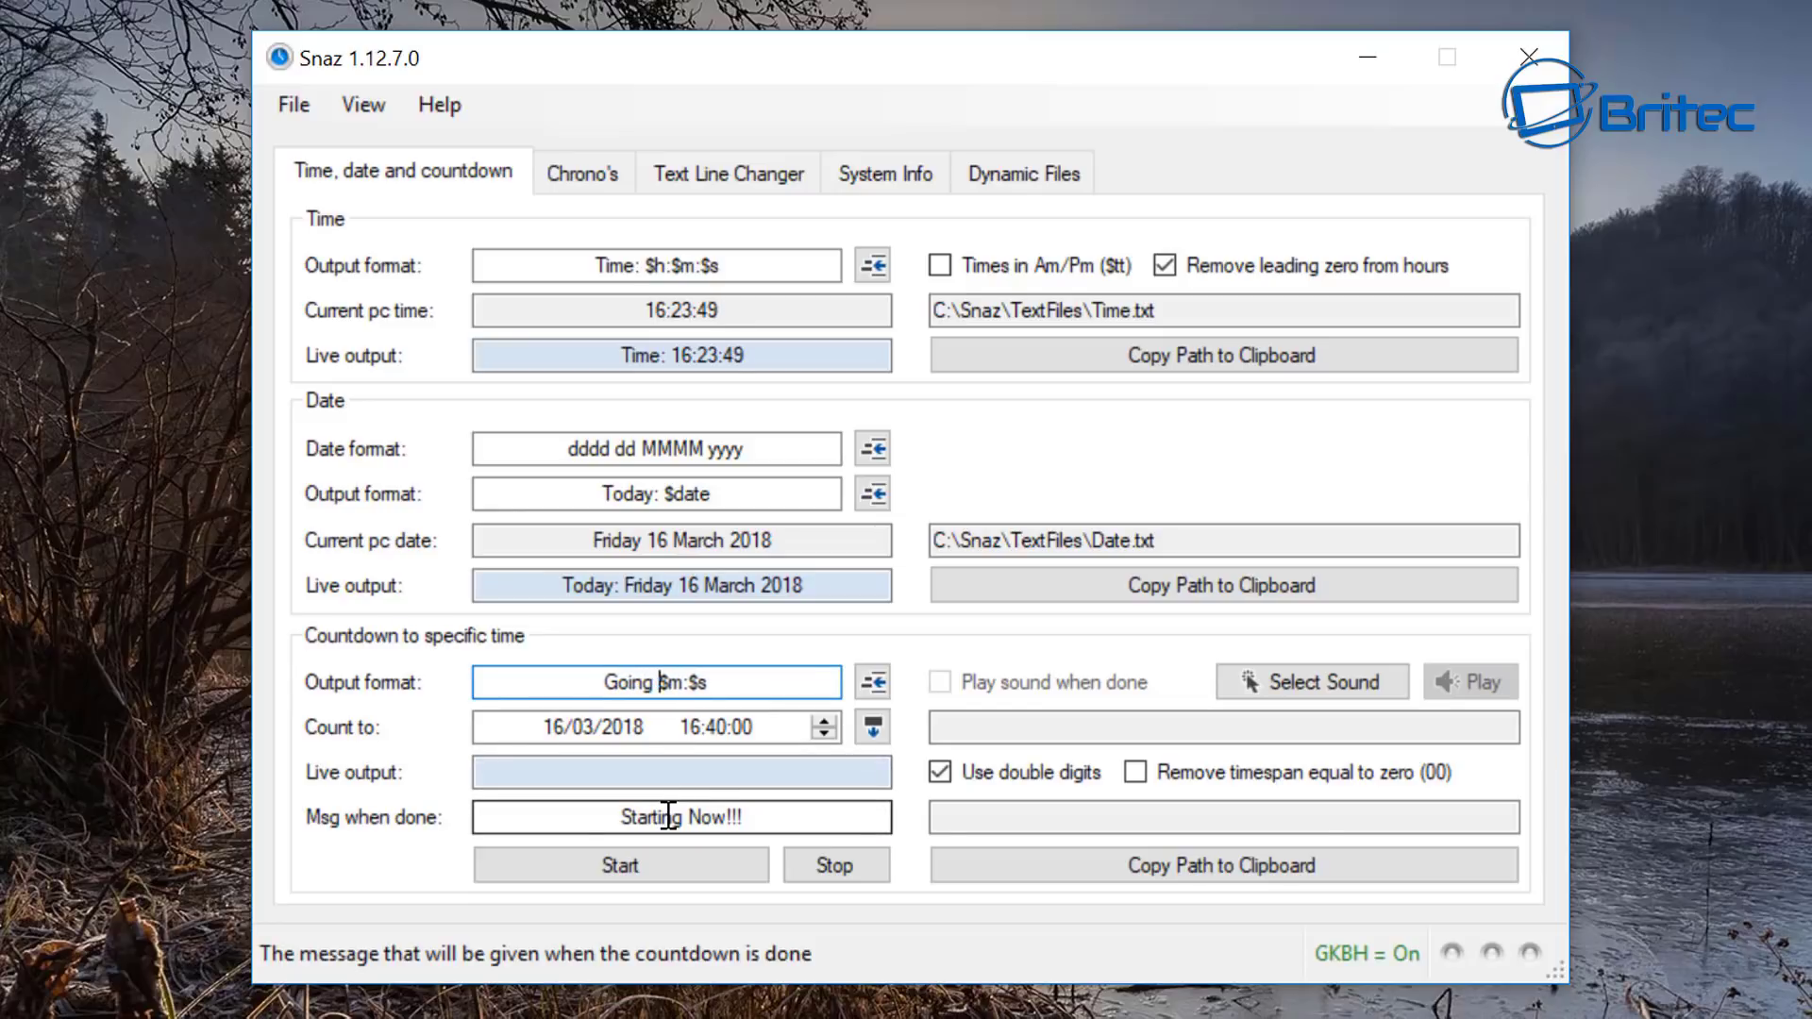
pyautogui.write('Live')
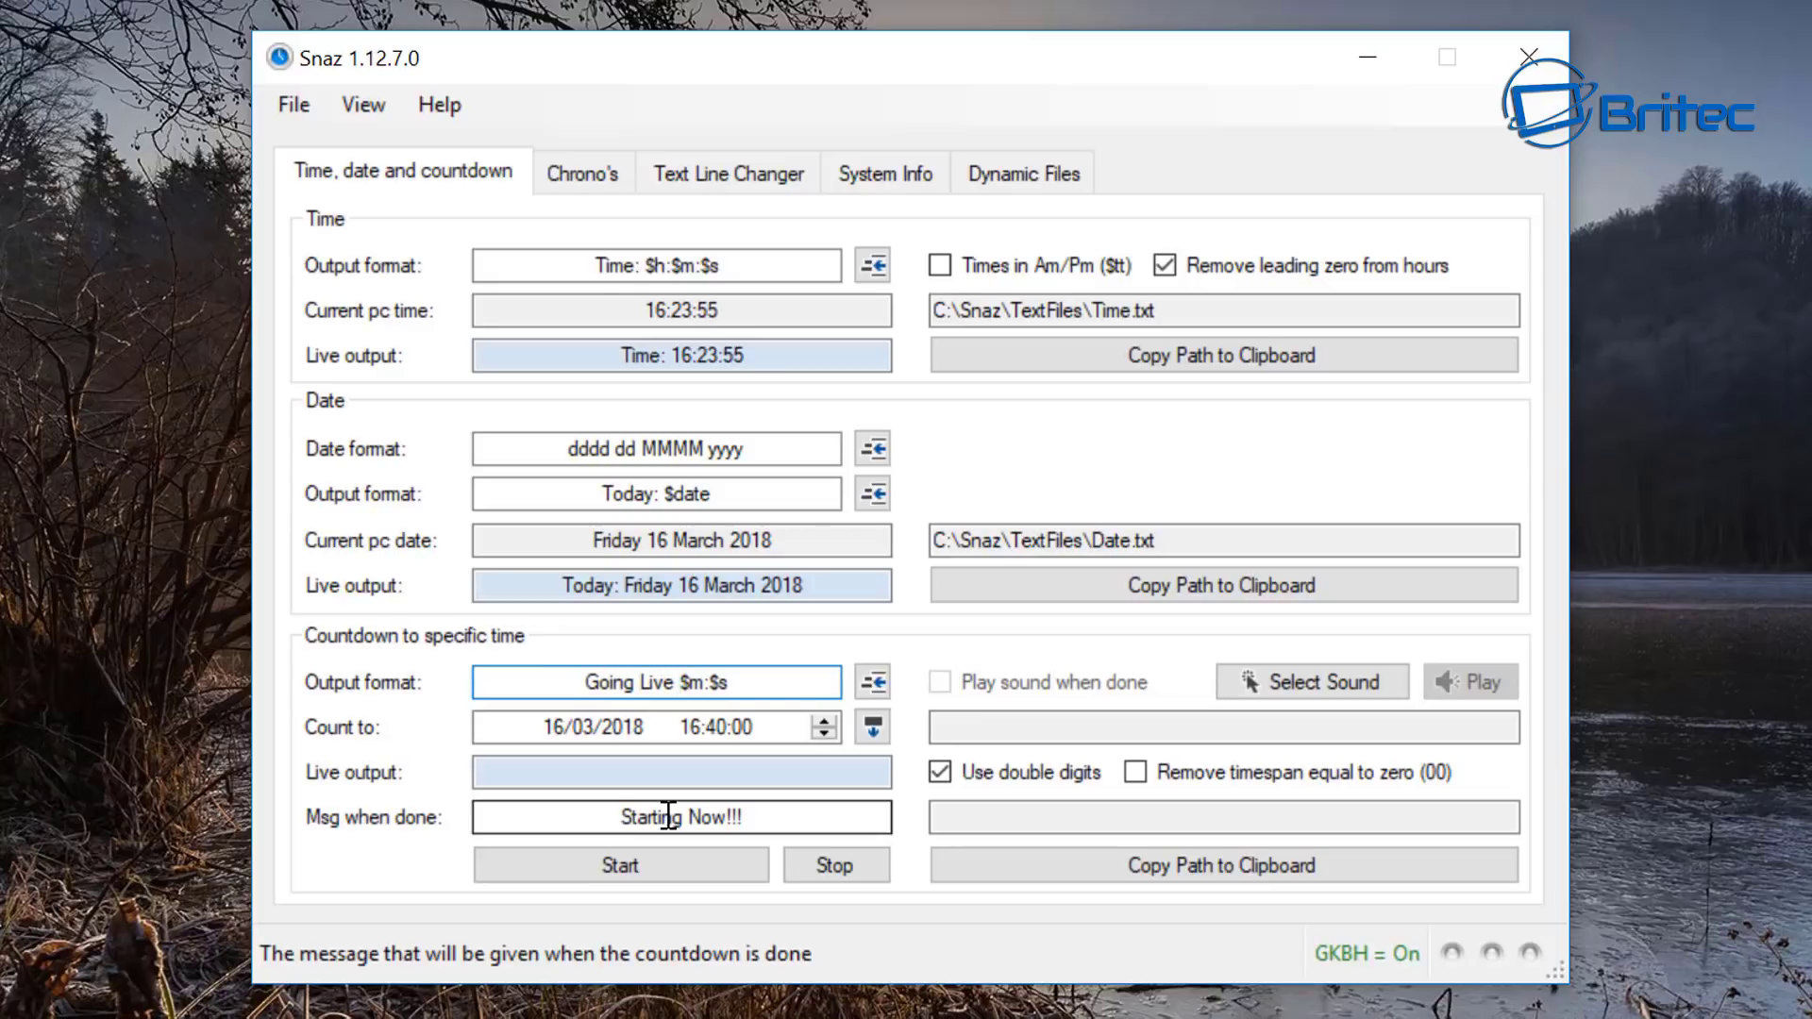
pyautogui.write(' in')
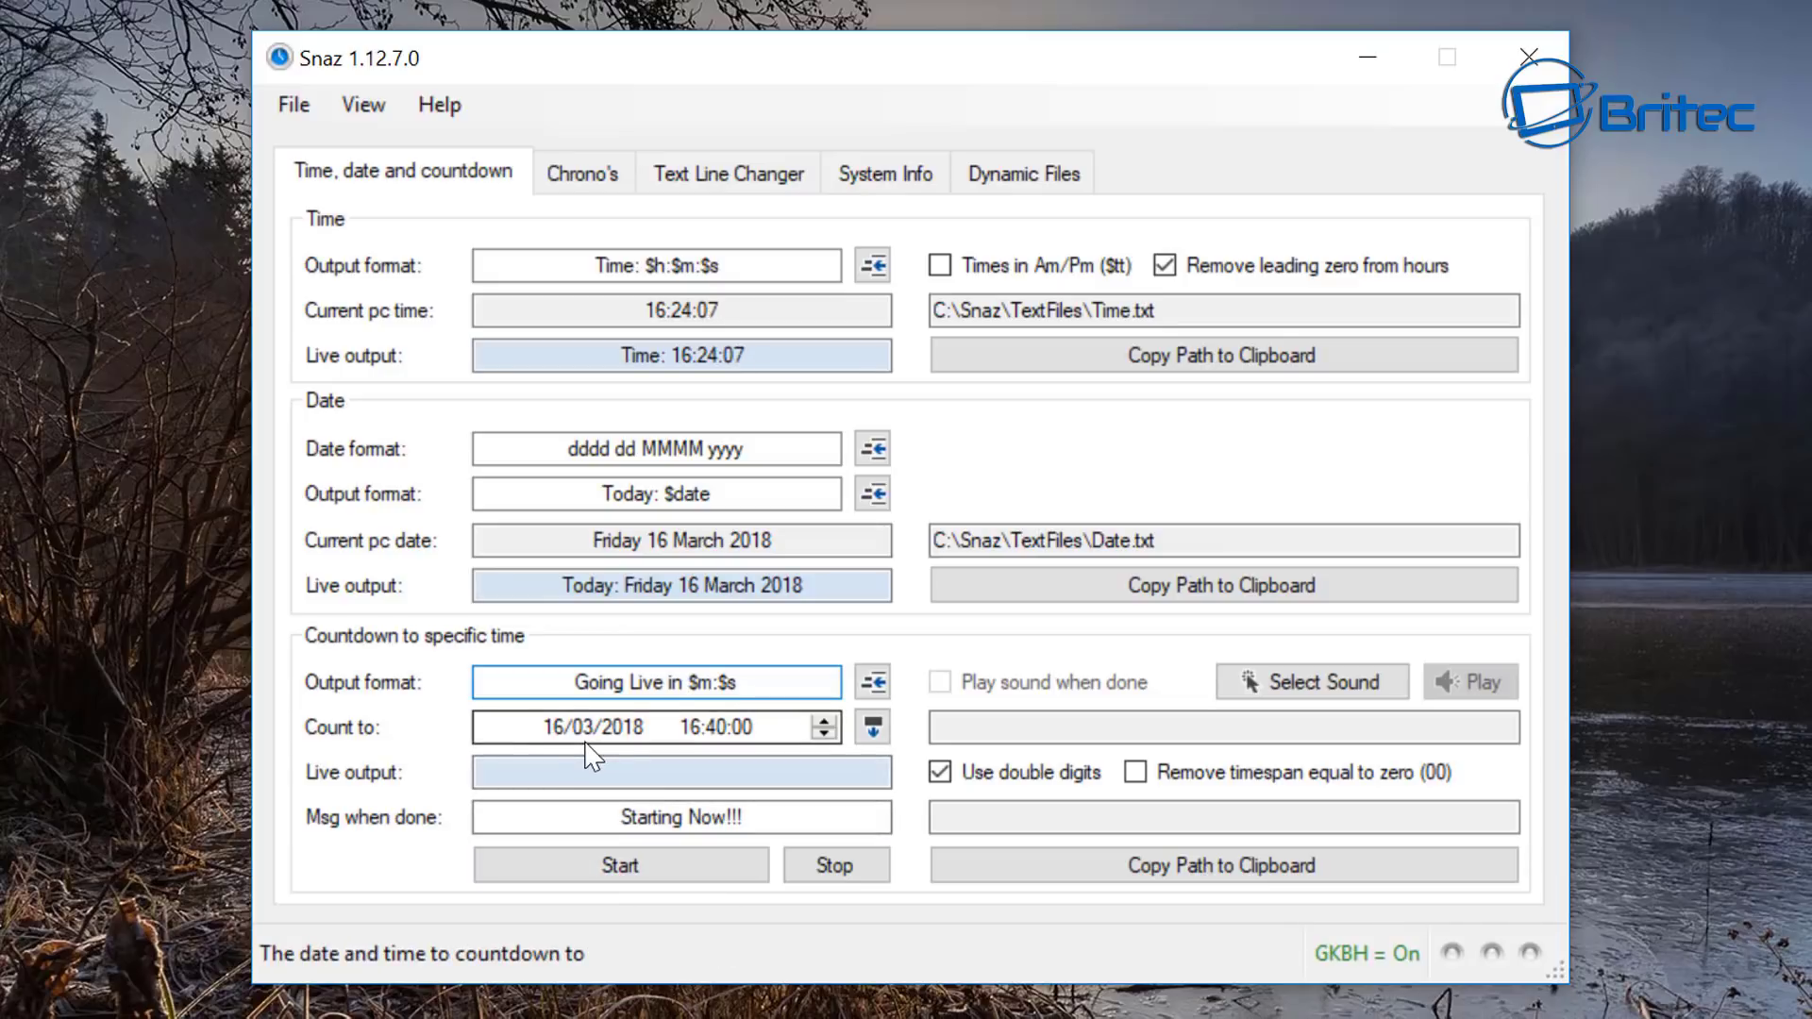
# - Start the countdown with zero time units removed and copy the Countdown.txt path
pyautogui.click(623, 868)
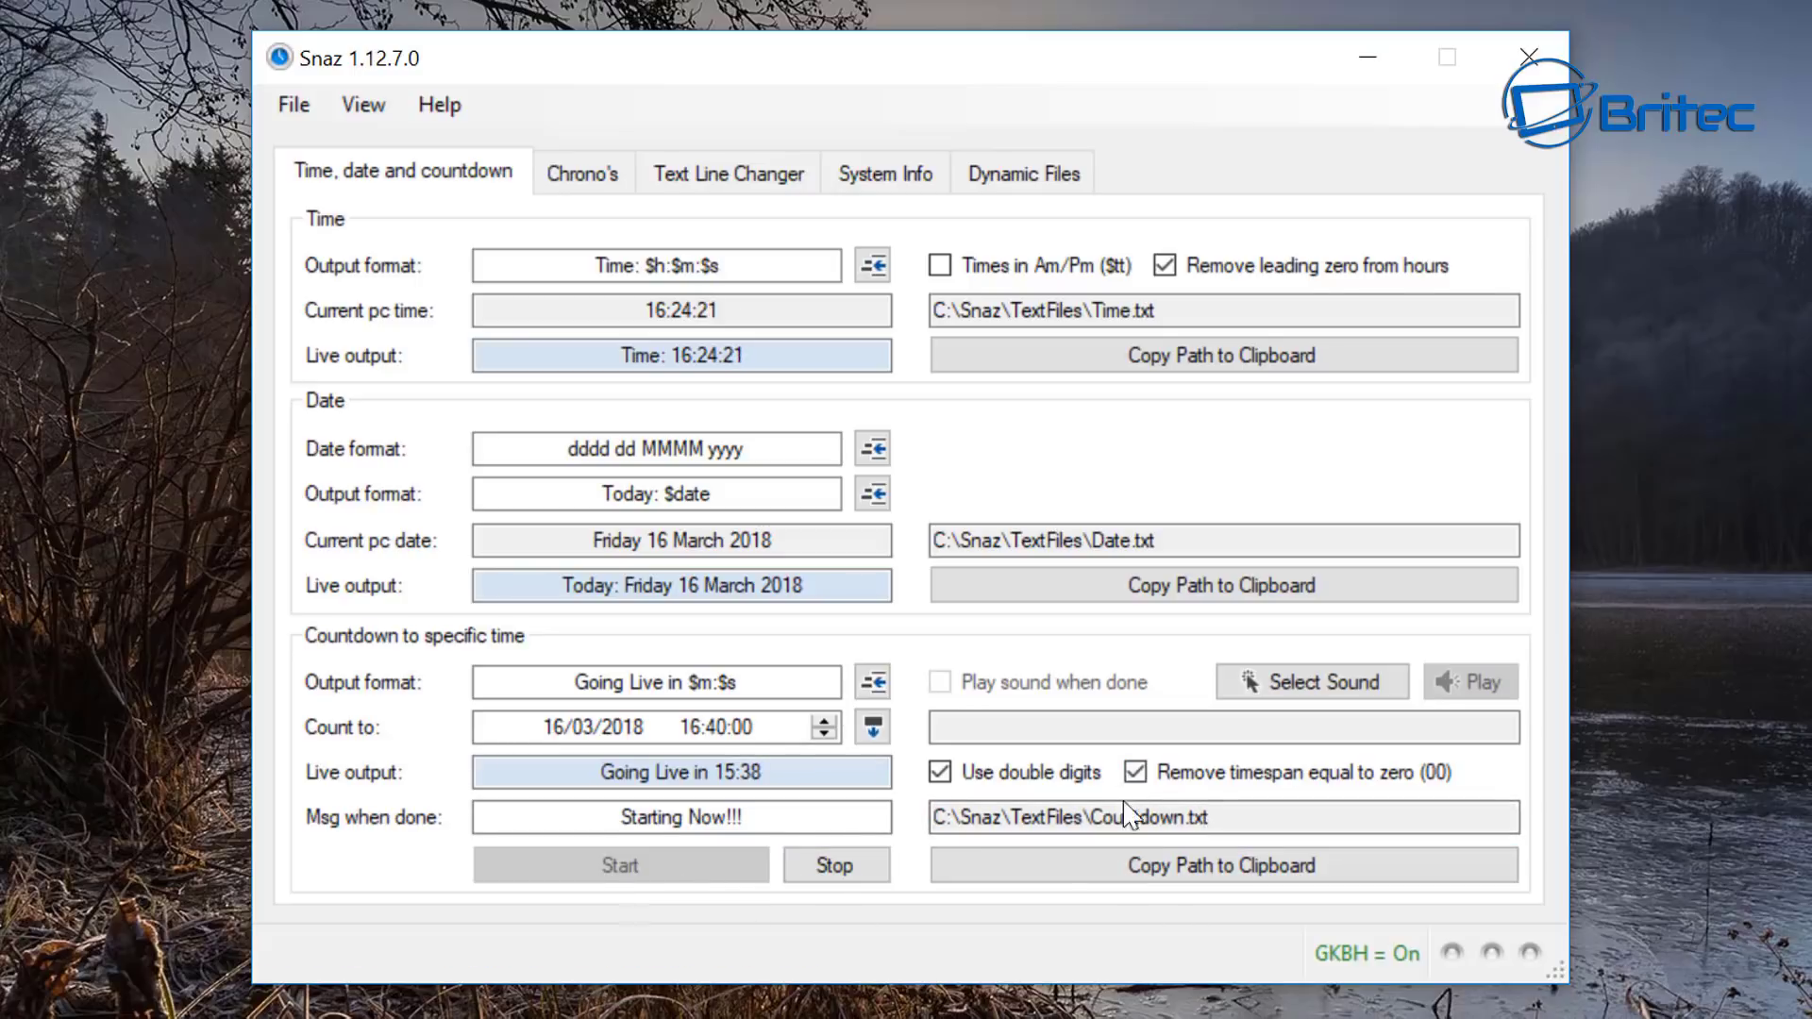
pyautogui.click(1227, 778)
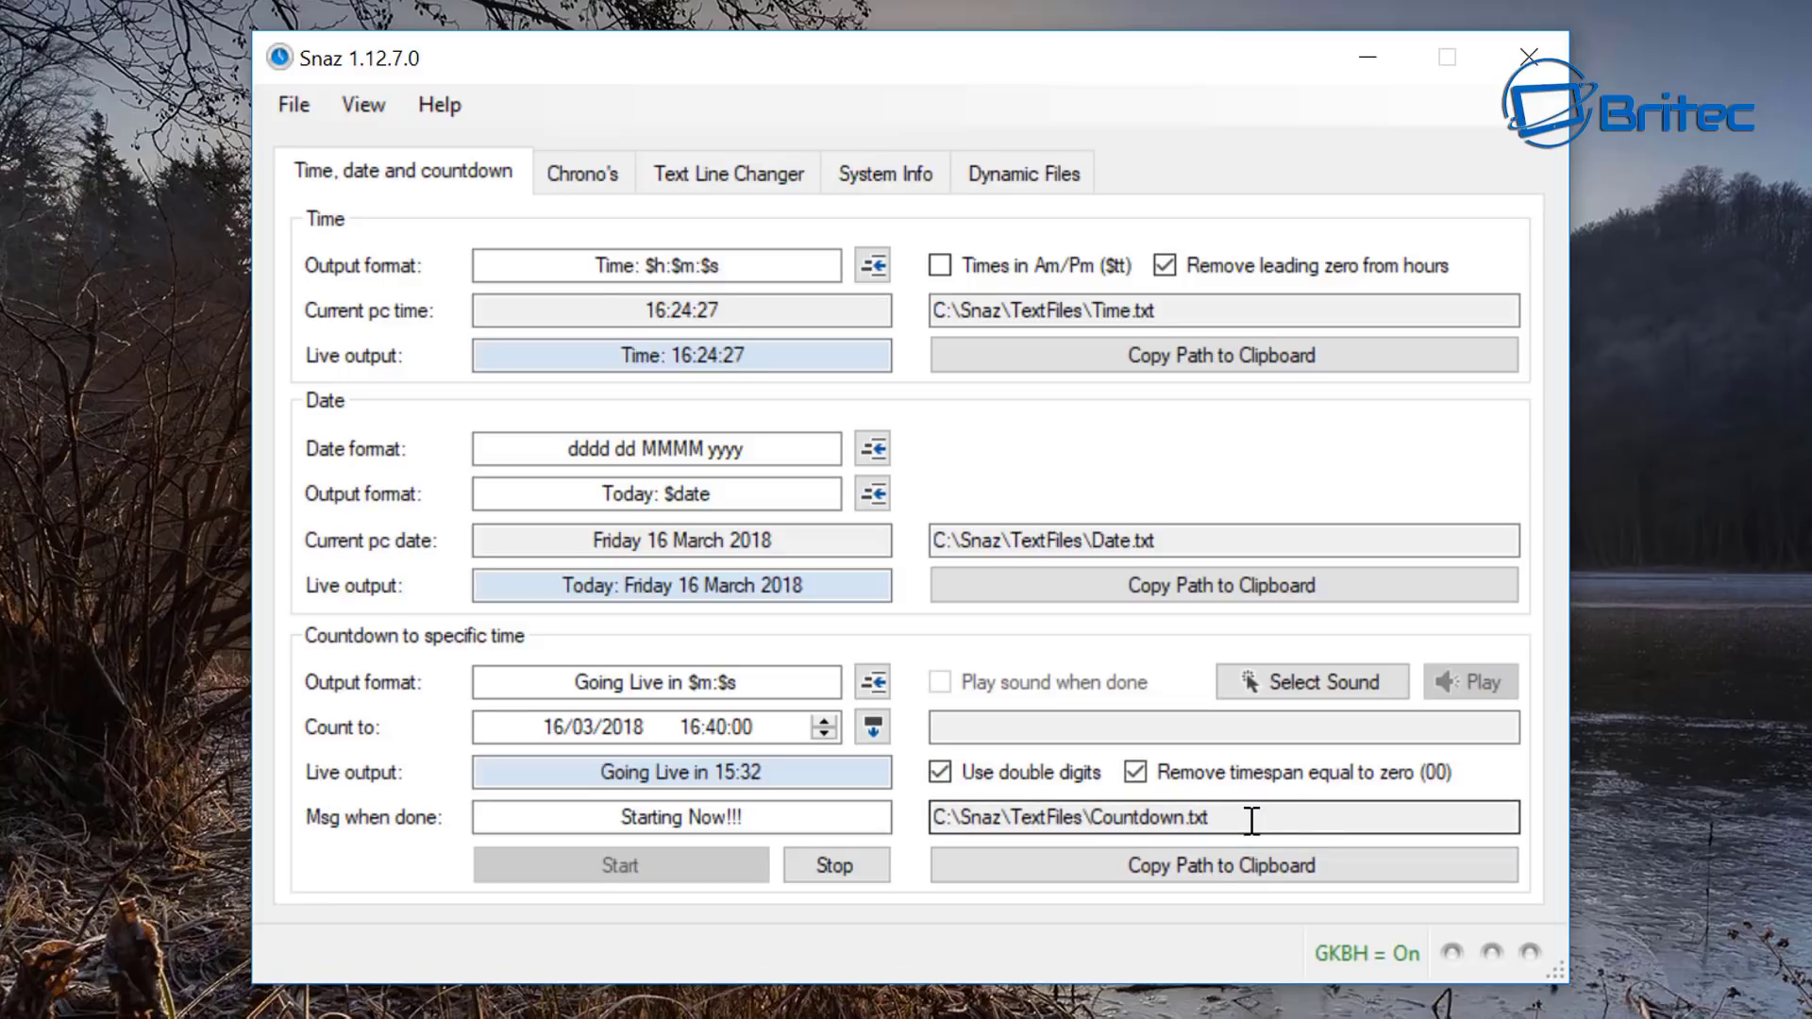
pyautogui.click(1201, 865)
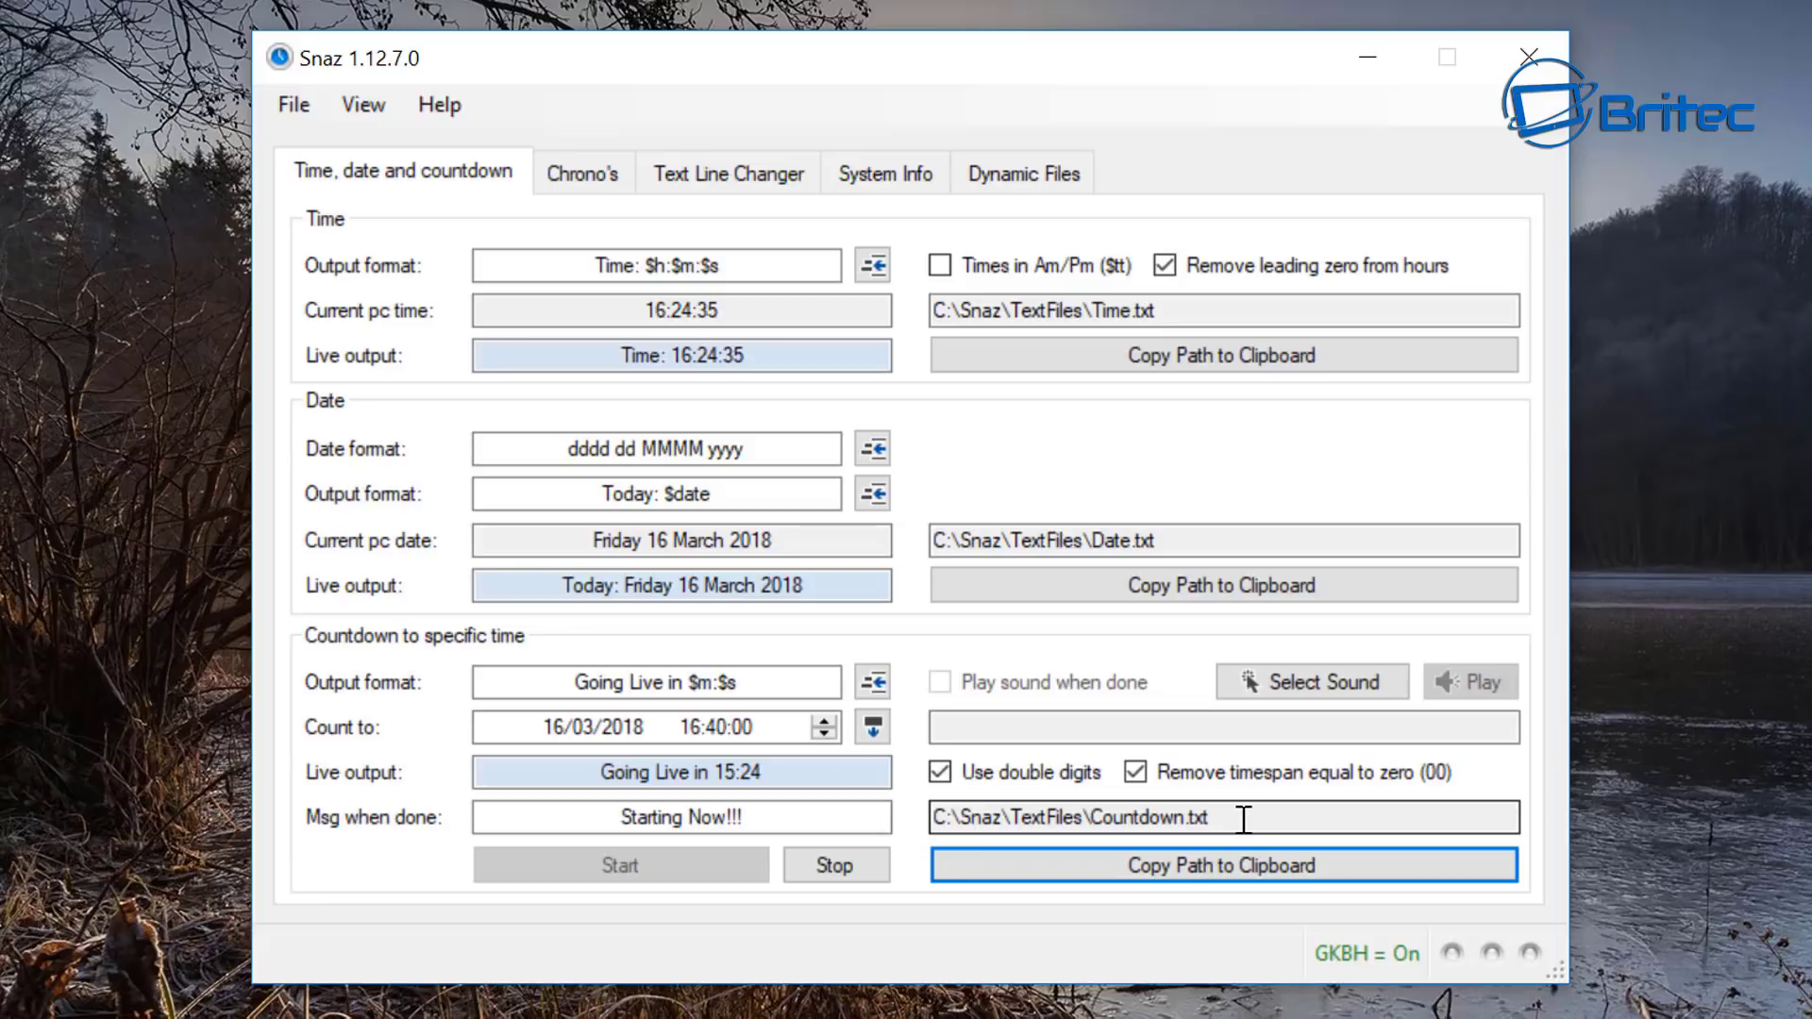
pyautogui.click(1366, 70)
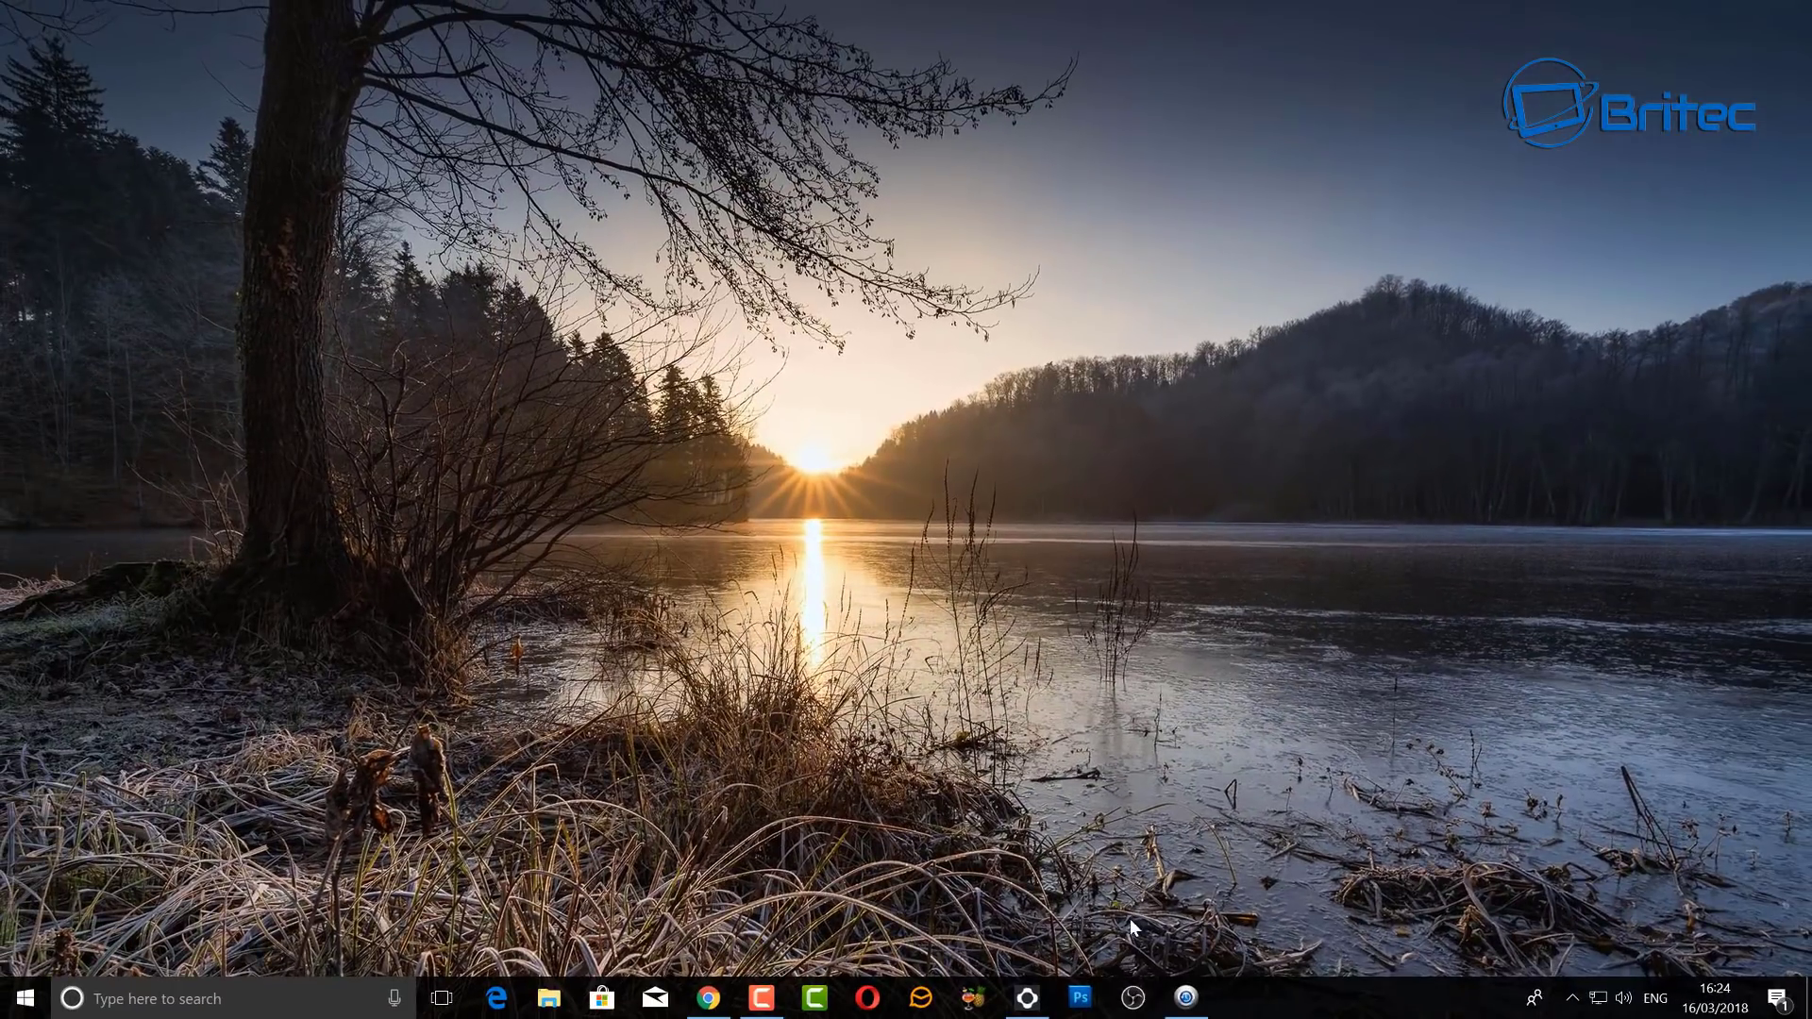
# - Create a new OBS scene named Counter
pyautogui.click(1133, 997)
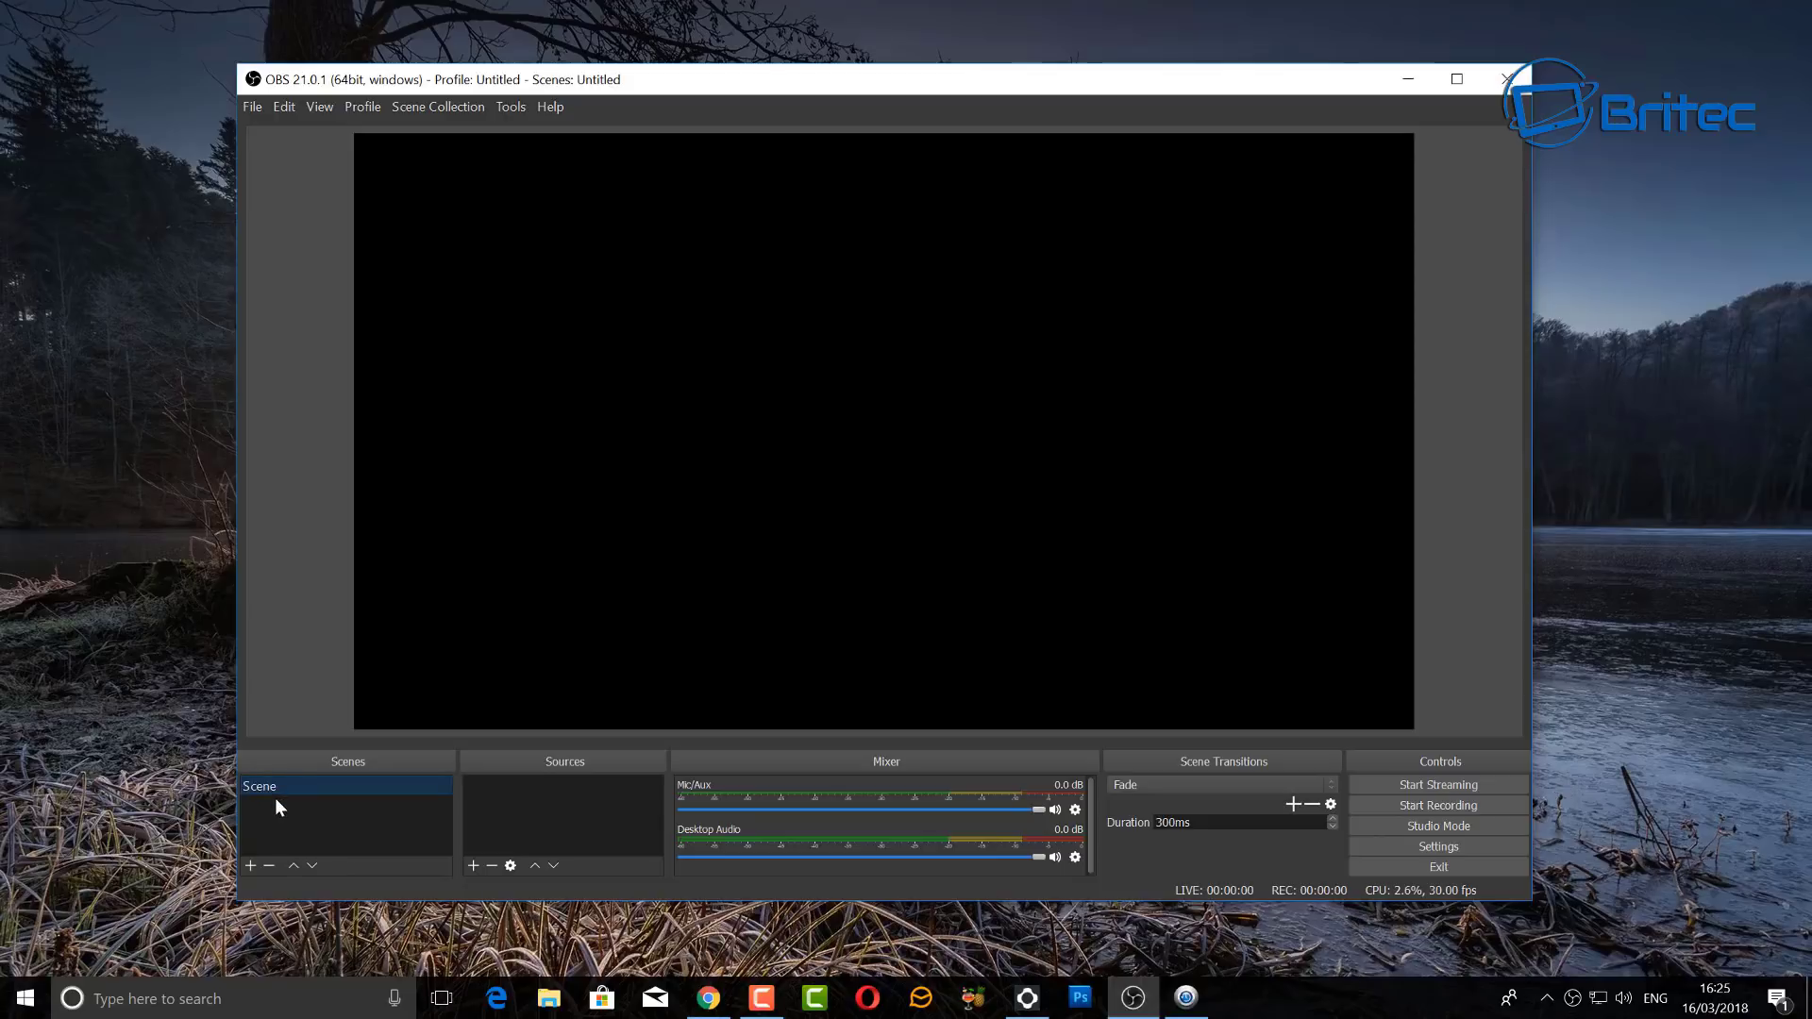
pyautogui.click(250, 867)
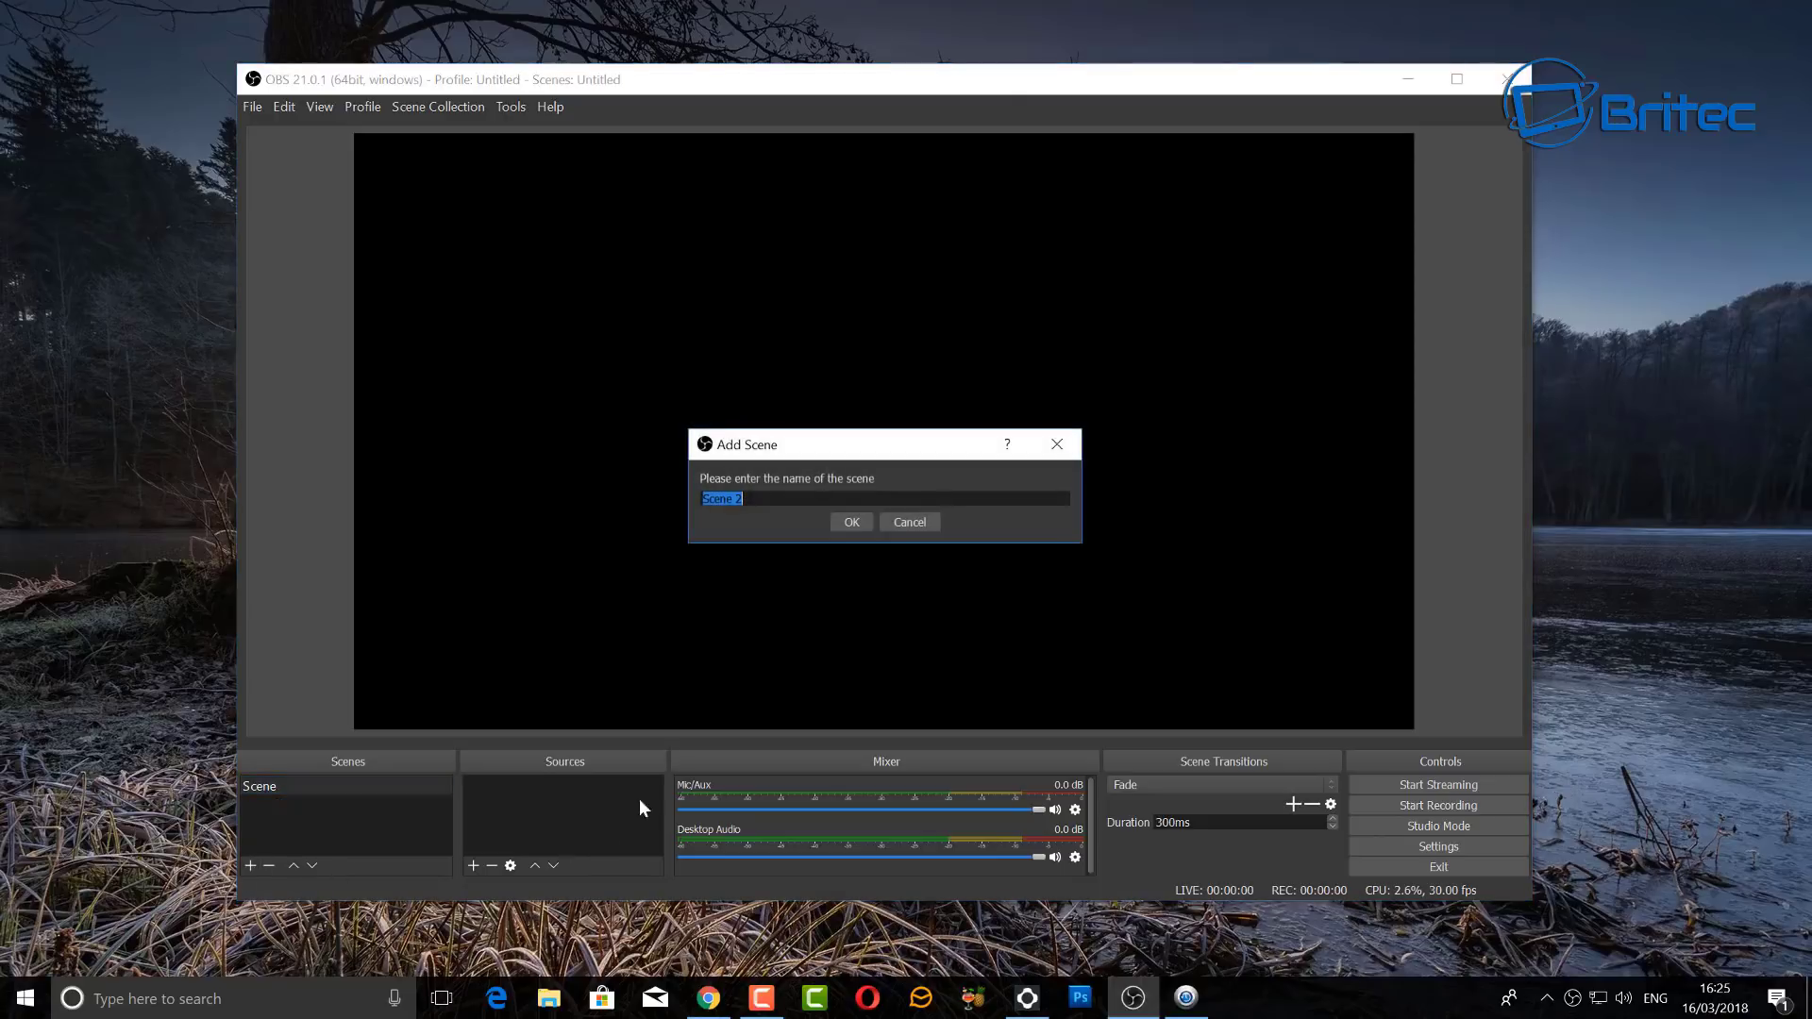
pyautogui.write('Counter')
pyautogui.click(847, 525)
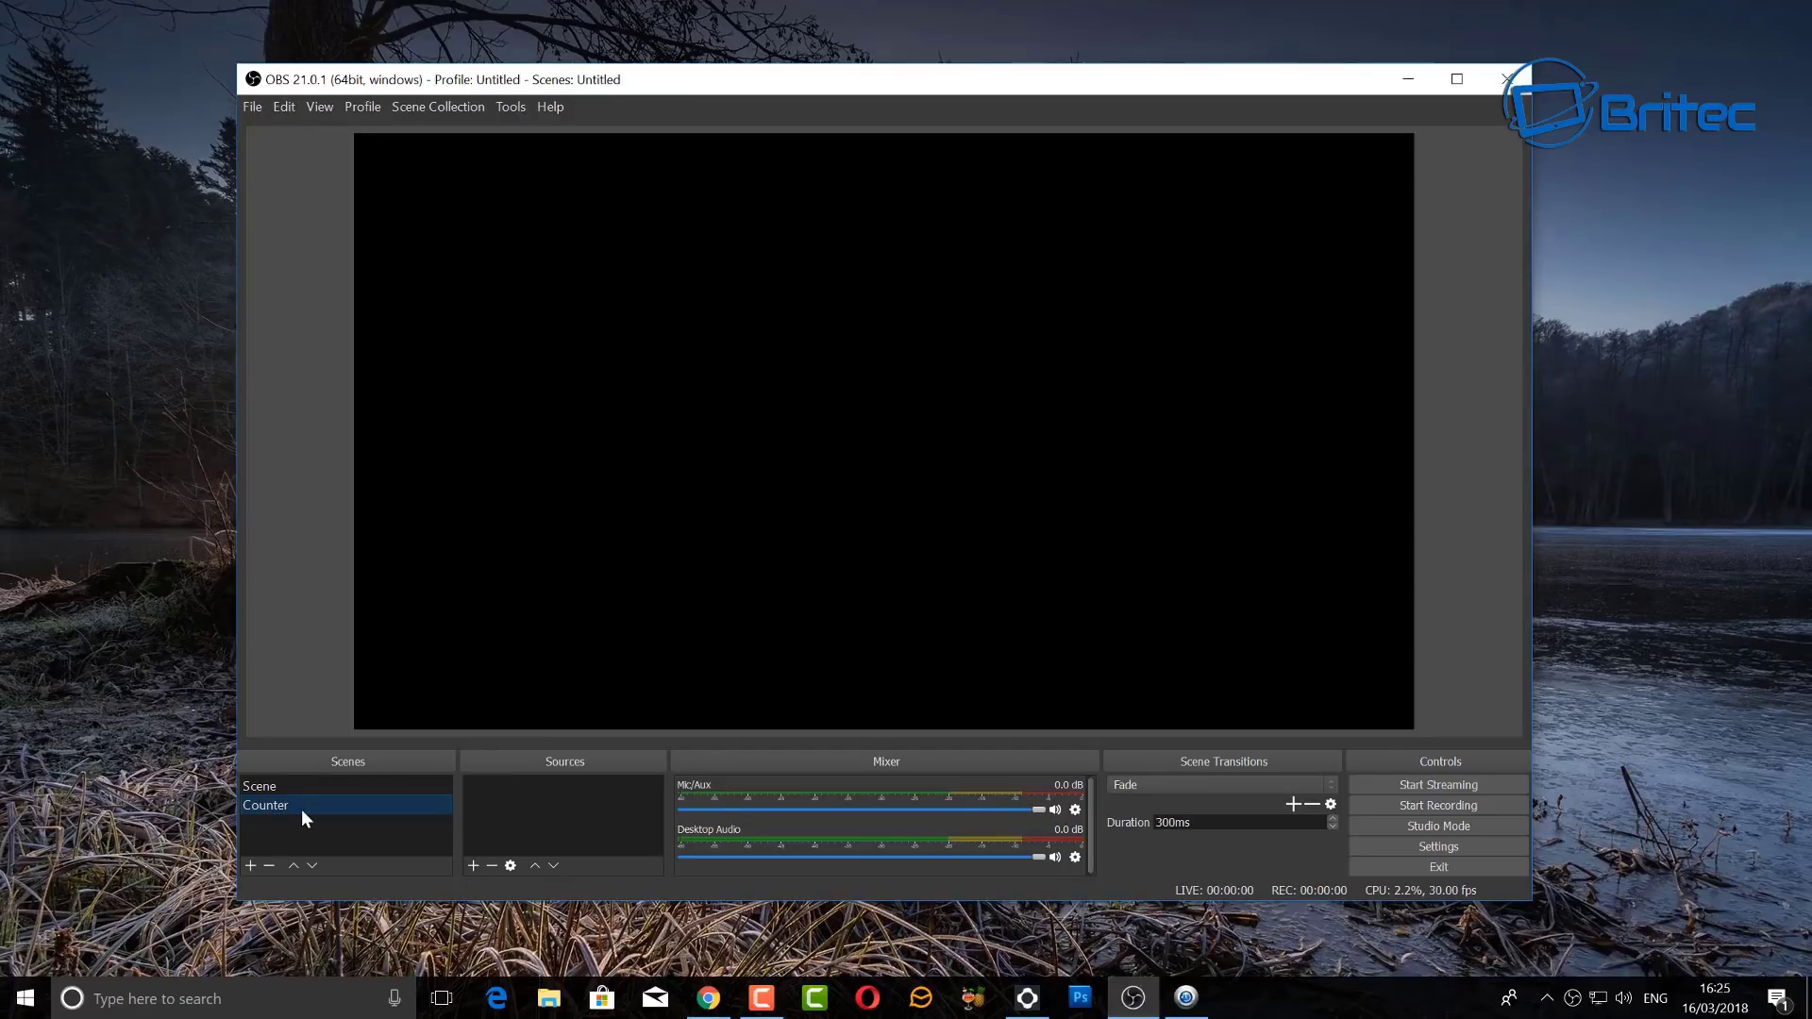
# - Add a Text (GDI+) source named Counter Text to the scene
pyautogui.click(489, 810)
pyautogui.click(473, 866)
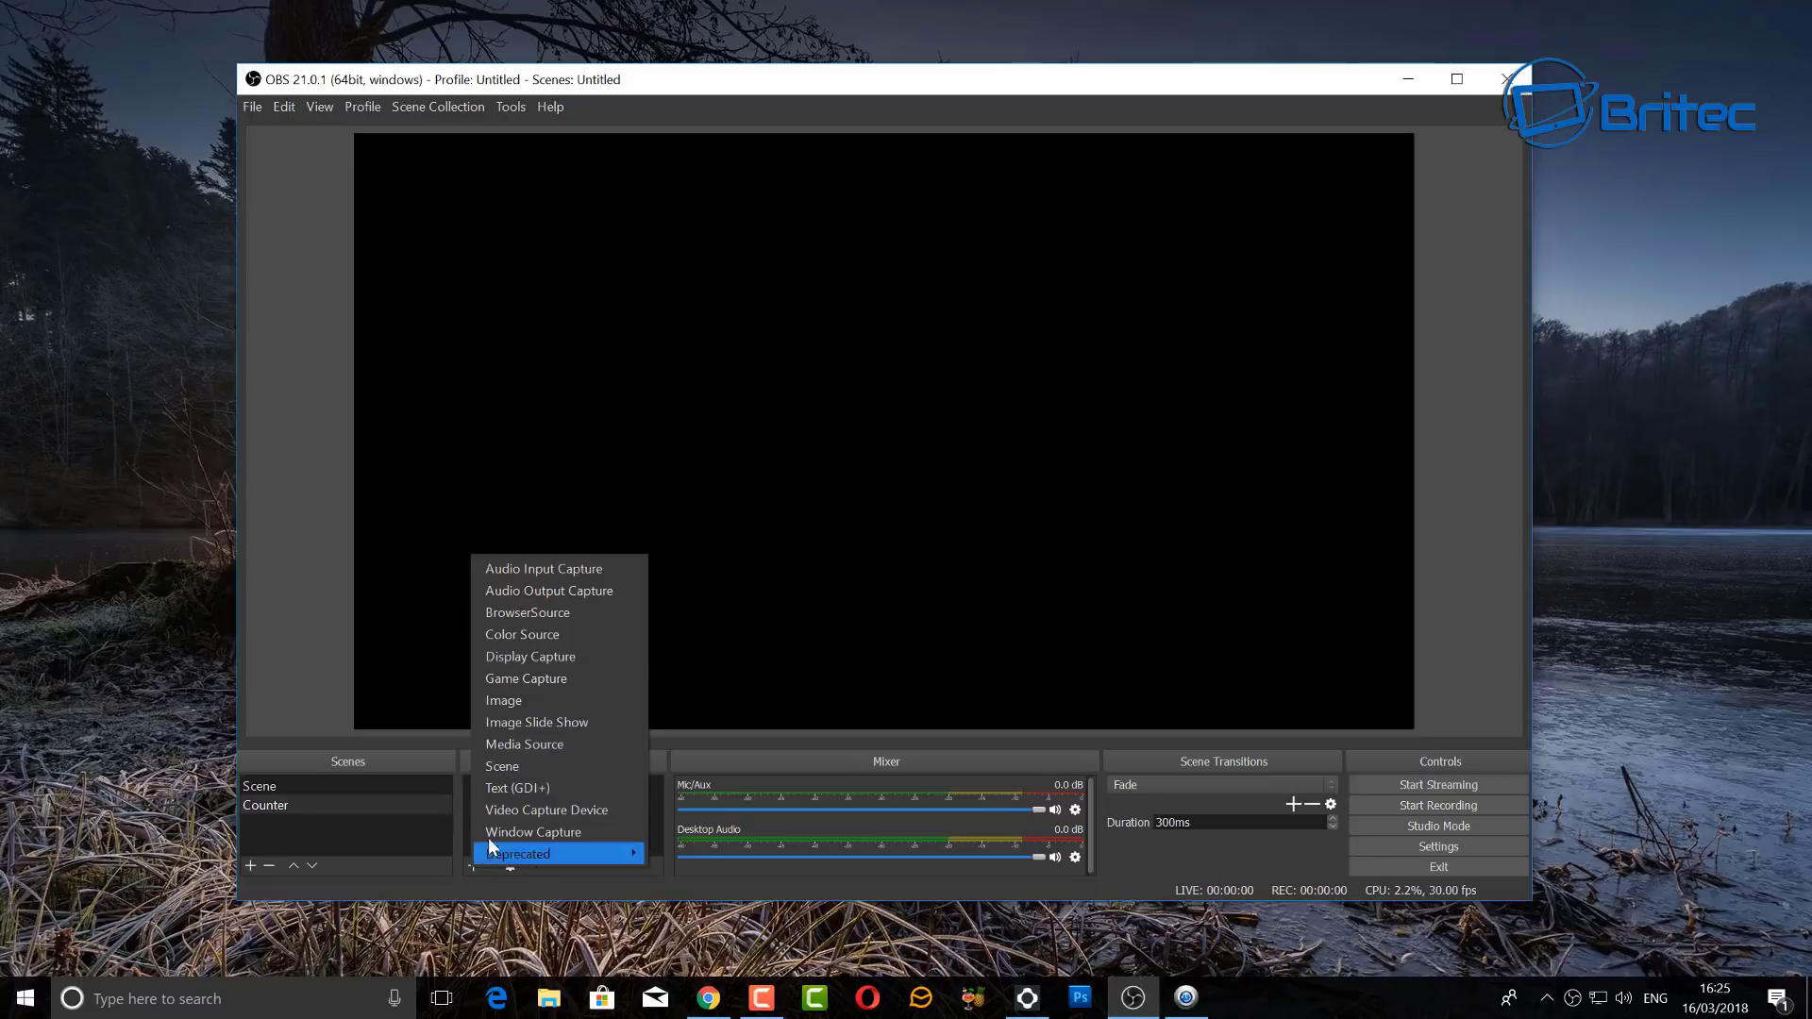
pyautogui.click(563, 788)
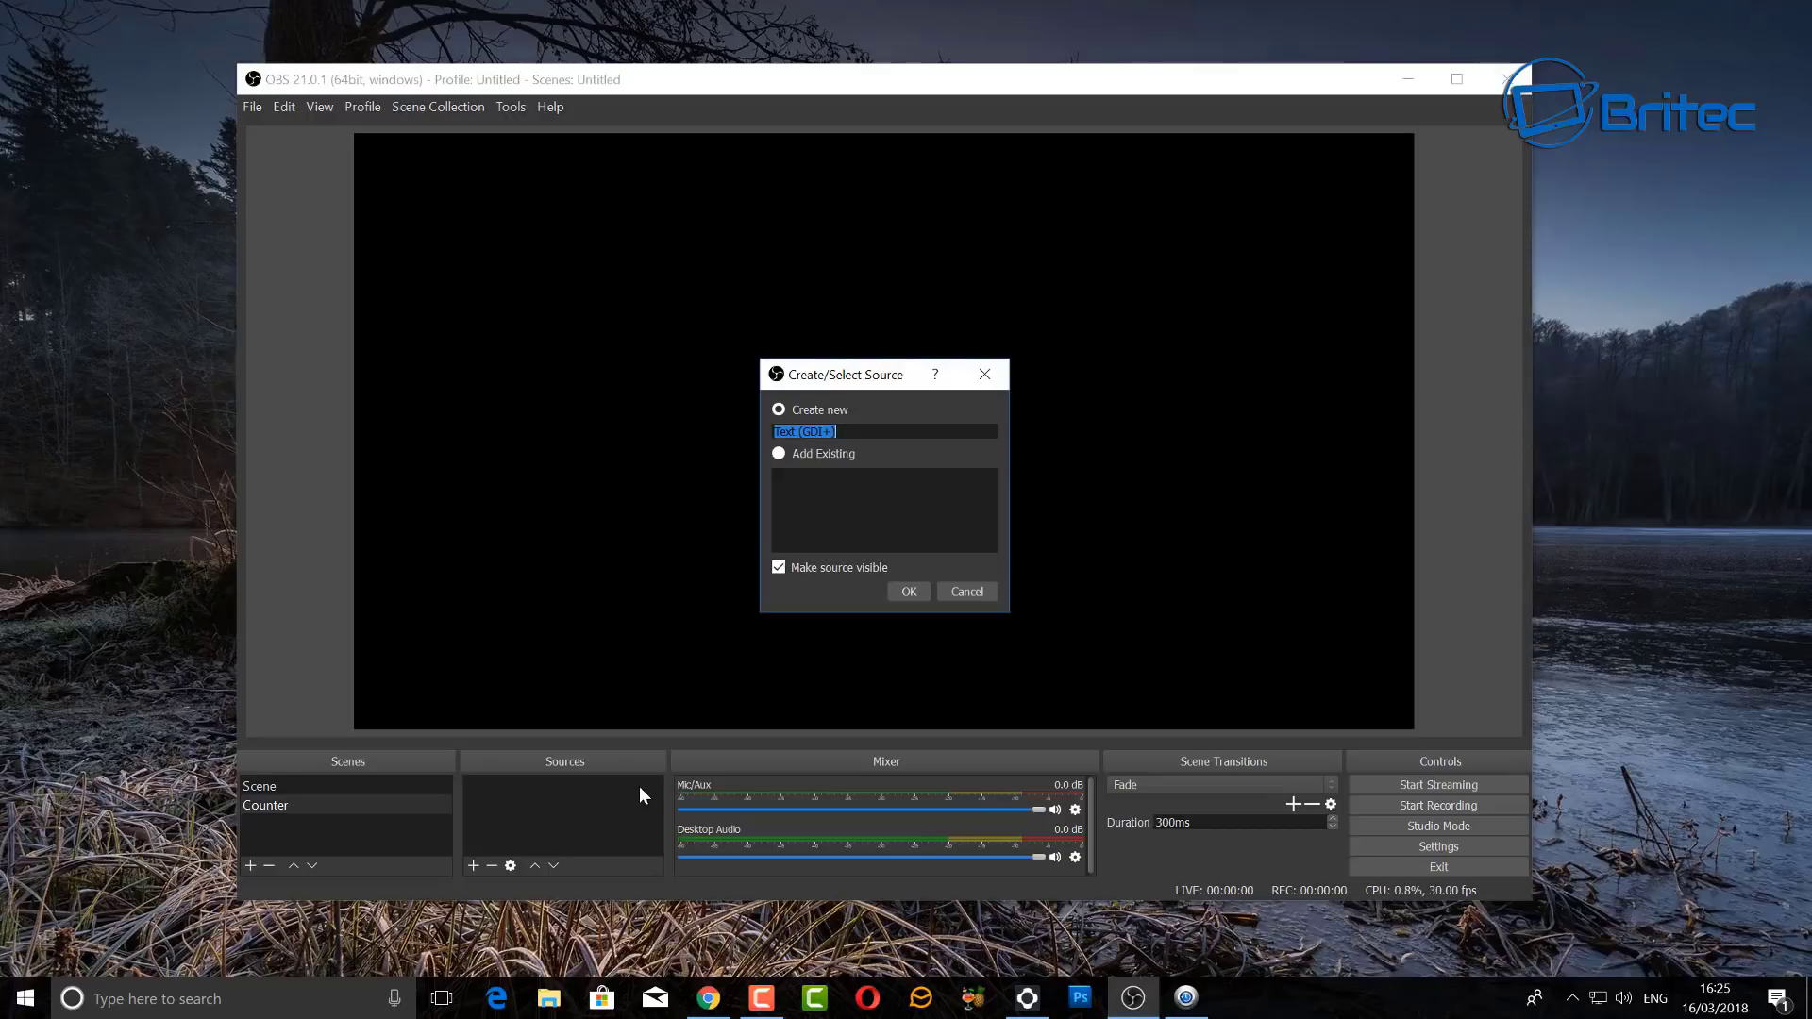
pyautogui.write('Counter Text')
# - Create the Counter Text source and enable Read from file
pyautogui.click(908, 591)
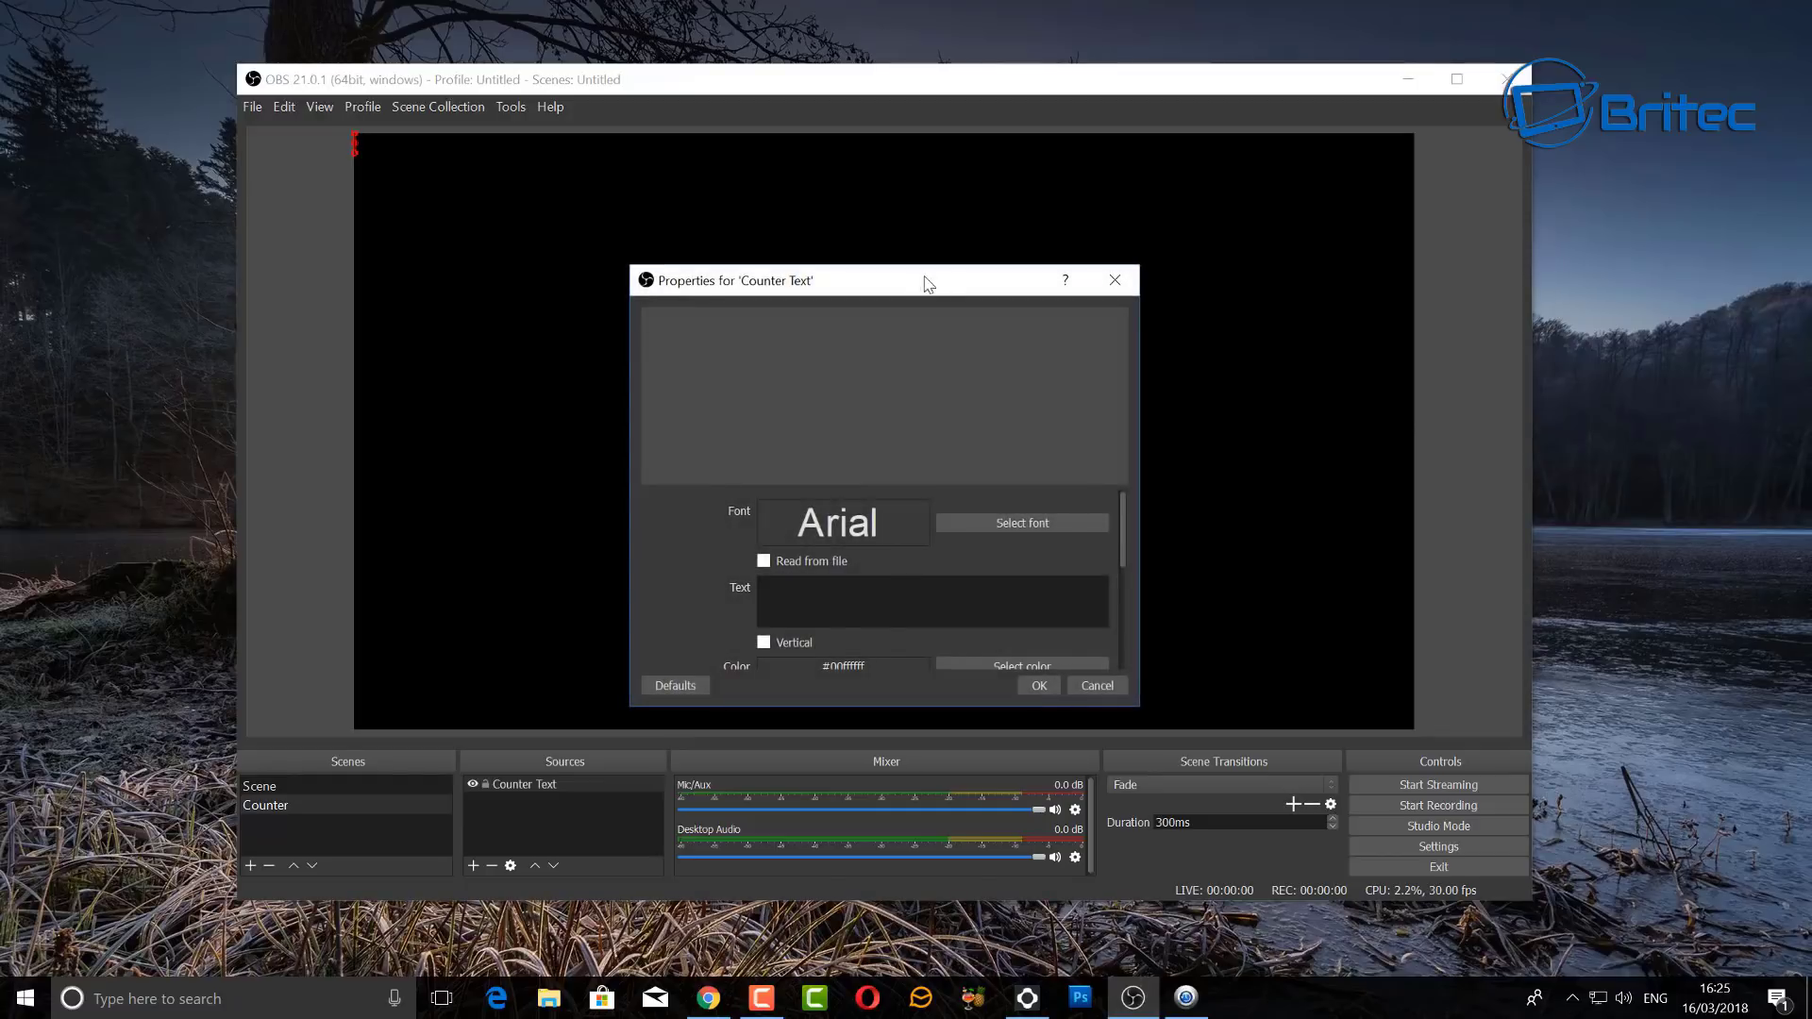
pyautogui.moveTo(889, 286); pyautogui.dragTo(873, 254)
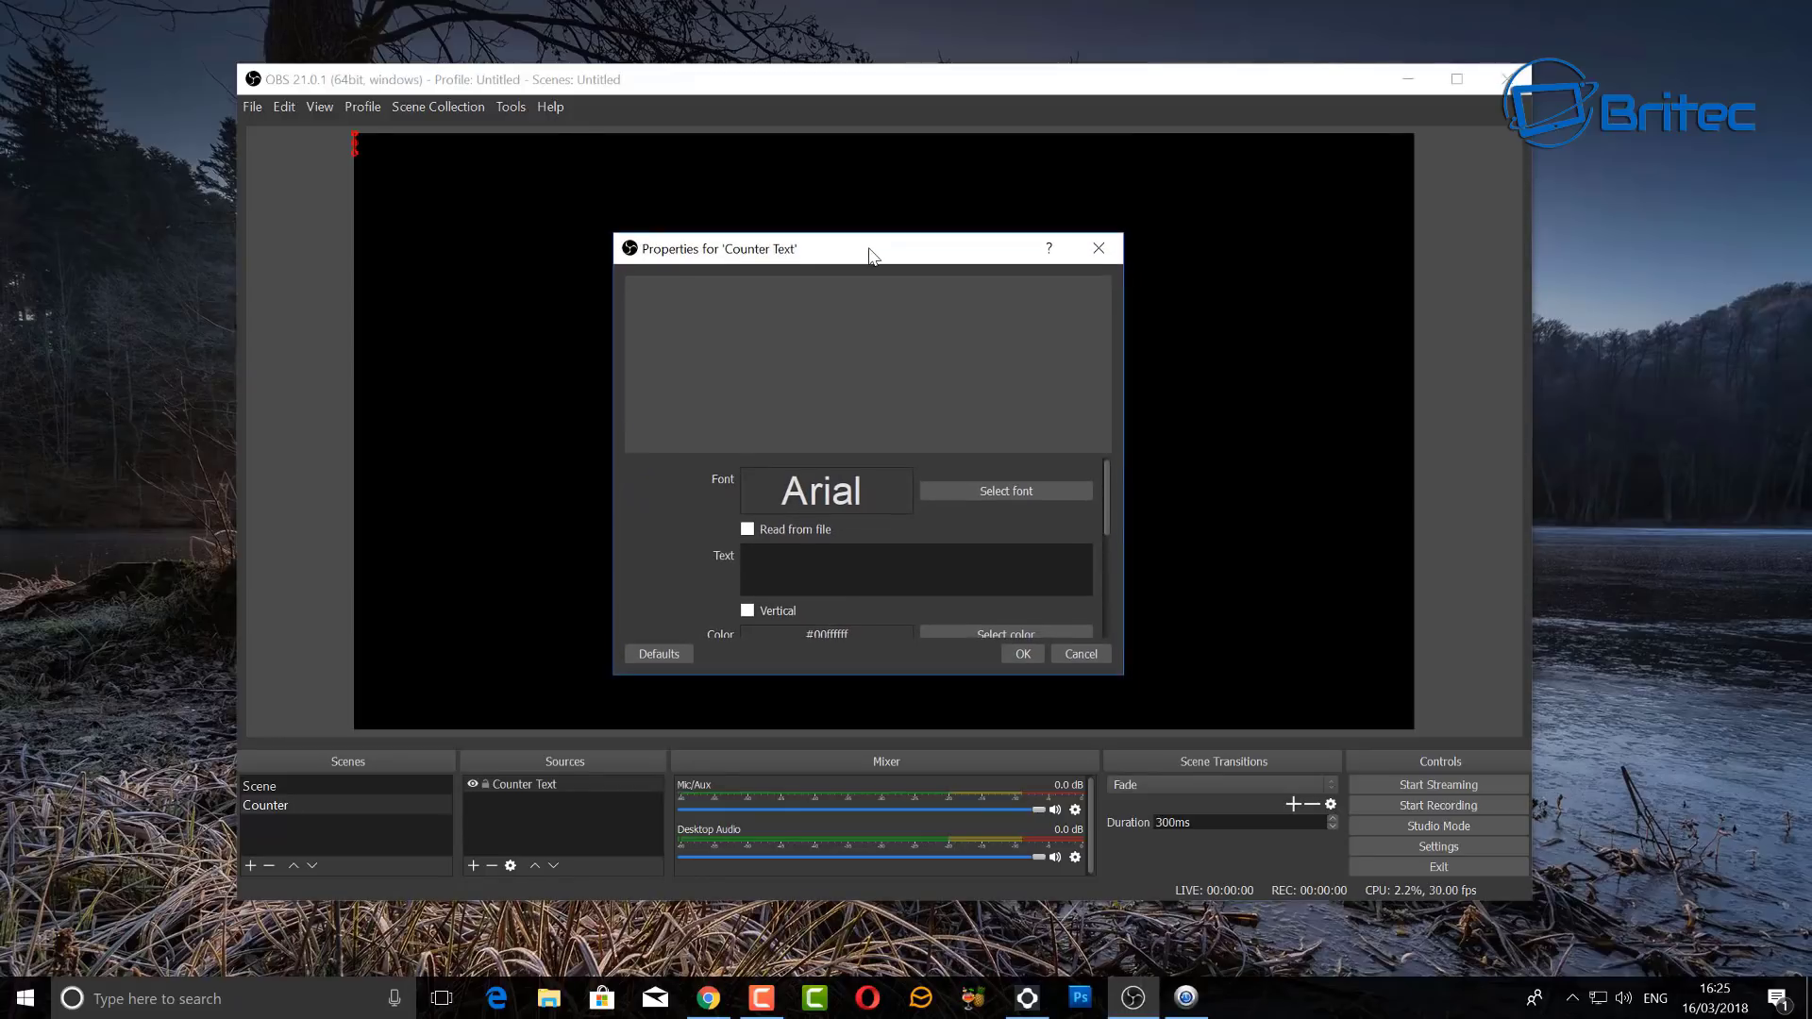
pyautogui.click(750, 529)
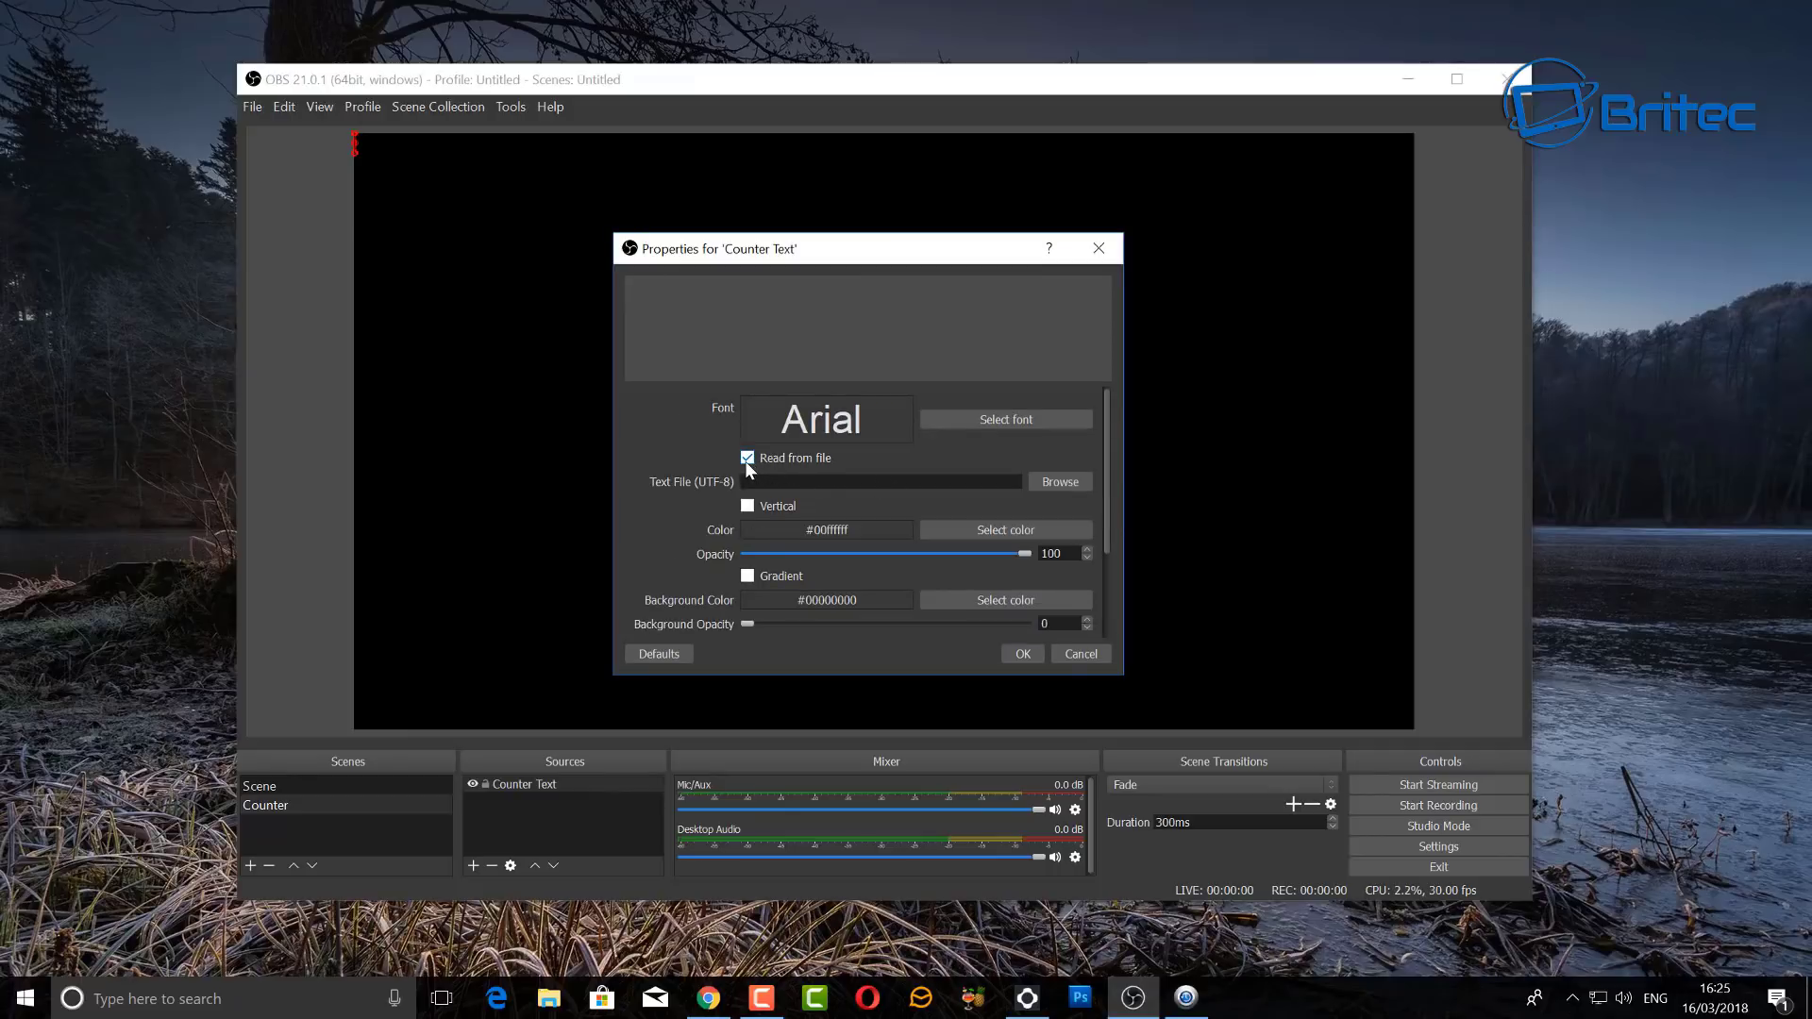
# - Browse to the C:\Snaz folder in the text file picker
pyautogui.click(1058, 481)
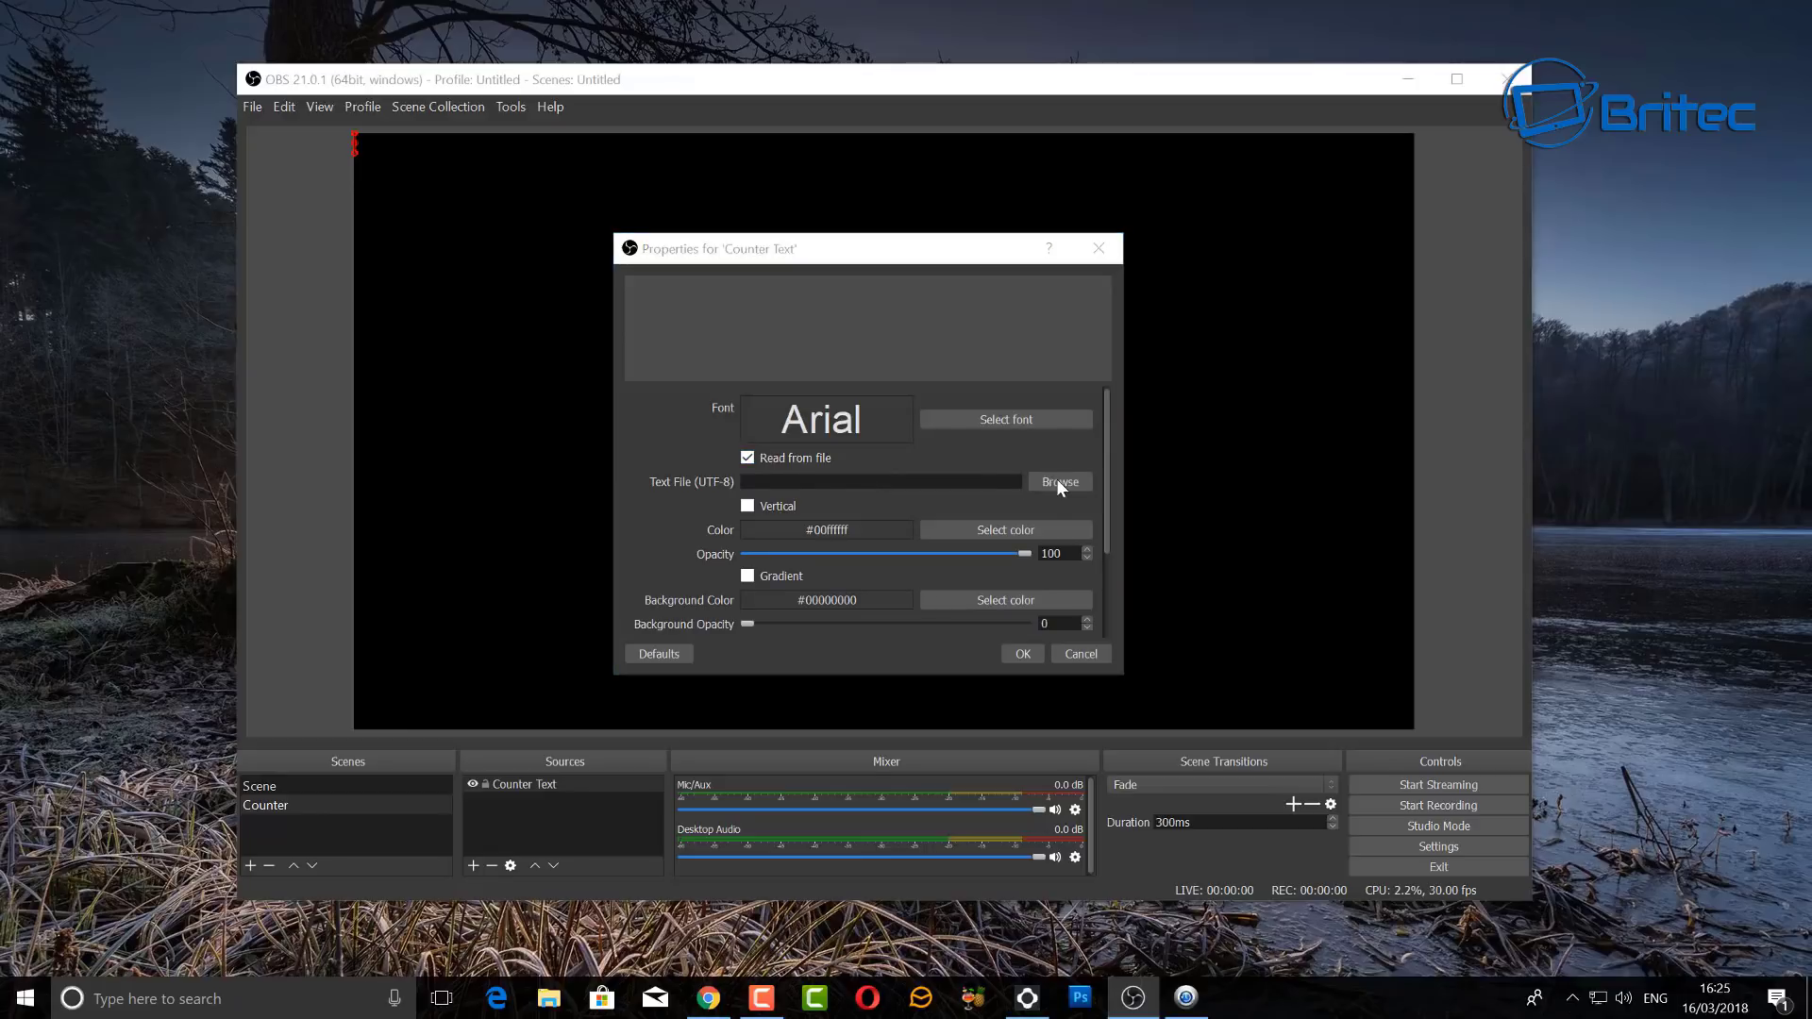
pyautogui.moveTo(1019, 291); pyautogui.dragTo(820, 266)
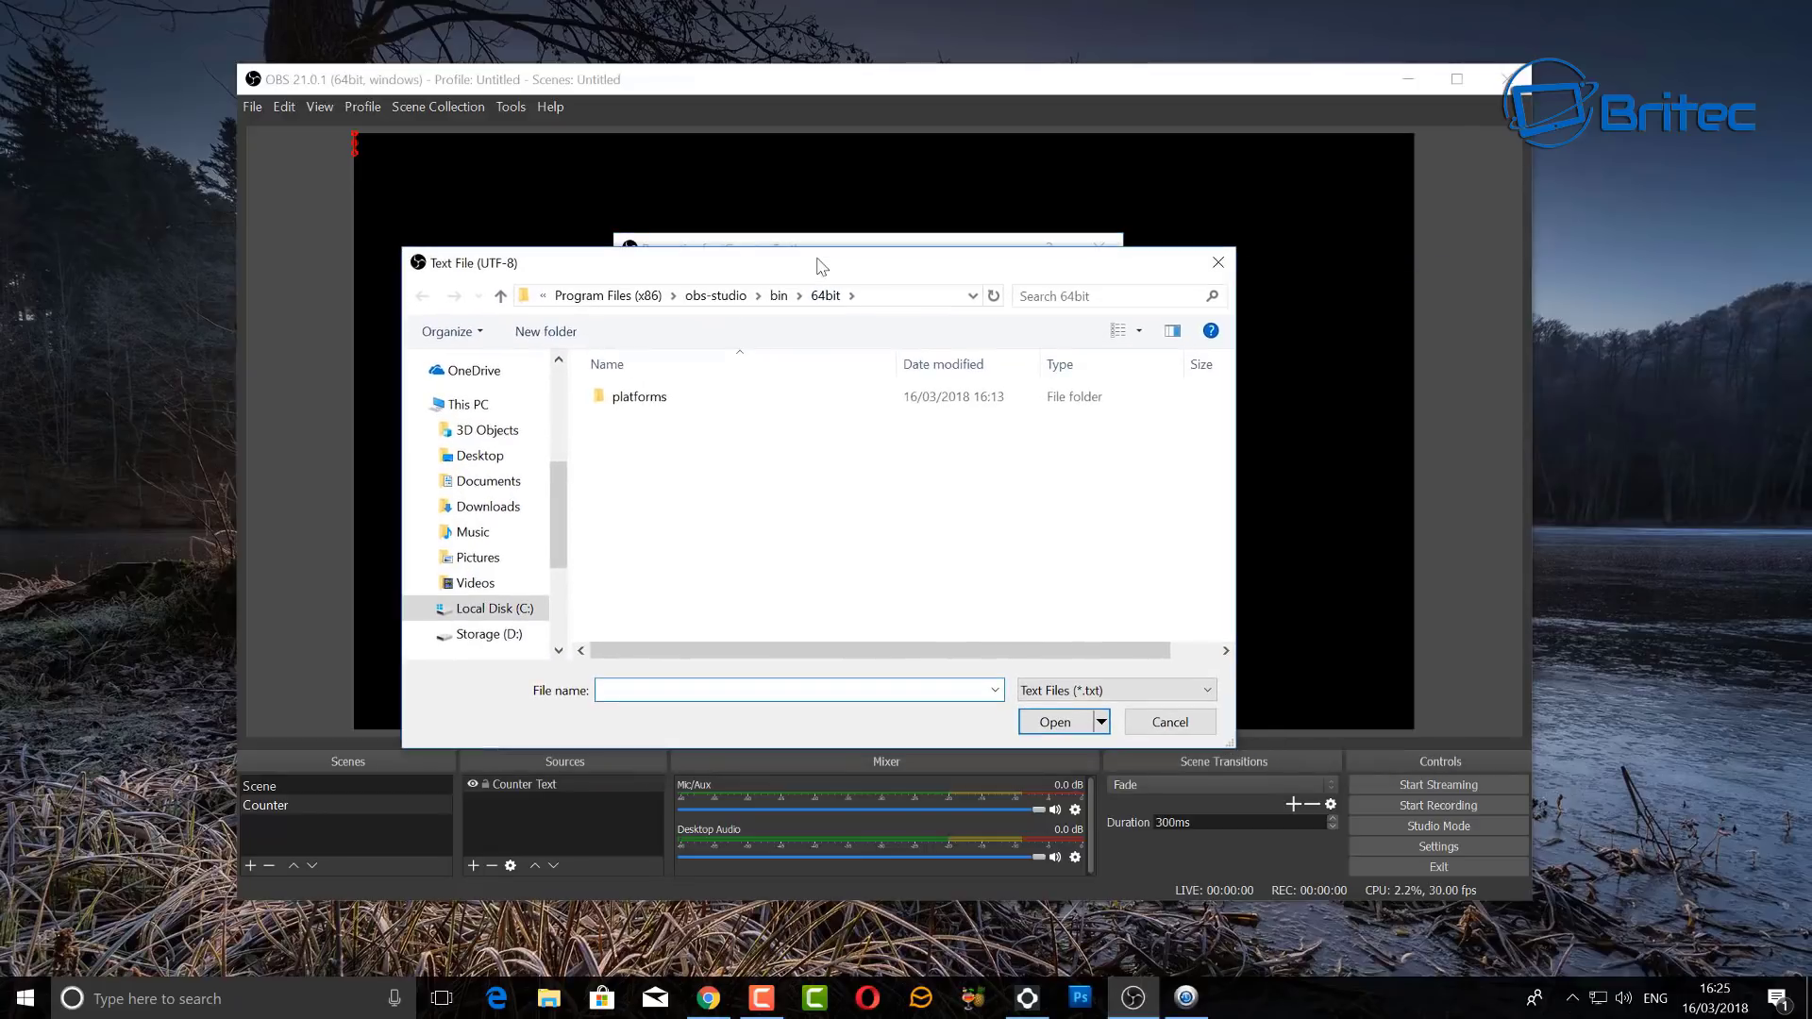
pyautogui.click(499, 614)
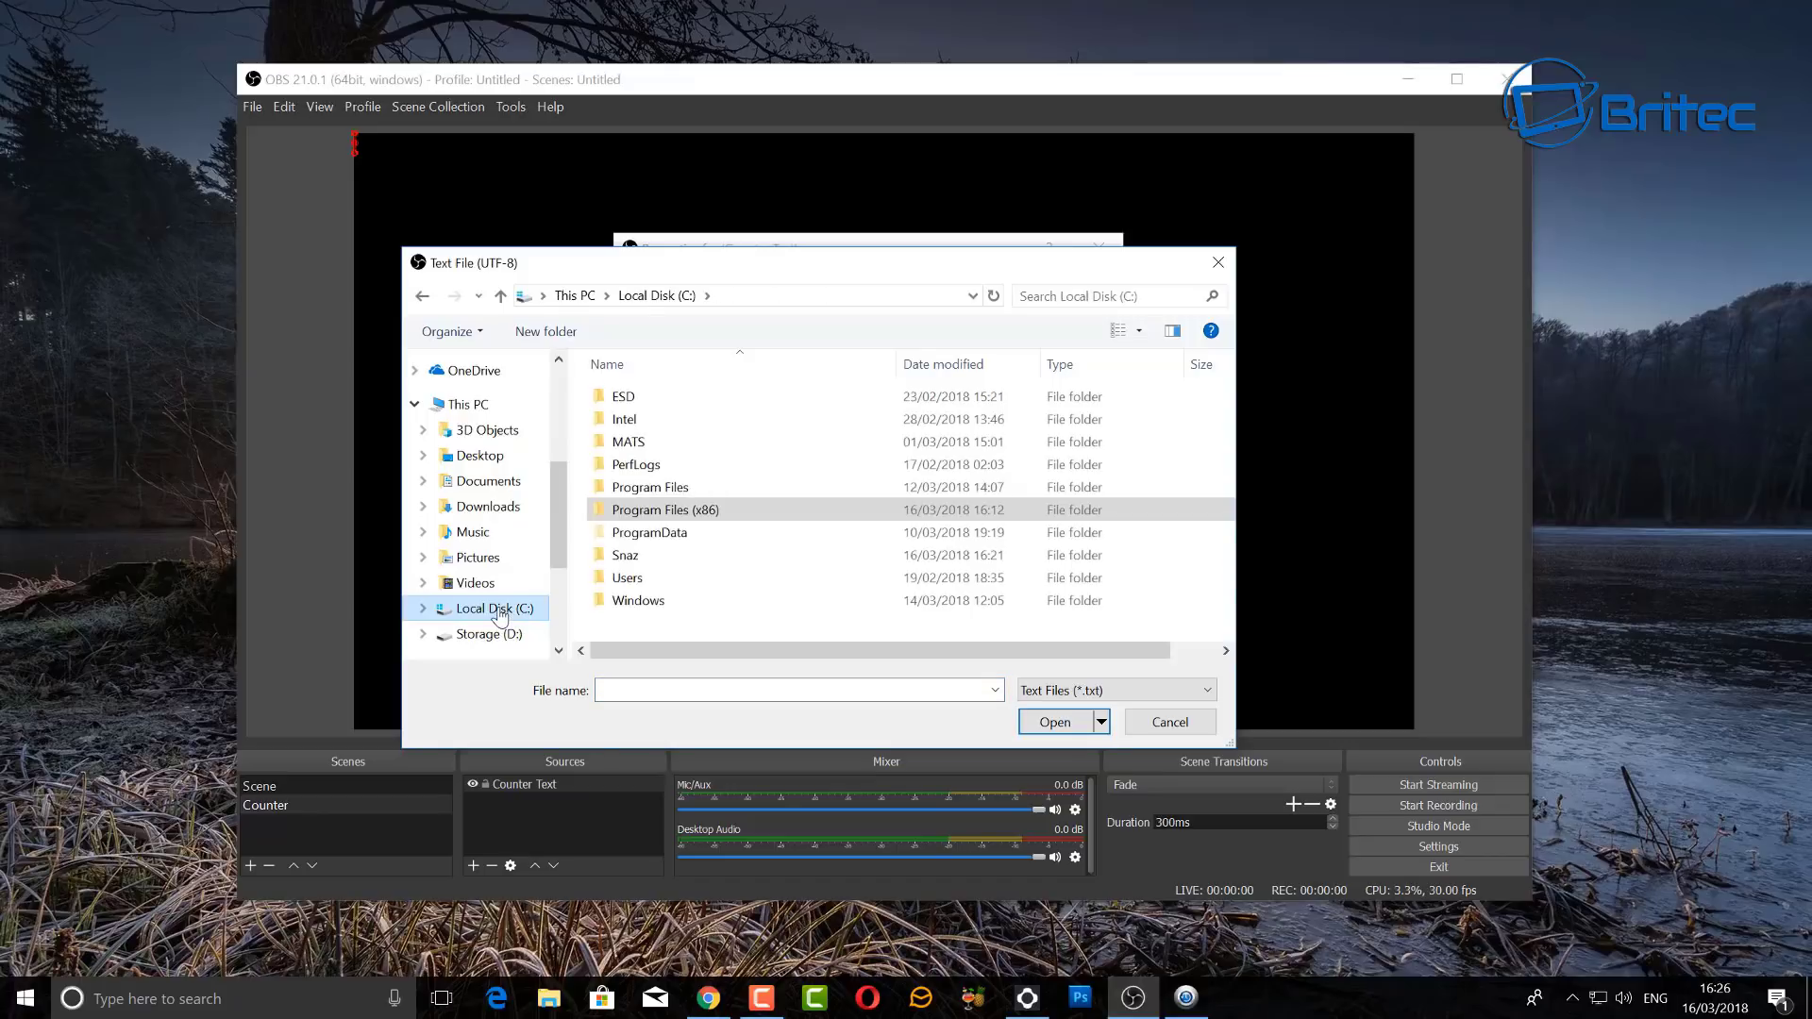
pyautogui.doubleClick(647, 560)
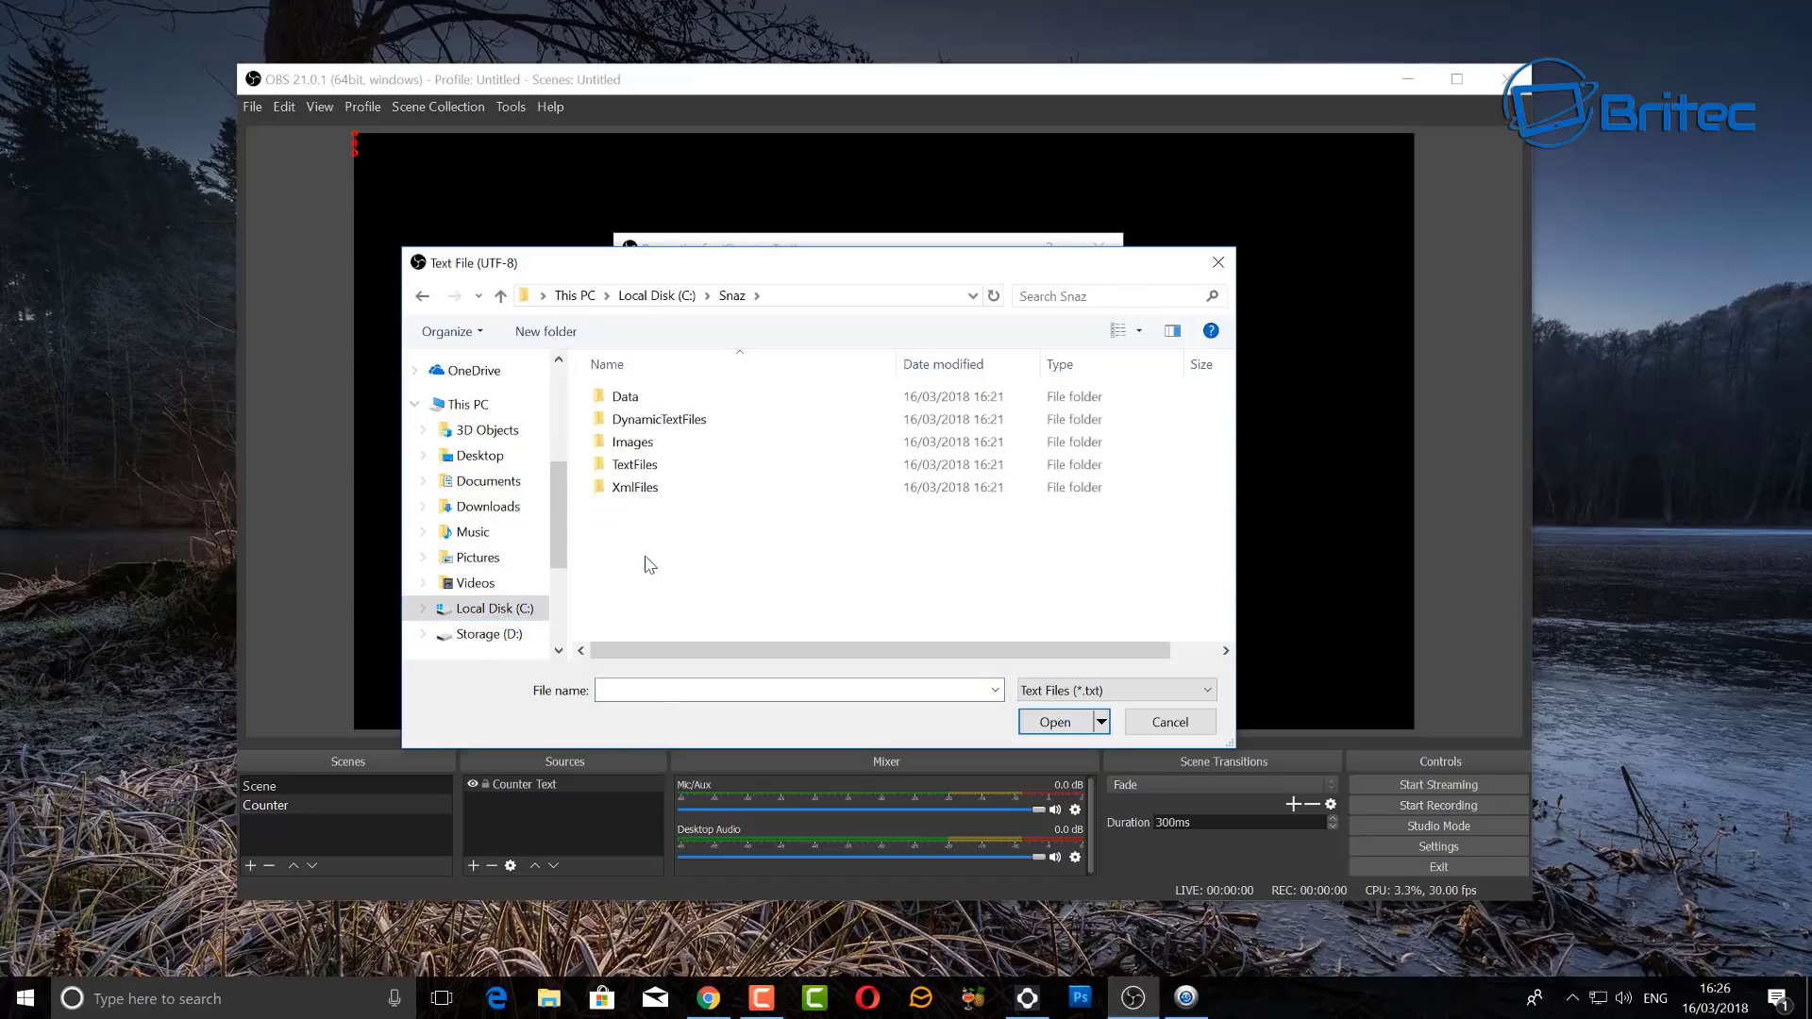
pyautogui.doubleClick(647, 470)
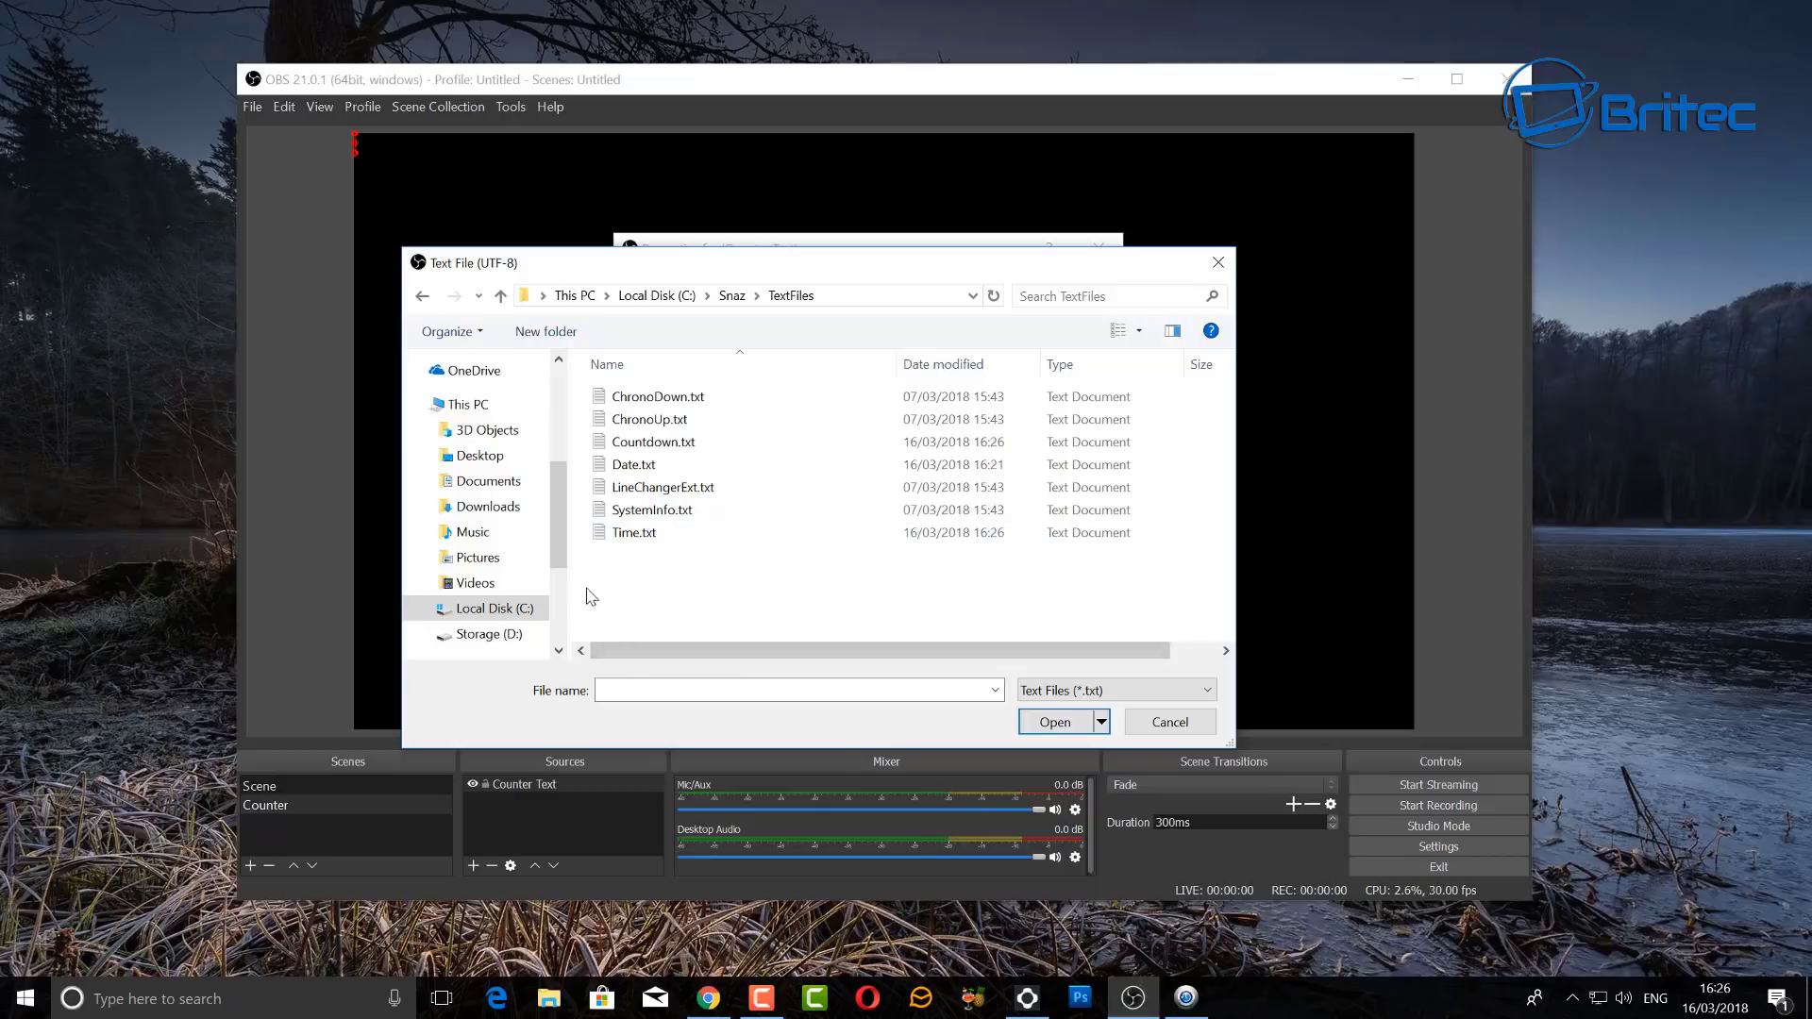
pyautogui.click(489, 609)
pyautogui.doubleClick(626, 556)
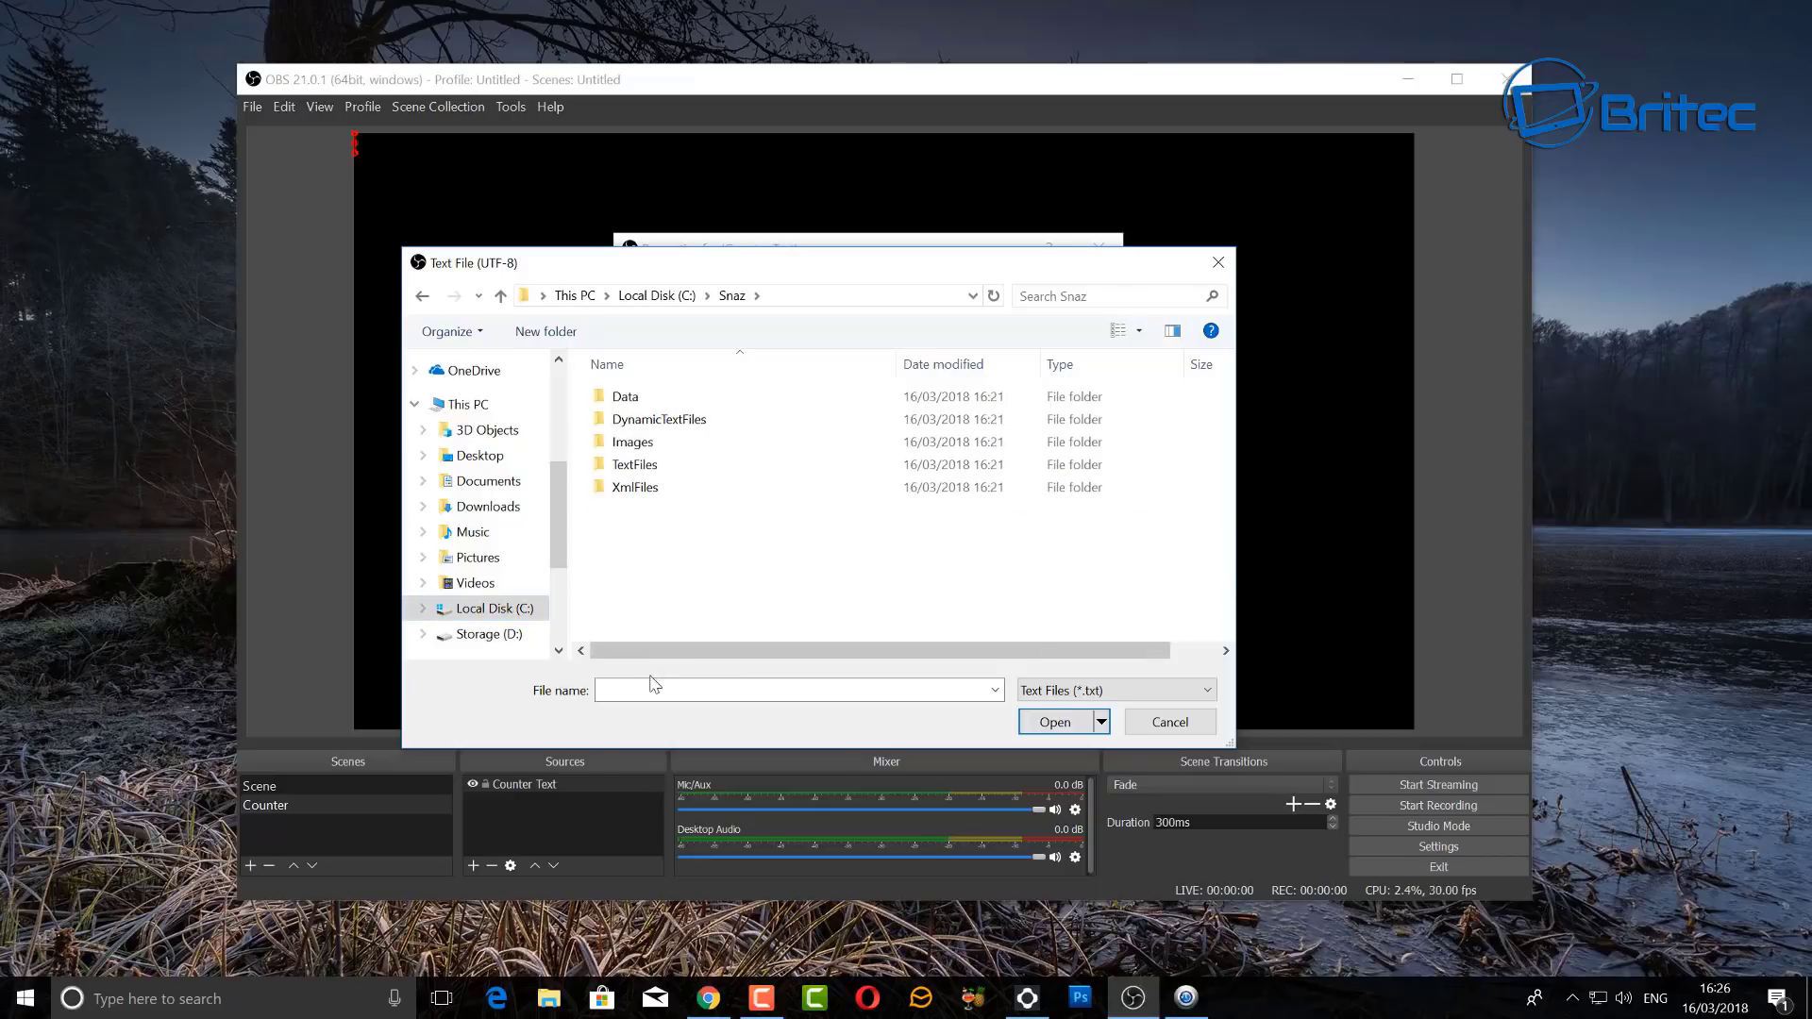
# - Paste the Countdown.txt path, remove the duplicated file name, and open it
pyautogui.click(620, 690)
pyautogui.rightClick(620, 690)
pyautogui.click(676, 776)
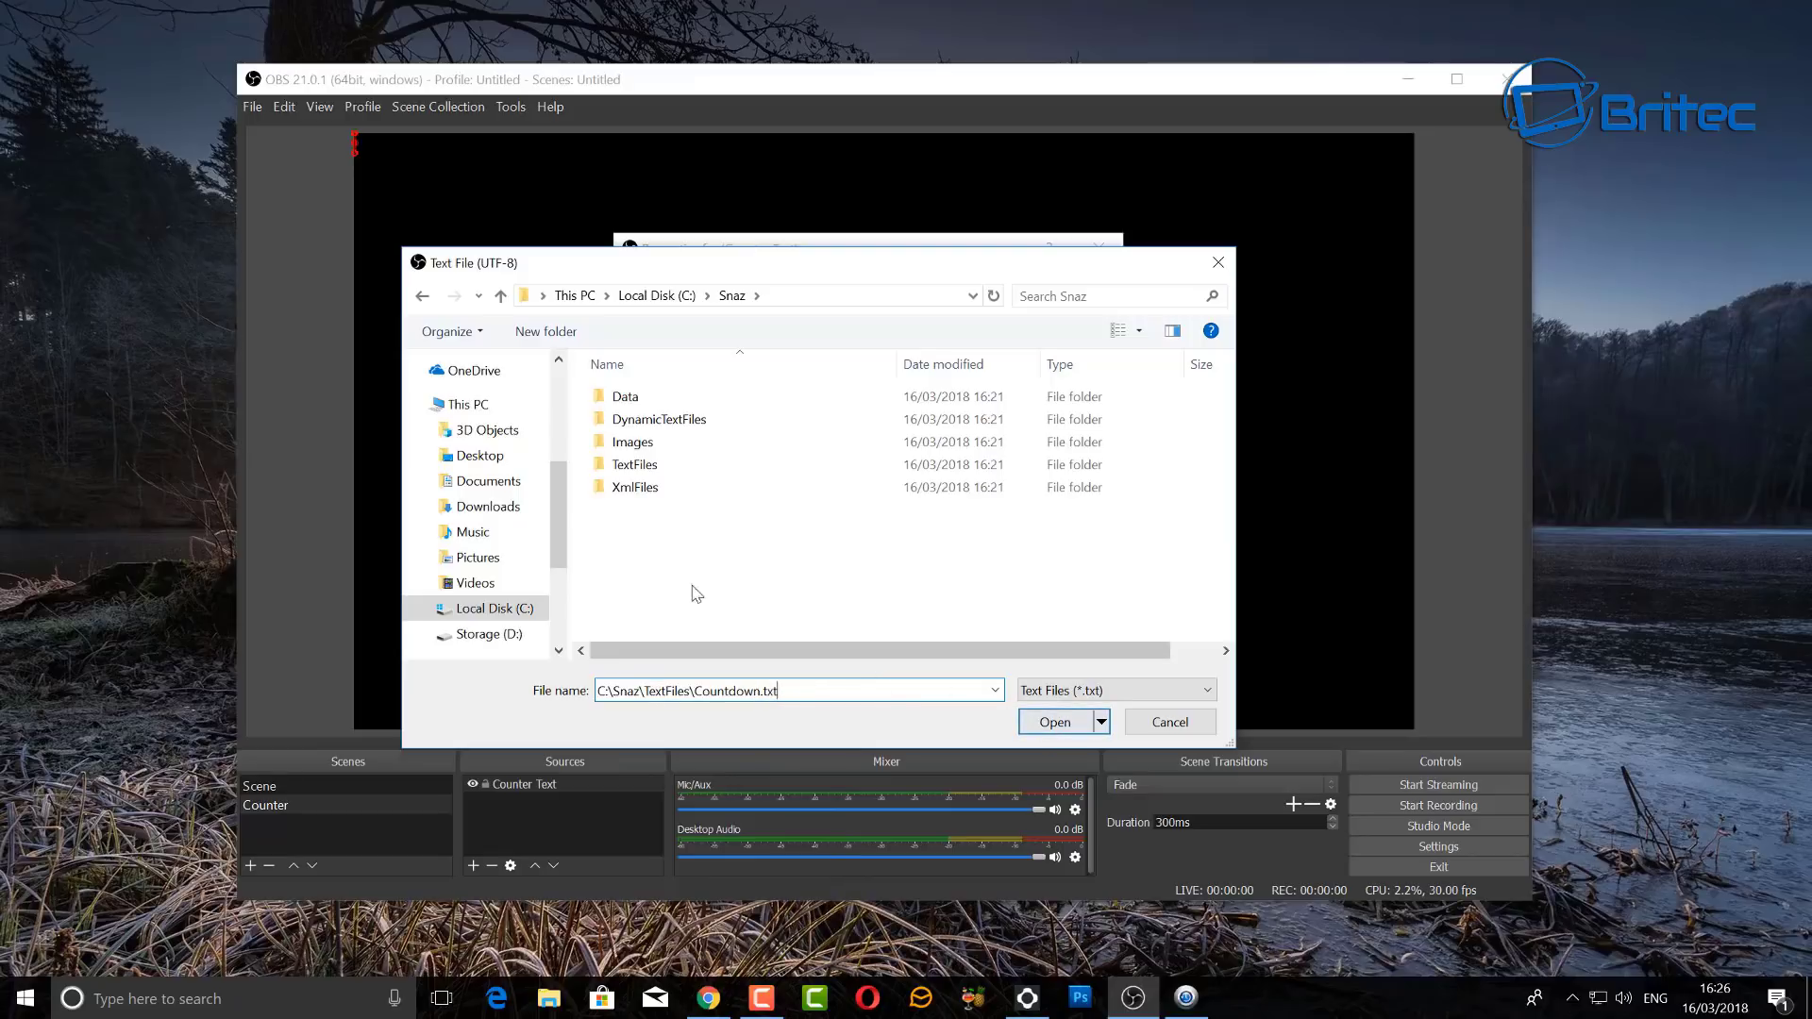
pyautogui.click(1055, 722)
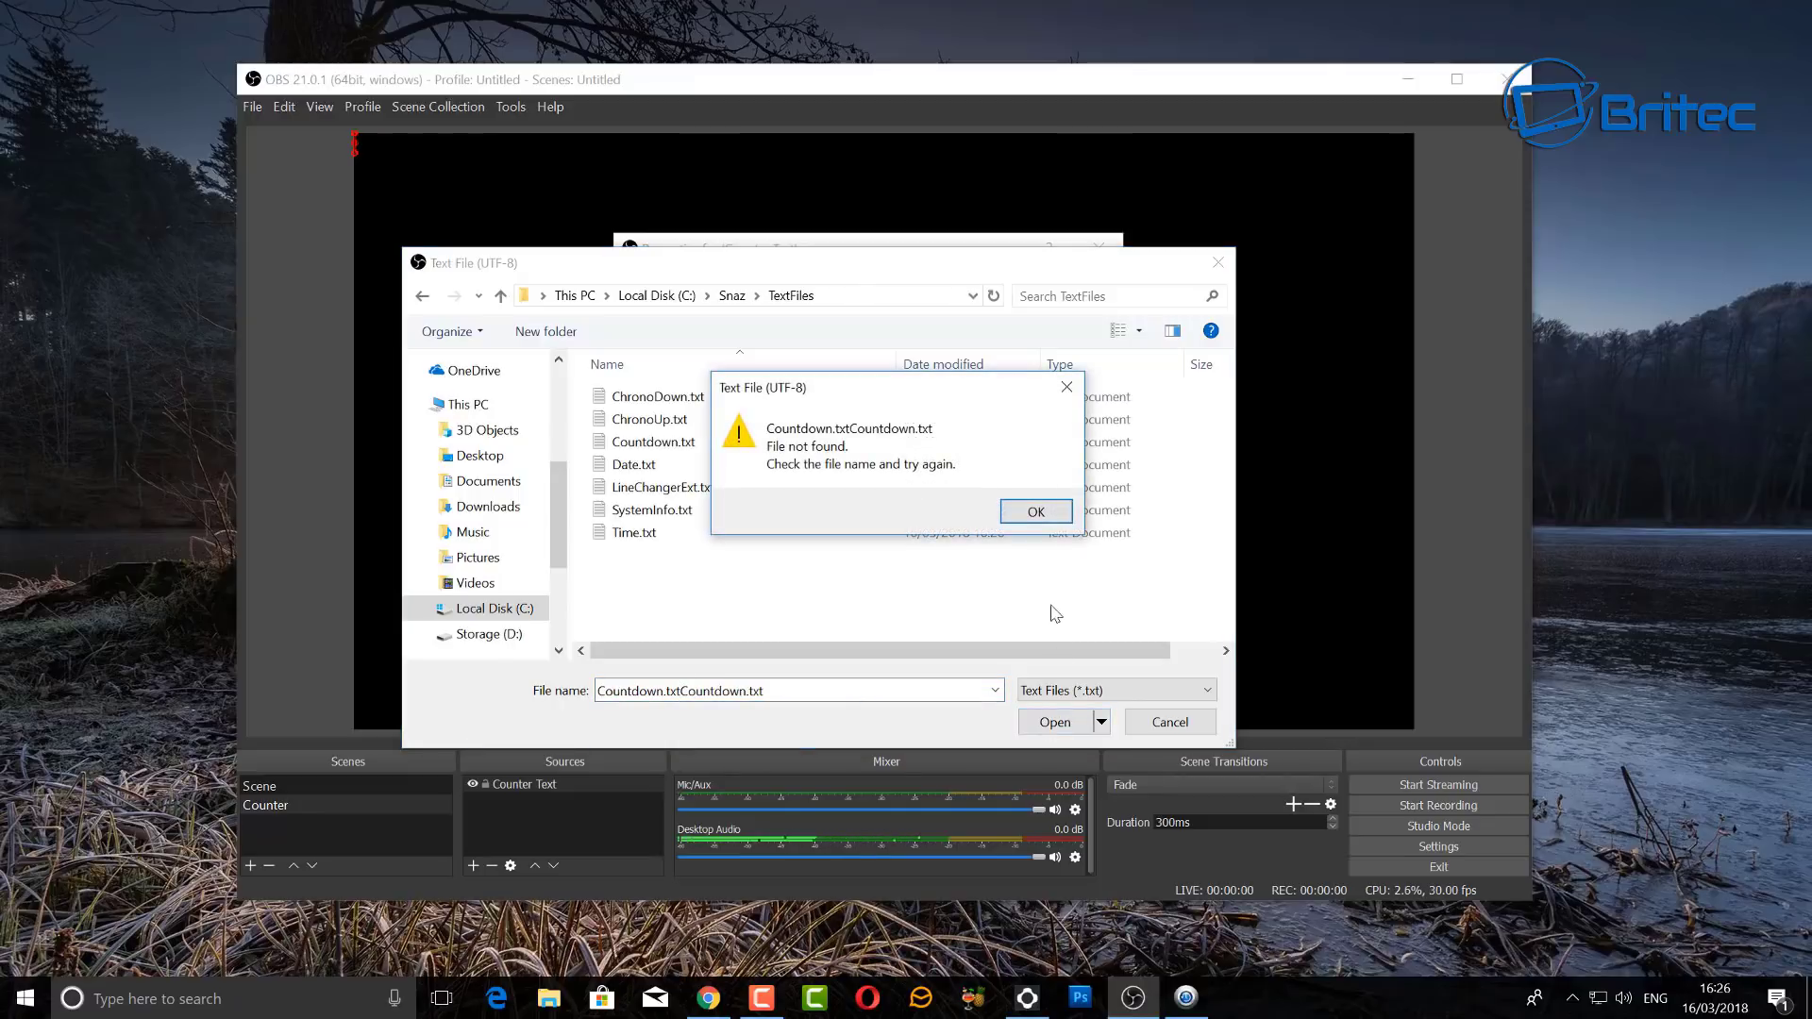
pyautogui.click(1033, 512)
pyautogui.click(798, 690)
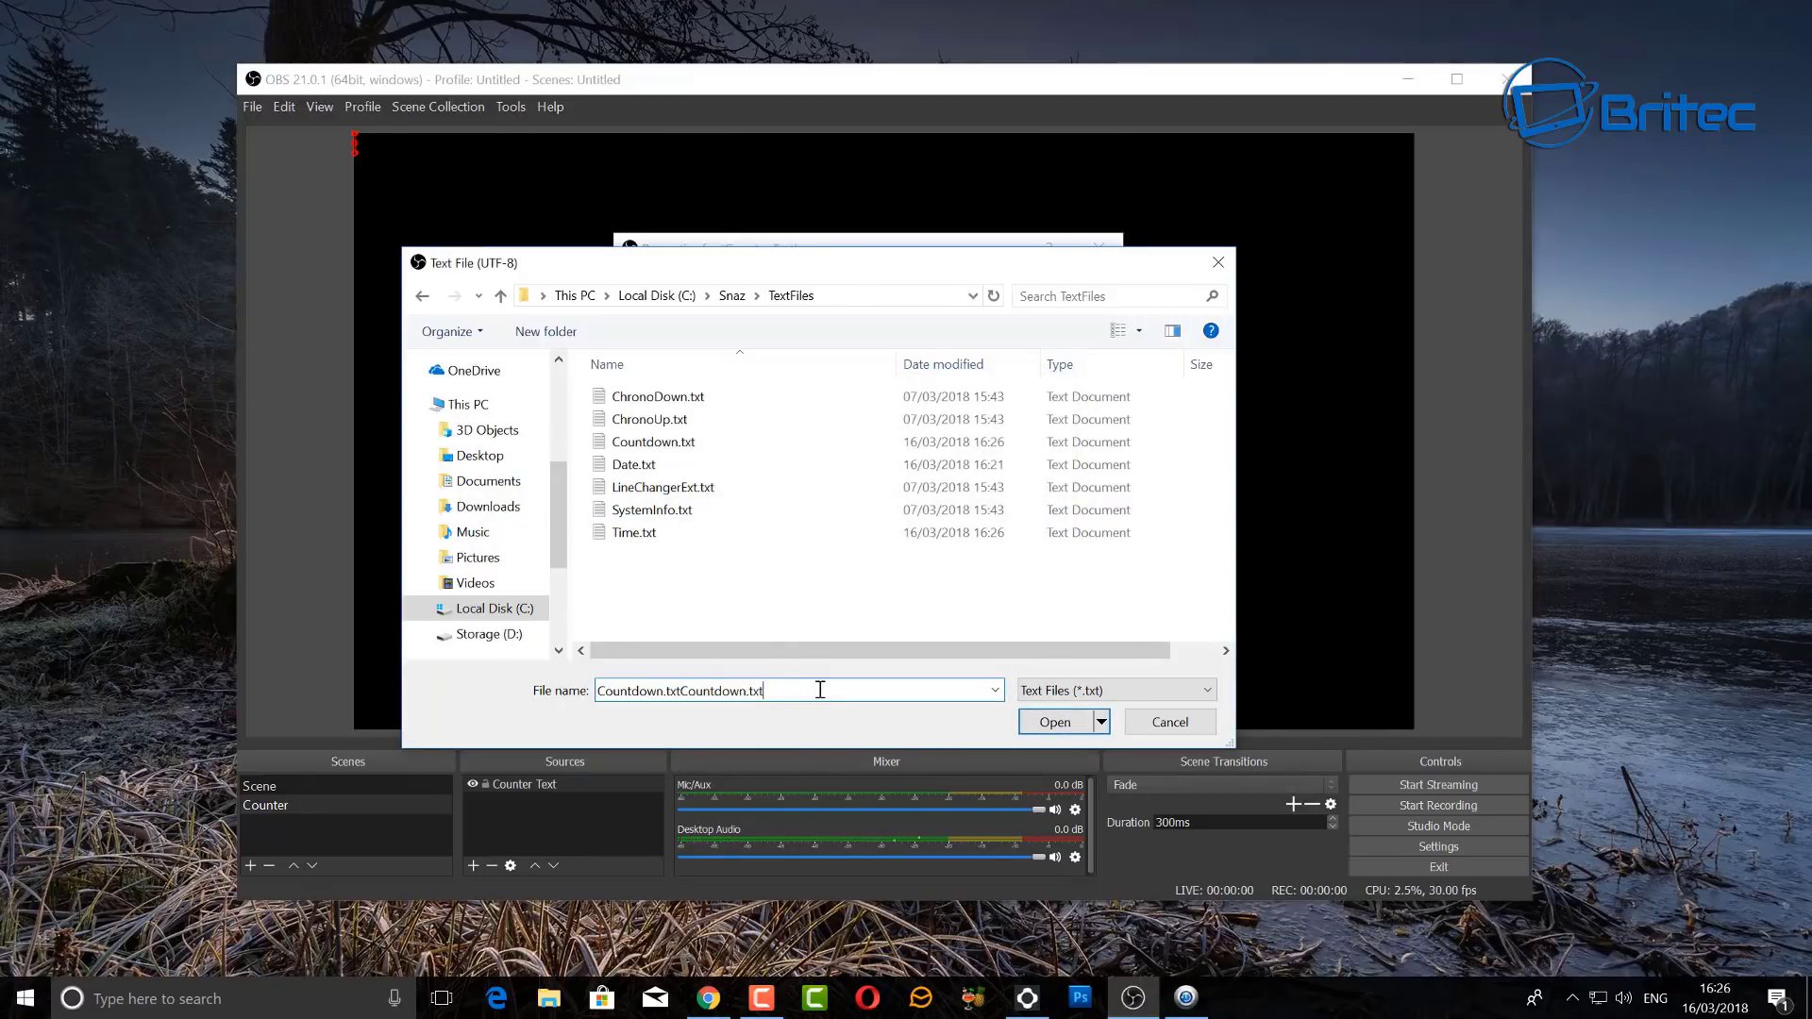
pyautogui.moveTo(821, 690); pyautogui.dragTo(679, 691)
pyautogui.press('BackSpace')
pyautogui.click(1051, 721)
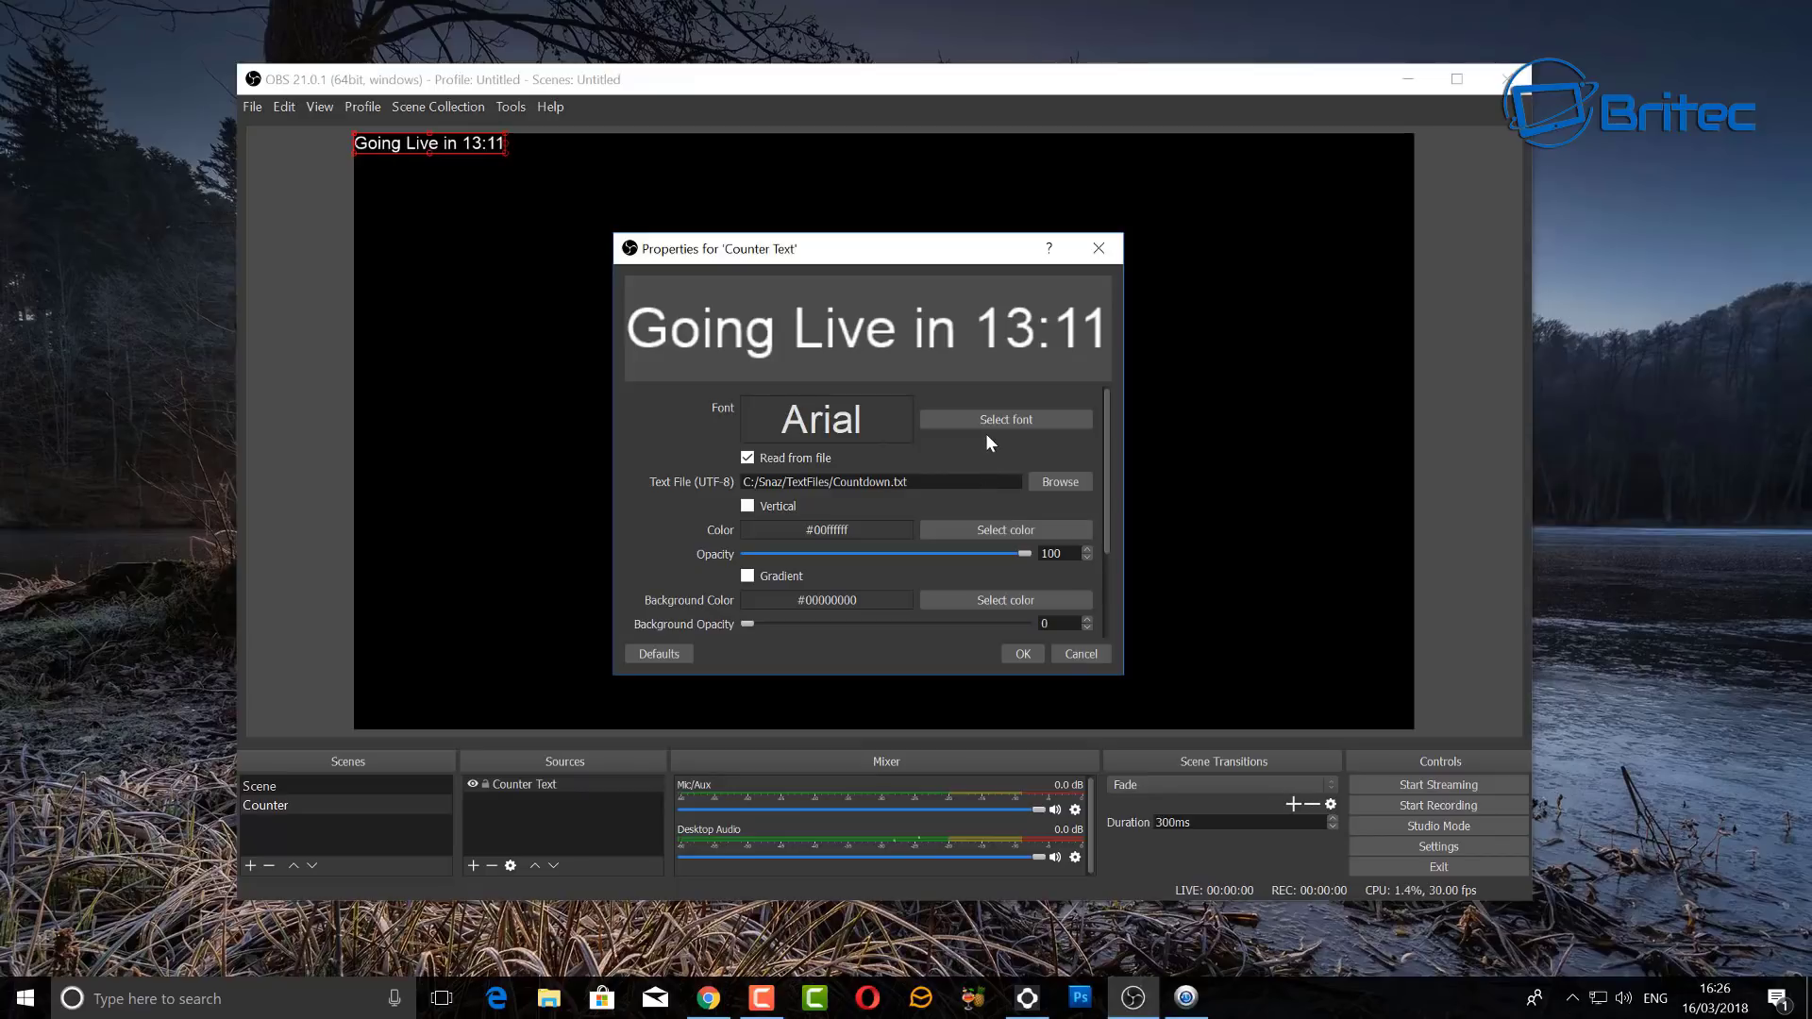
# - Adjust the text size in the Select Font dialog, trying 72
pyautogui.click(1022, 421)
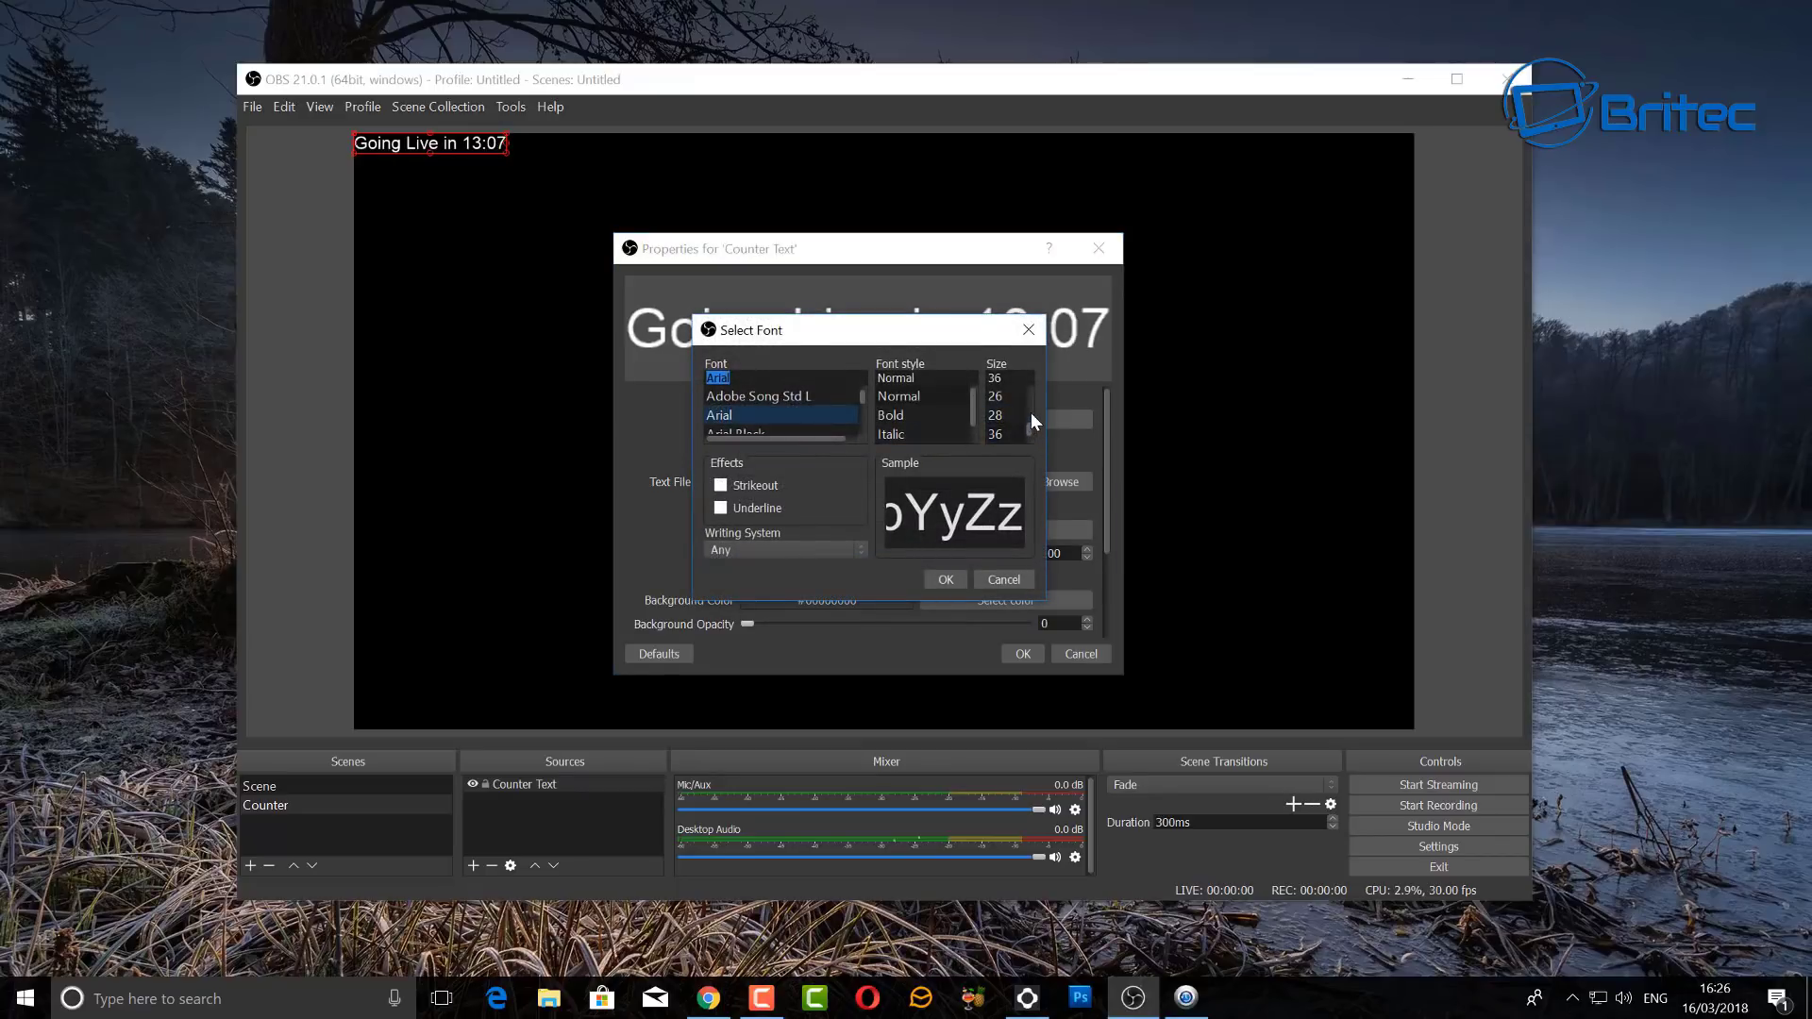
pyautogui.moveTo(1029, 430); pyautogui.dragTo(1026, 408)
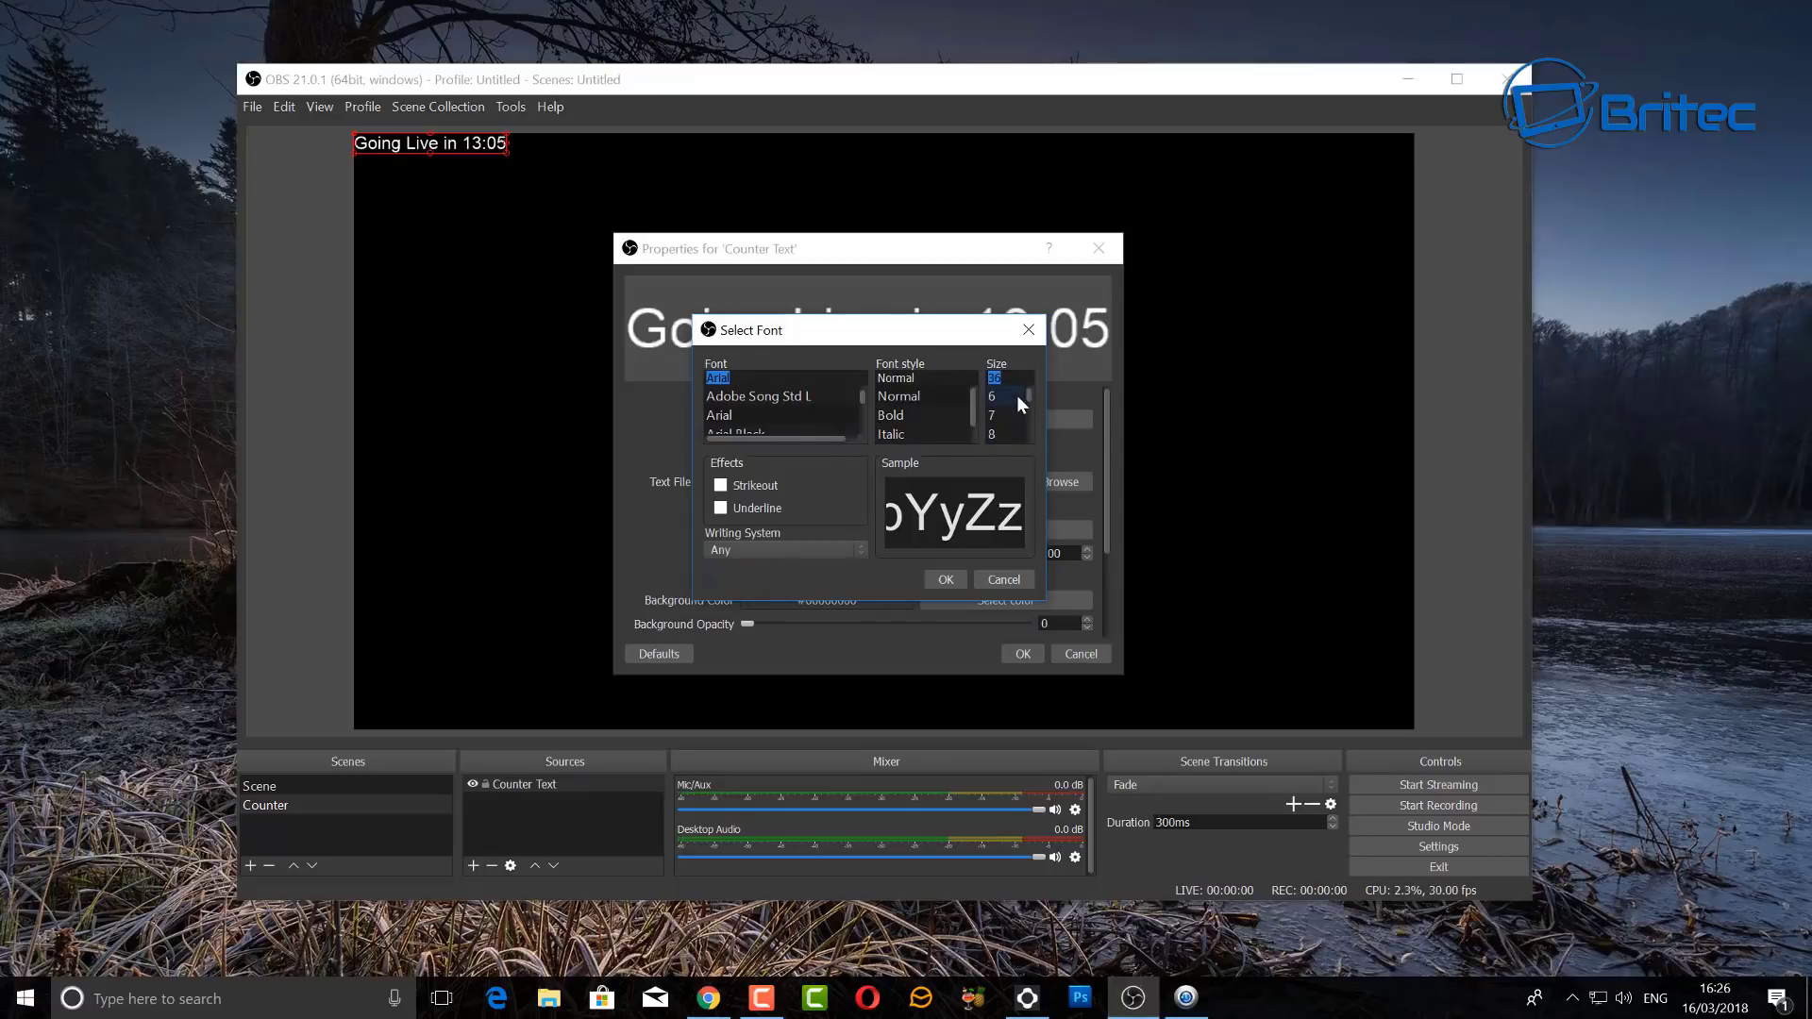
pyautogui.write('20')
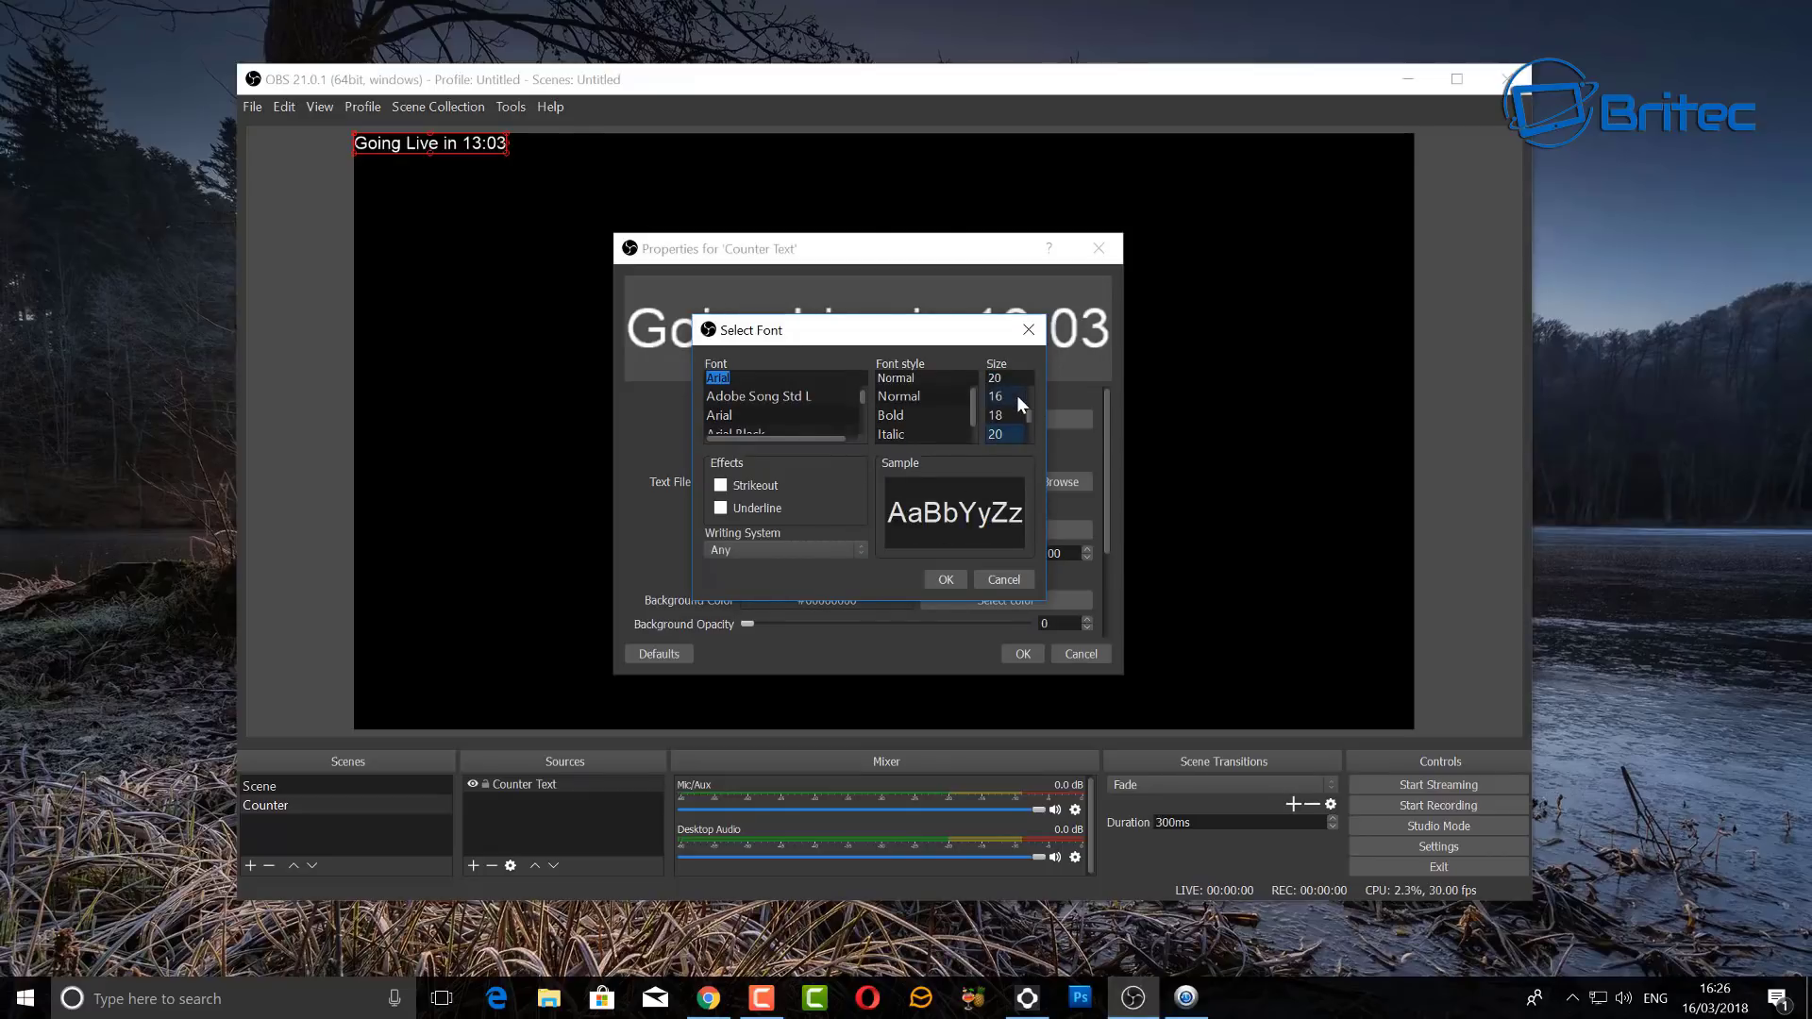
pyautogui.moveTo(1029, 411); pyautogui.dragTo(1025, 445)
pyautogui.click(998, 434)
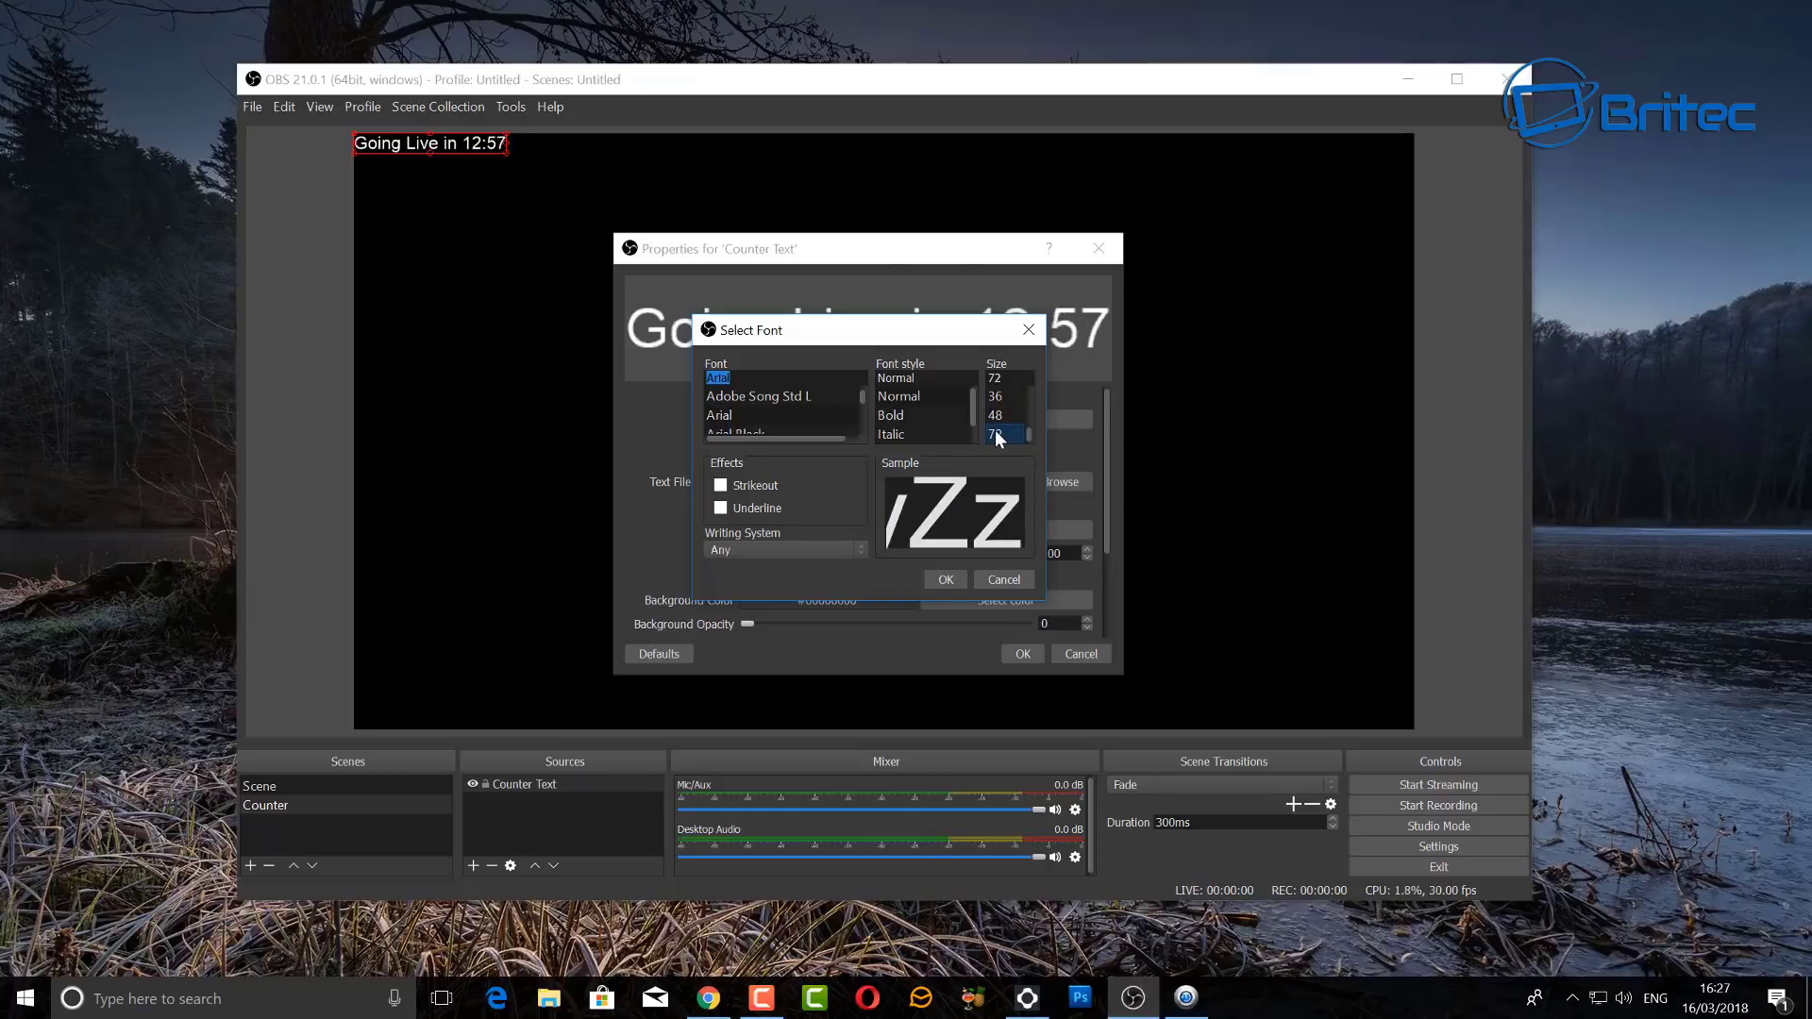
pyautogui.write('20')
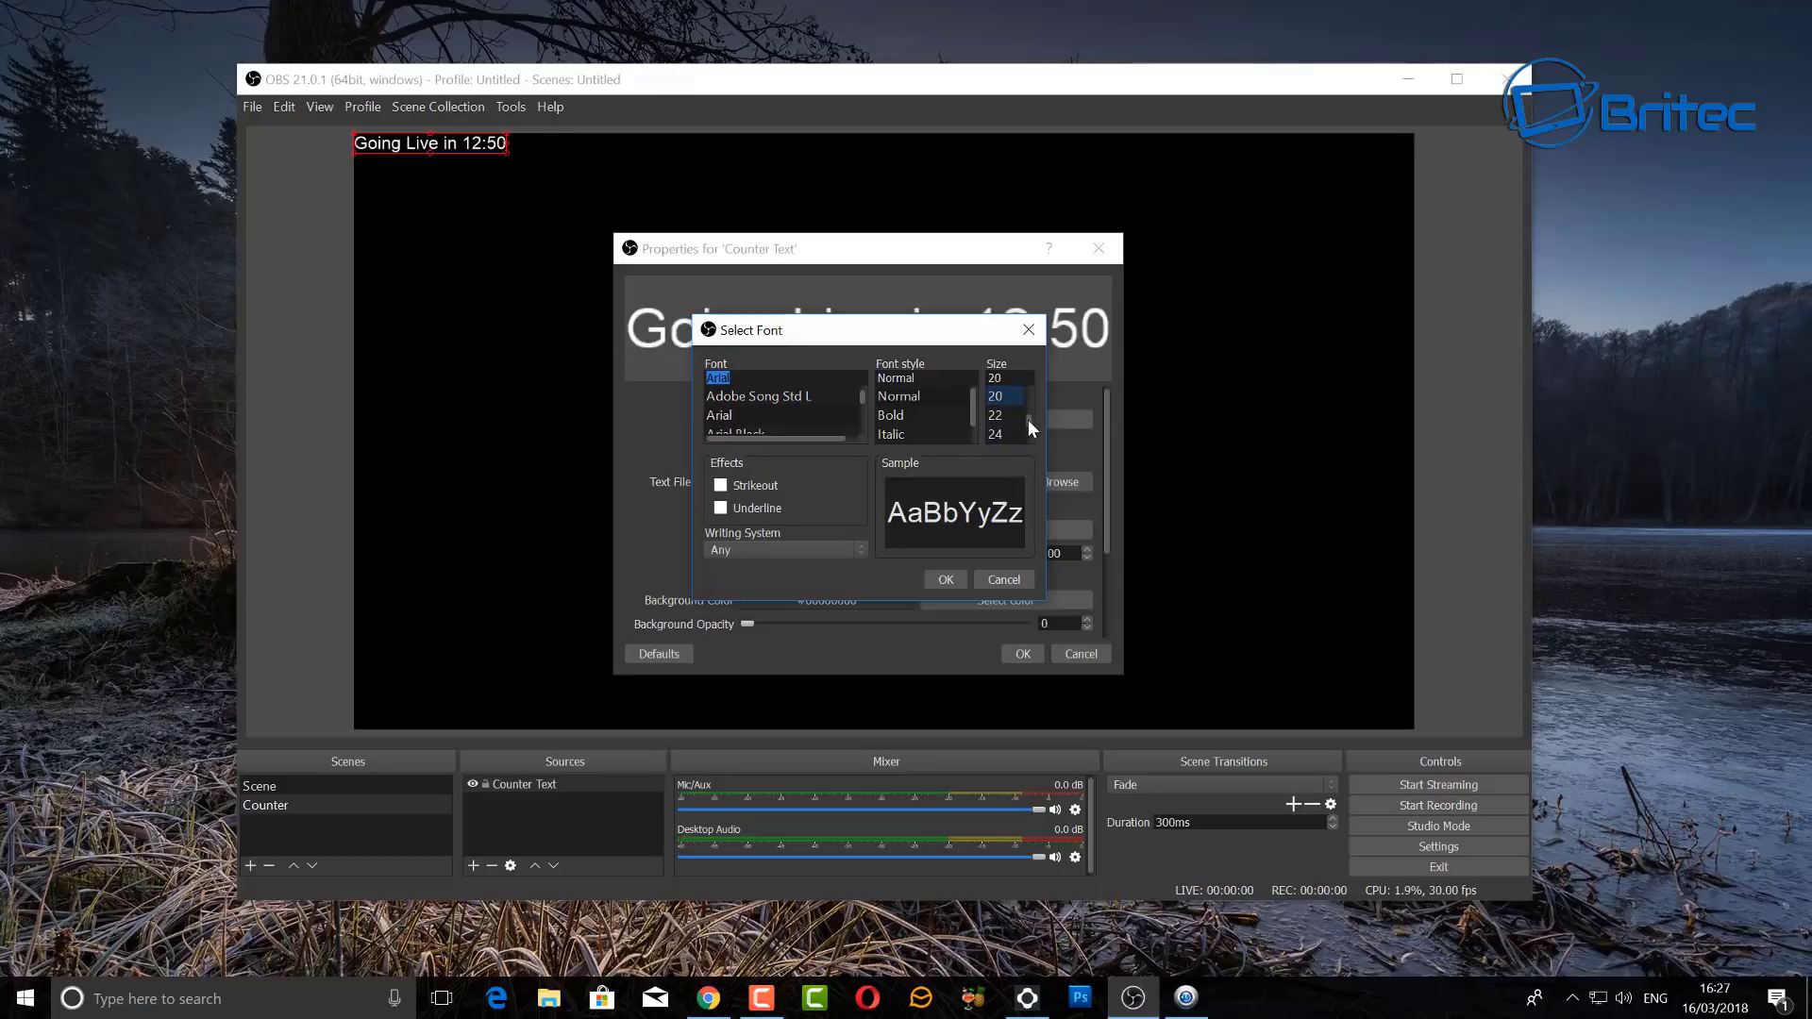
pyautogui.click(994, 435)
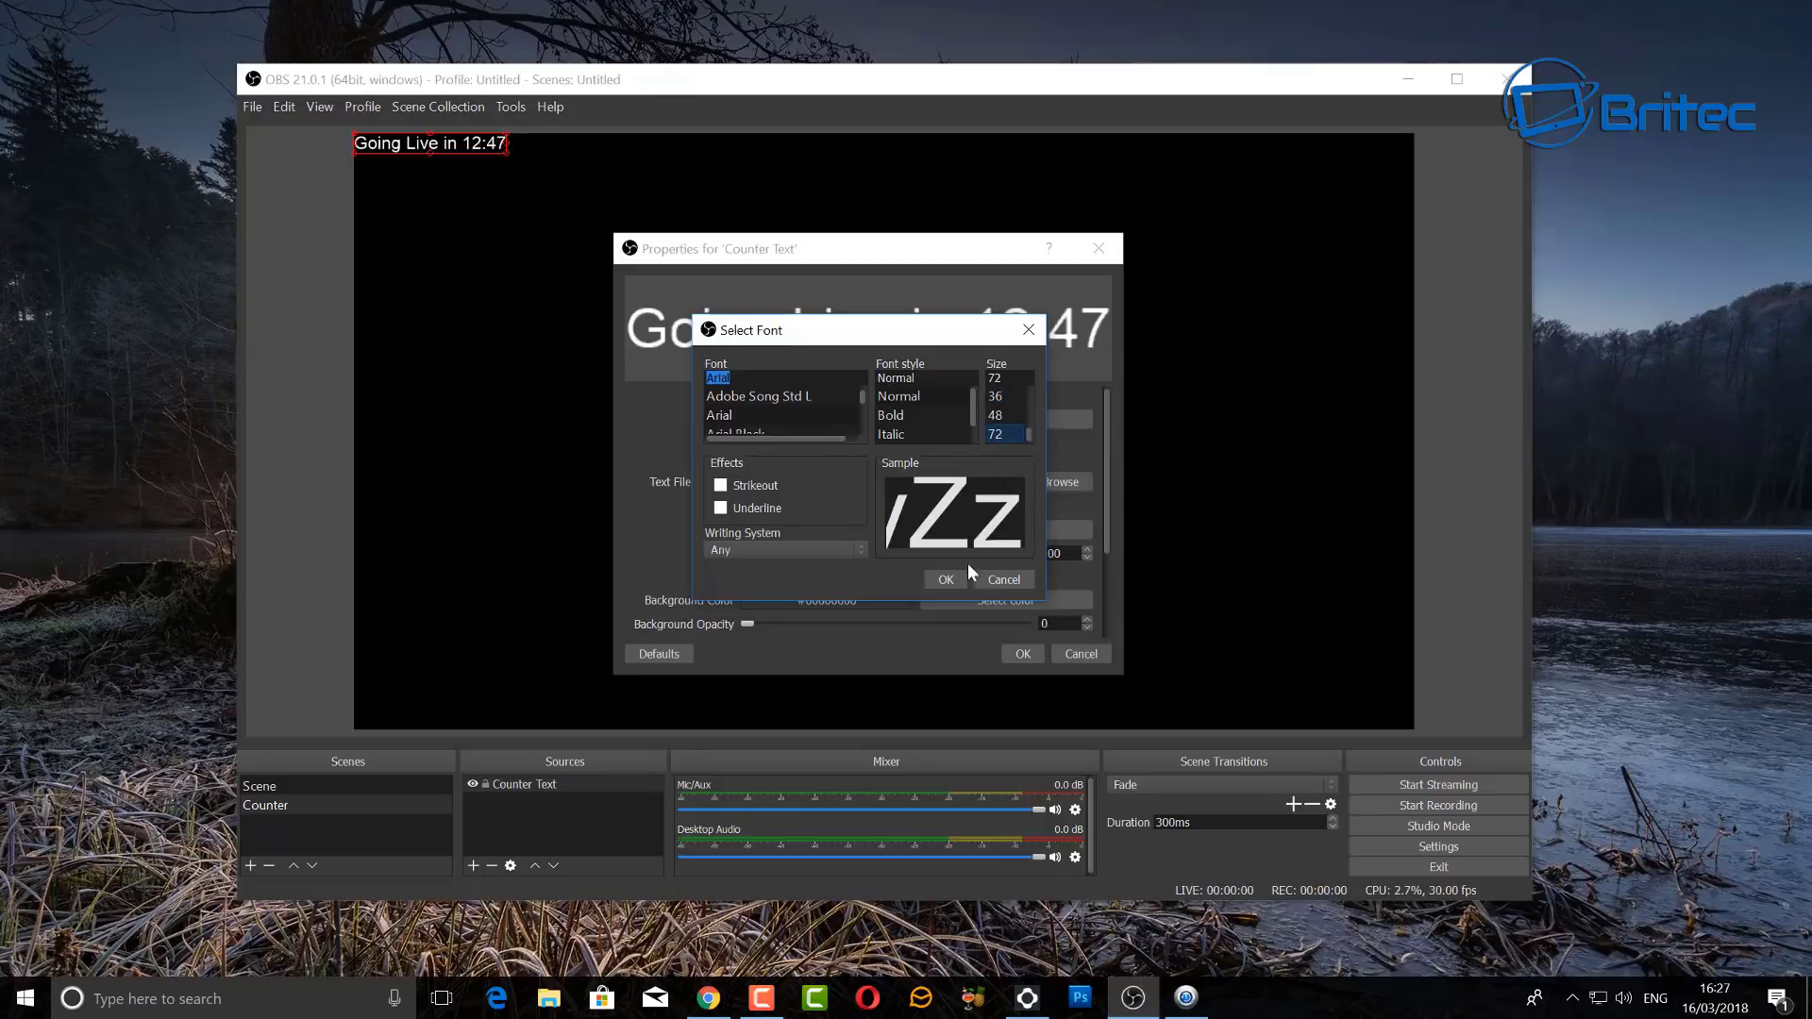
# - Preview several fonts and choose Source Sans Pro Black for the countdown
pyautogui.moveTo(863, 394); pyautogui.dragTo(859, 411)
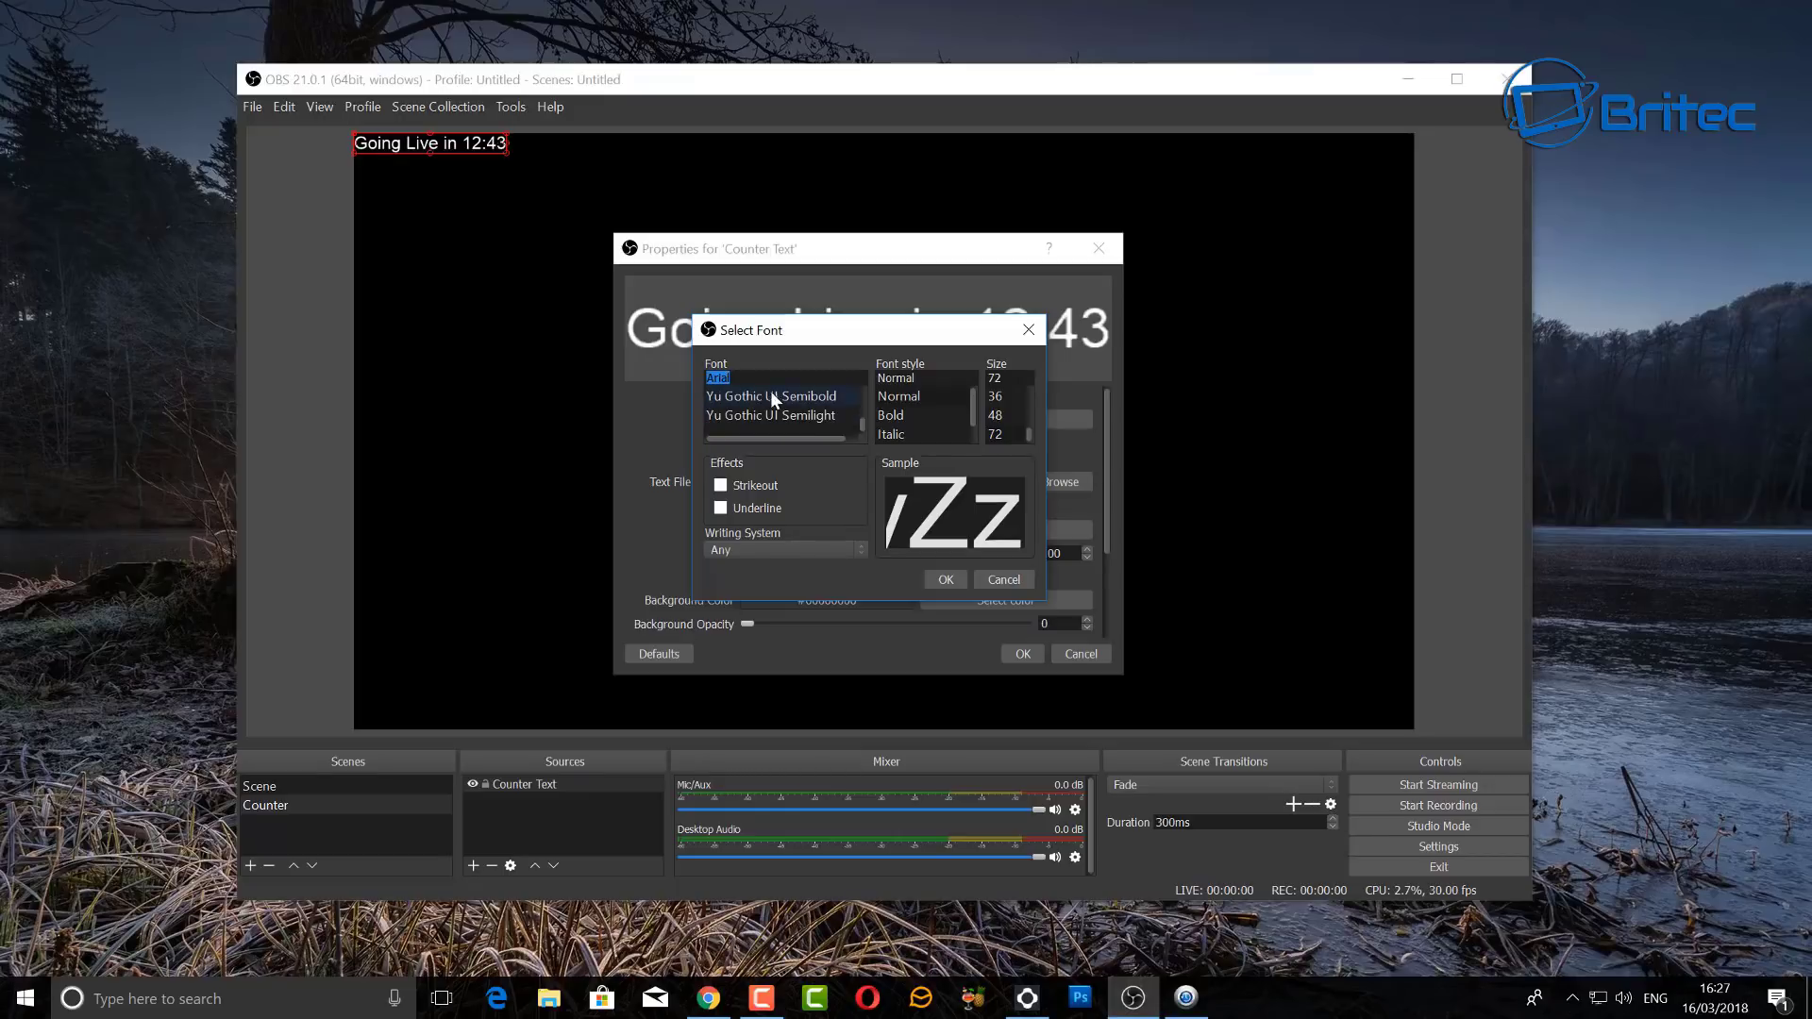
pyautogui.scroll(5, 768, 409)
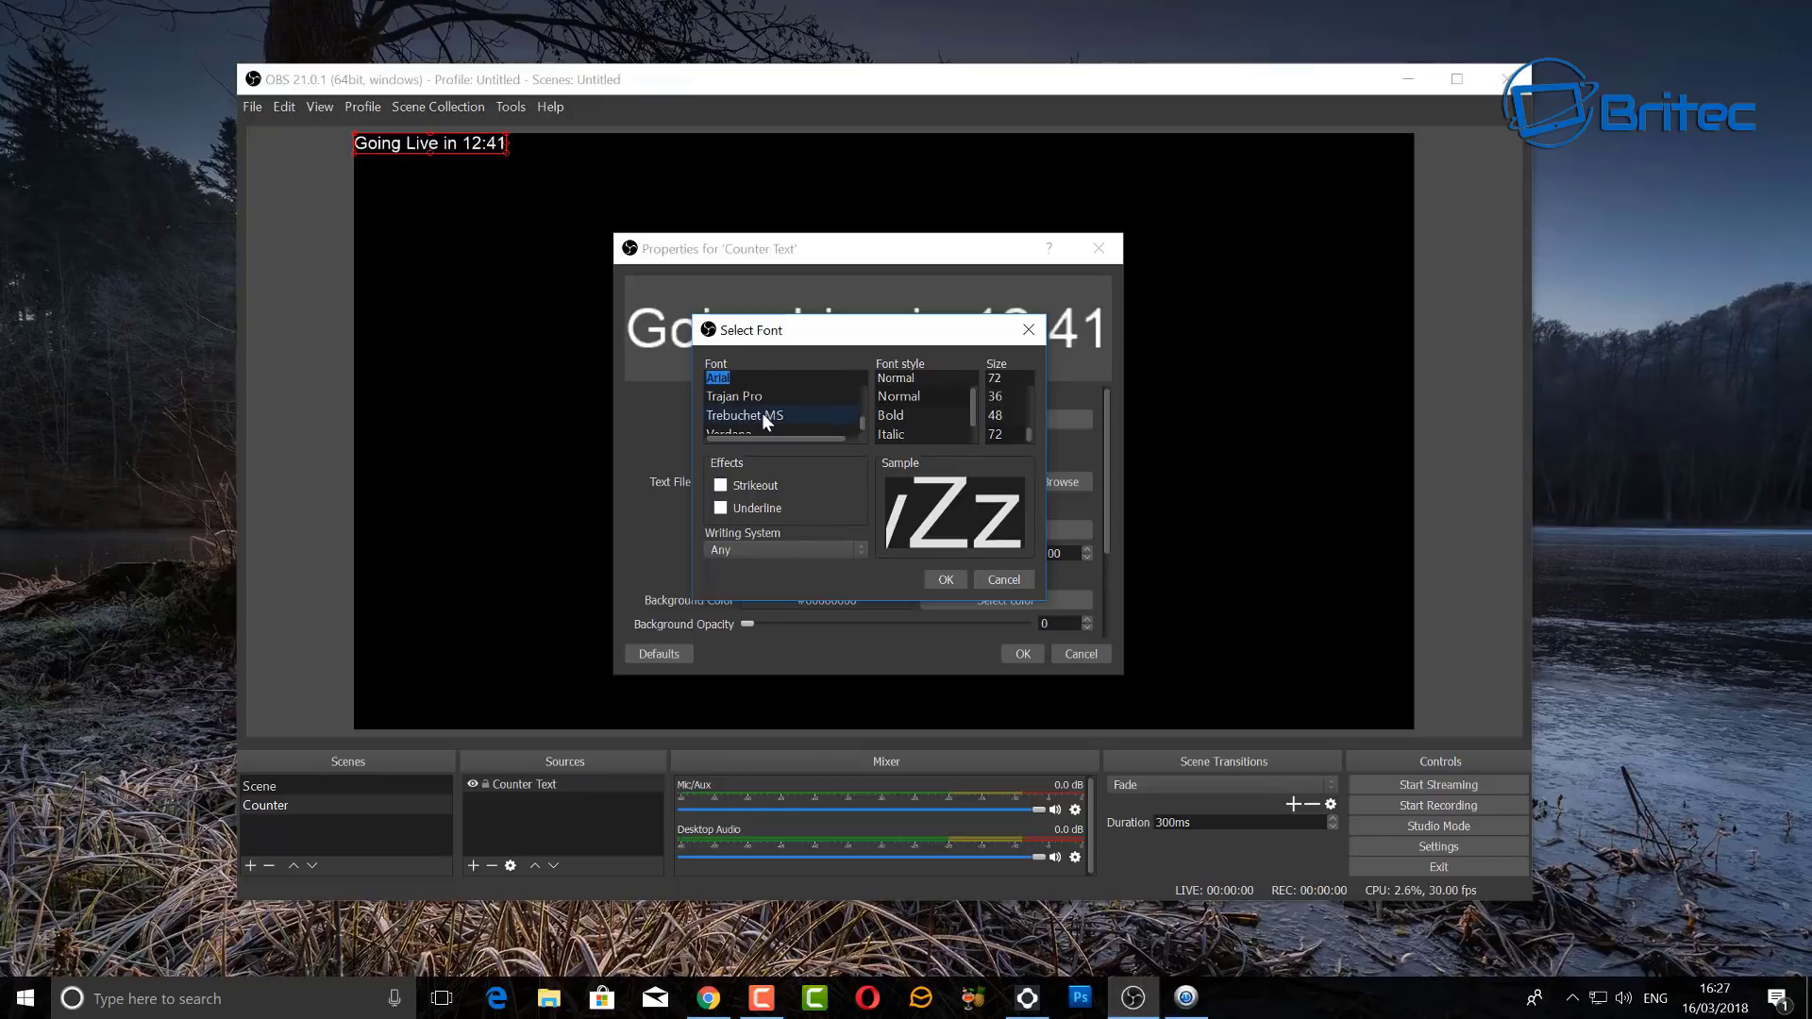
pyautogui.click(744, 400)
pyautogui.scroll(2, 742, 405)
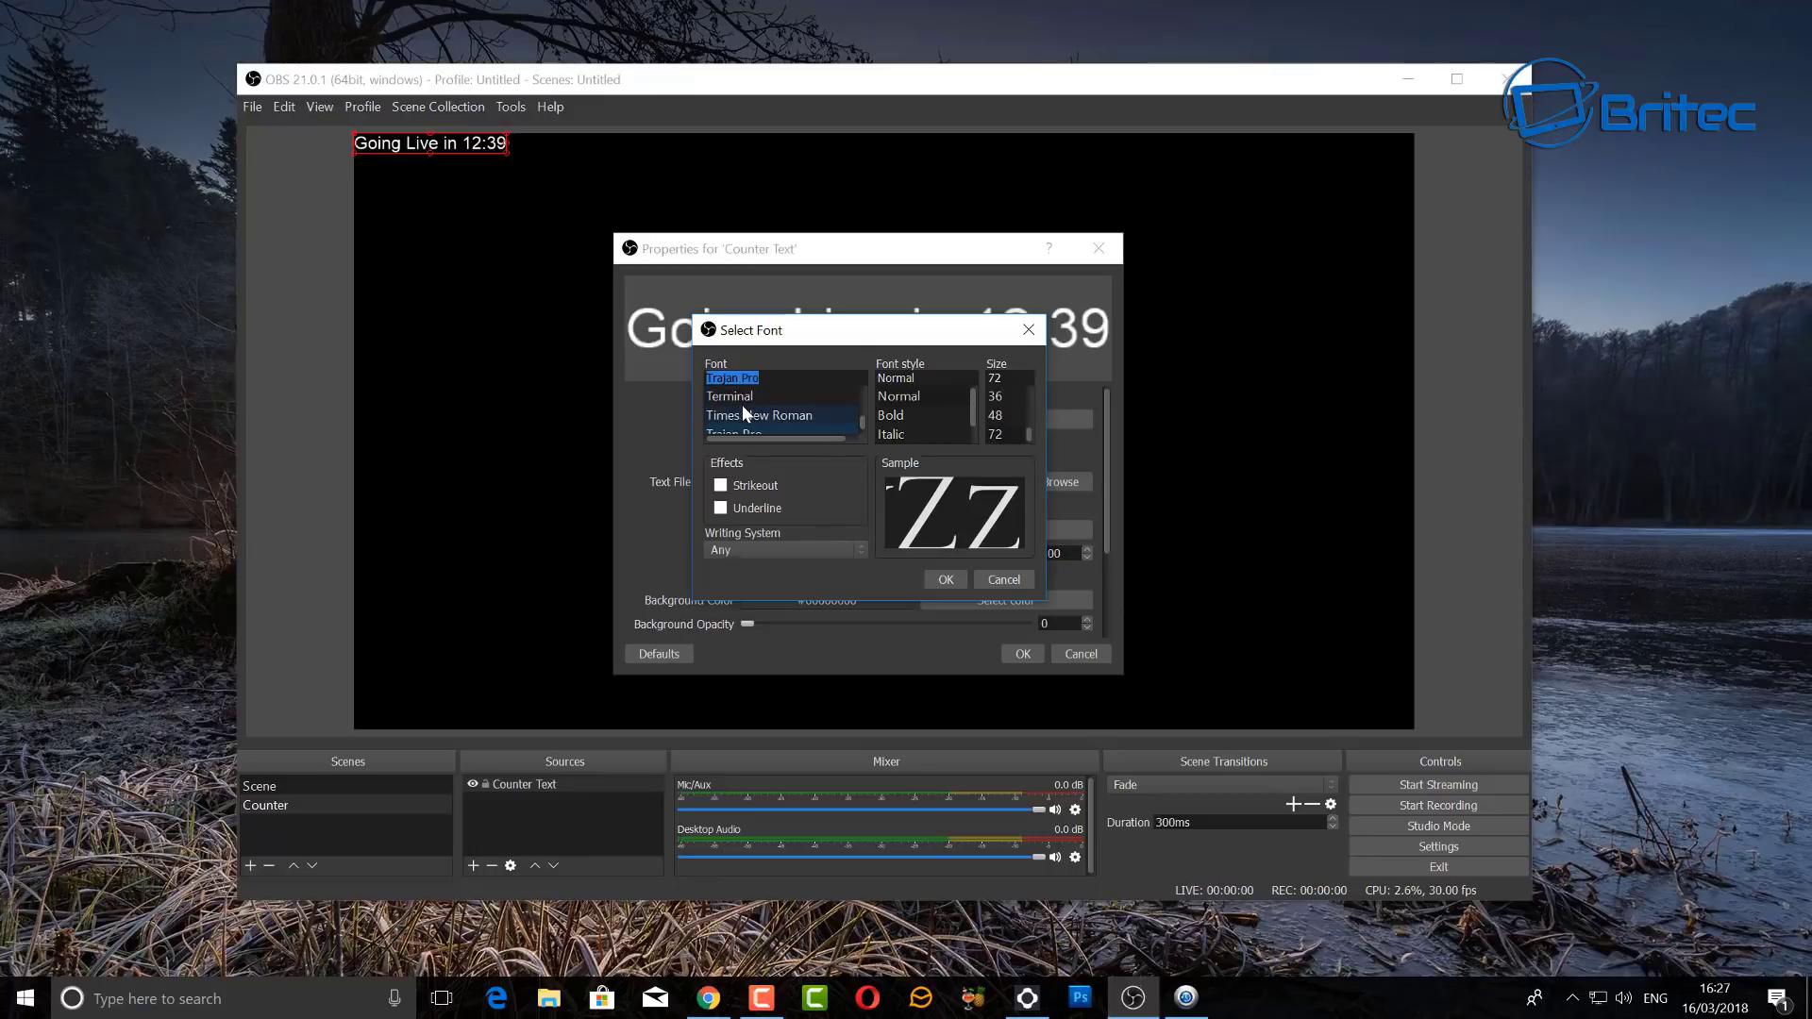
pyautogui.click(736, 399)
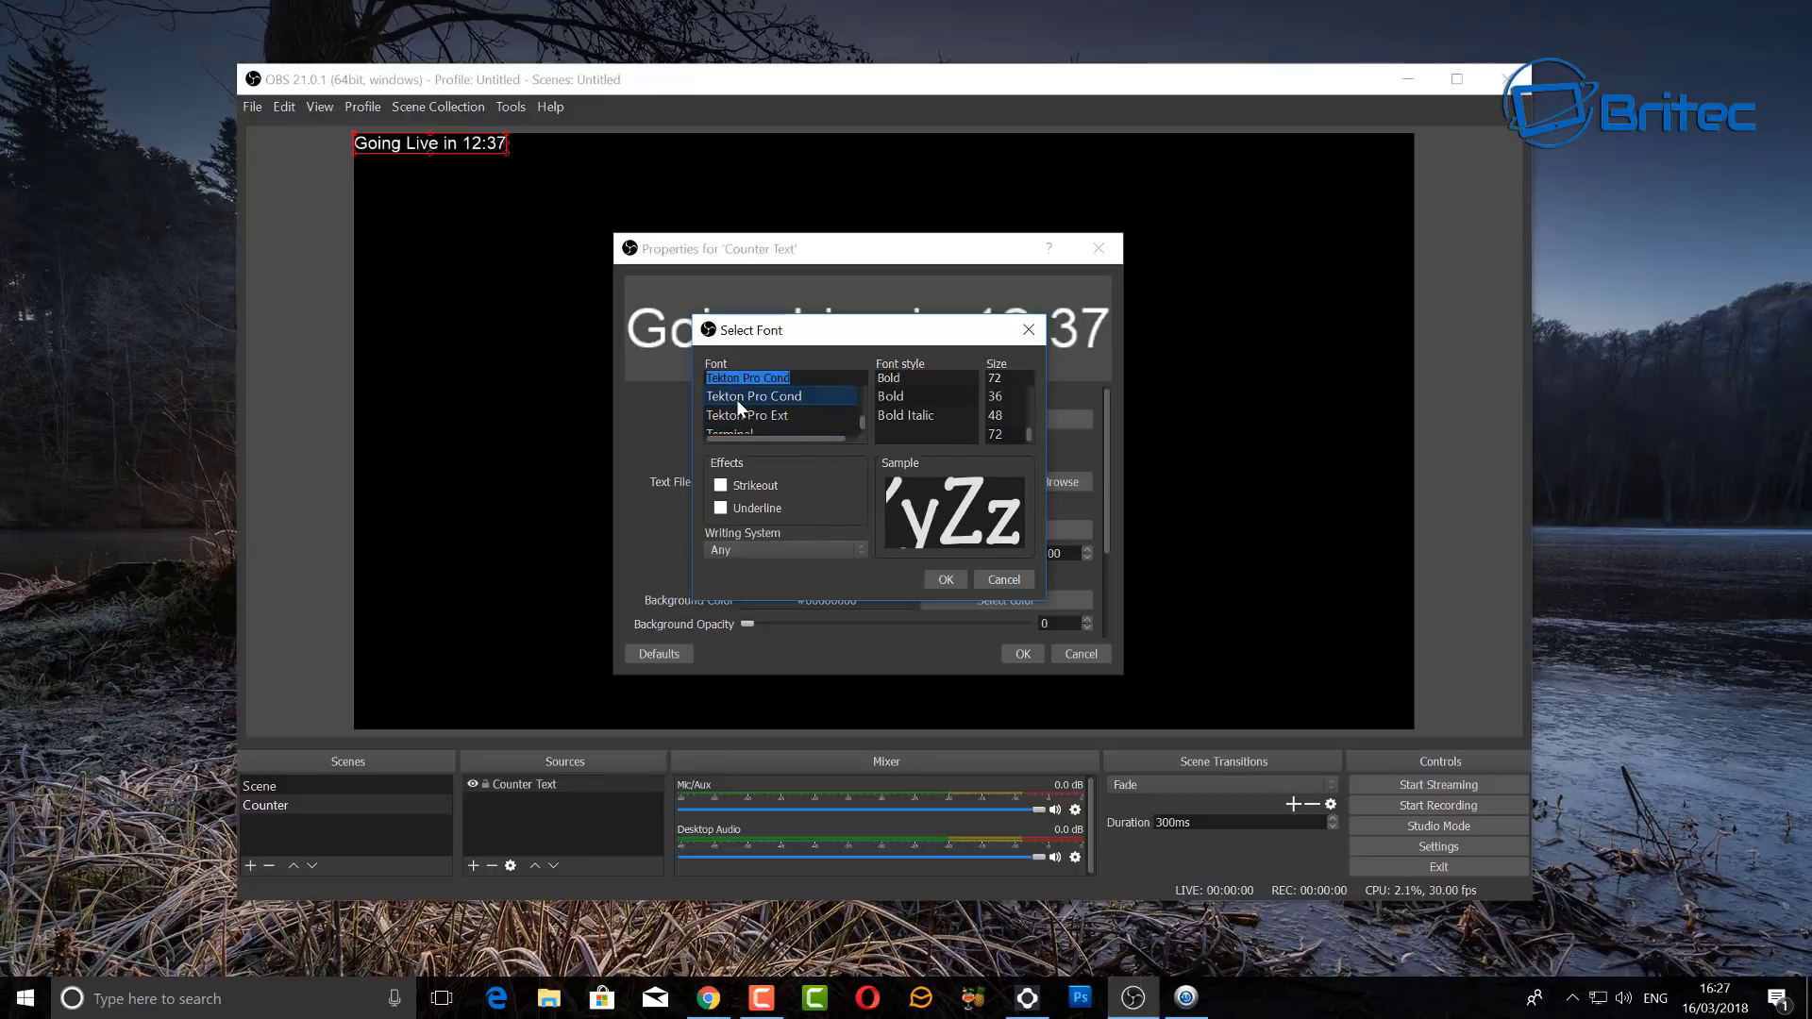
pyautogui.click(744, 412)
pyautogui.scroll(1, 745, 412)
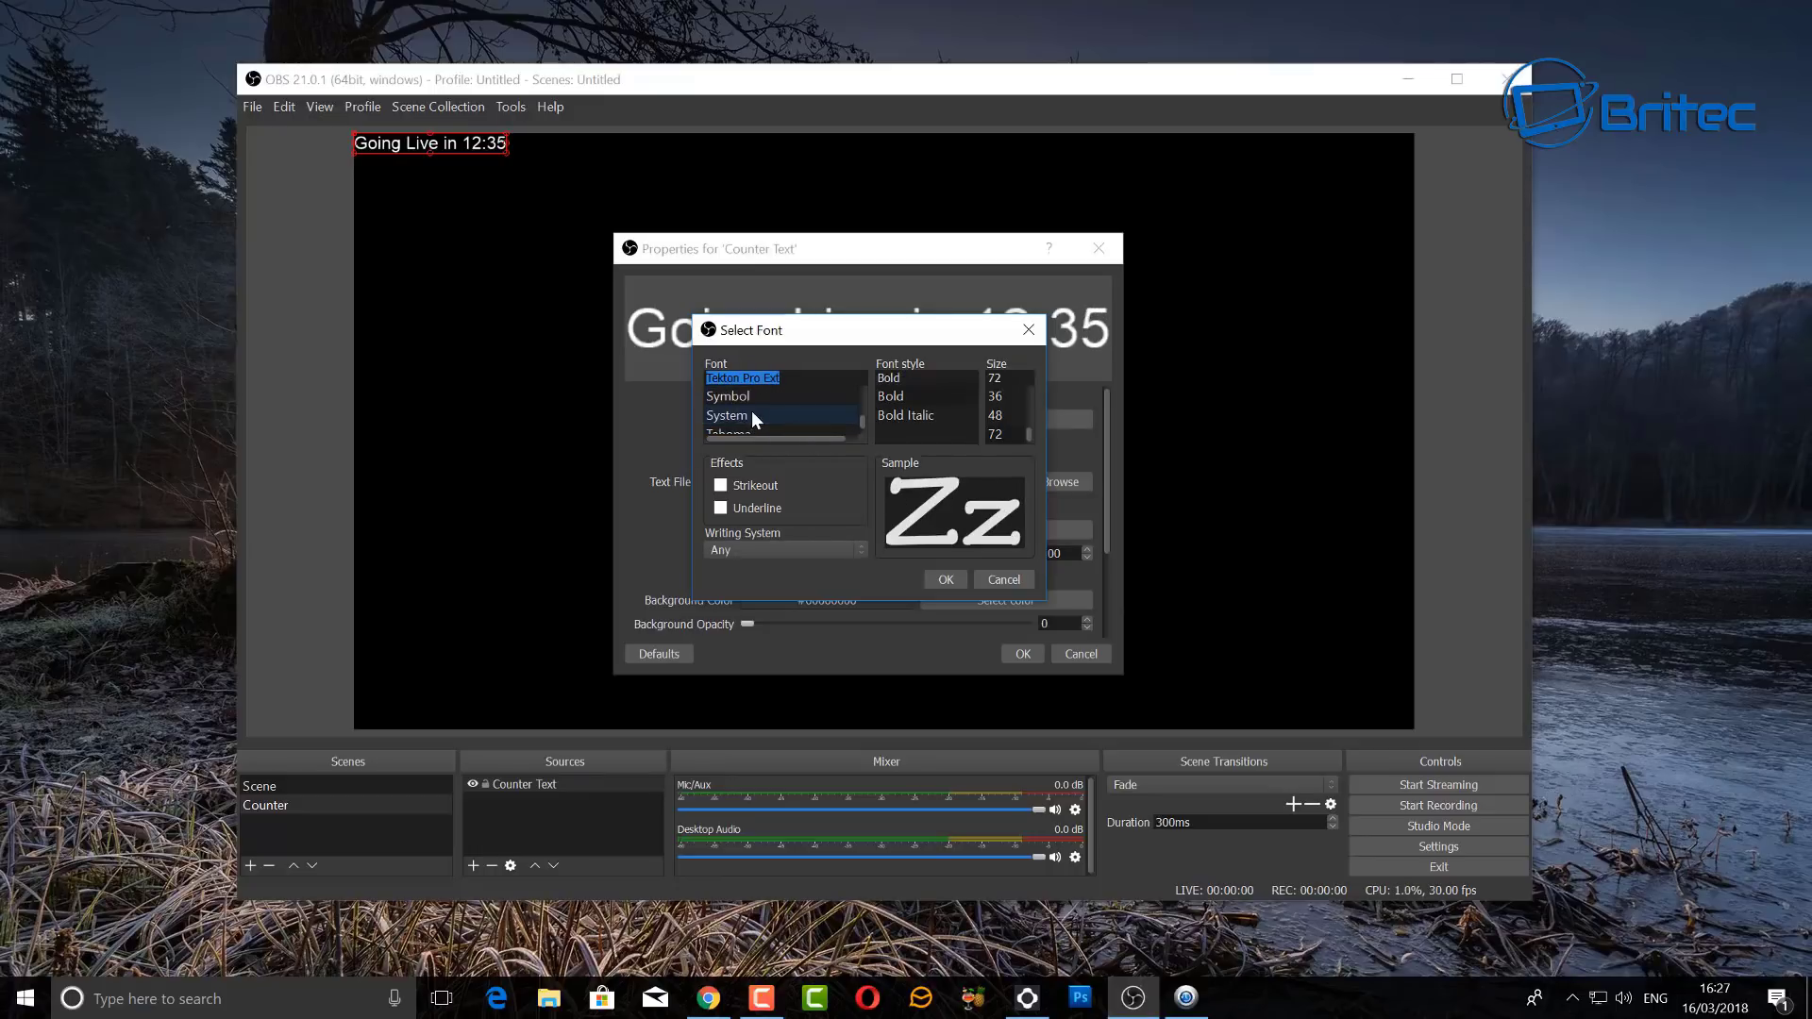
pyautogui.click(742, 399)
pyautogui.scroll(1, 743, 400)
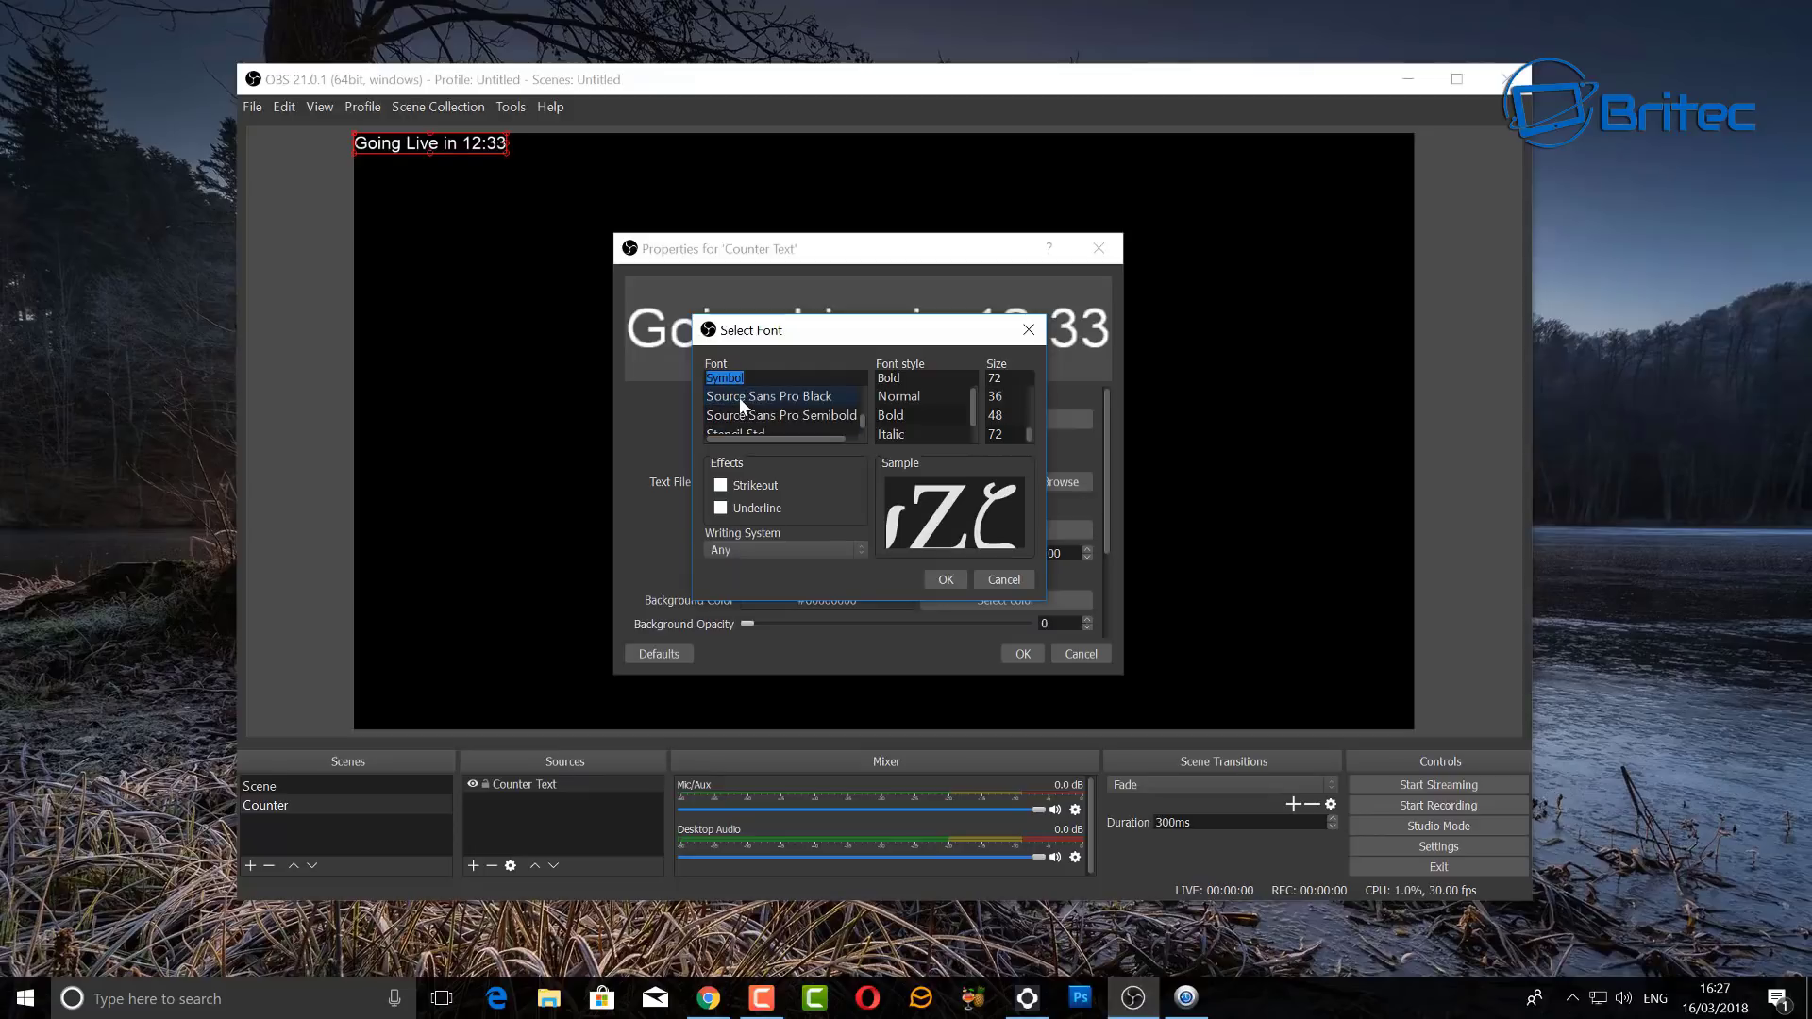
pyautogui.click(739, 398)
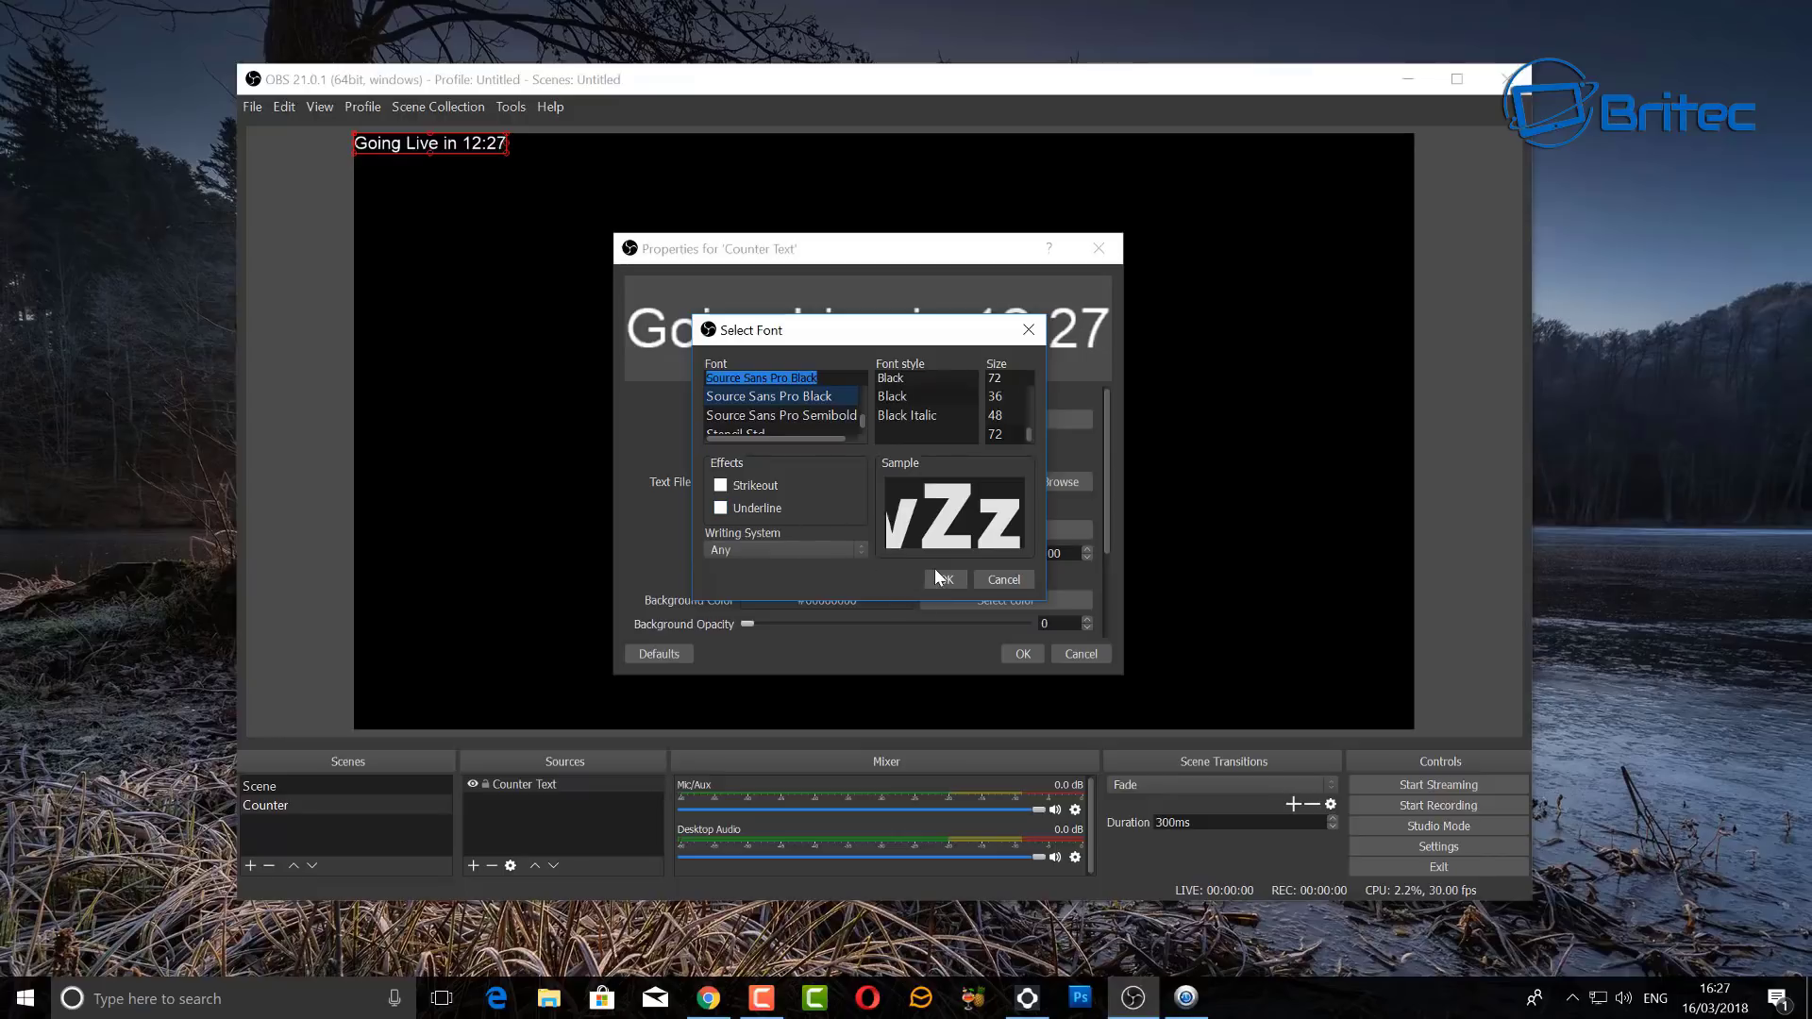
# - Set the font size to 200 and apply the font
pyautogui.press('Tab')
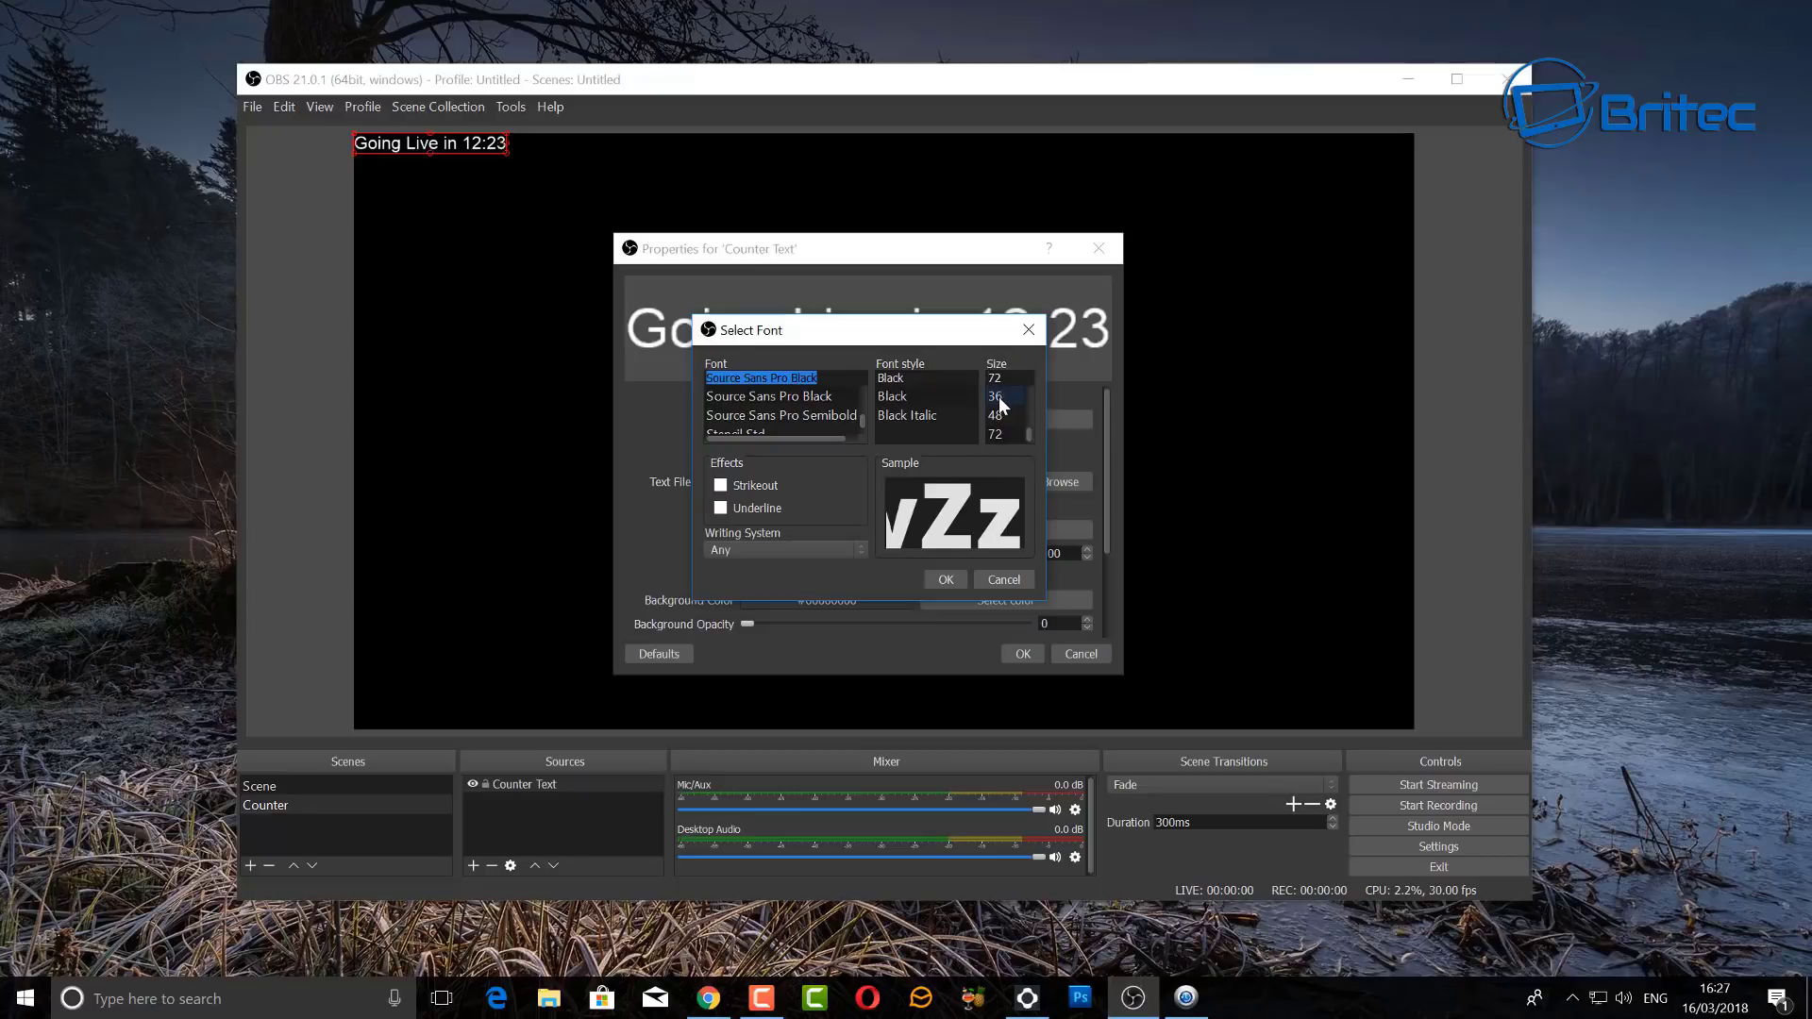
pyautogui.write('1')
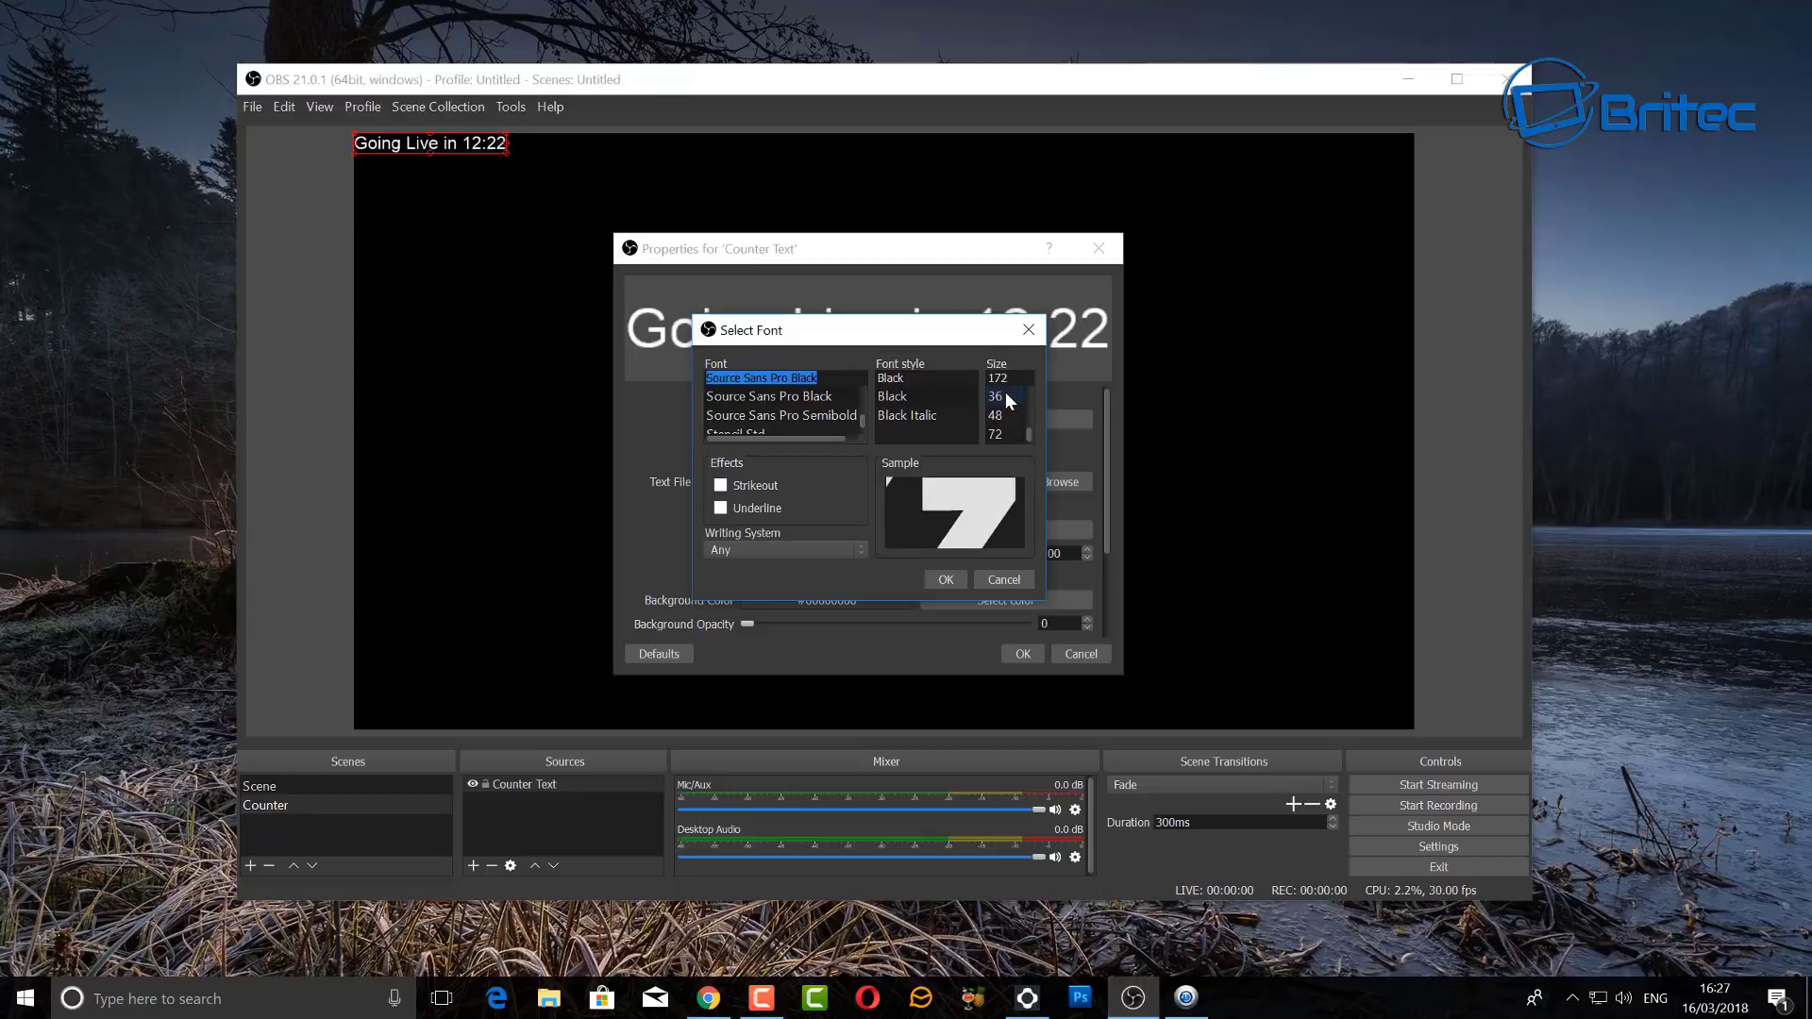
pyautogui.doubleClick(1006, 381)
pyautogui.write('2')
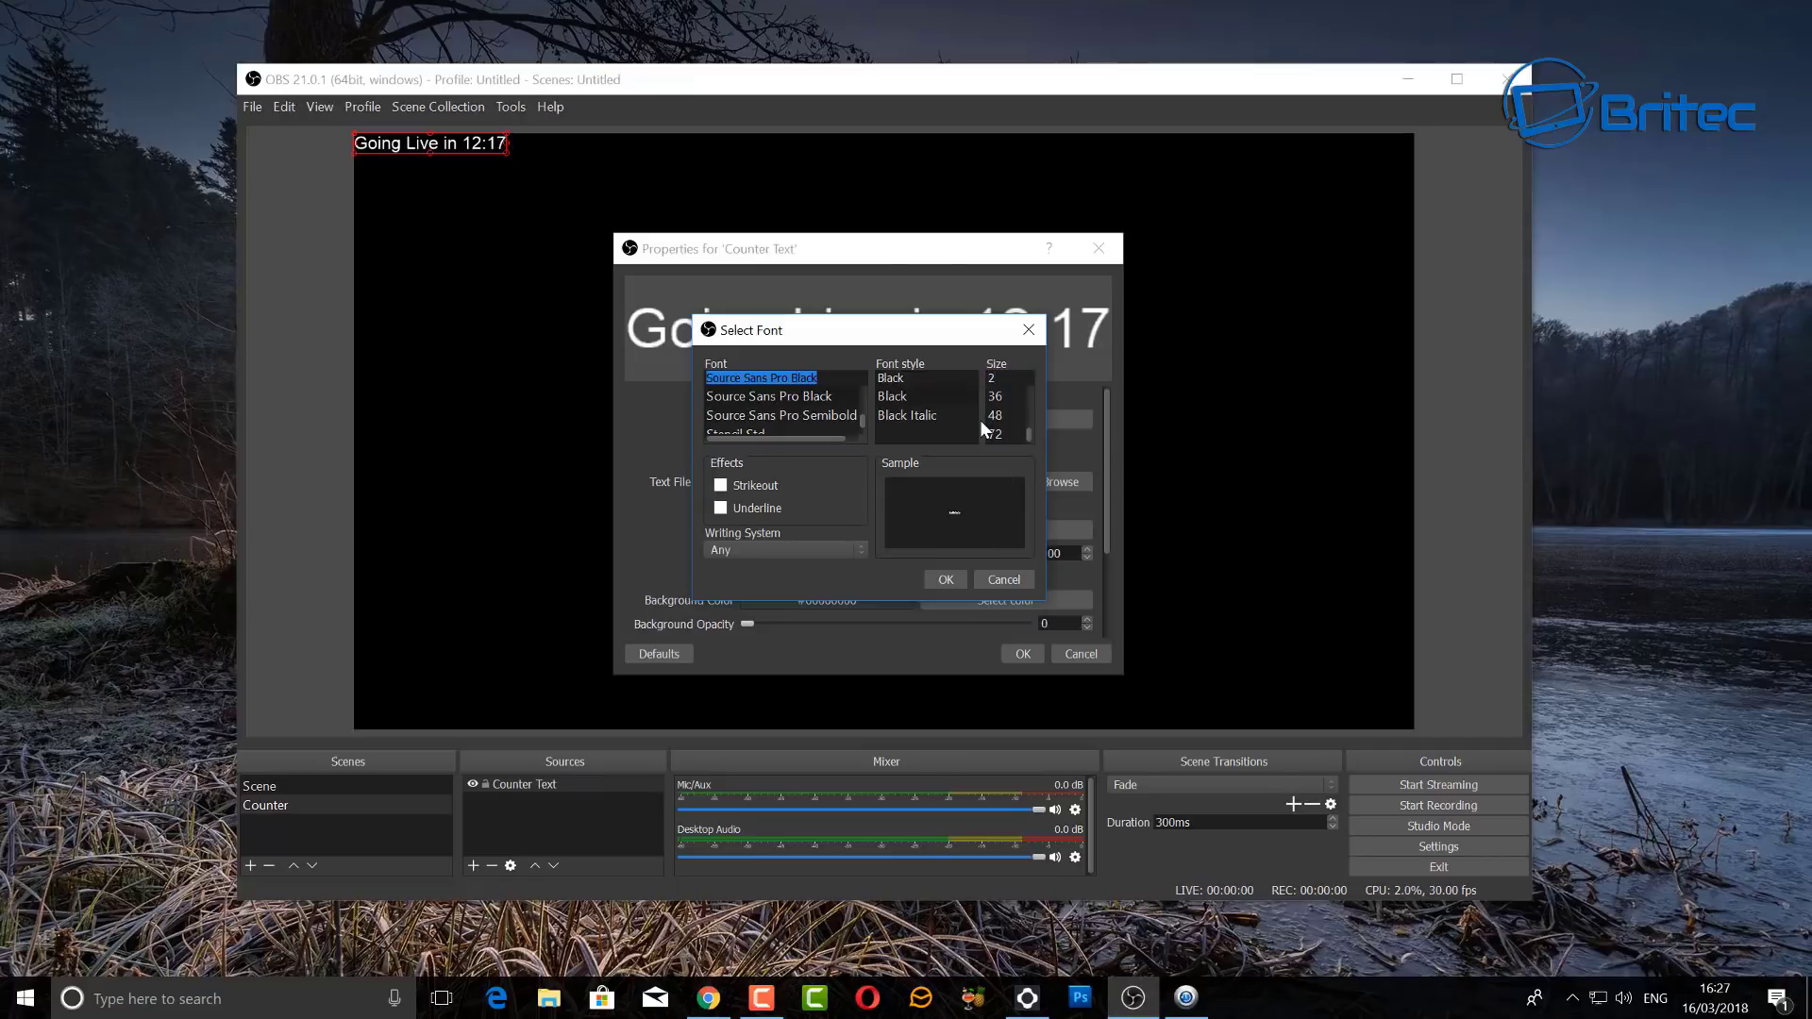
pyautogui.write('00')
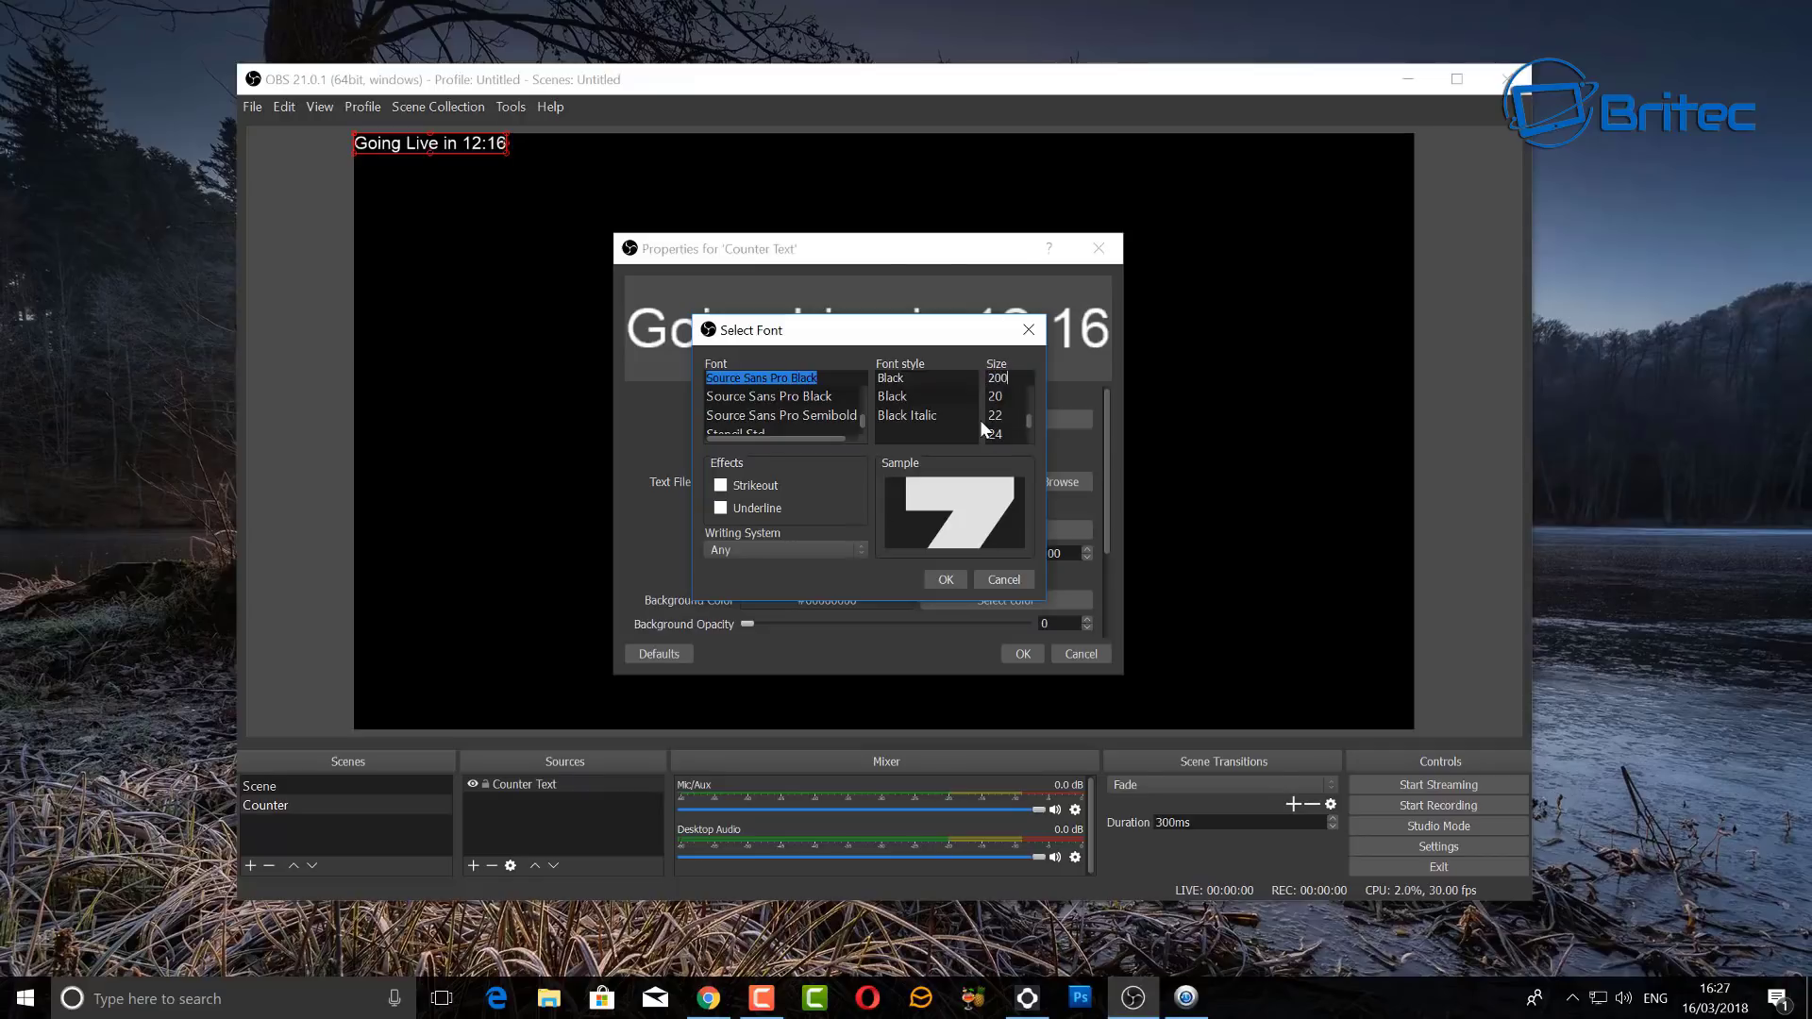
pyautogui.click(946, 579)
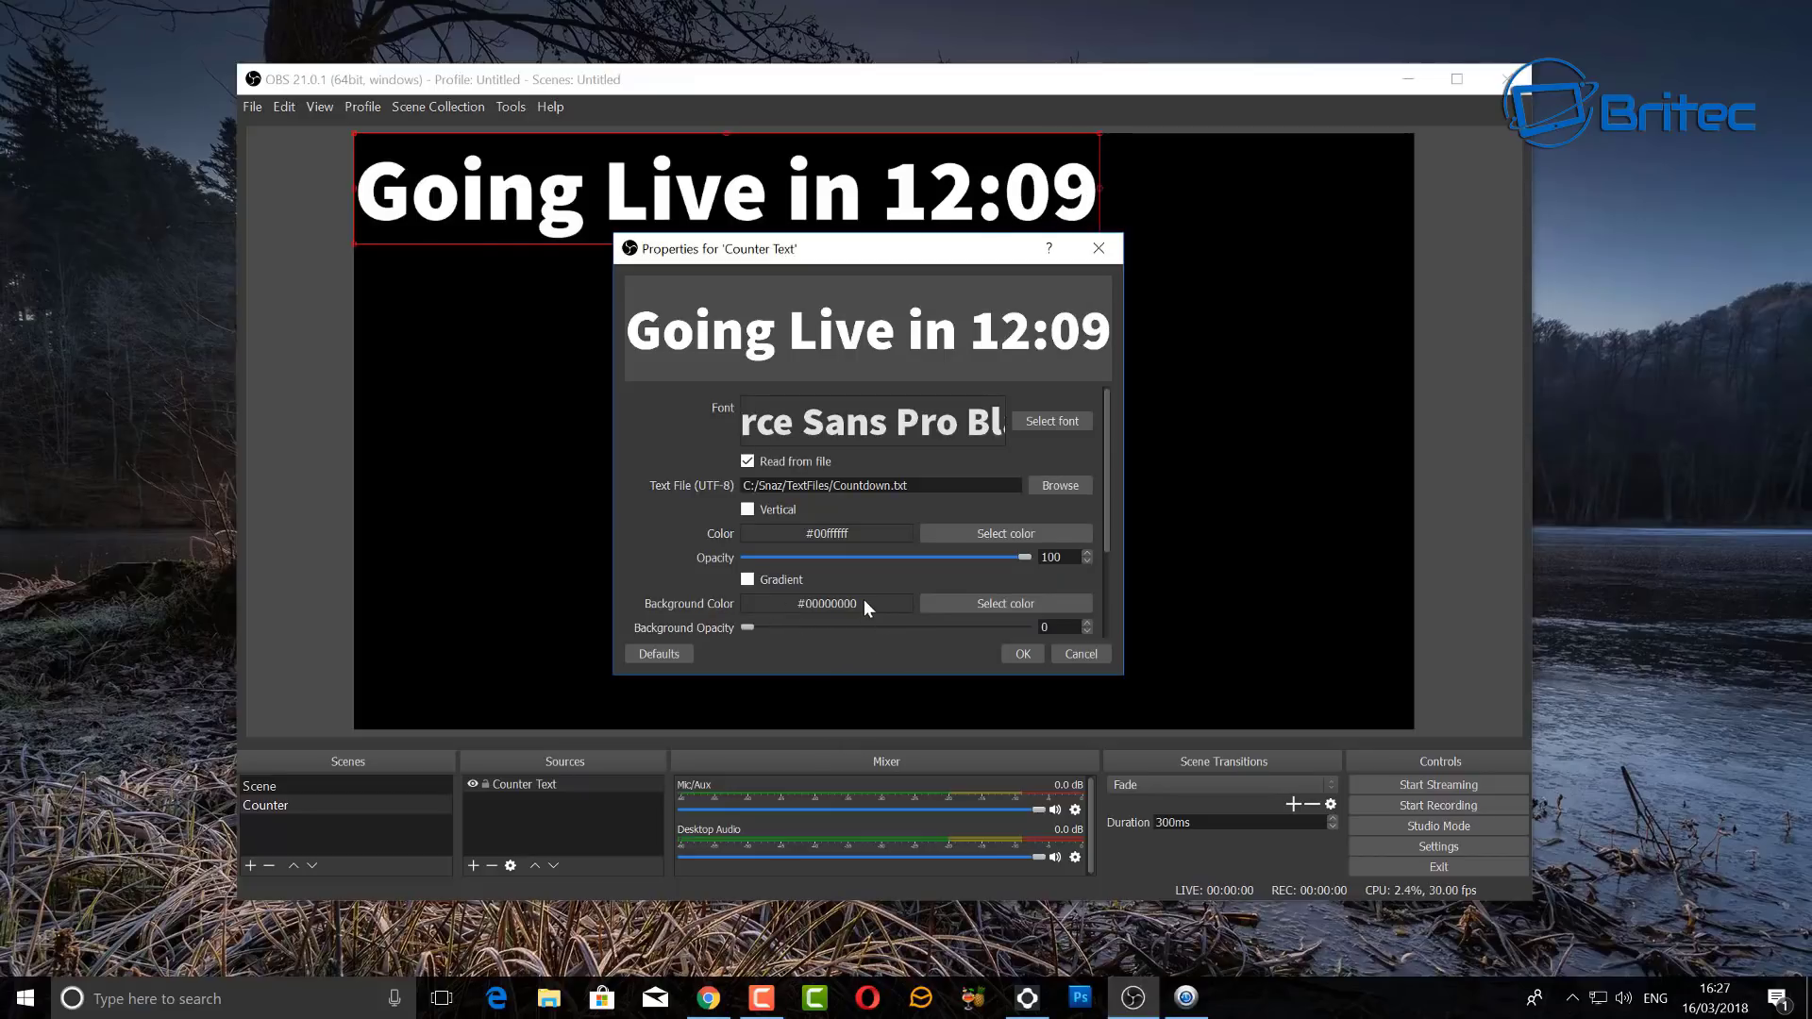
# - Set the countdown text's background colour to light blue #55aaff
pyautogui.click(989, 605)
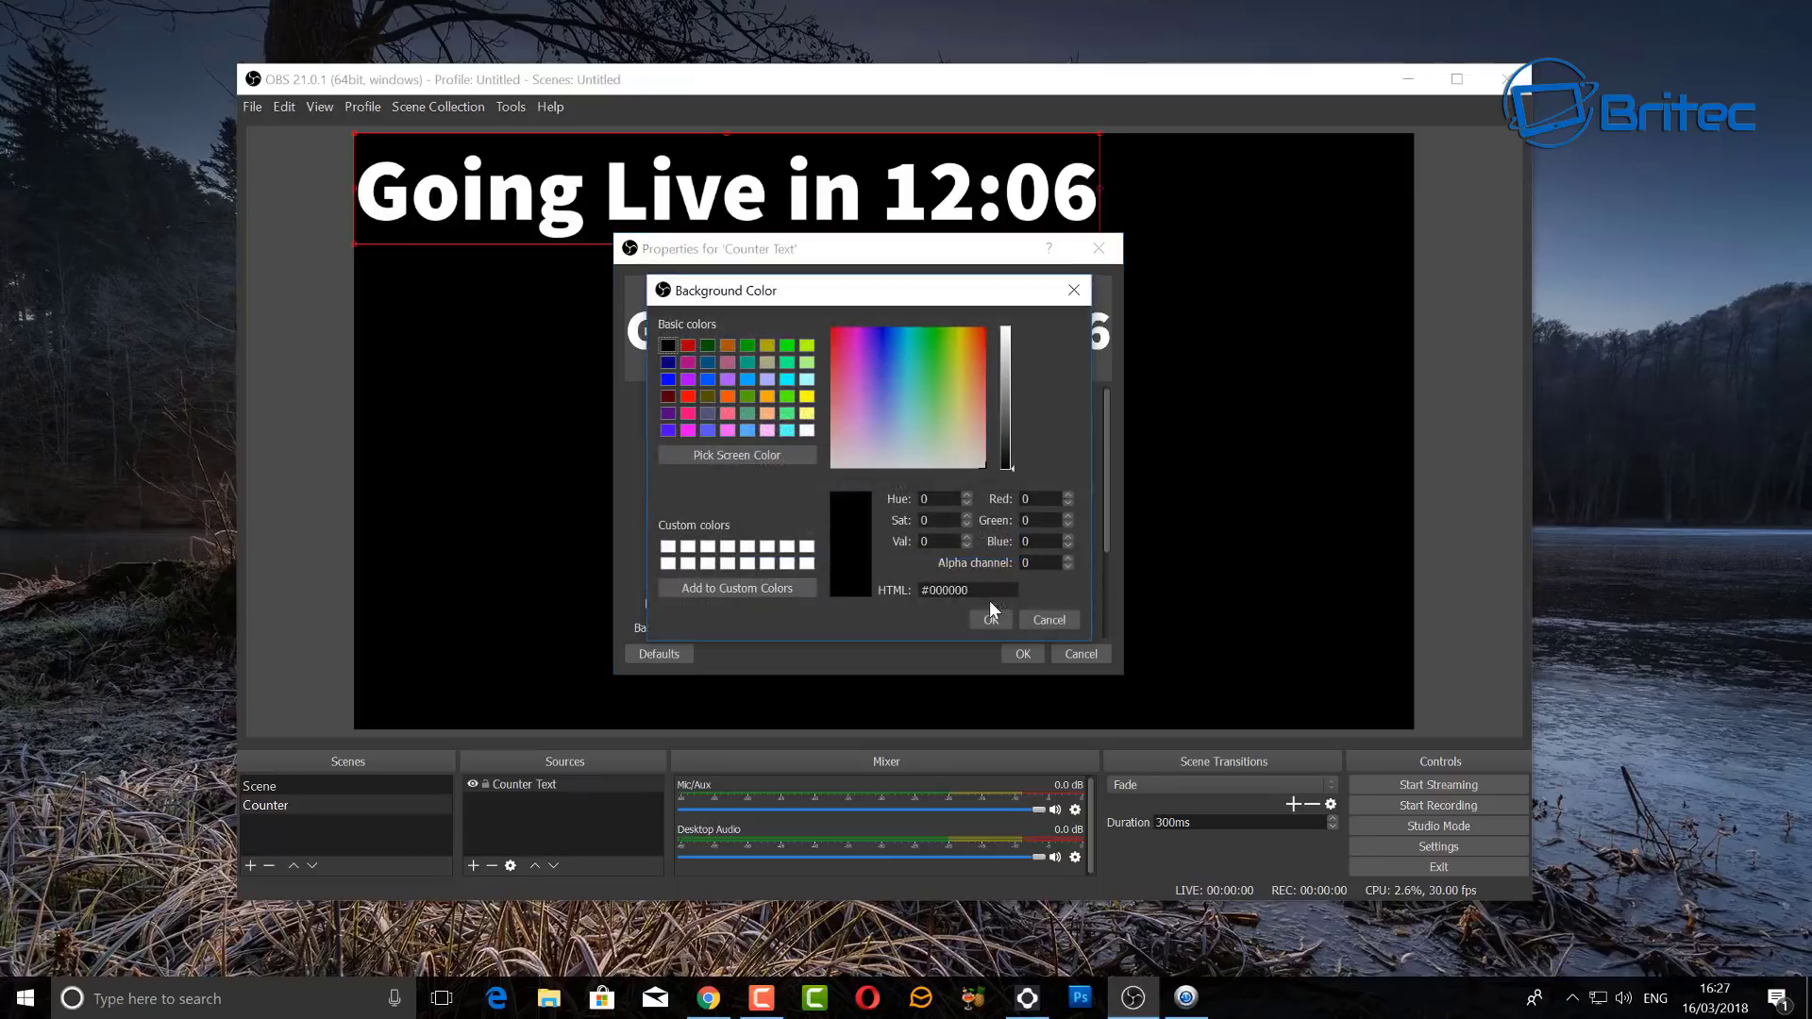
pyautogui.click(886, 355)
pyautogui.moveTo(886, 355); pyautogui.dragTo(834, 366)
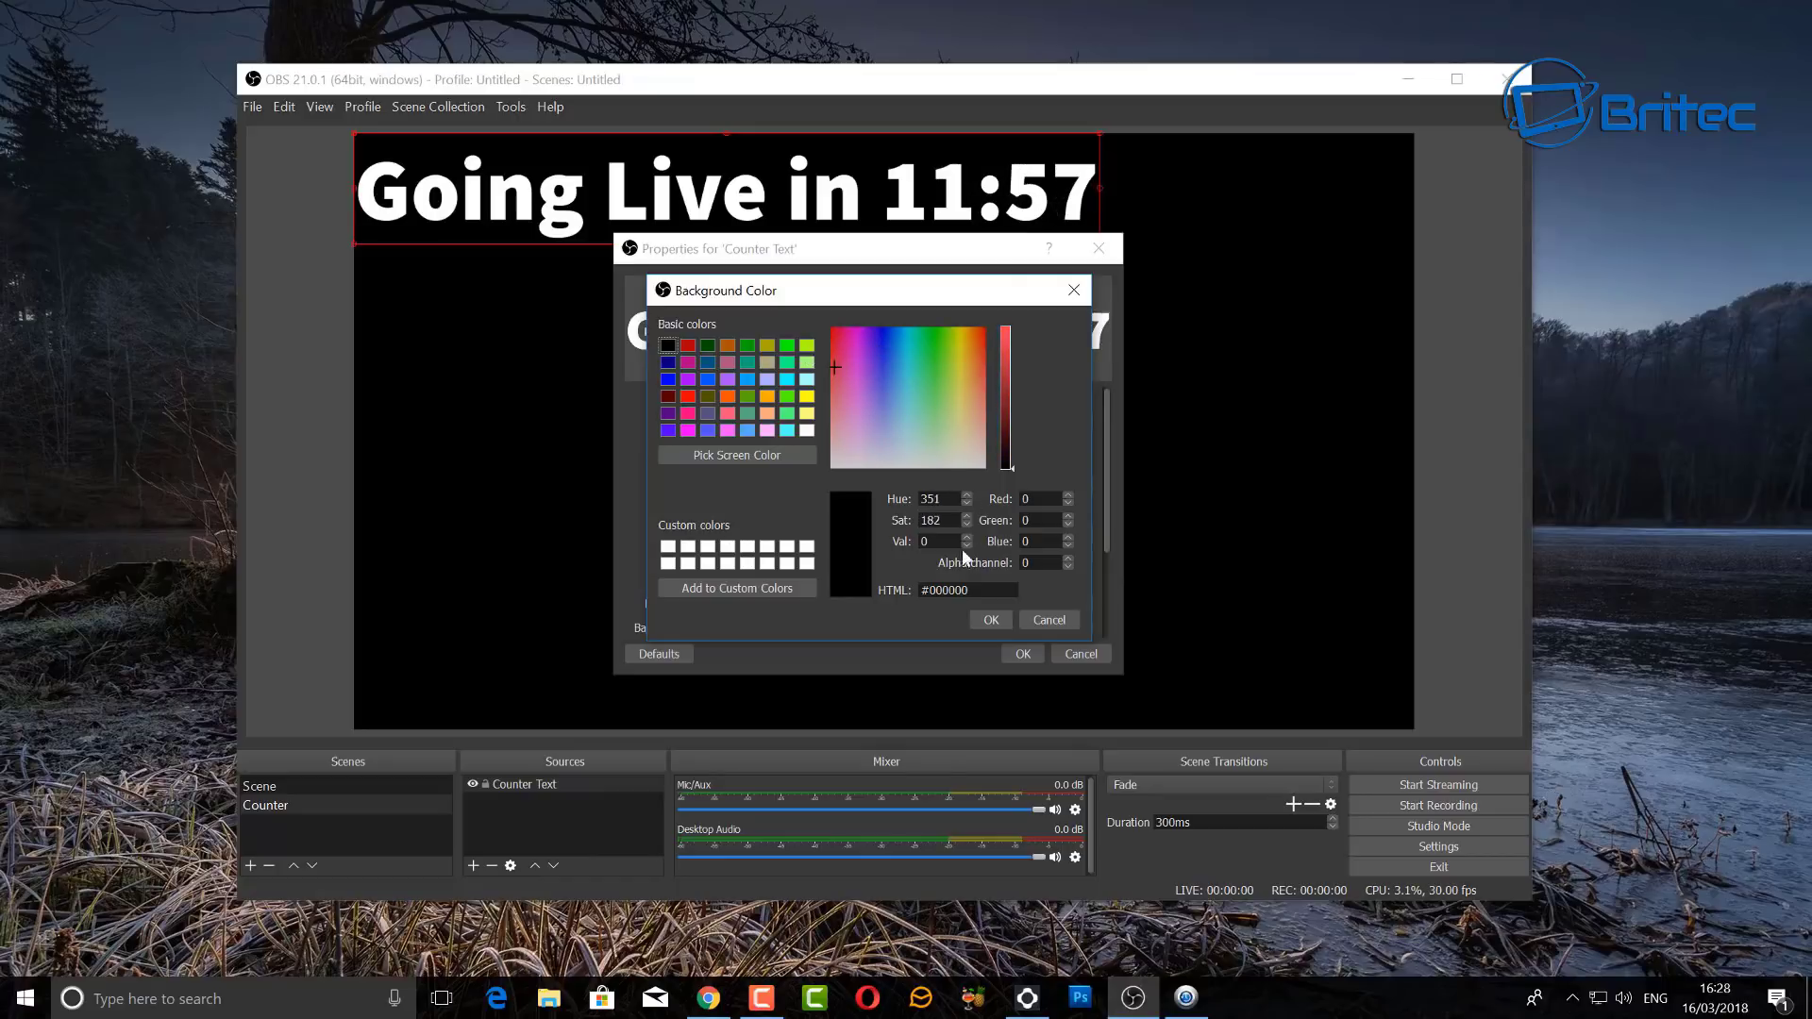
pyautogui.click(993, 622)
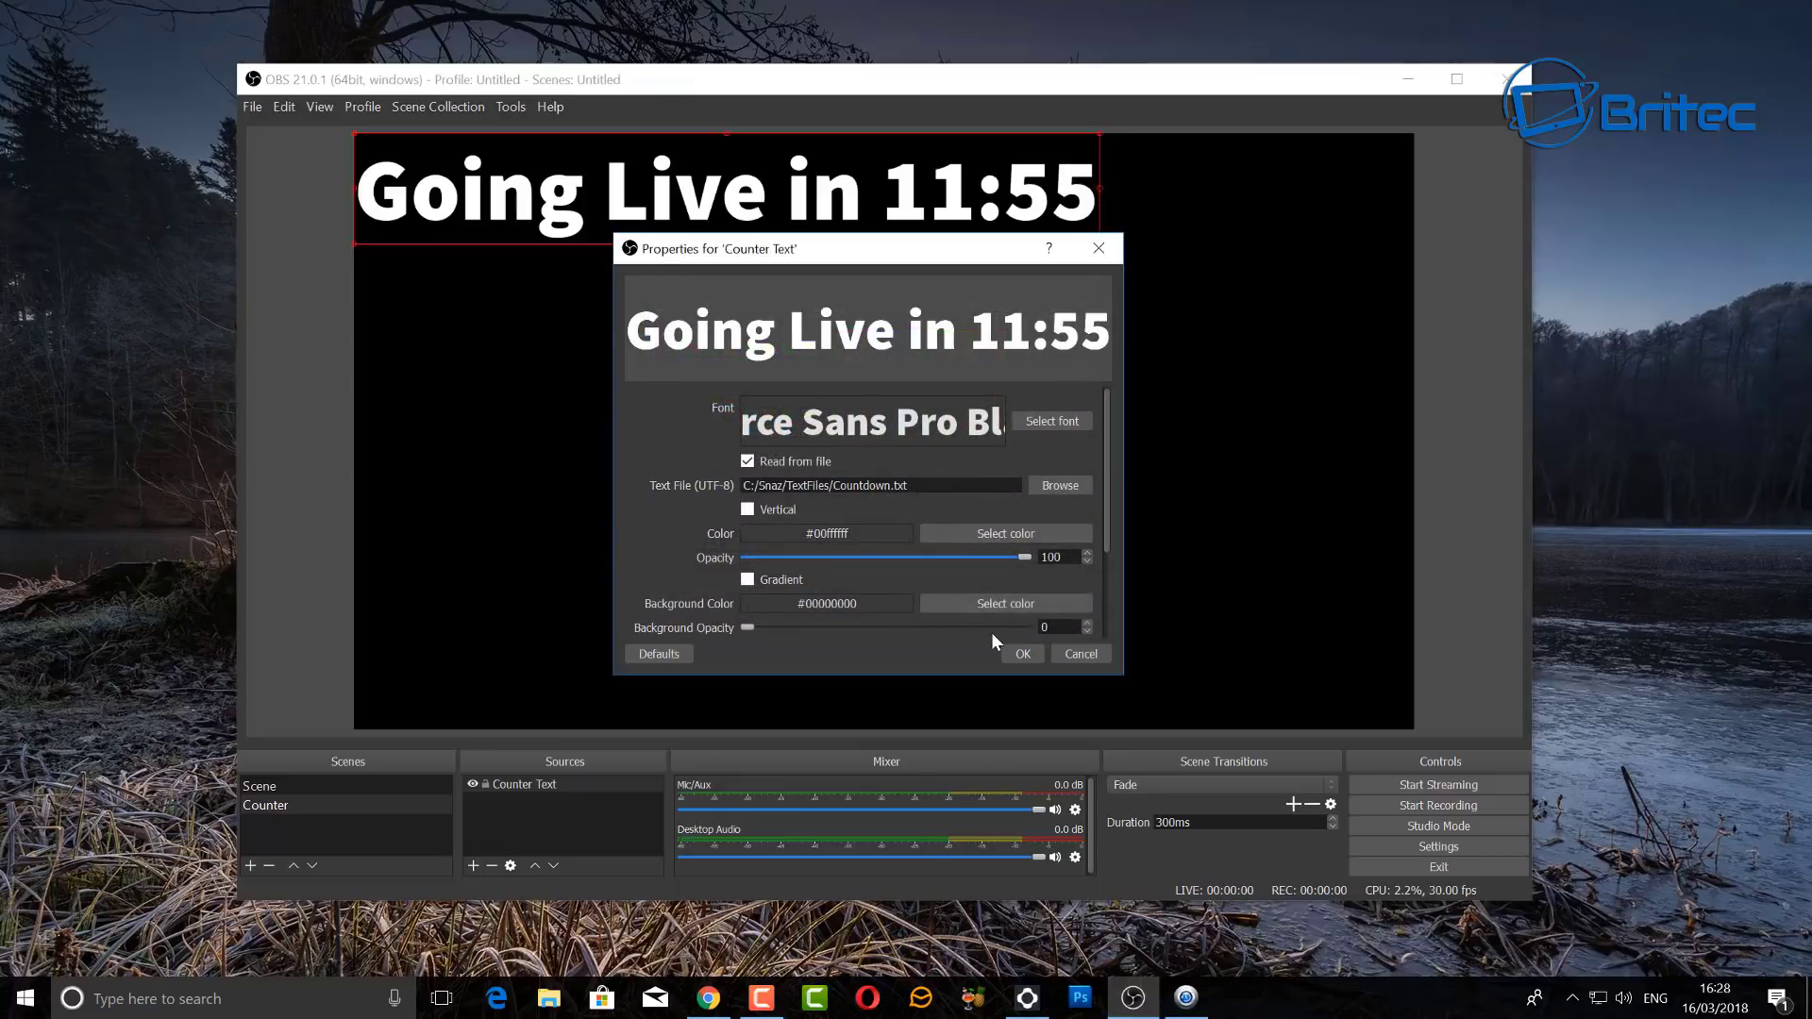
pyautogui.click(991, 604)
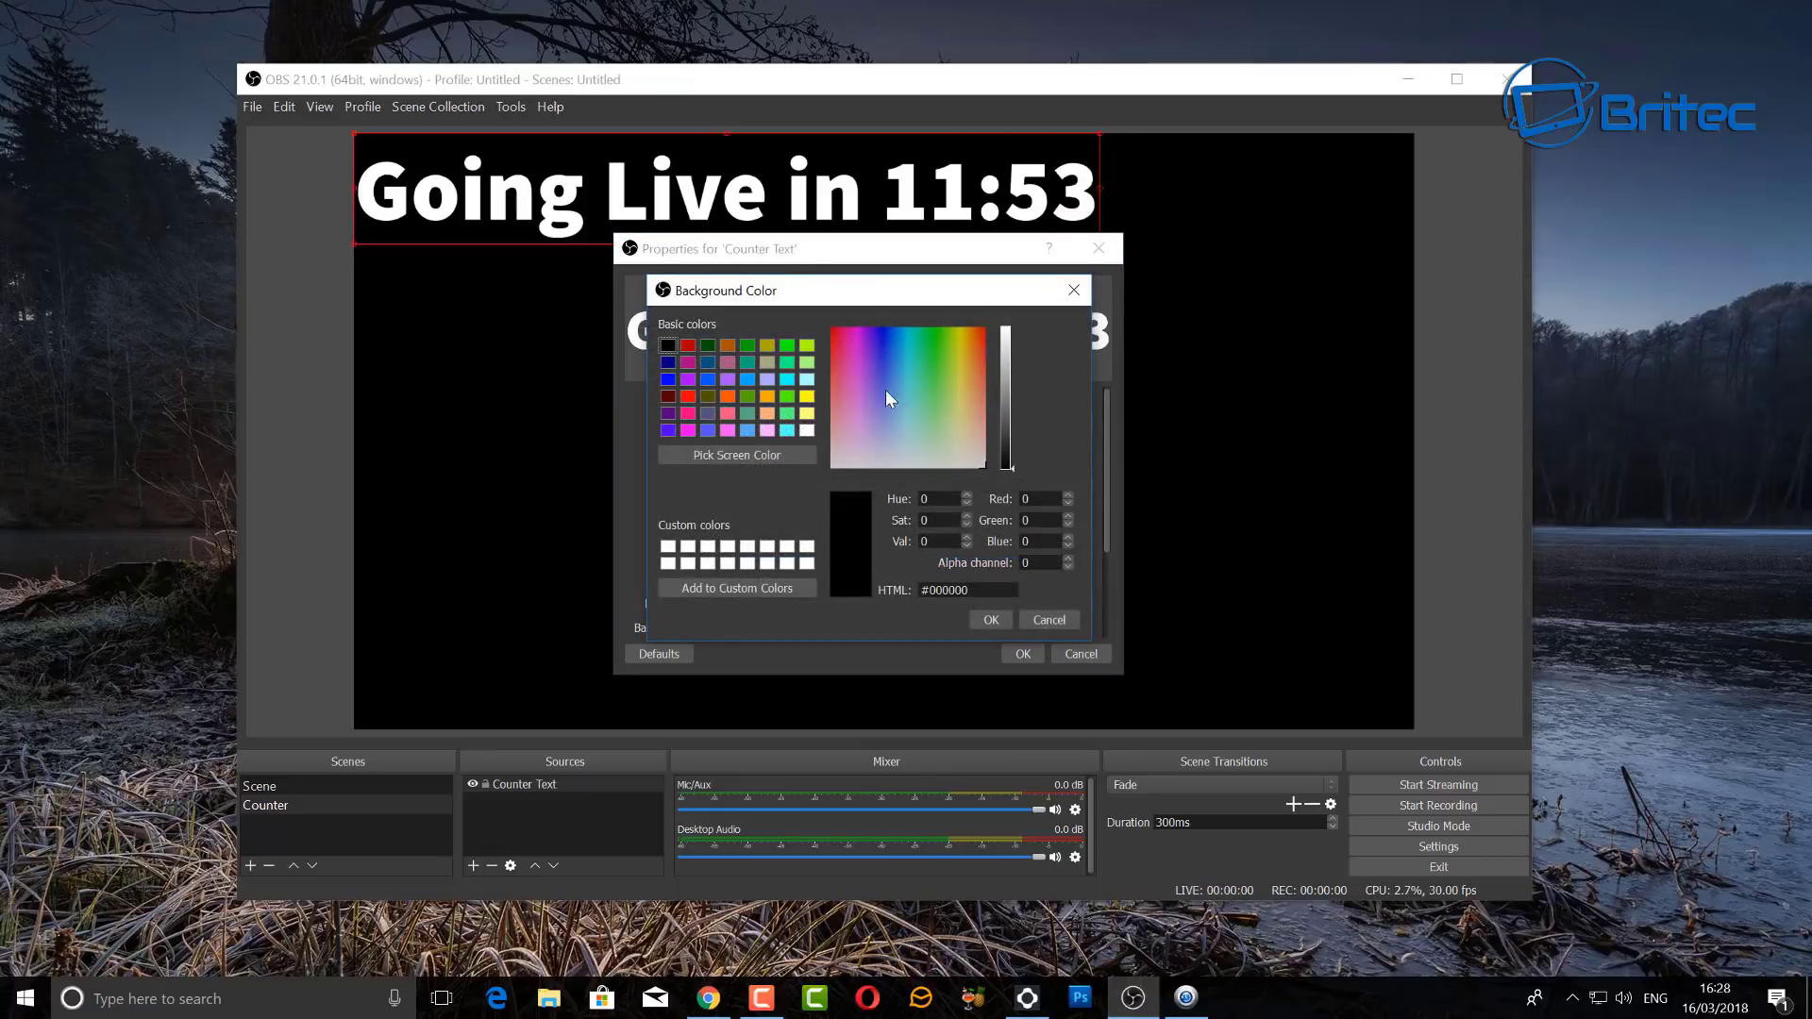
pyautogui.moveTo(886, 388); pyautogui.dragTo(872, 340)
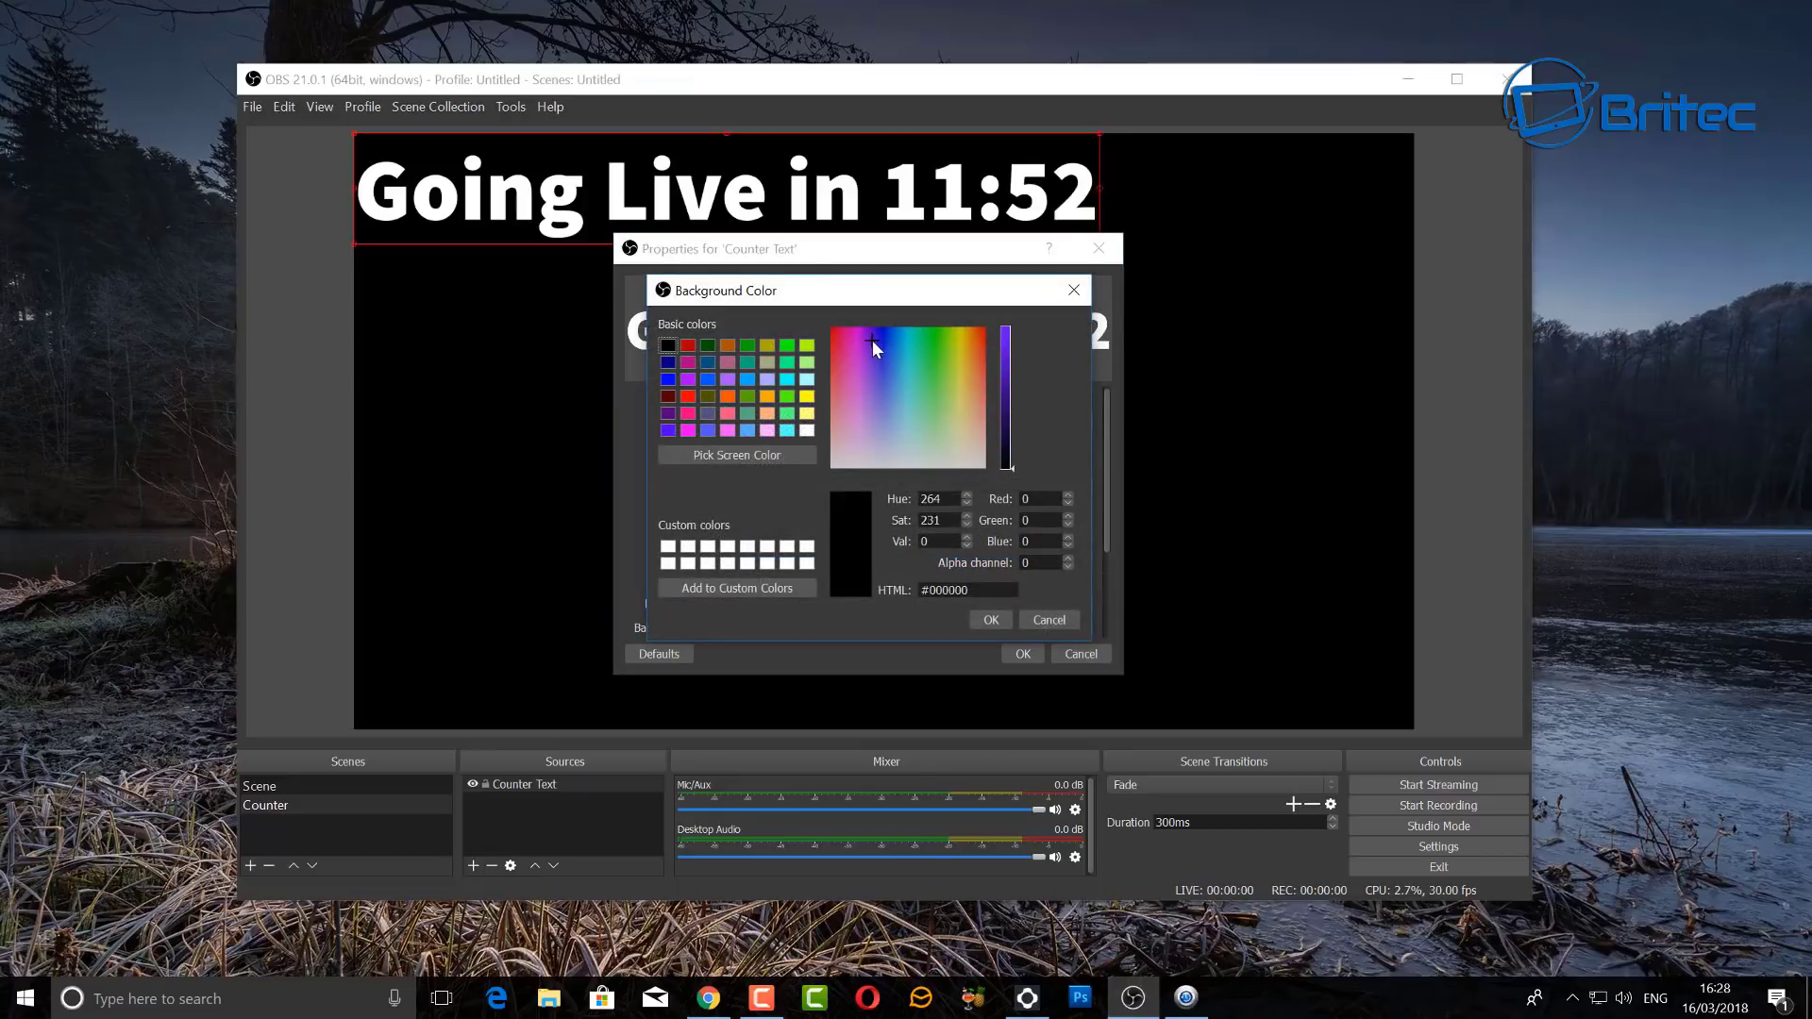
pyautogui.click(727, 378)
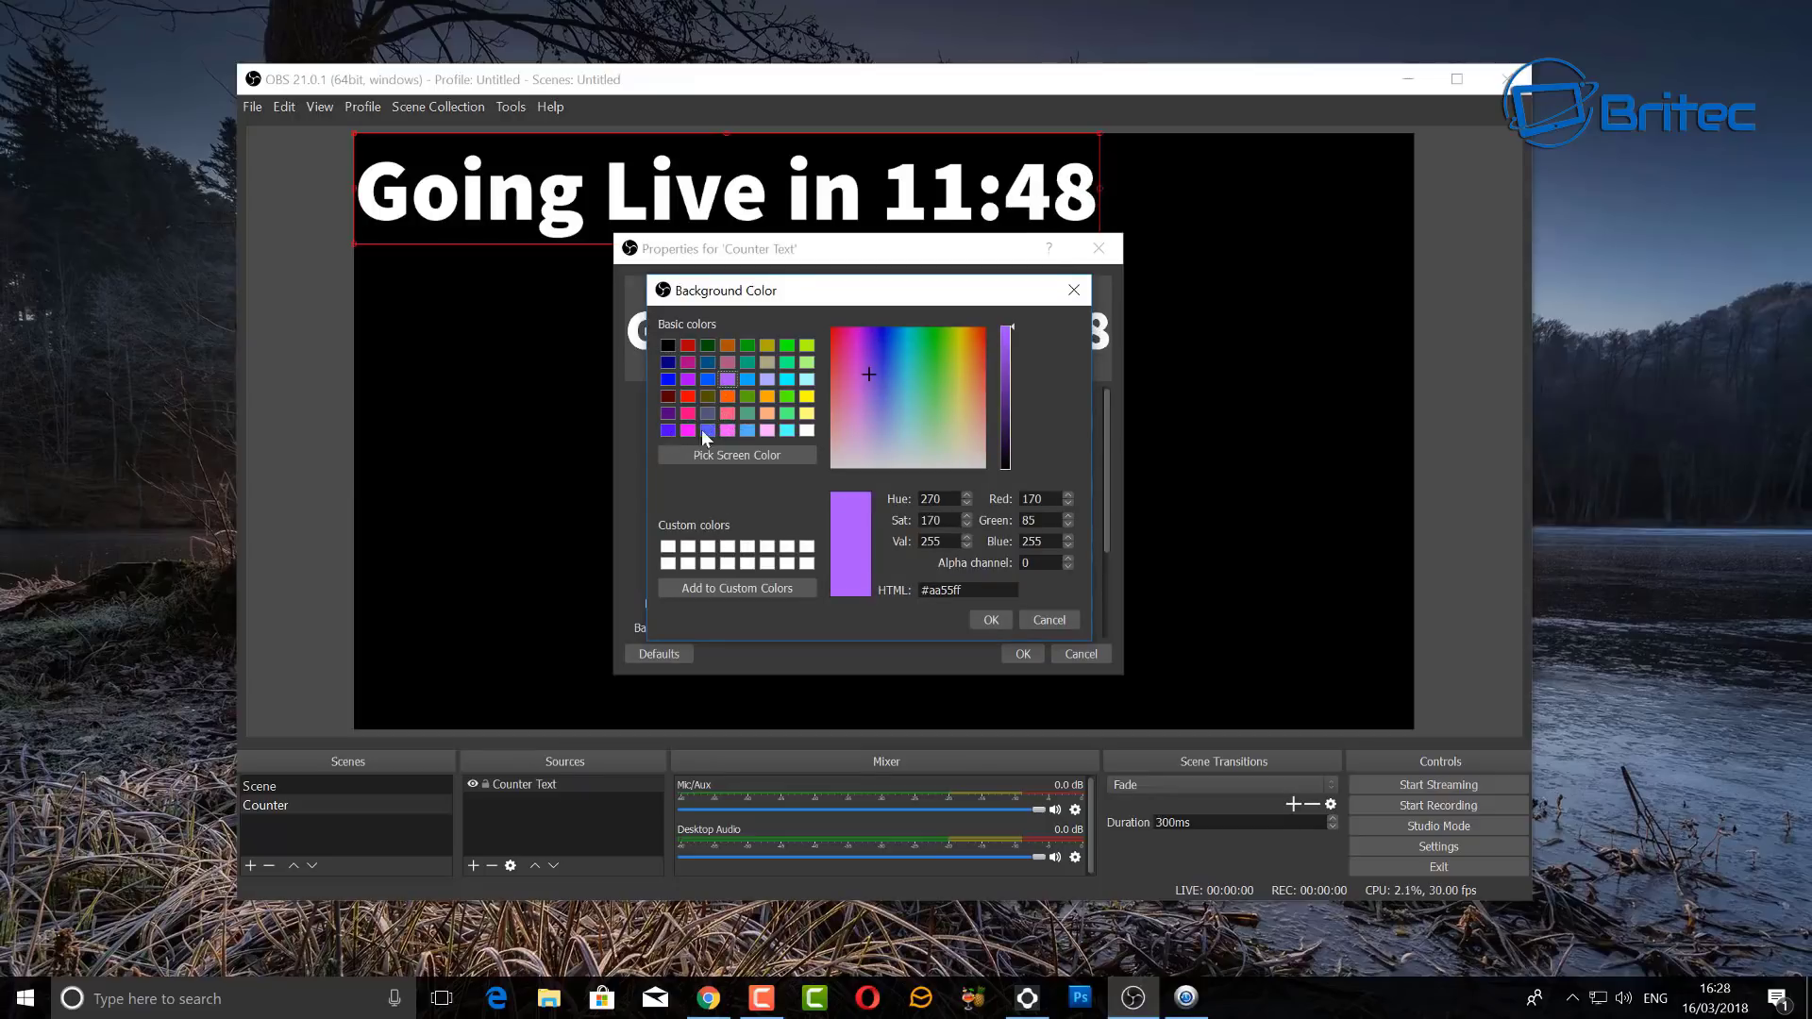
pyautogui.click(745, 428)
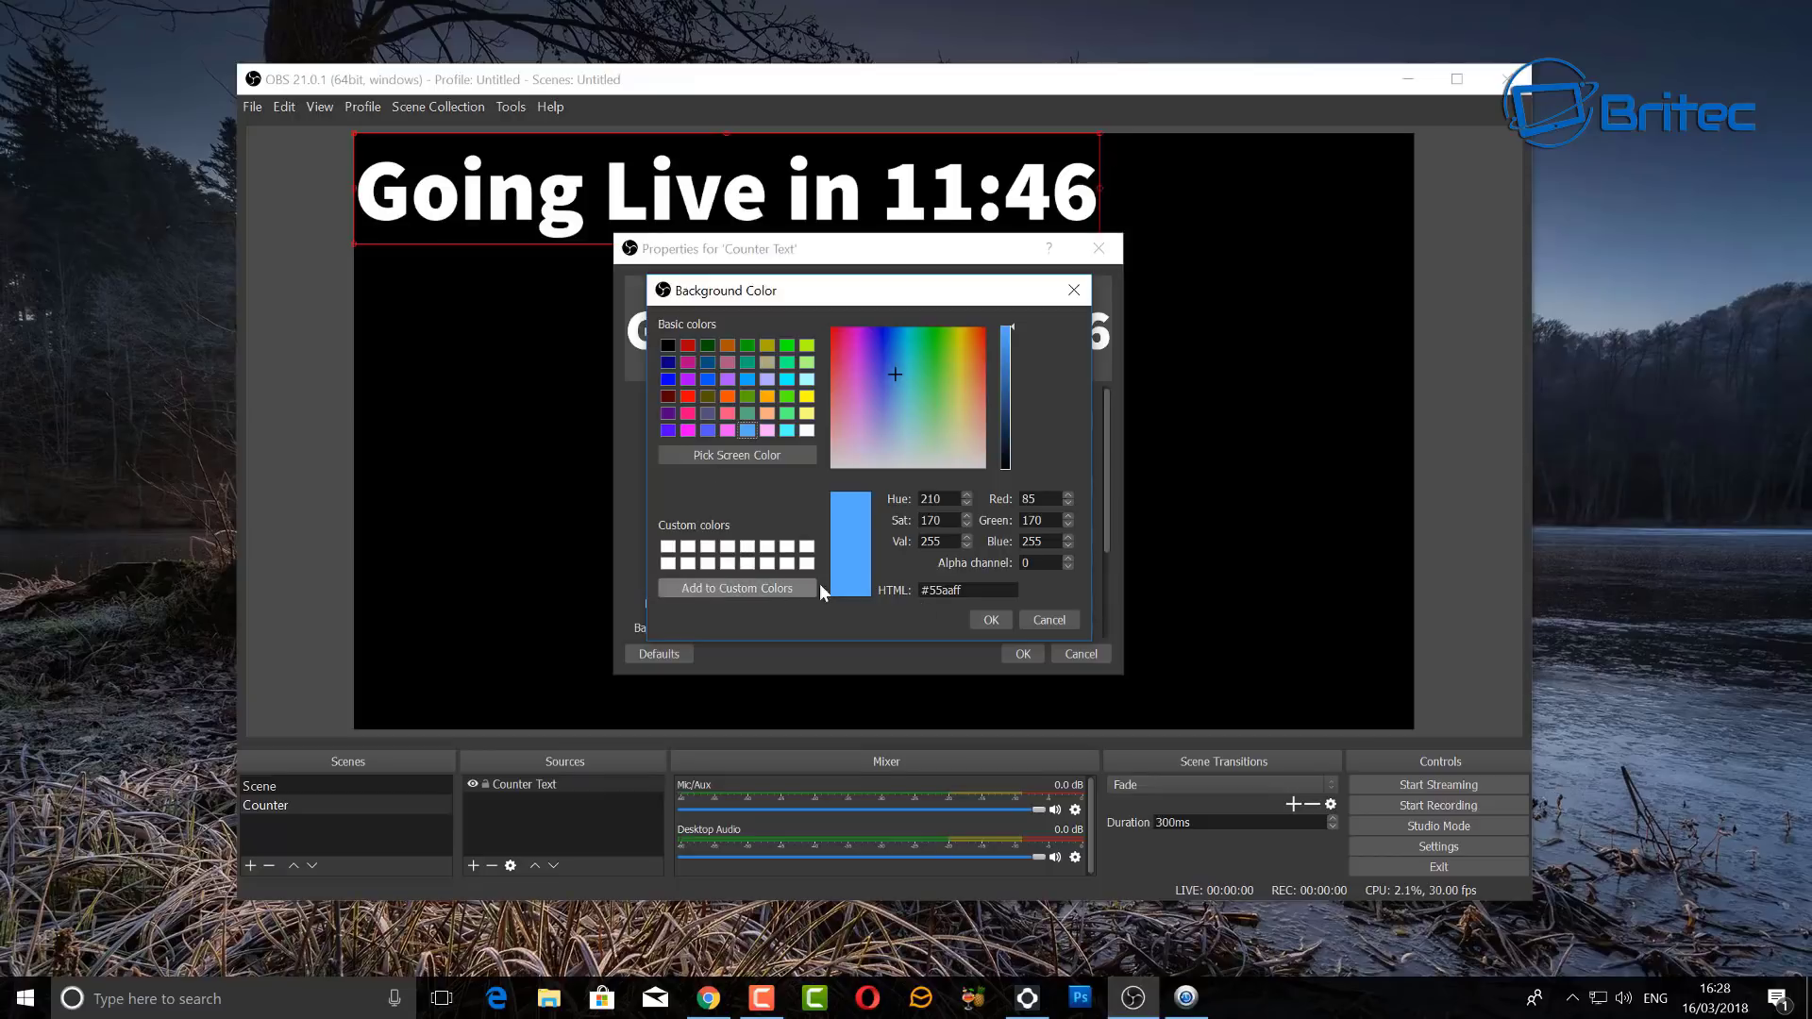
pyautogui.click(989, 620)
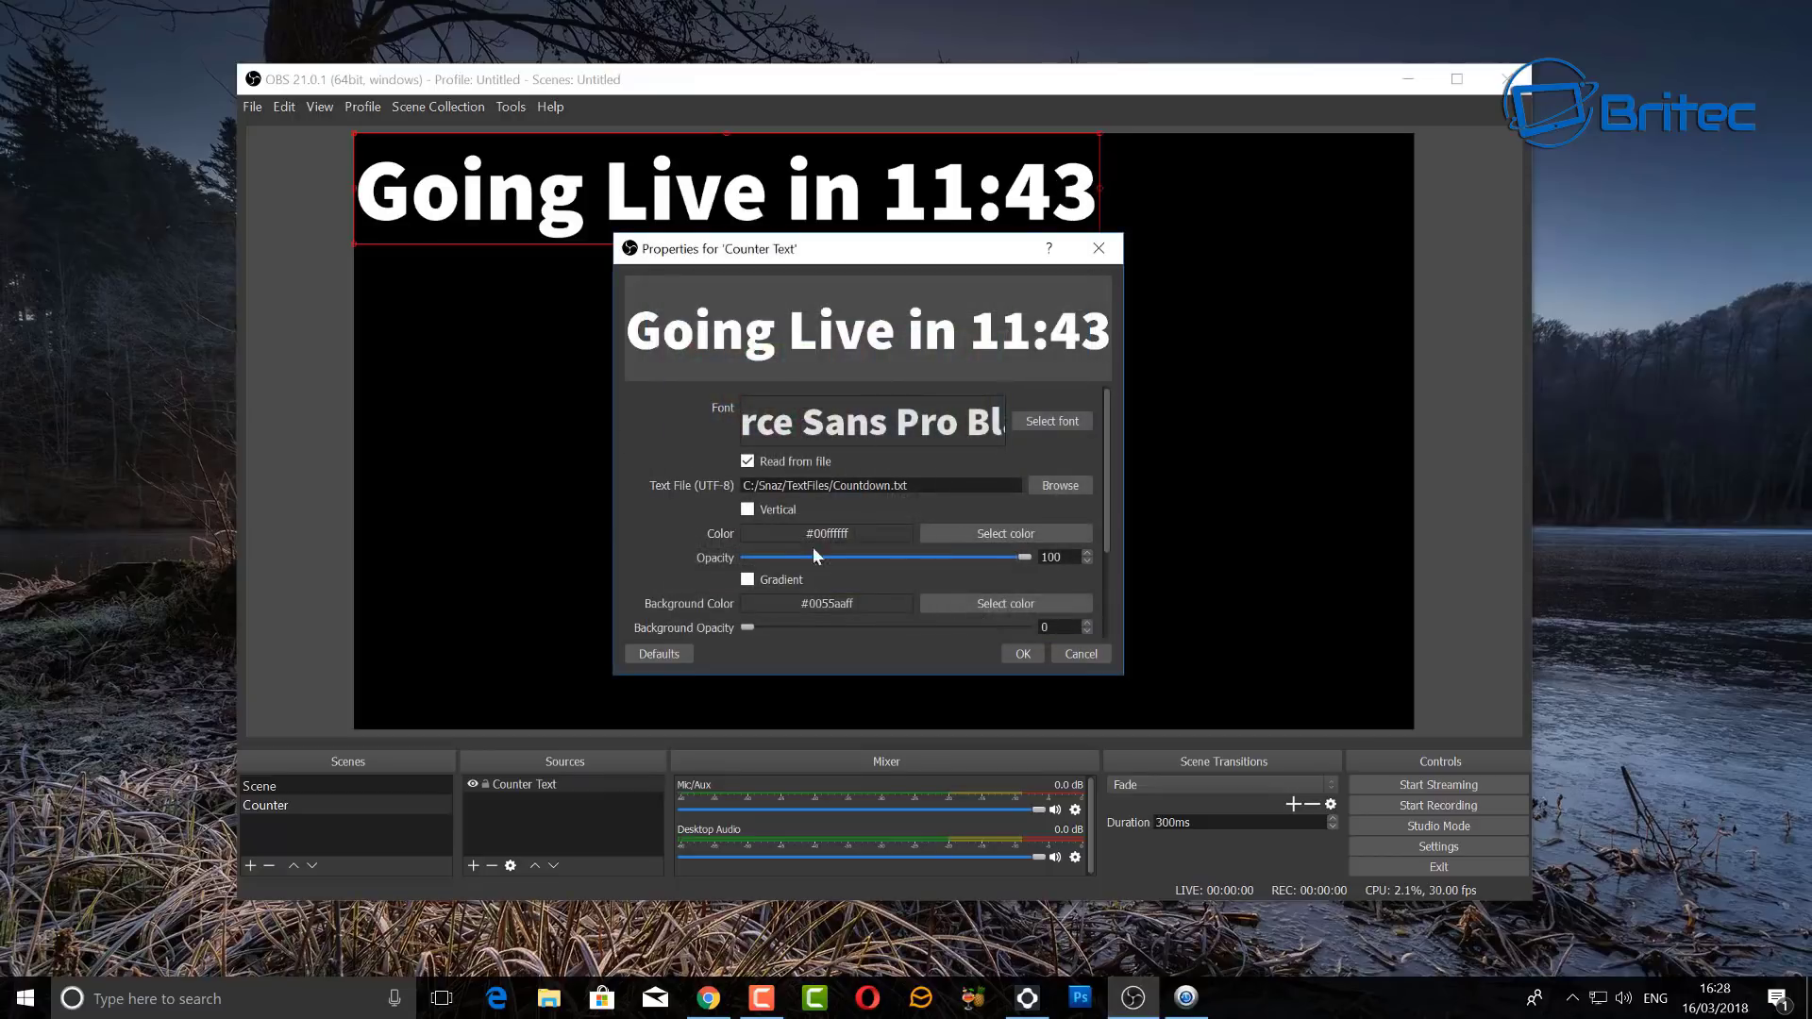
# - Leave the gradient off, apply the text settings, and move the countdown toward the canvas centre
pyautogui.click(747, 580)
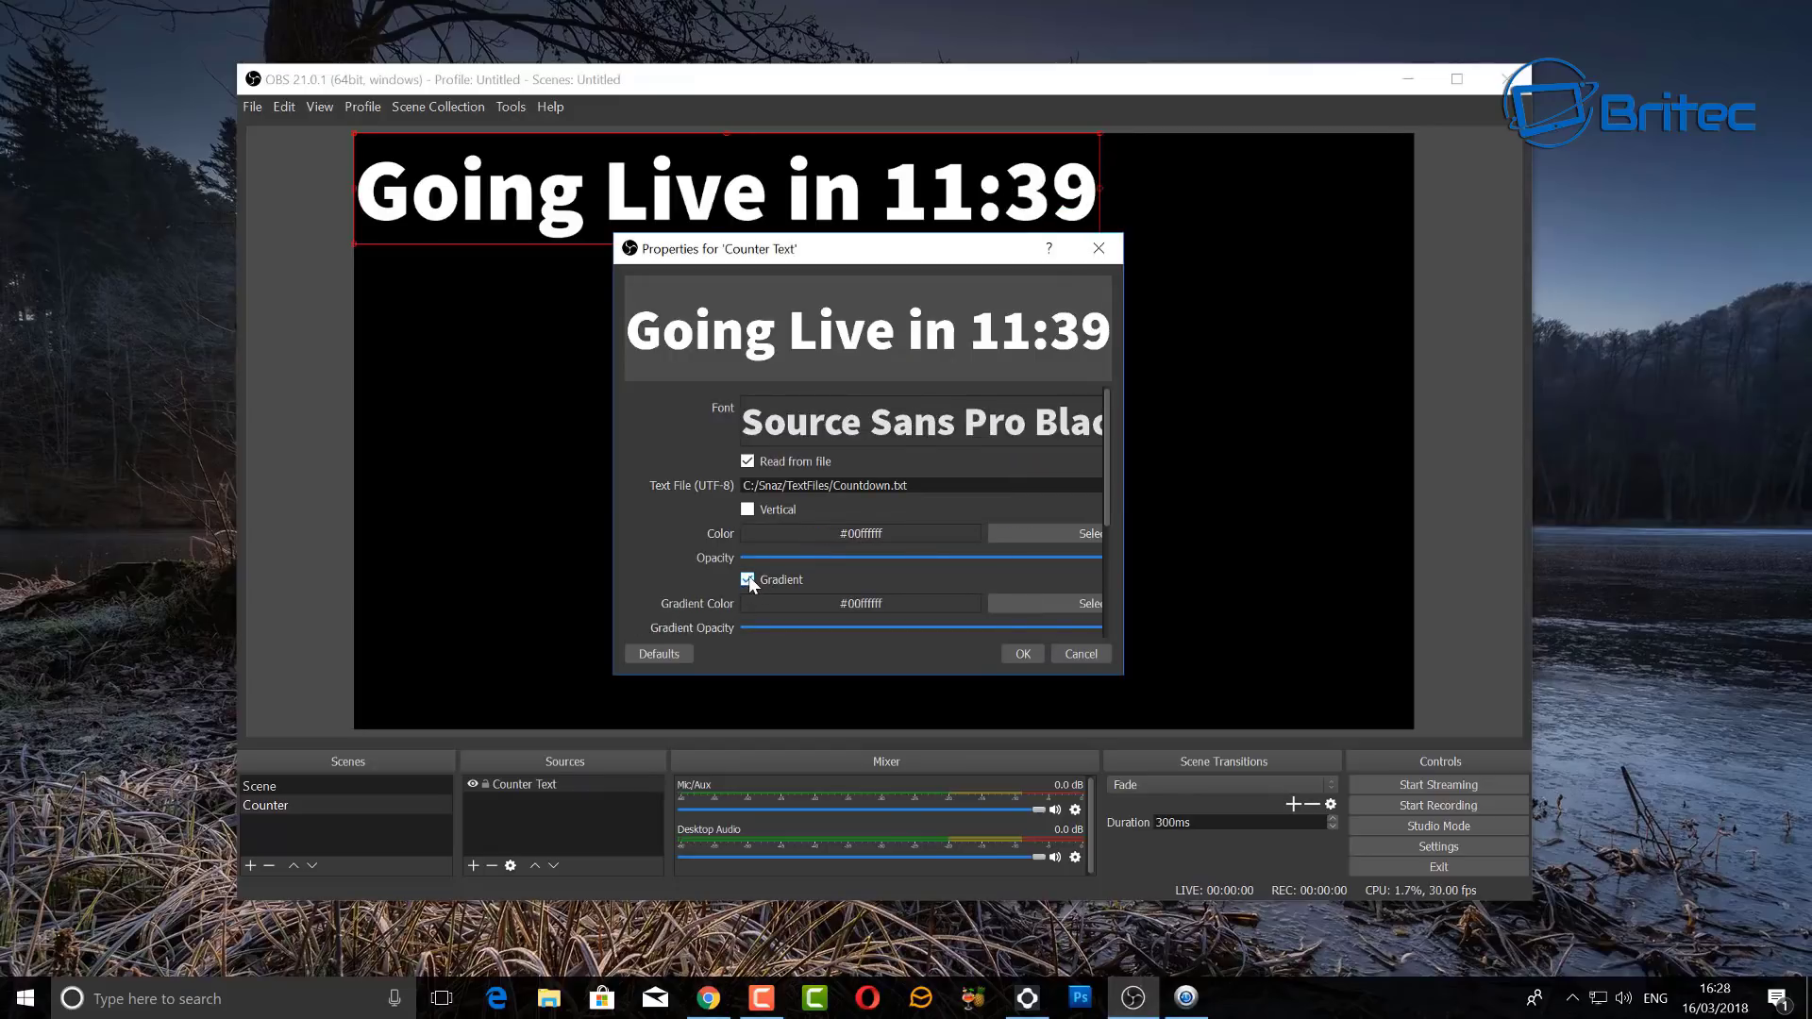
pyautogui.click(749, 580)
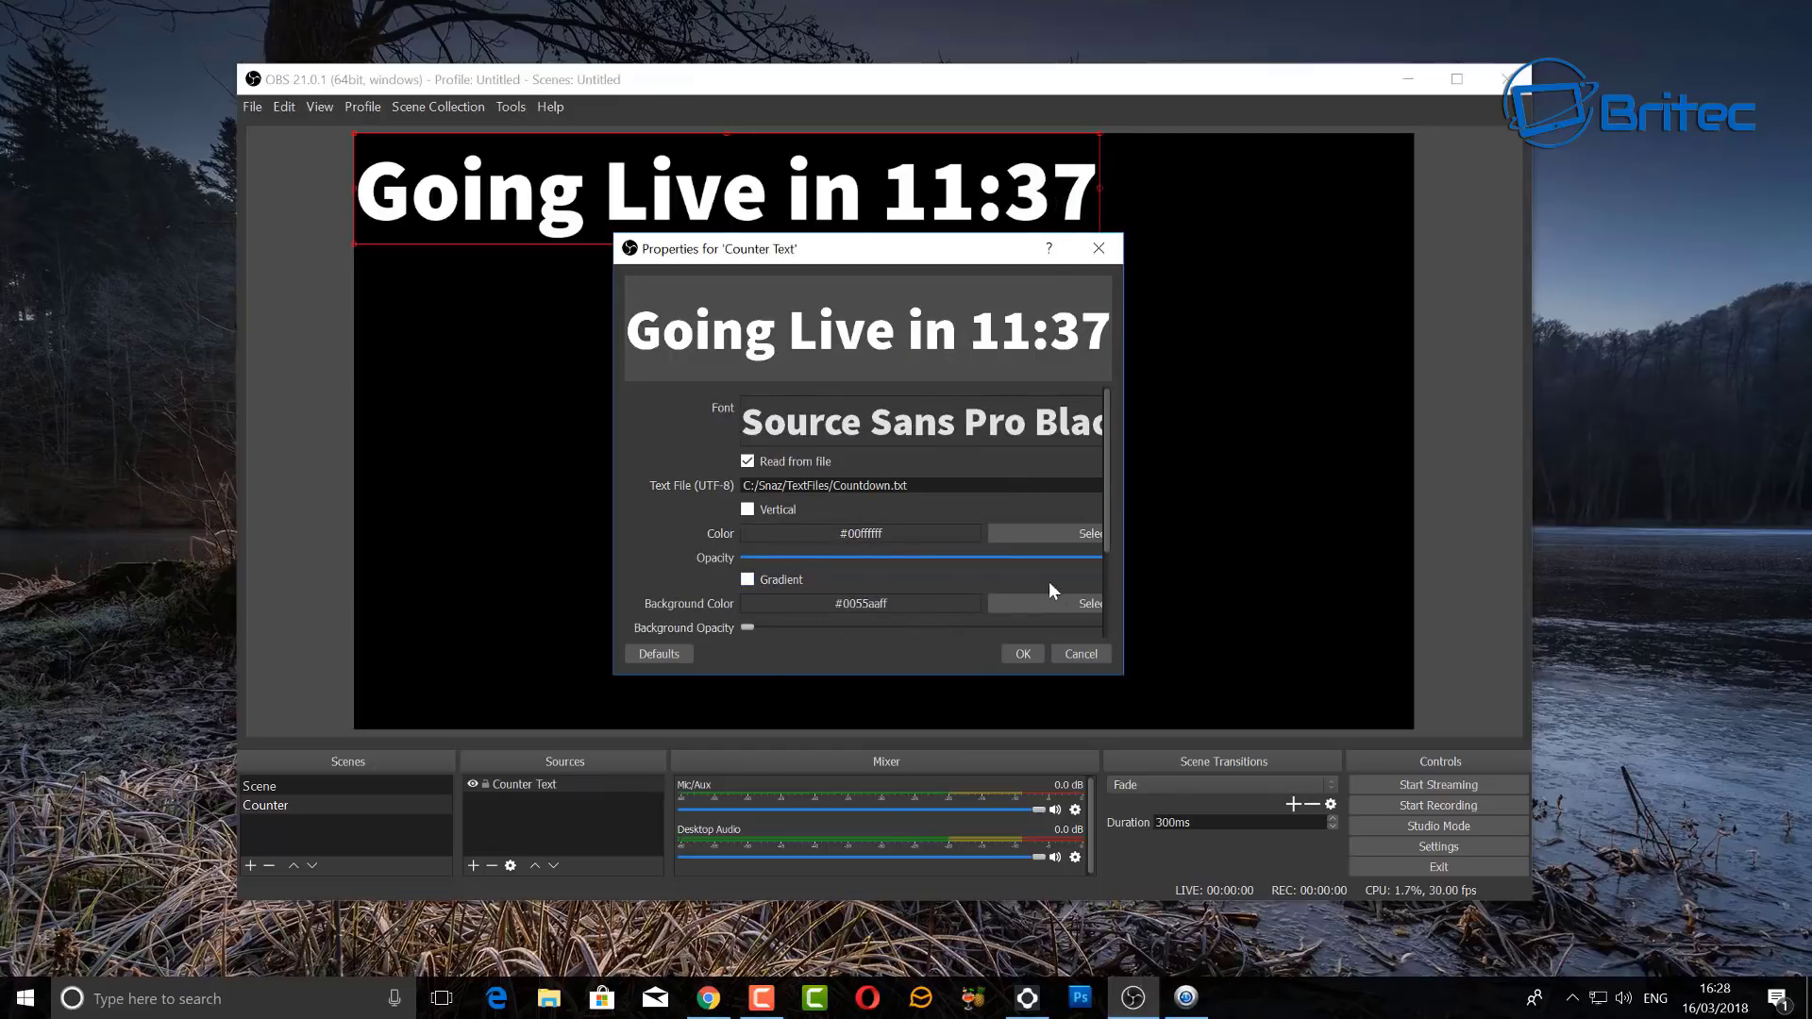
pyautogui.moveTo(1123, 617); pyautogui.dragTo(1312, 619)
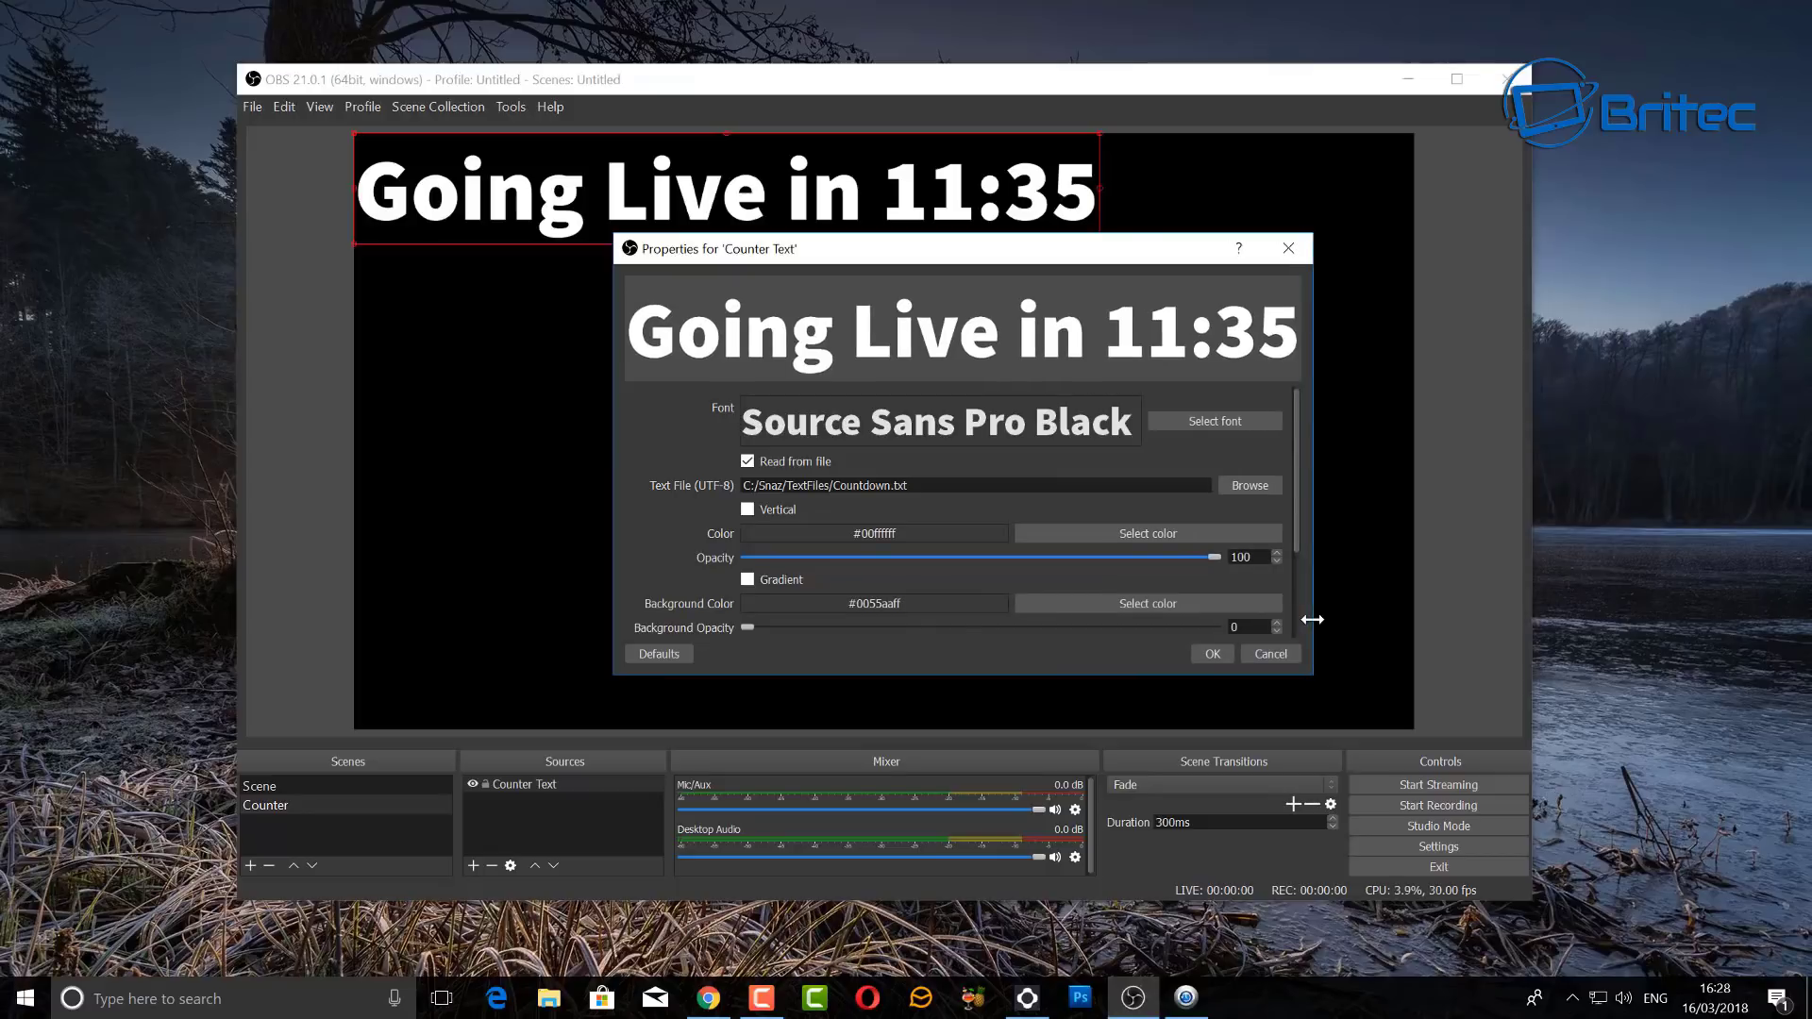
pyautogui.moveTo(955, 262); pyautogui.dragTo(880, 256)
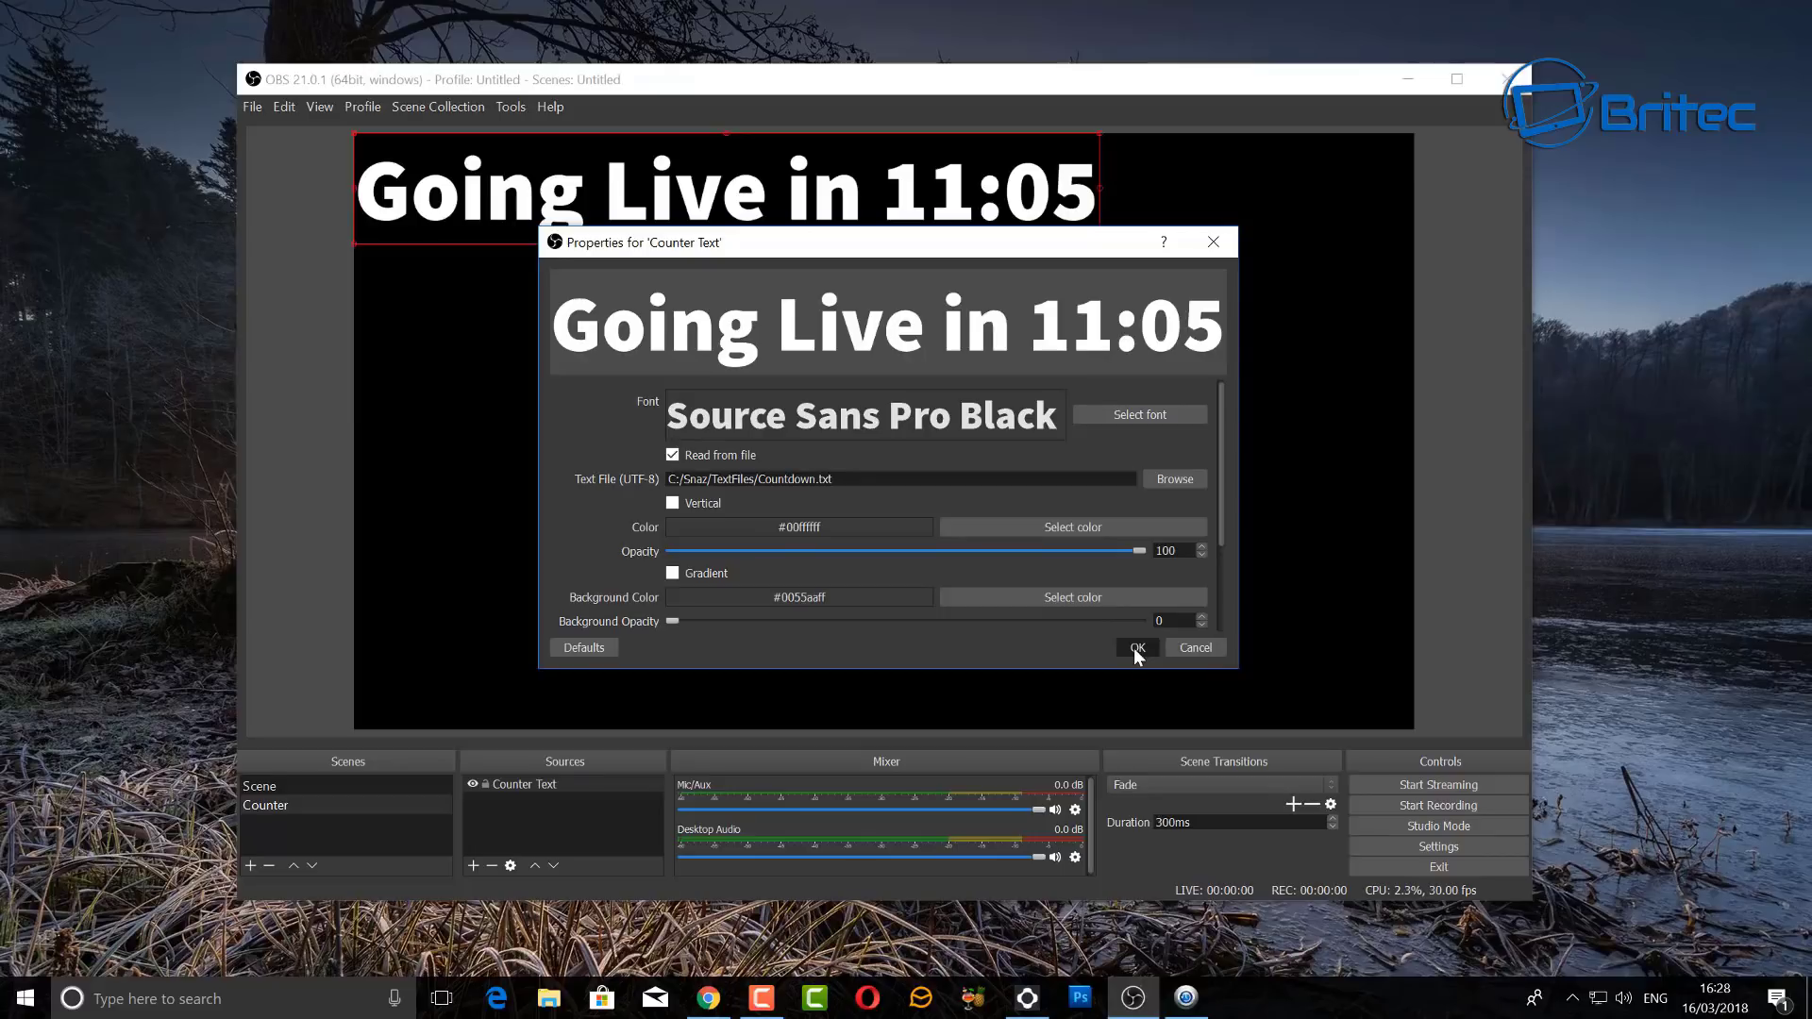
pyautogui.click(1134, 648)
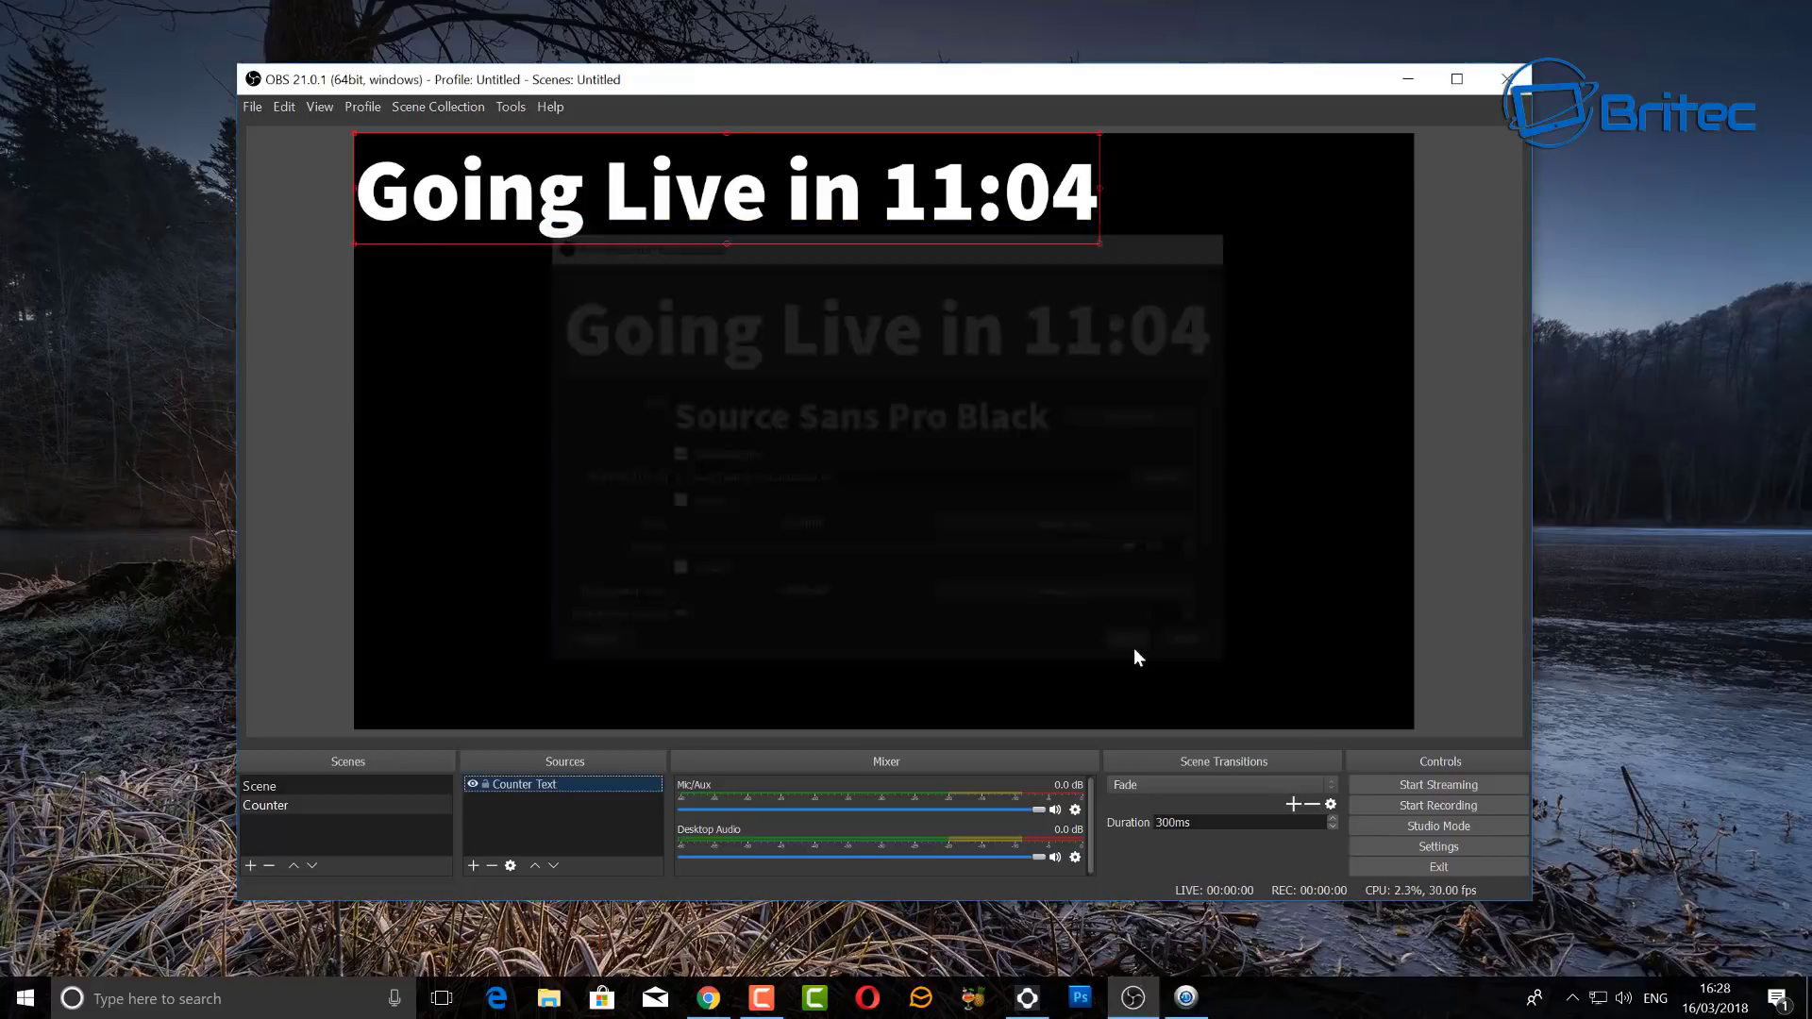
pyautogui.moveTo(728, 197); pyautogui.dragTo(887, 557)
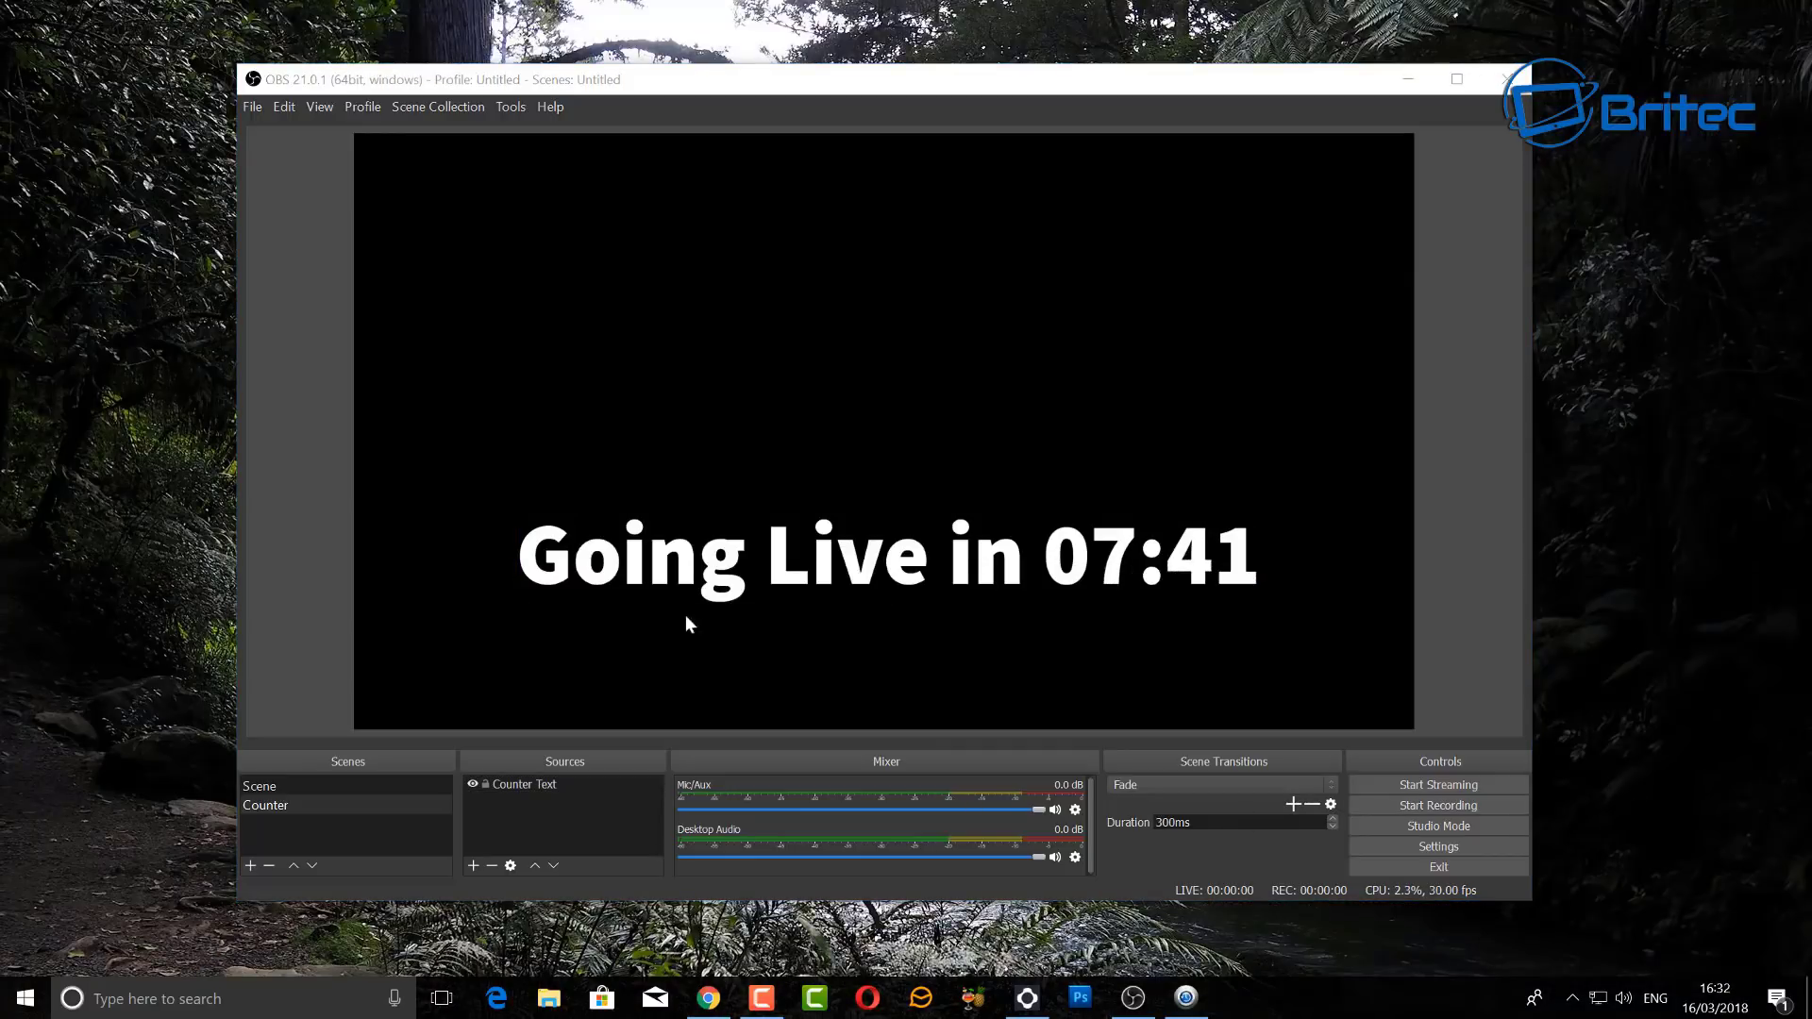
# - Add a new image source named 'Background' to the scene
pyautogui.rightClick(511, 814)
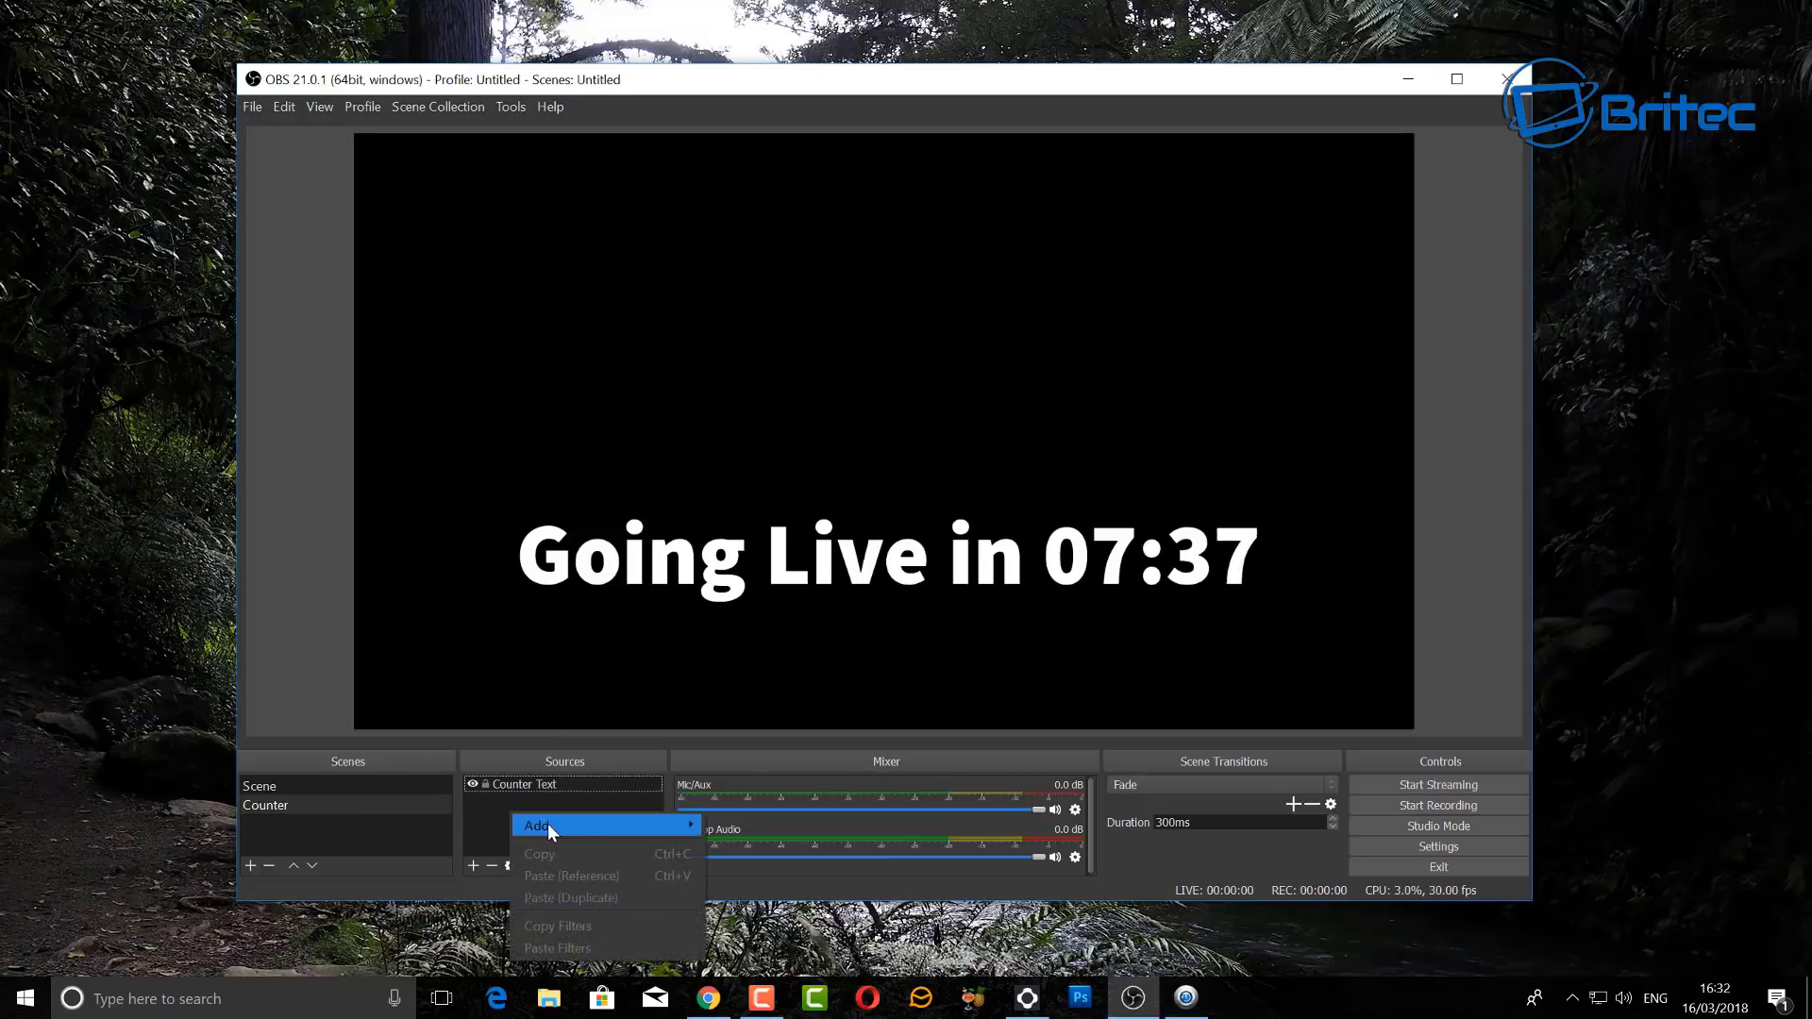
pyautogui.moveTo(547, 823)
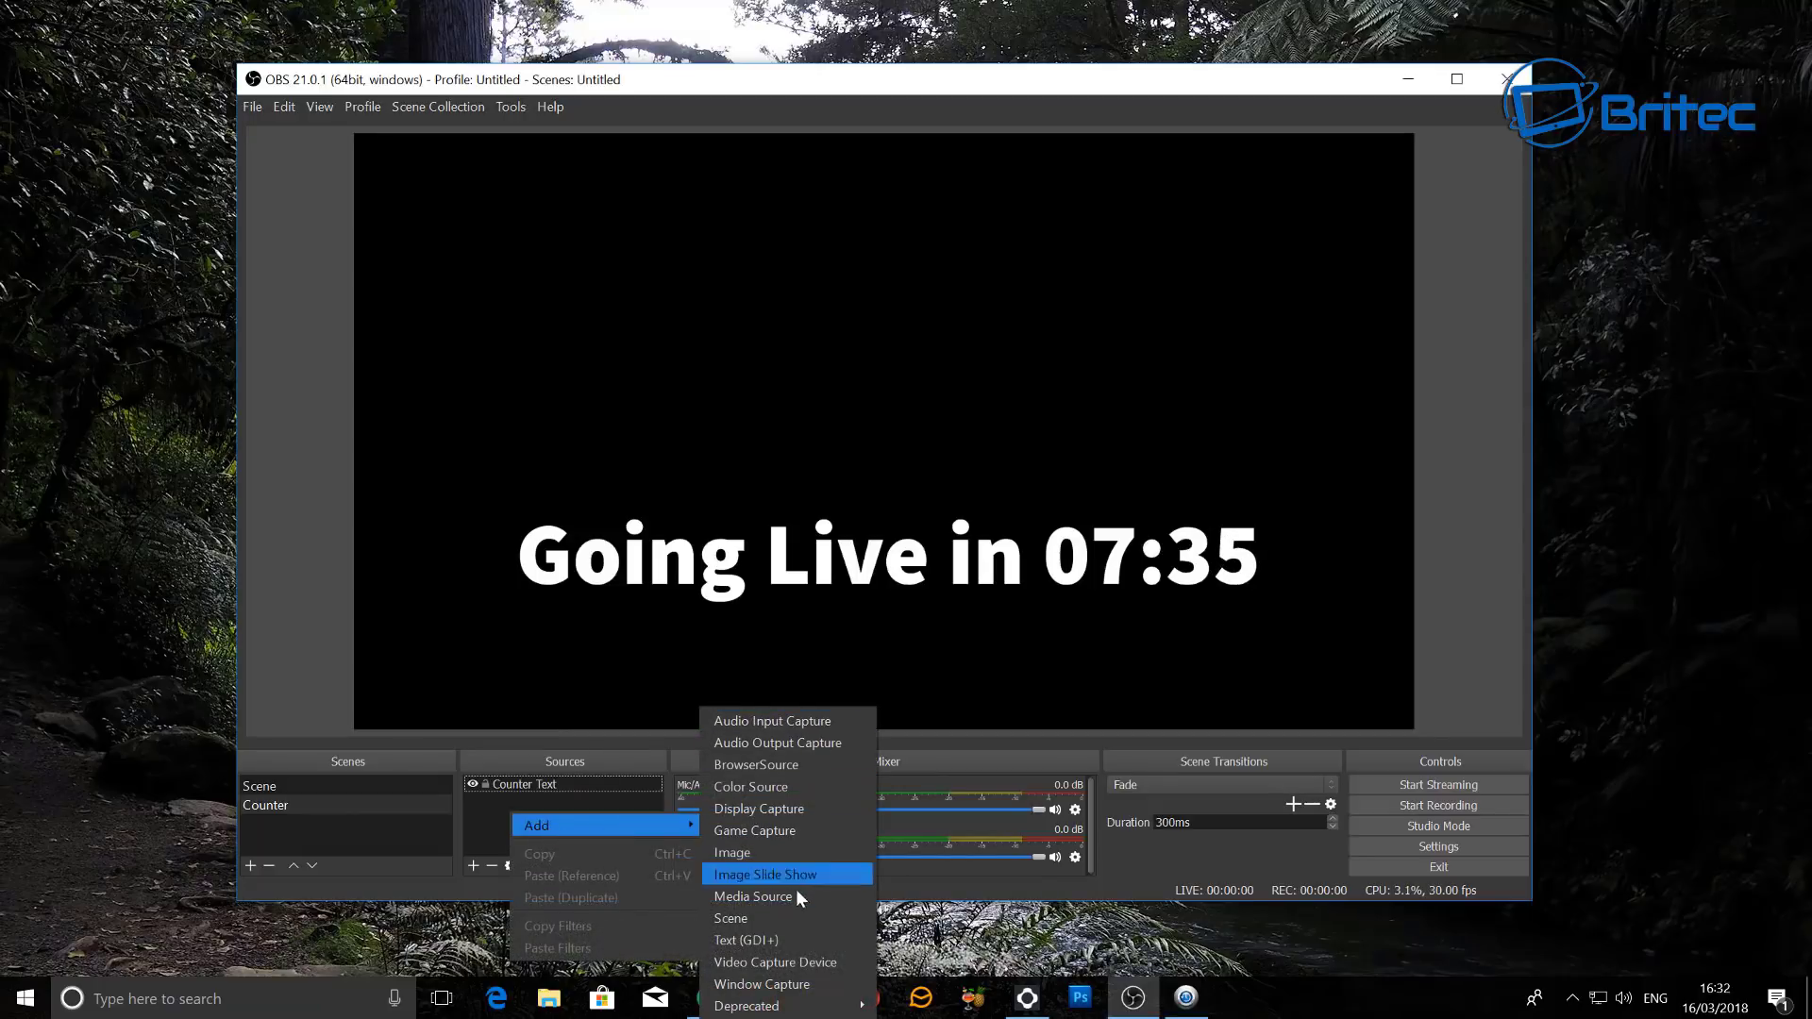
pyautogui.click(742, 855)
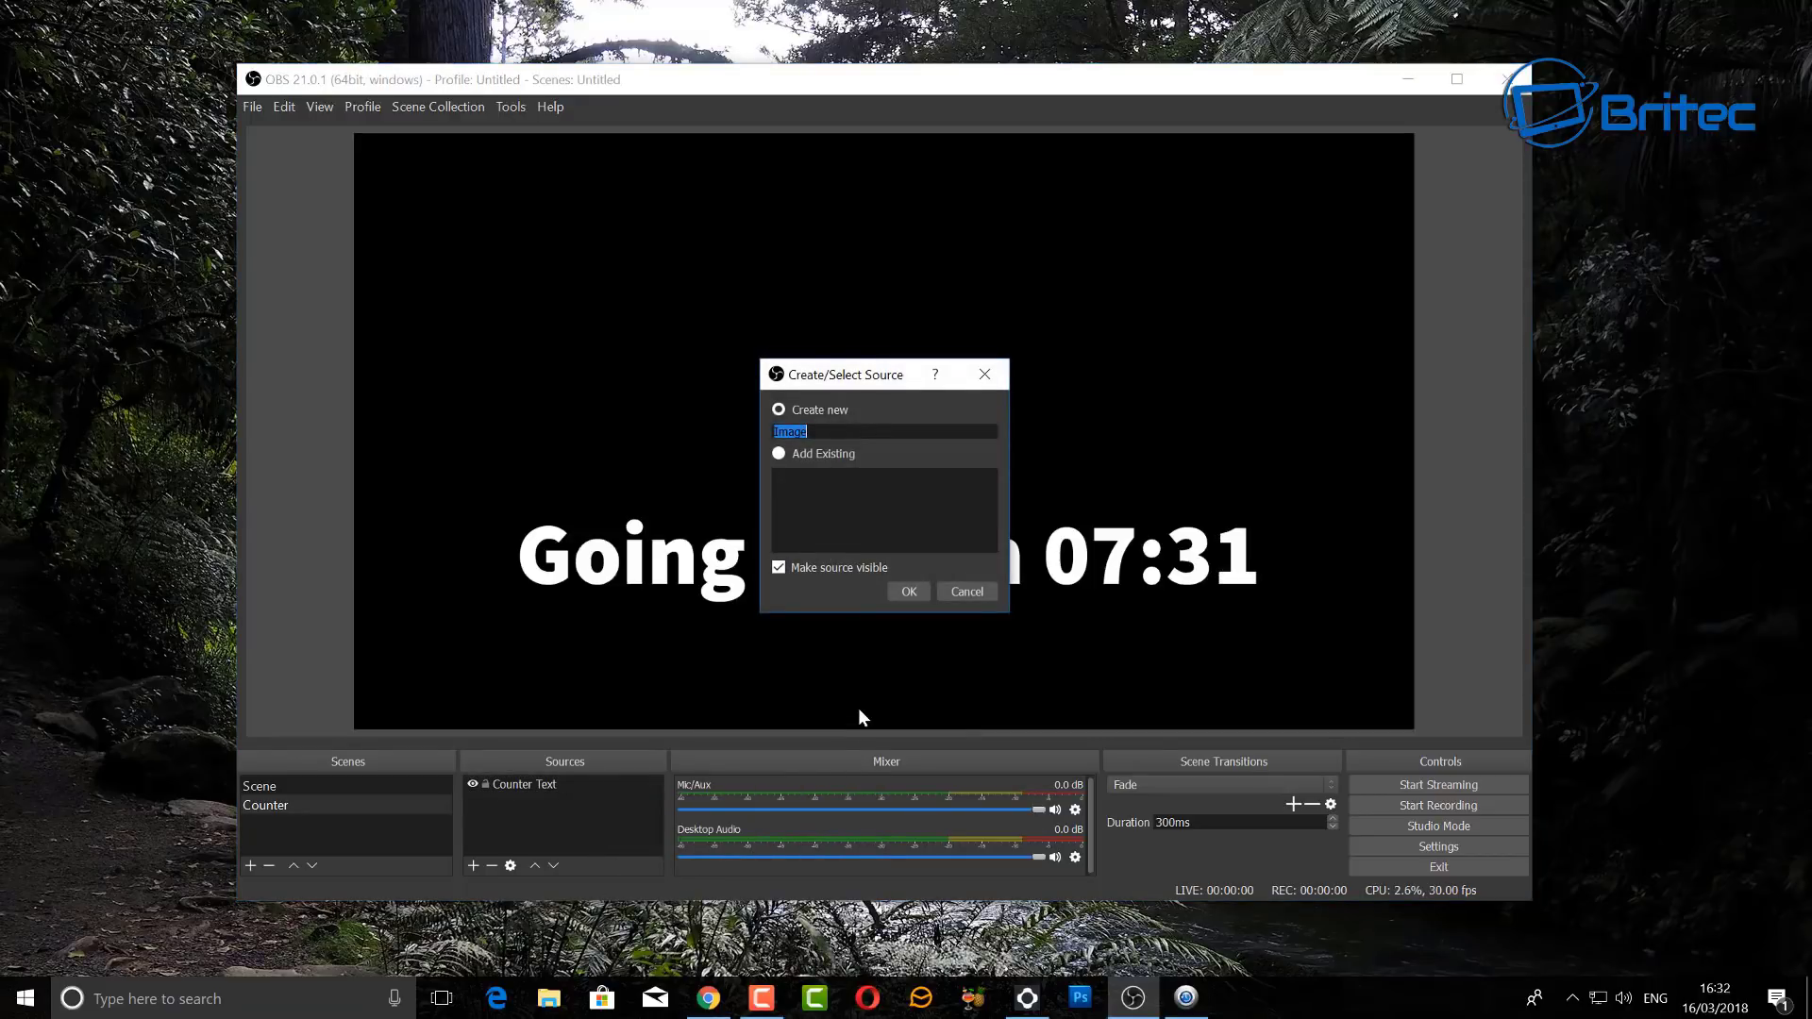
pyautogui.write('Ba')
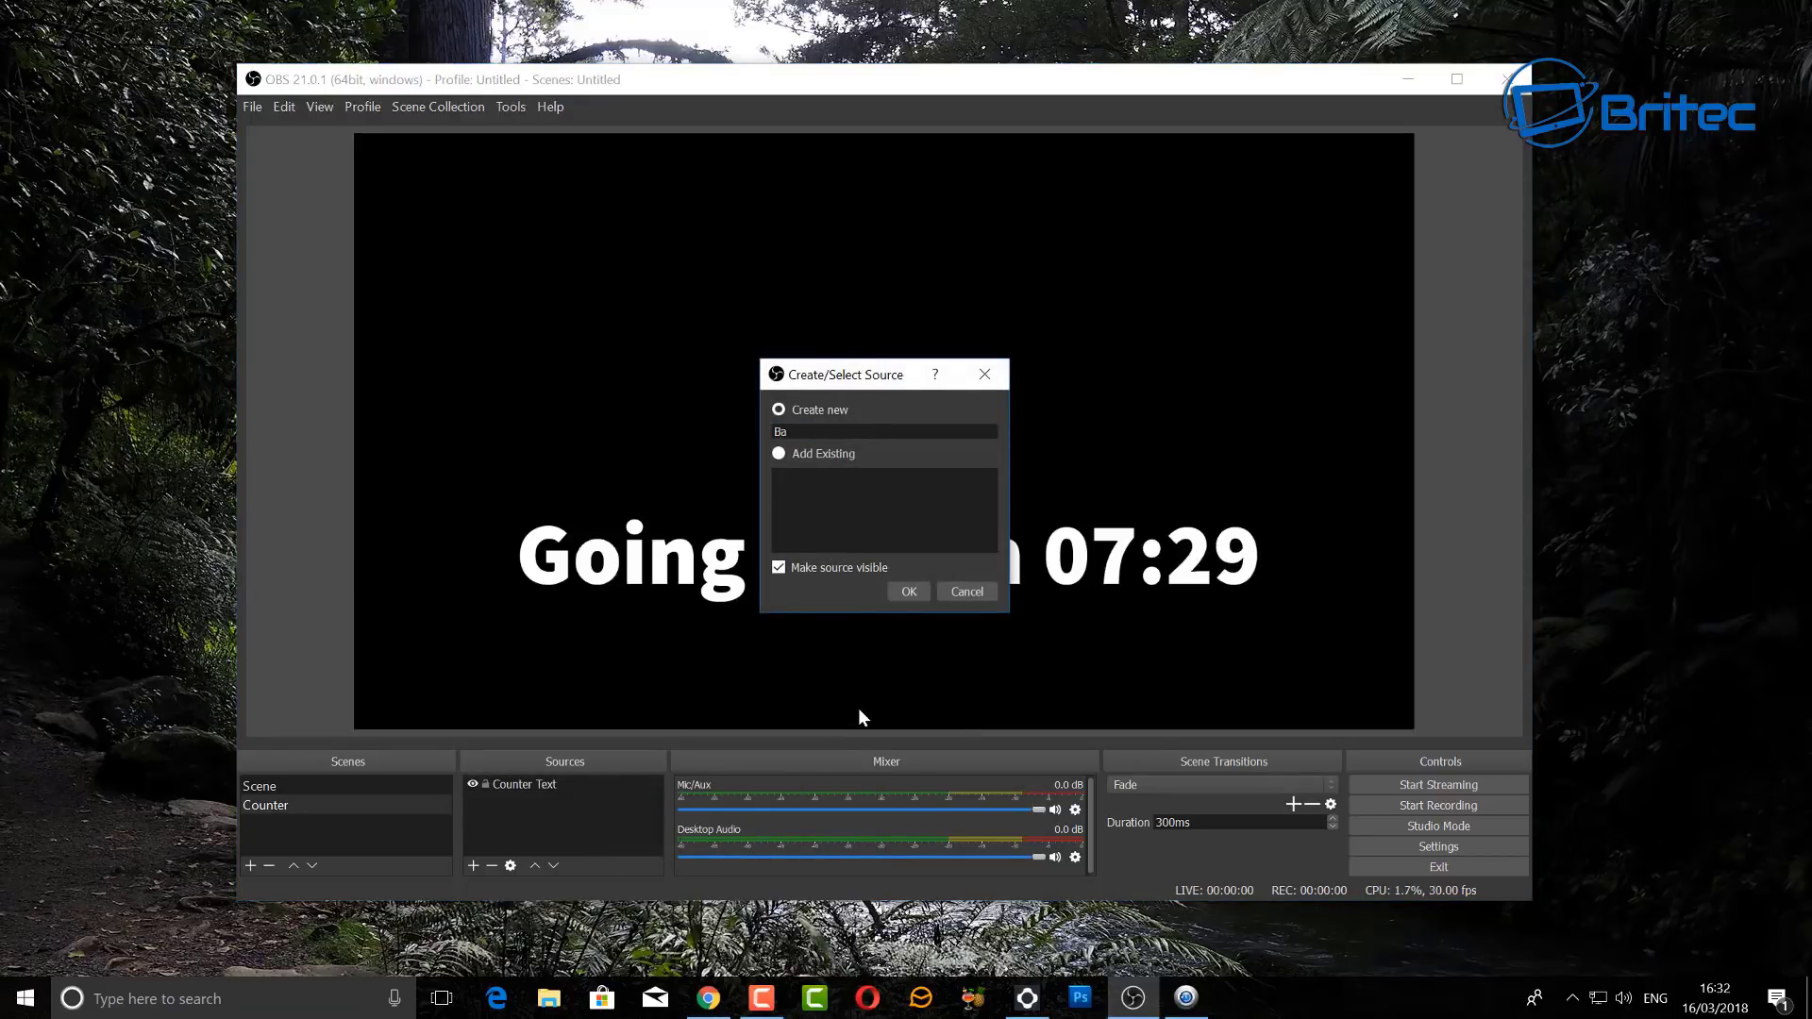
pyautogui.write('ckgroun')
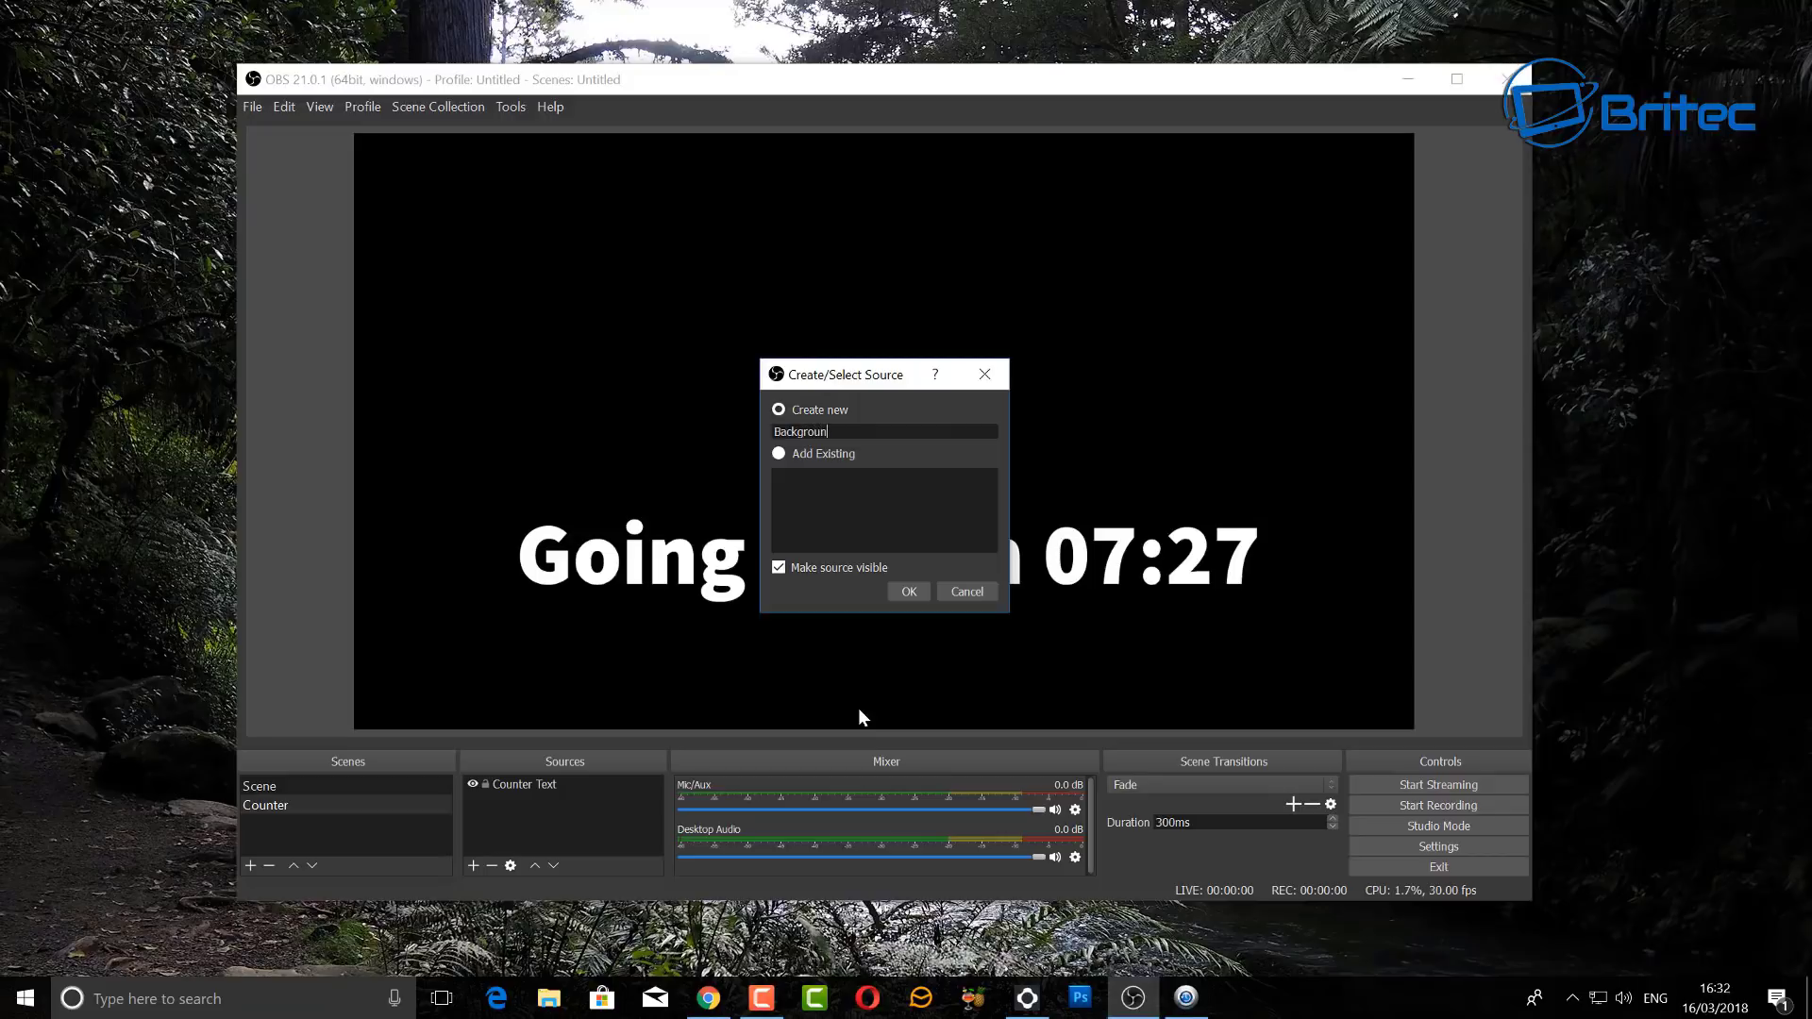
pyautogui.write('d')
pyautogui.click(909, 592)
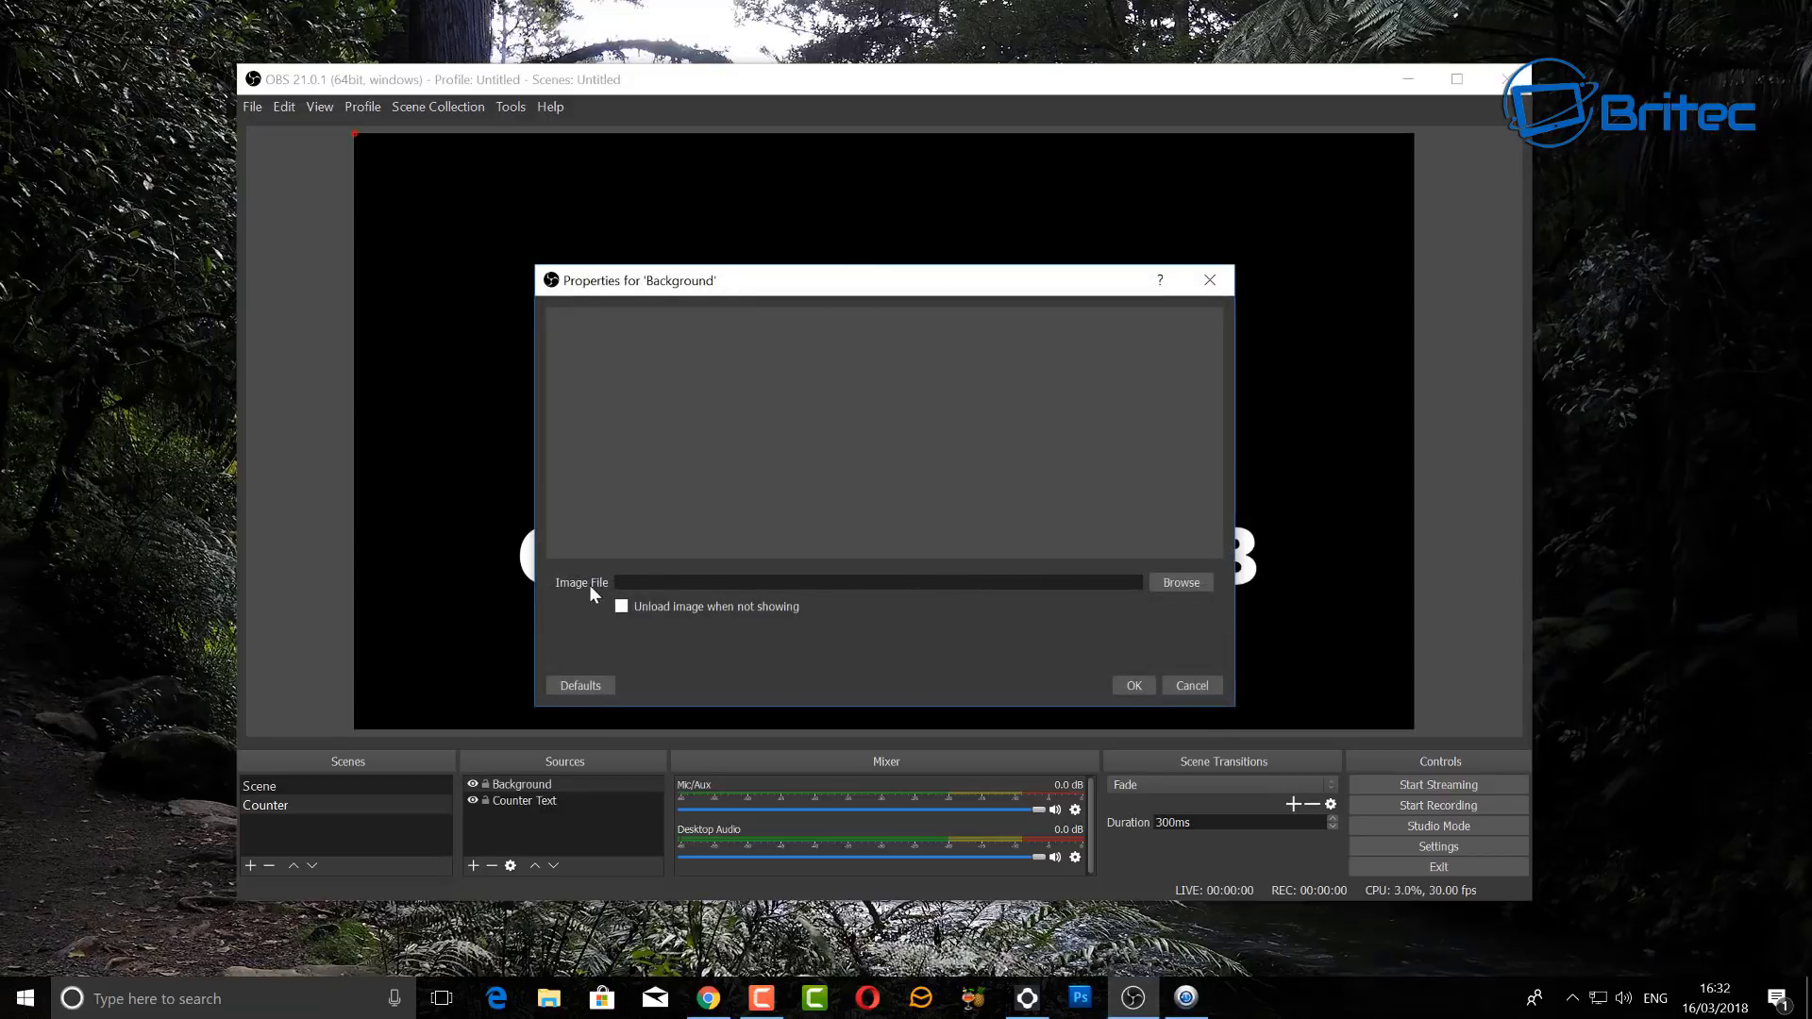
# - Load counter.png as the Background image and apply the settings
pyautogui.click(1168, 585)
pyautogui.moveTo(886, 311); pyautogui.dragTo(892, 234)
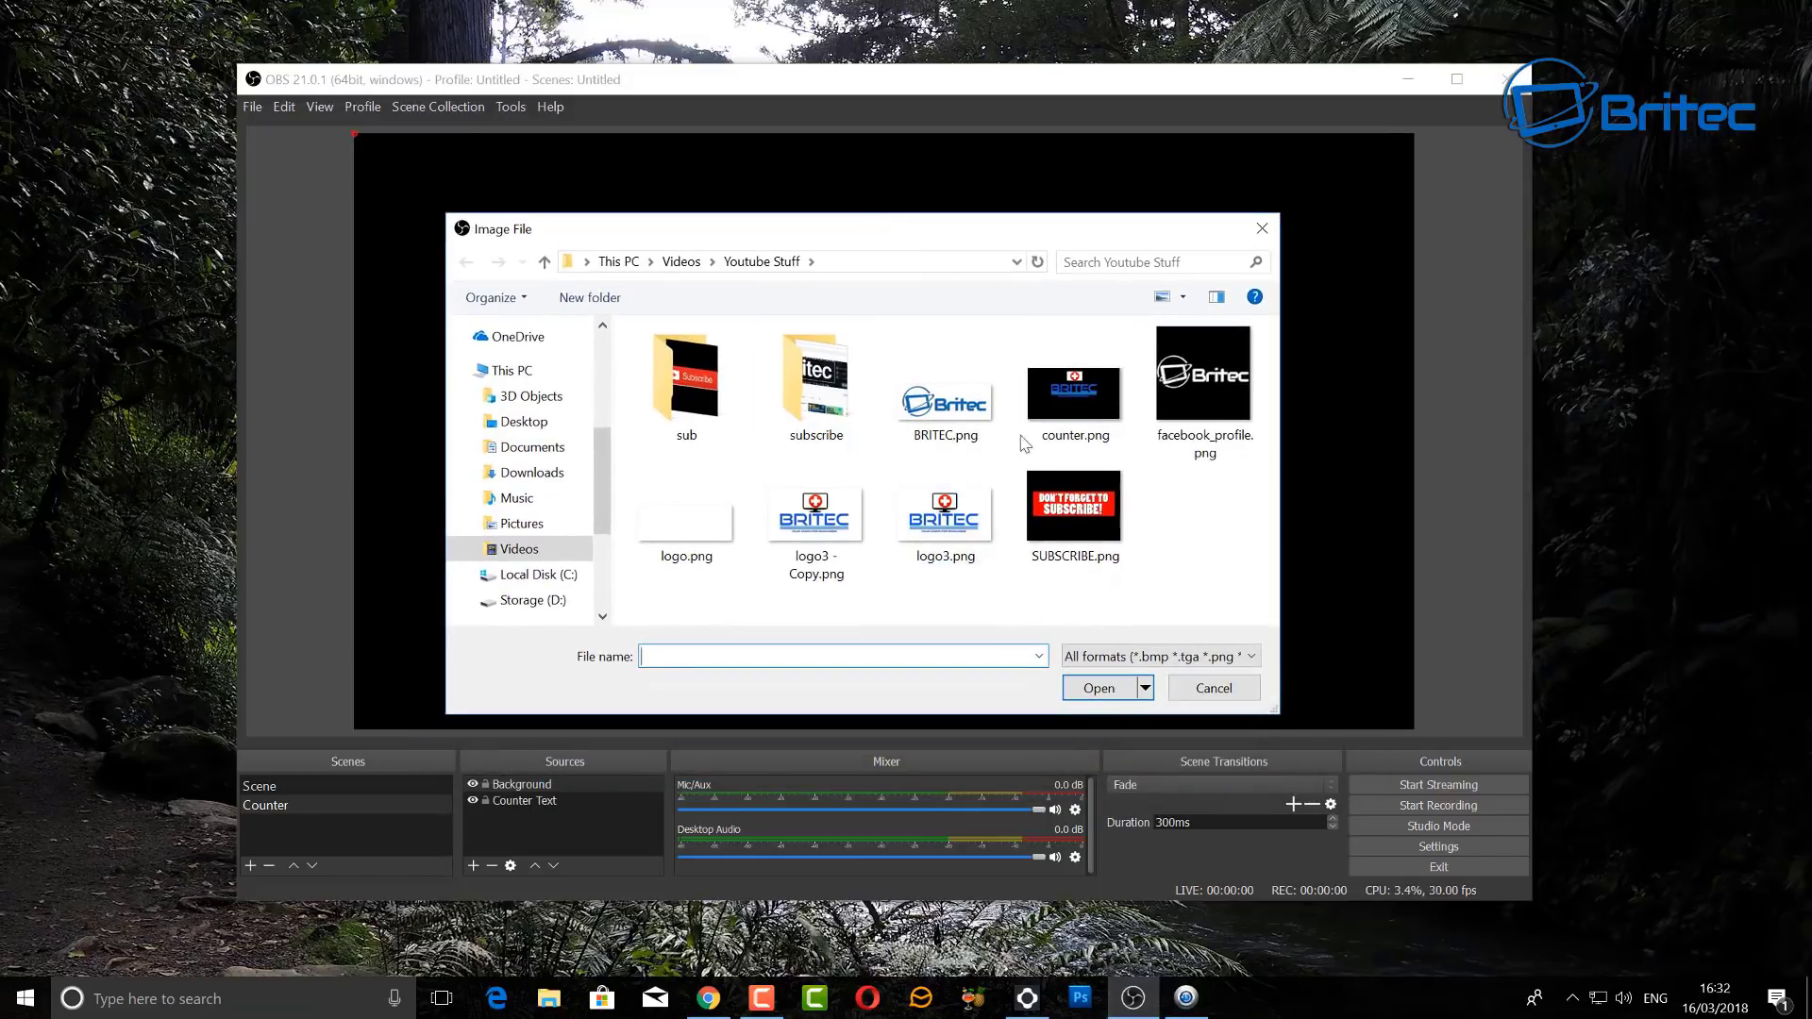
pyautogui.click(1074, 391)
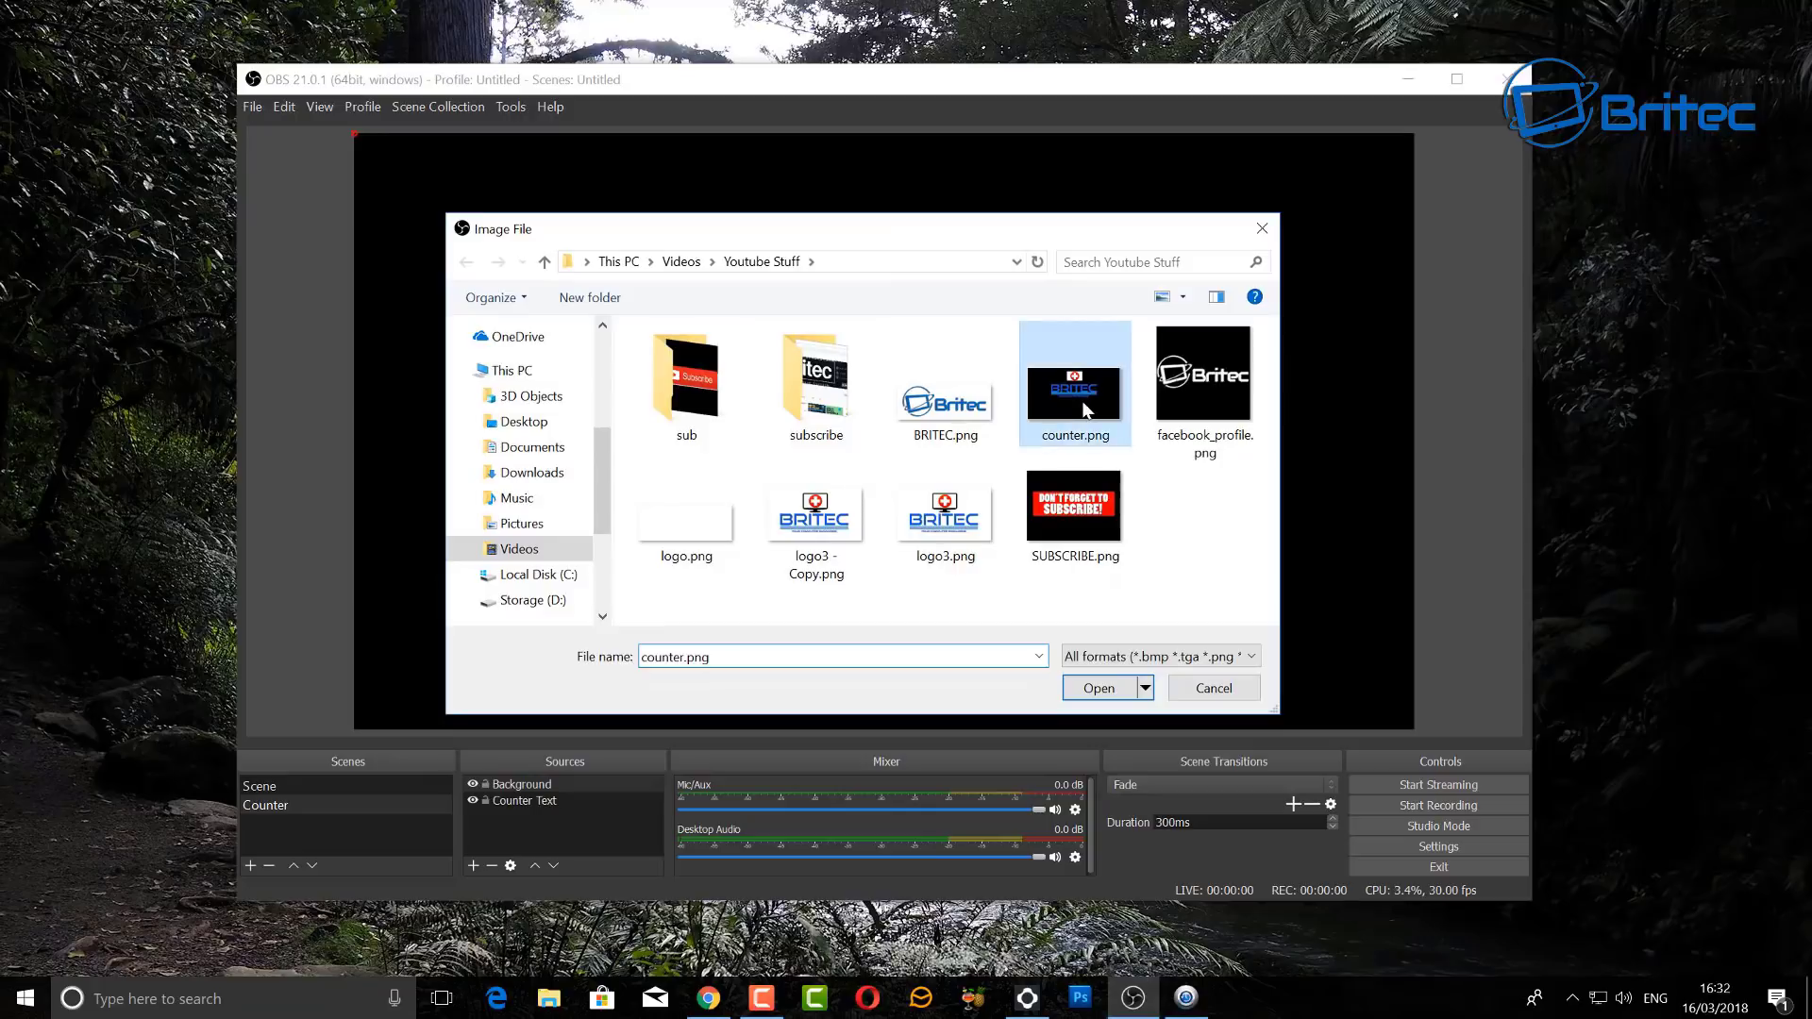
pyautogui.click(1097, 690)
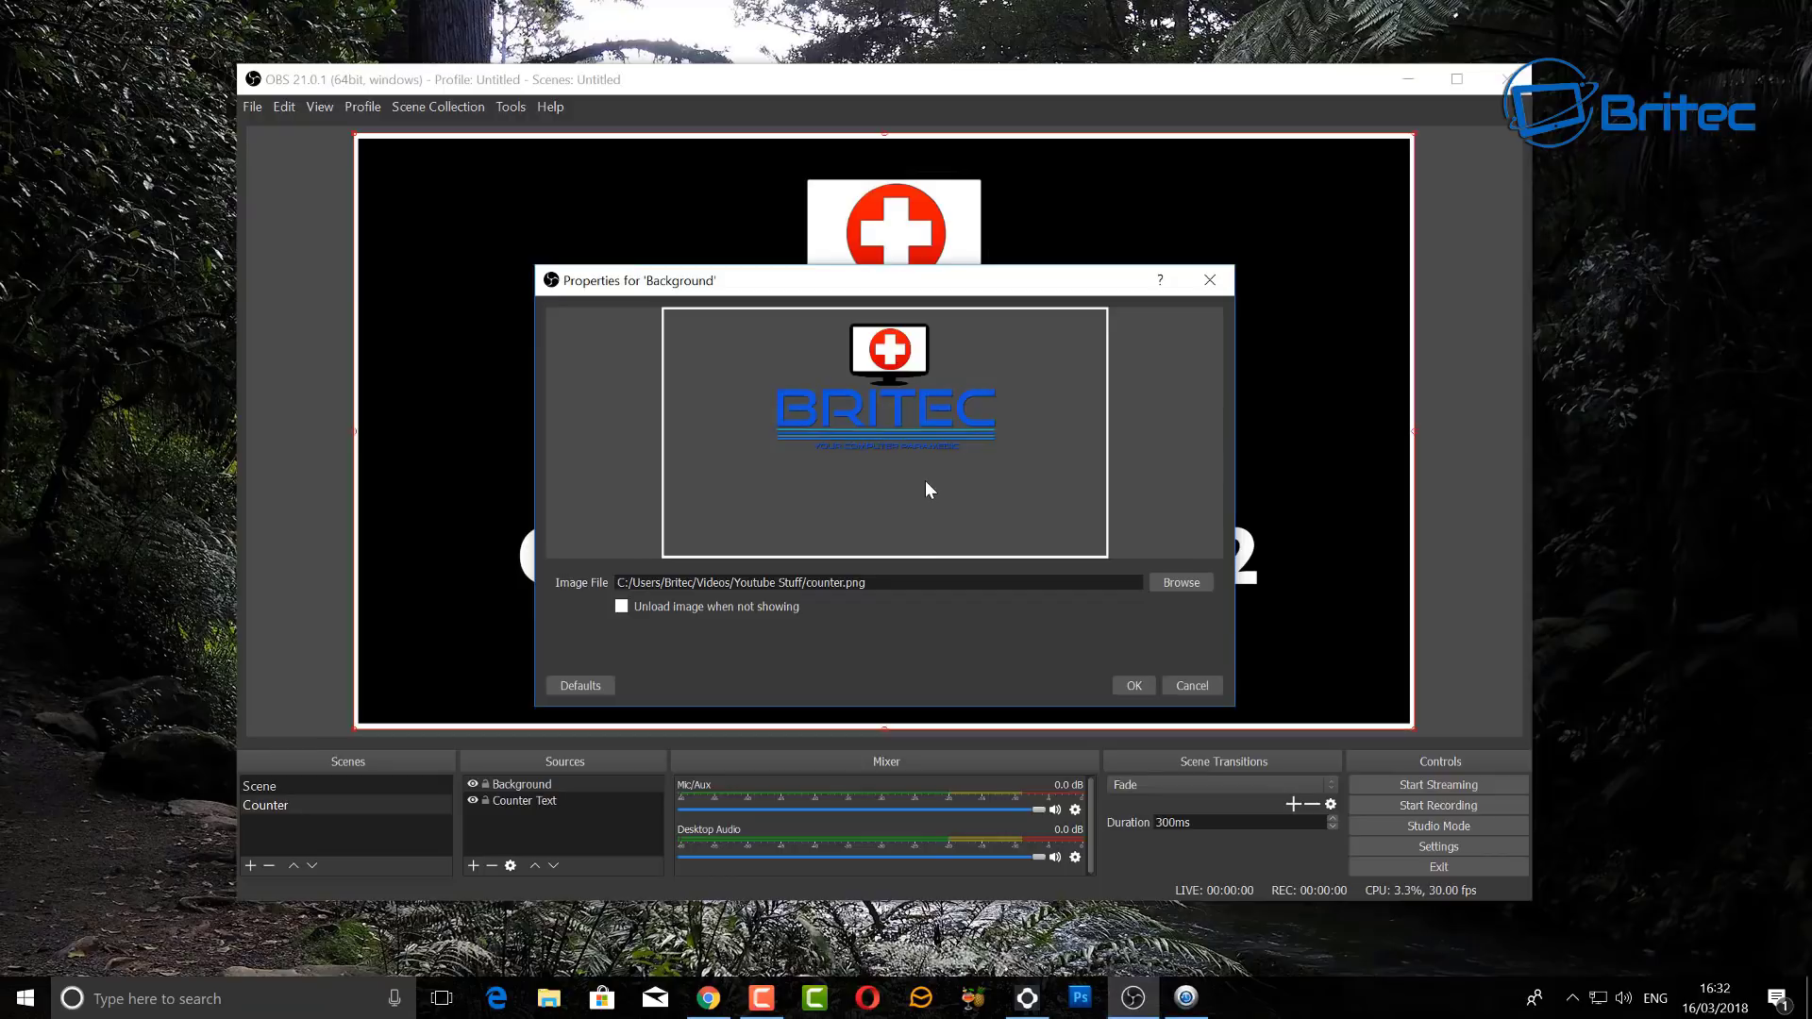
pyautogui.click(1127, 685)
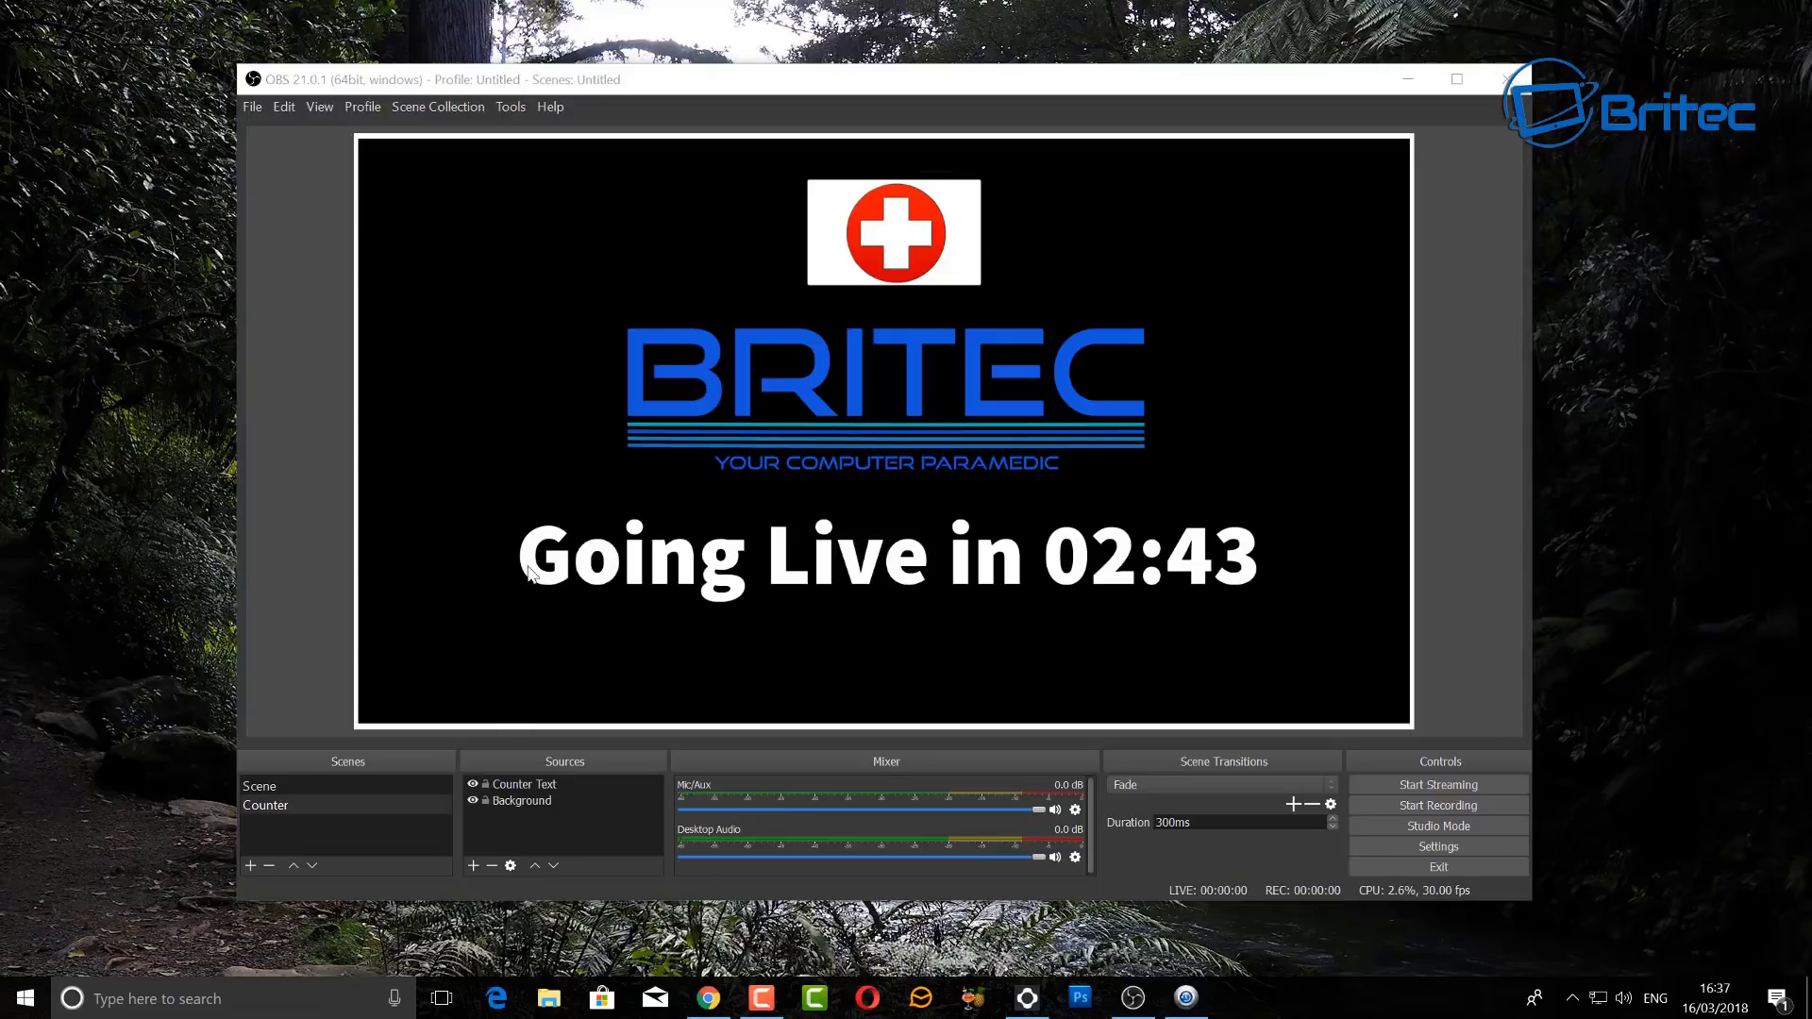
# - Add a new media source named 'Video Background'
pyautogui.rightClick(490, 830)
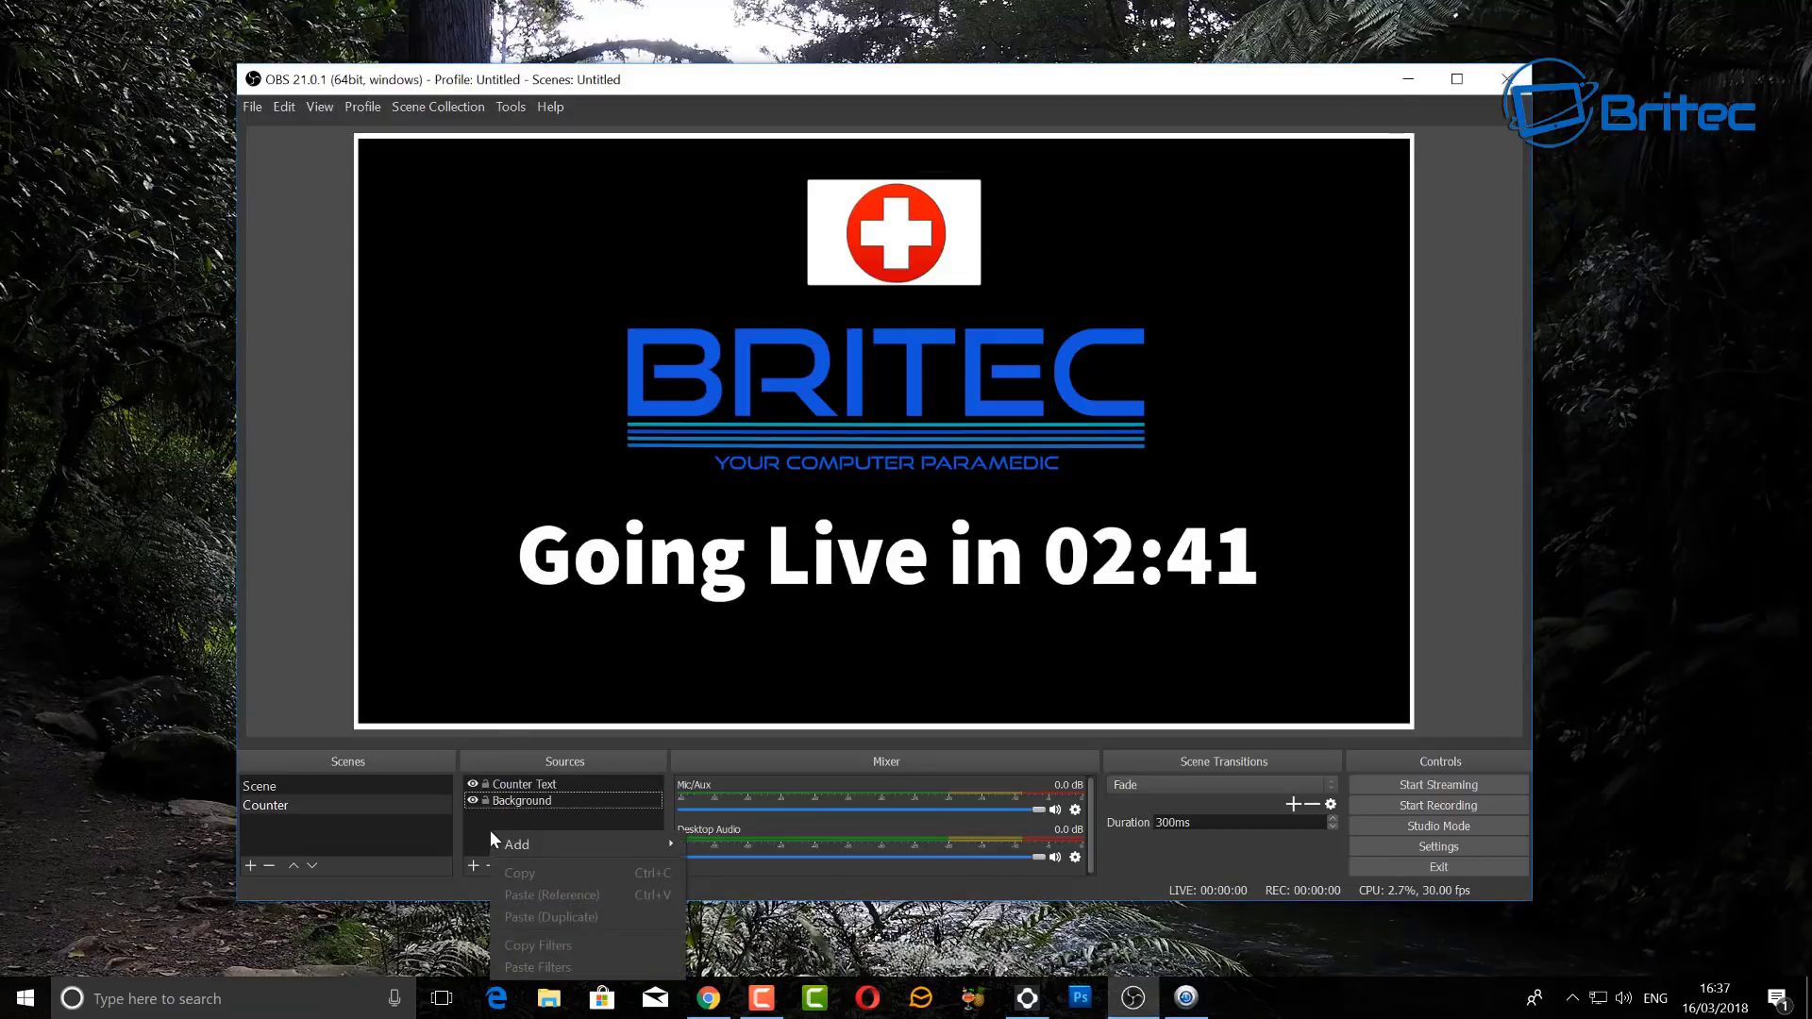
pyautogui.moveTo(558, 841)
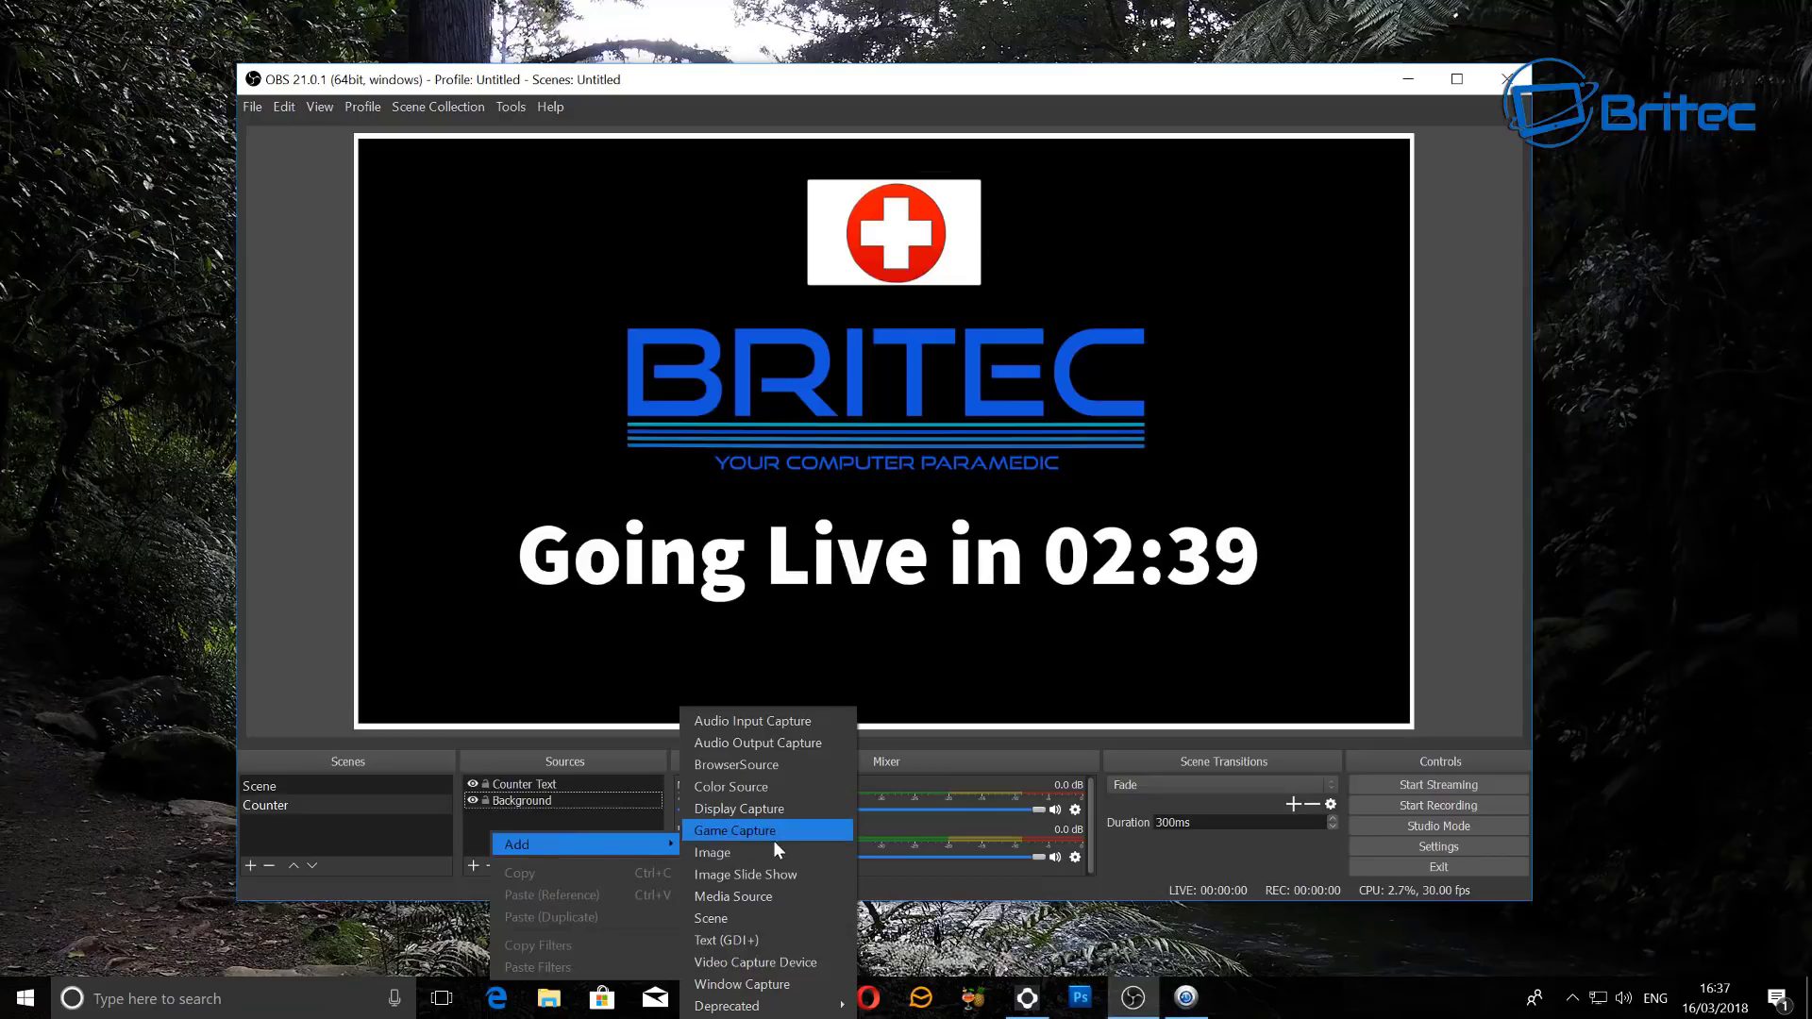
pyautogui.click(742, 895)
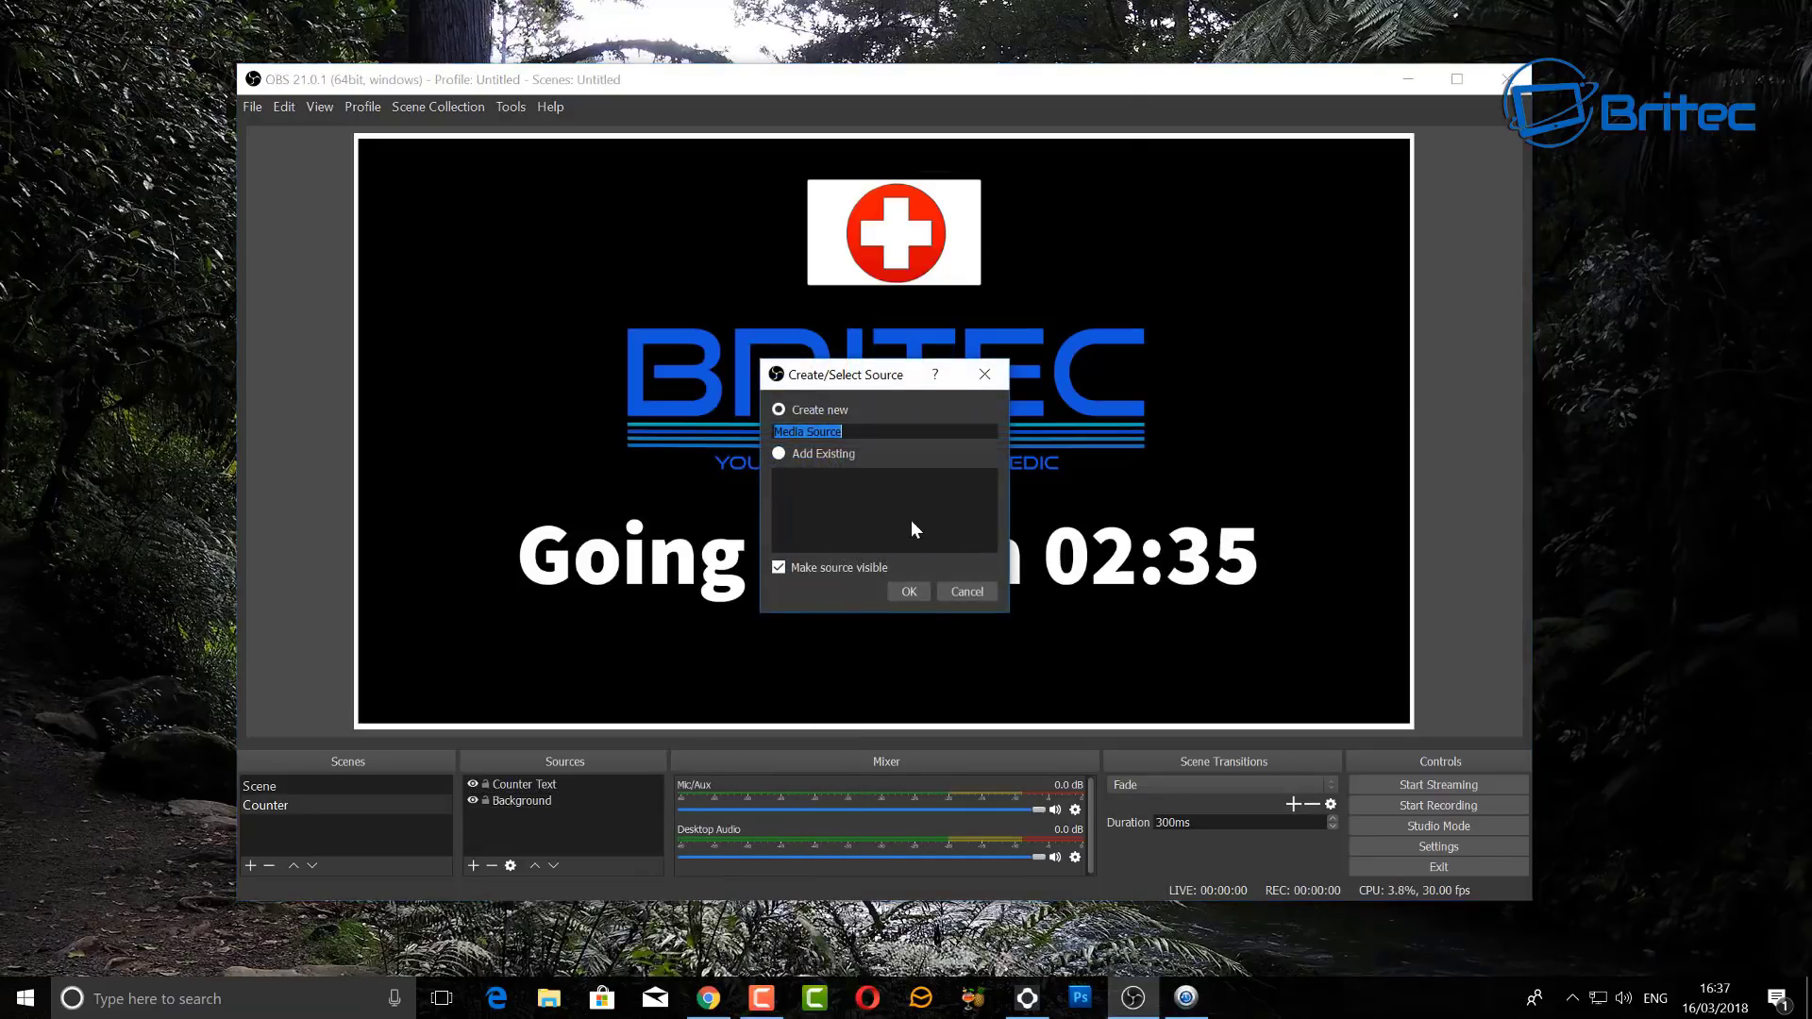
pyautogui.write('V')
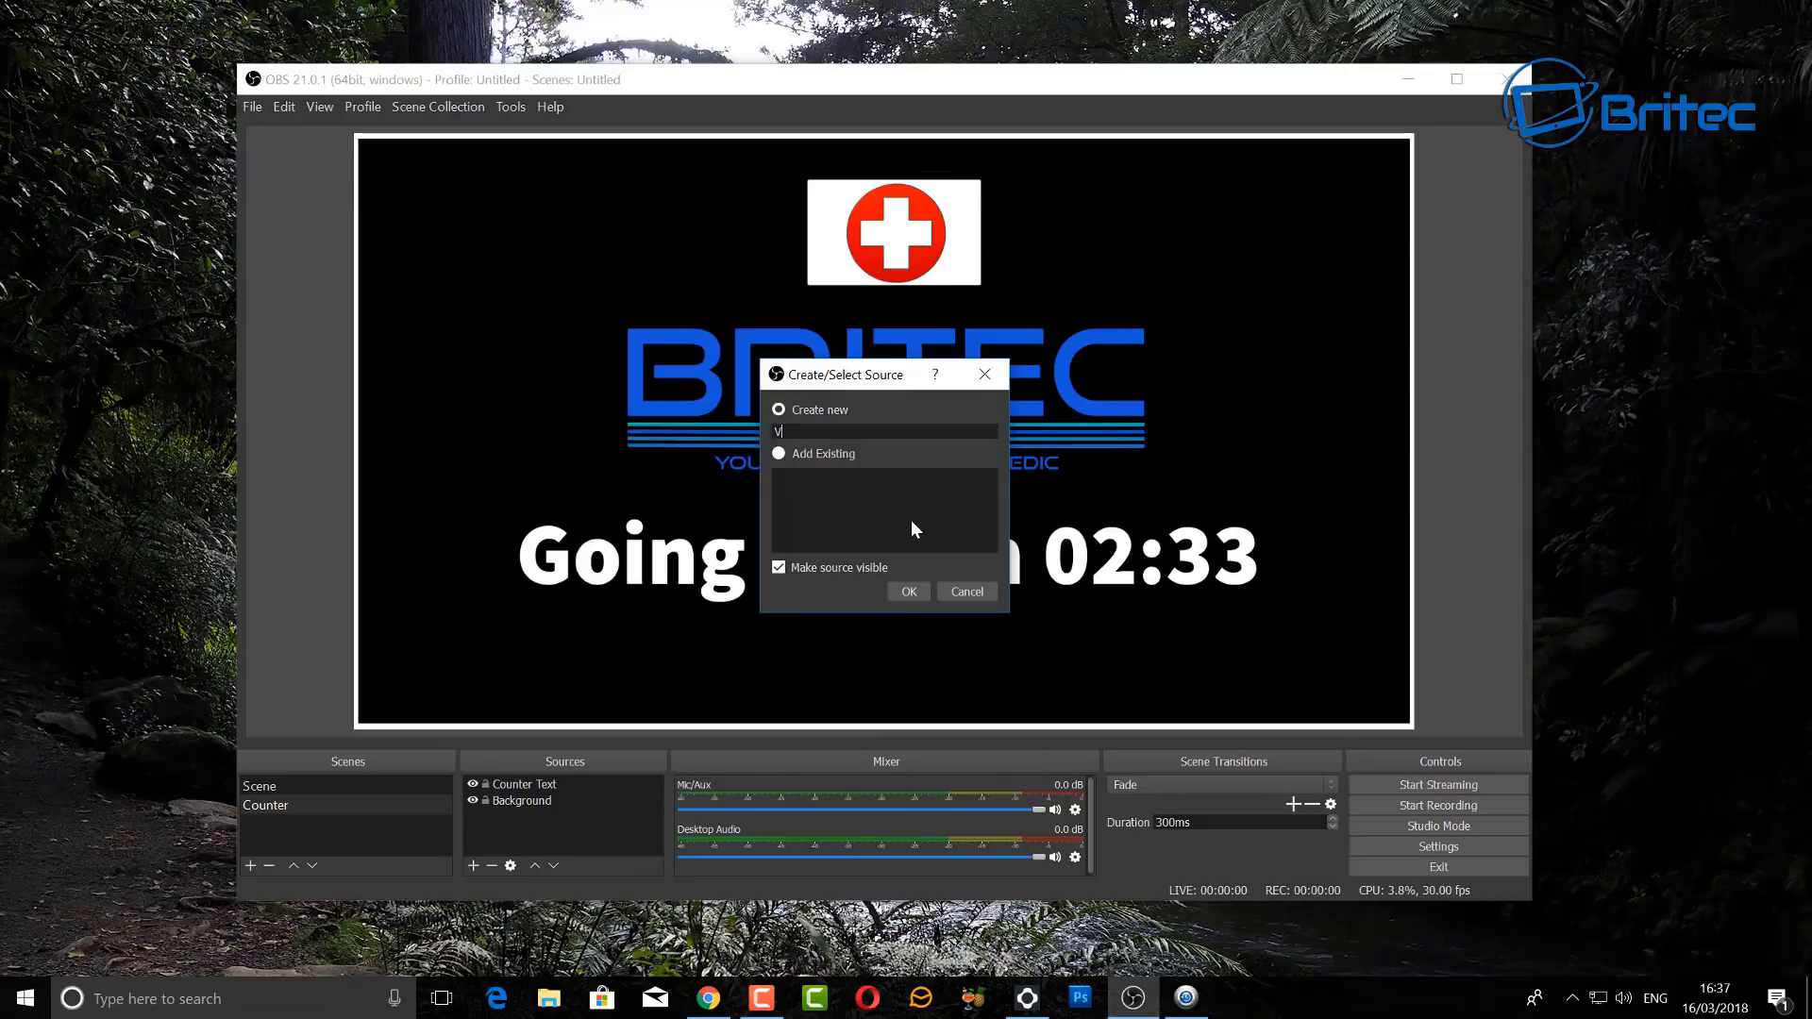
pyautogui.write('ideo Background')
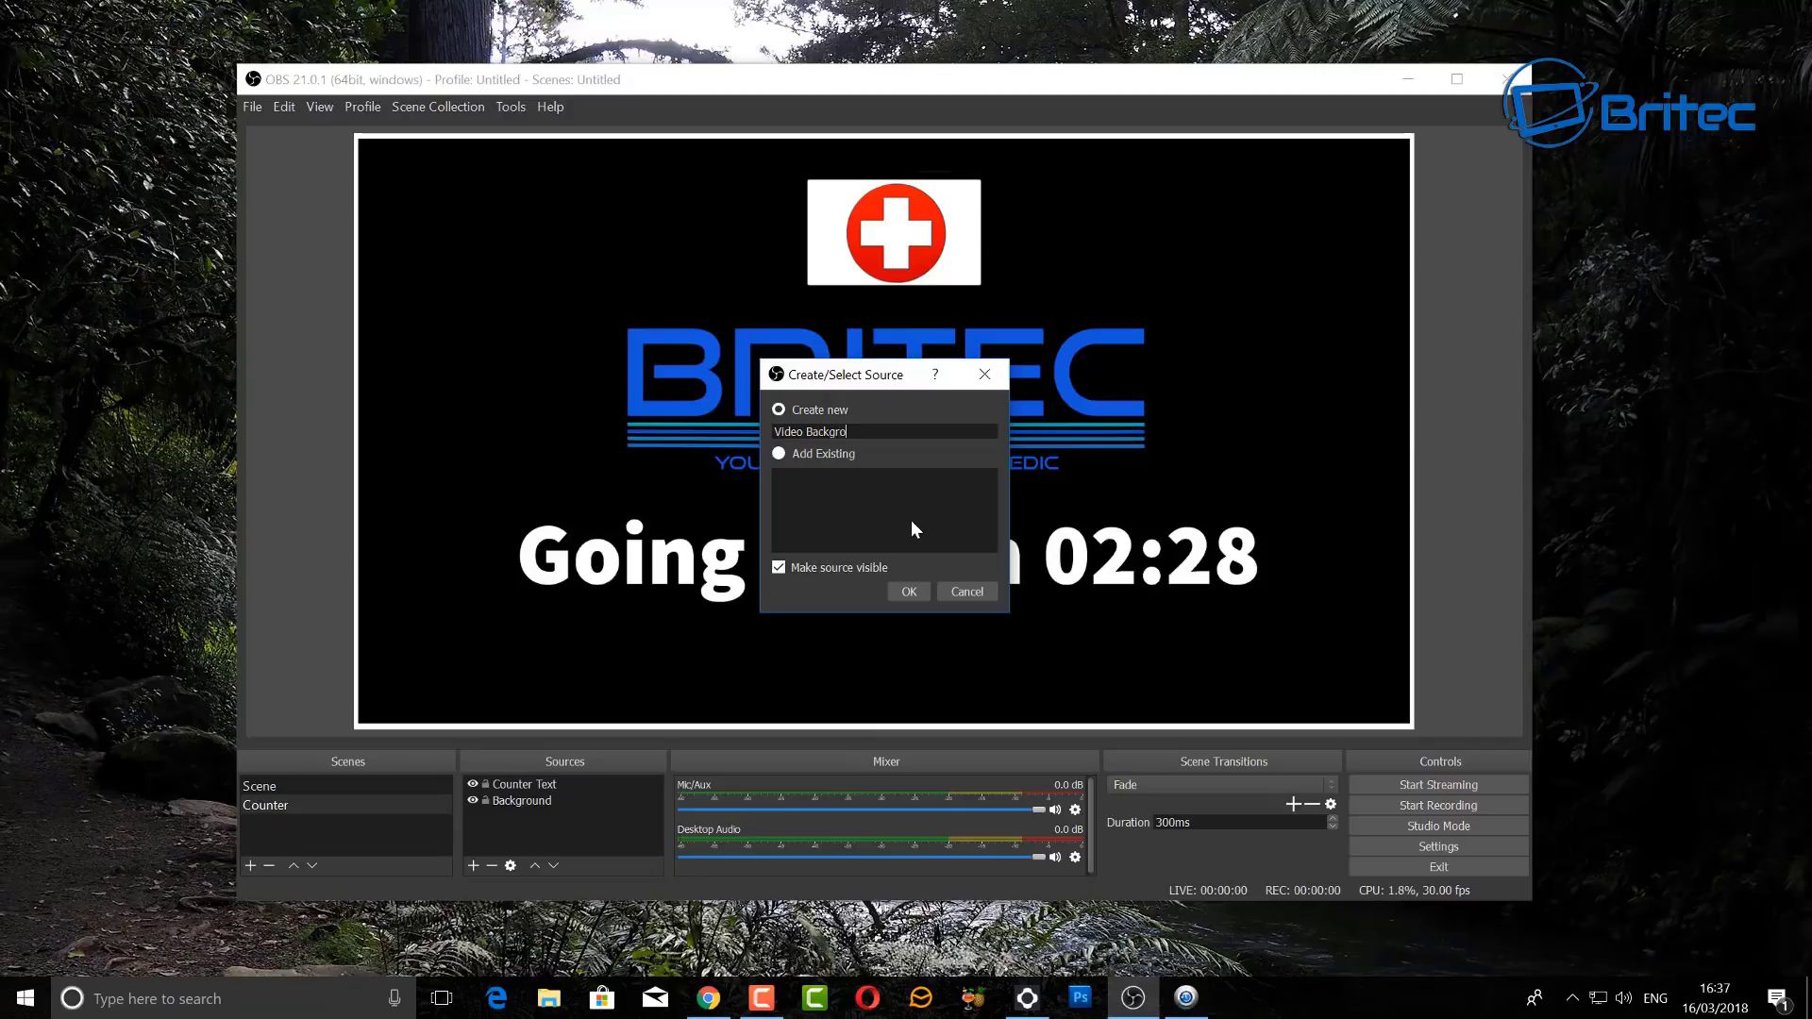
pyautogui.click(909, 591)
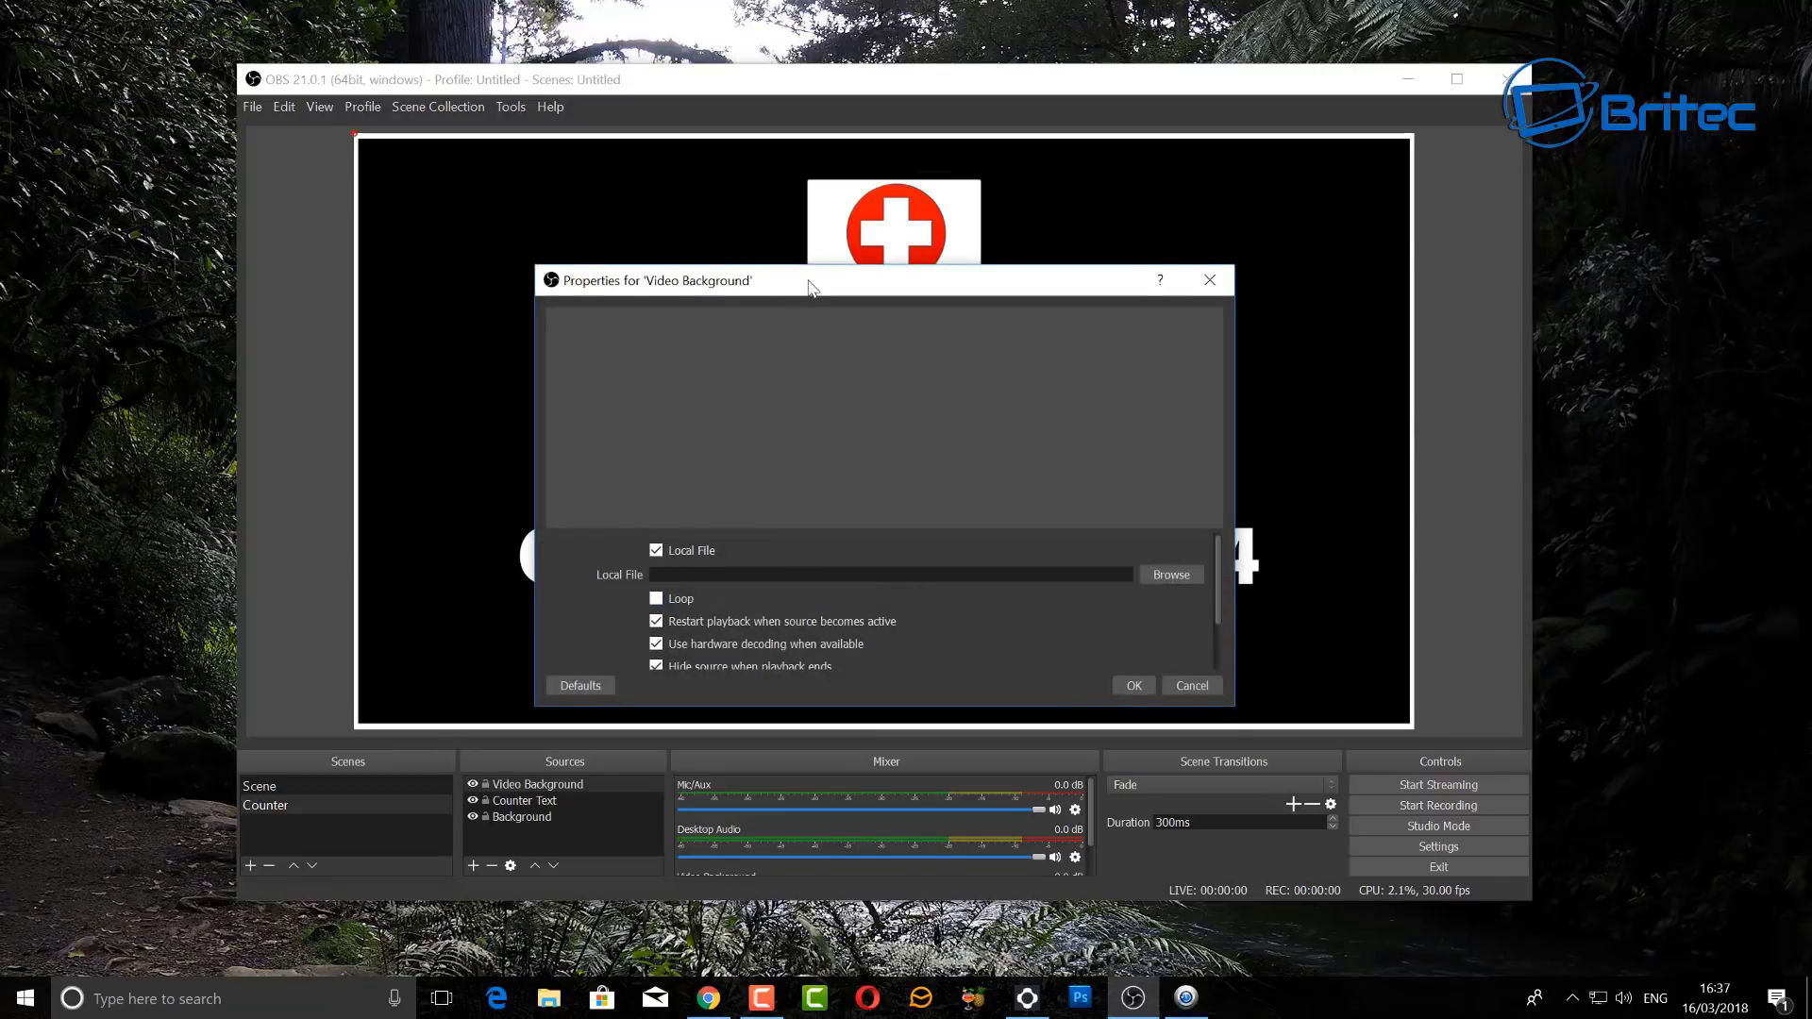
# - Enable looping and load NoD_GridBG_Blue.mp4 as the Video Background file
pyautogui.moveTo(809, 283); pyautogui.dragTo(796, 223)
pyautogui.click(643, 539)
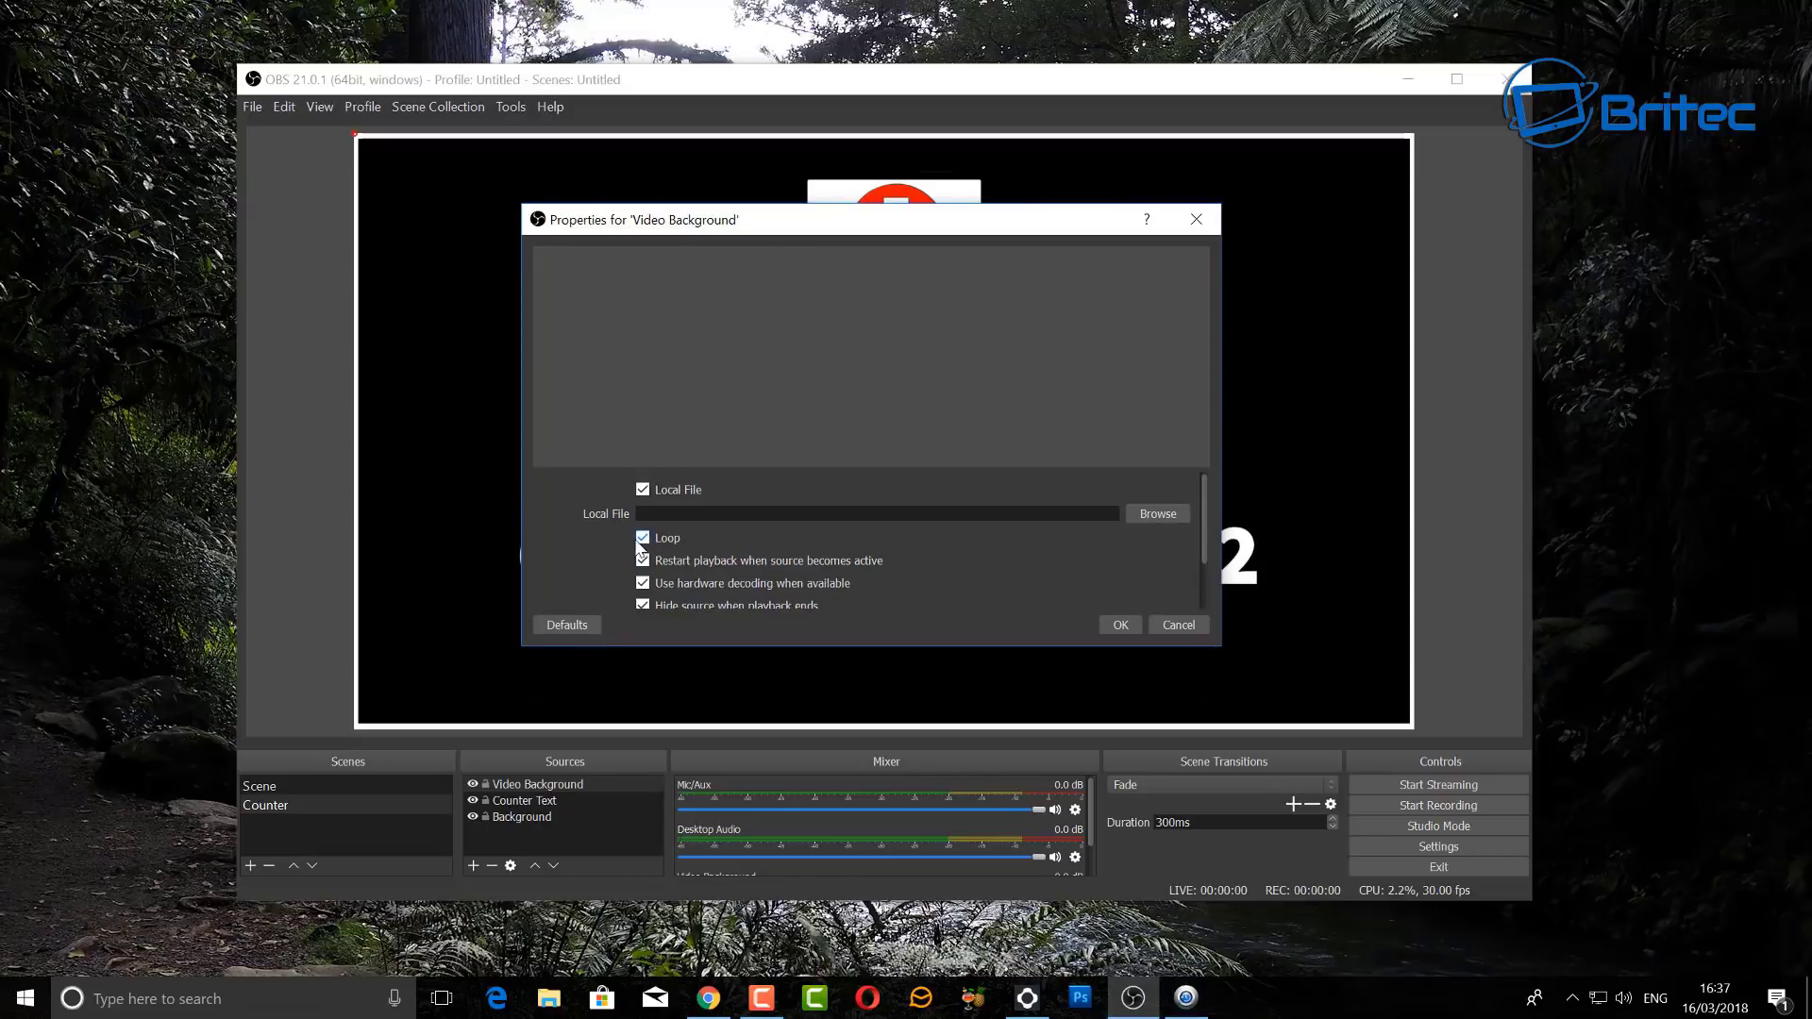
pyautogui.click(1152, 514)
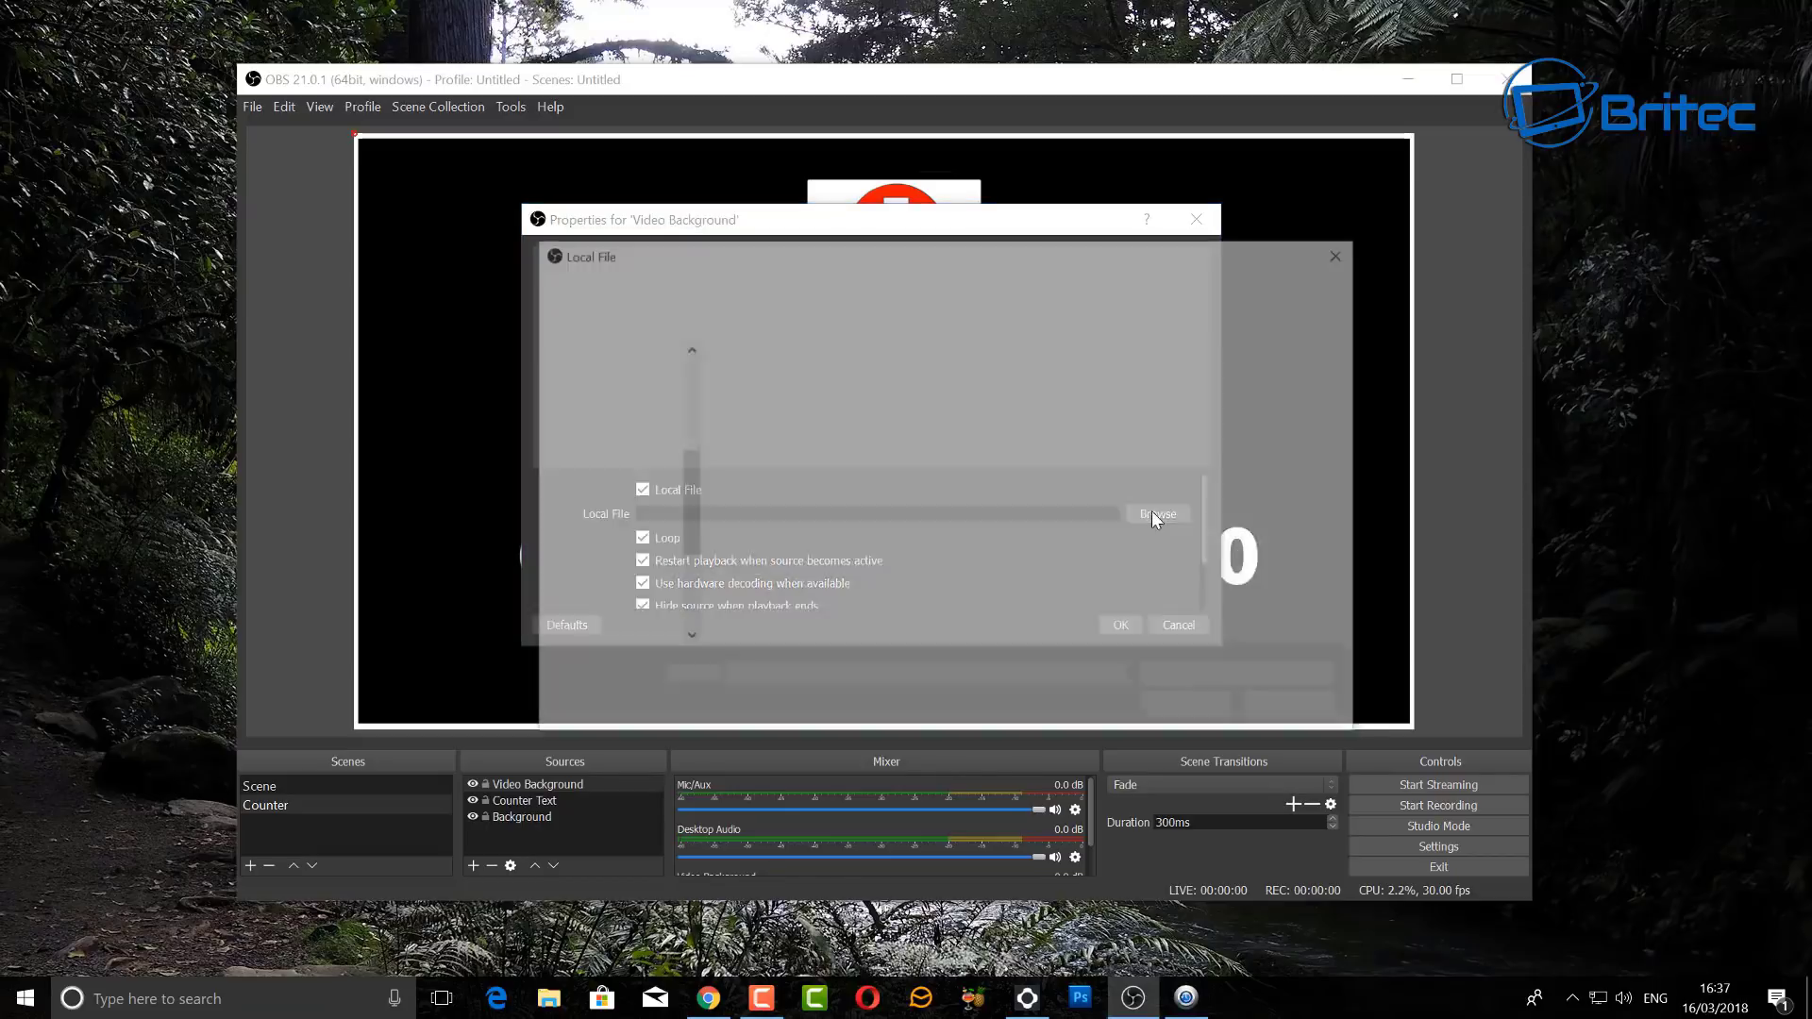
pyautogui.moveTo(962, 271); pyautogui.dragTo(902, 226)
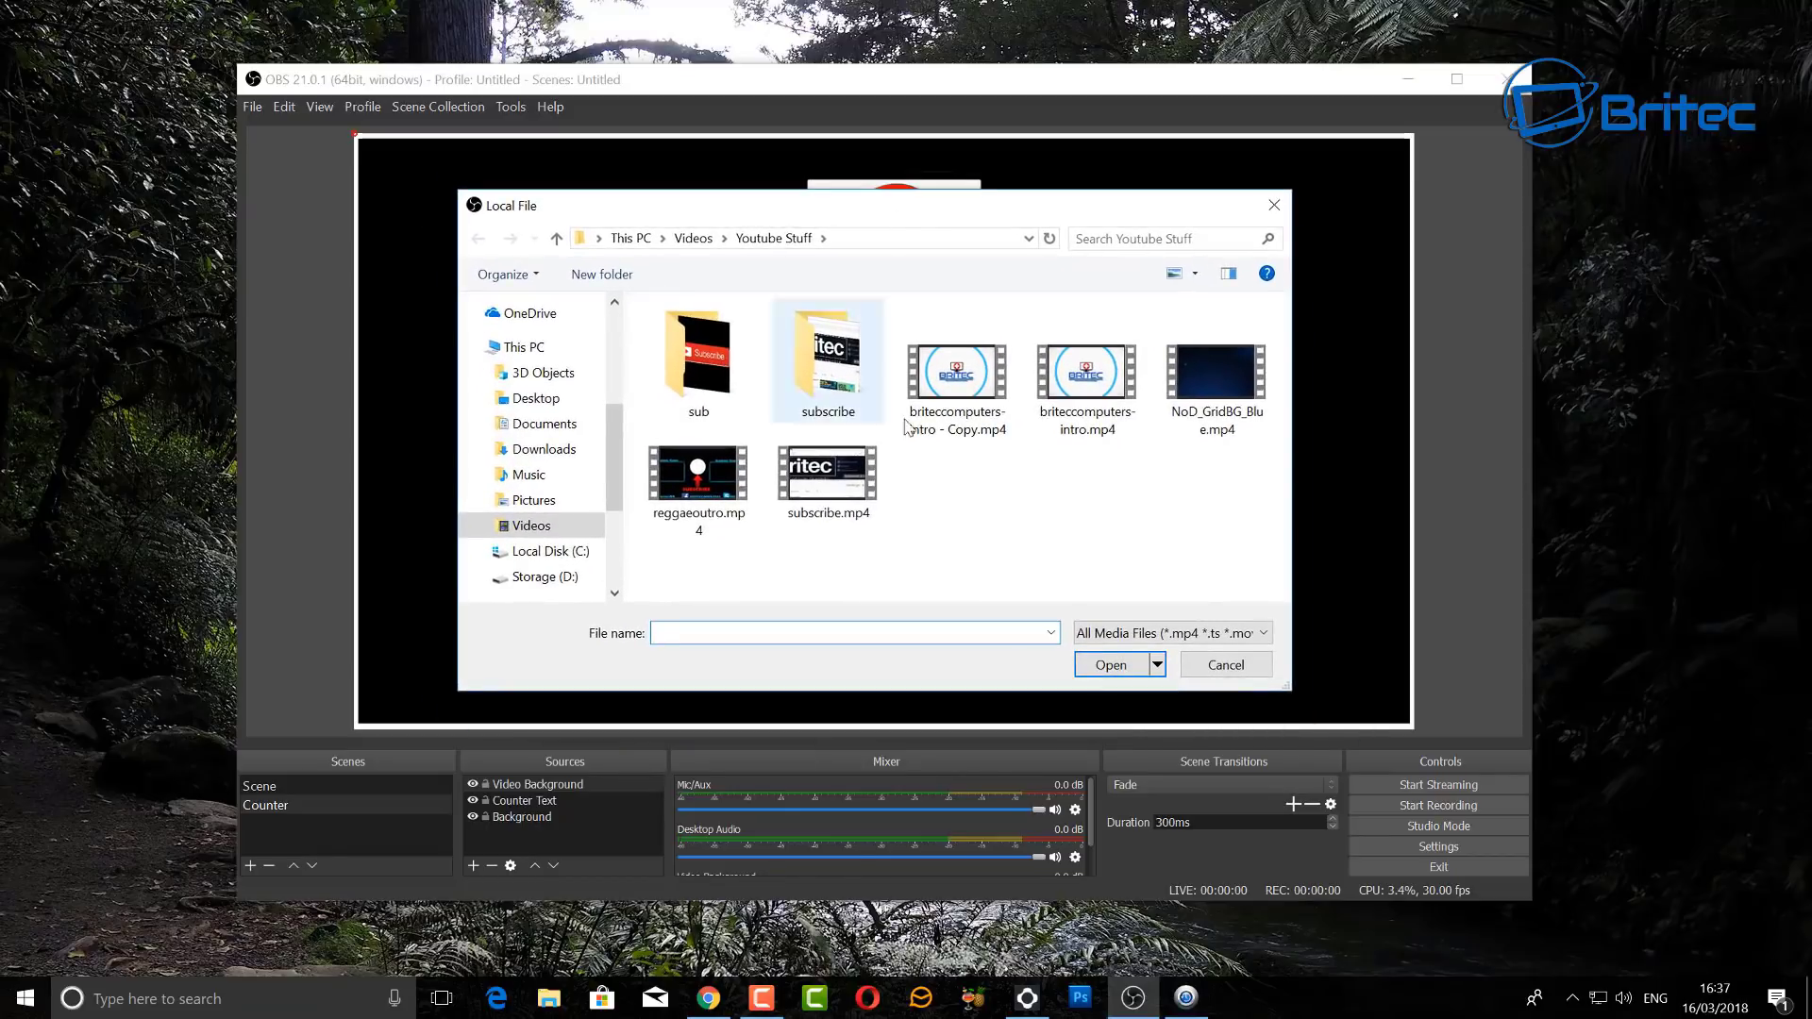
pyautogui.click(1208, 415)
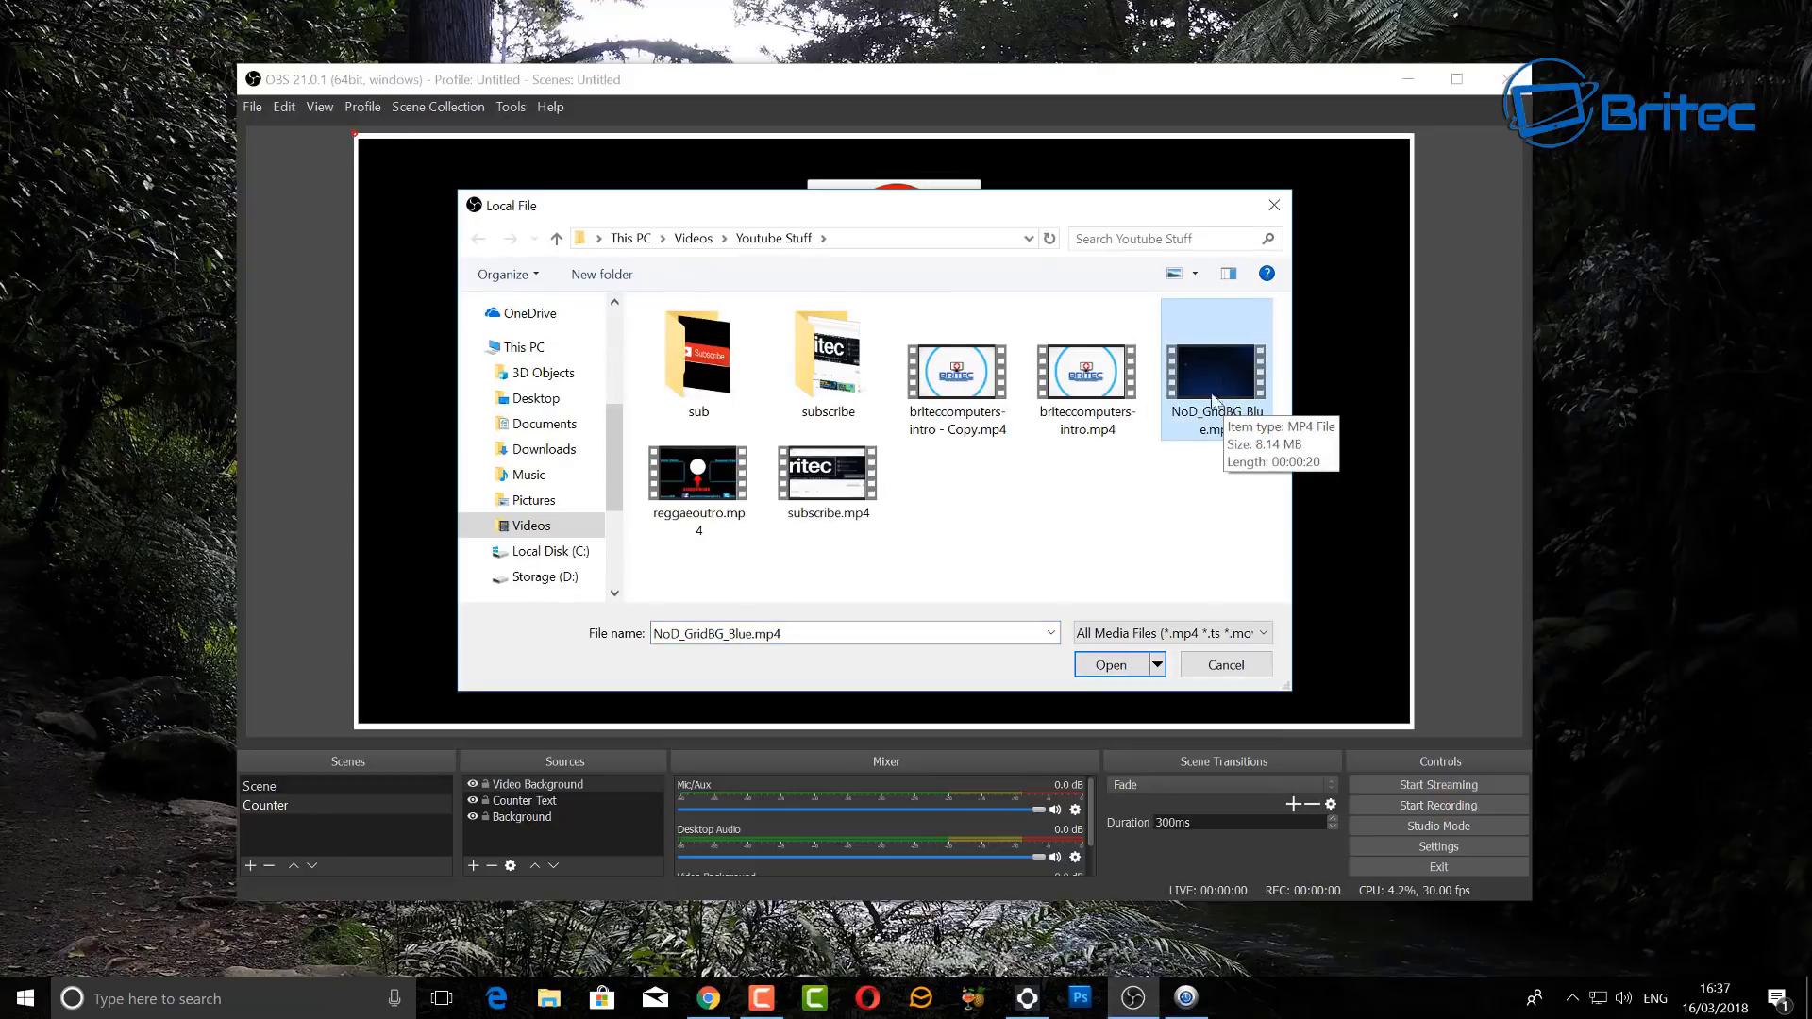
pyautogui.click(1099, 665)
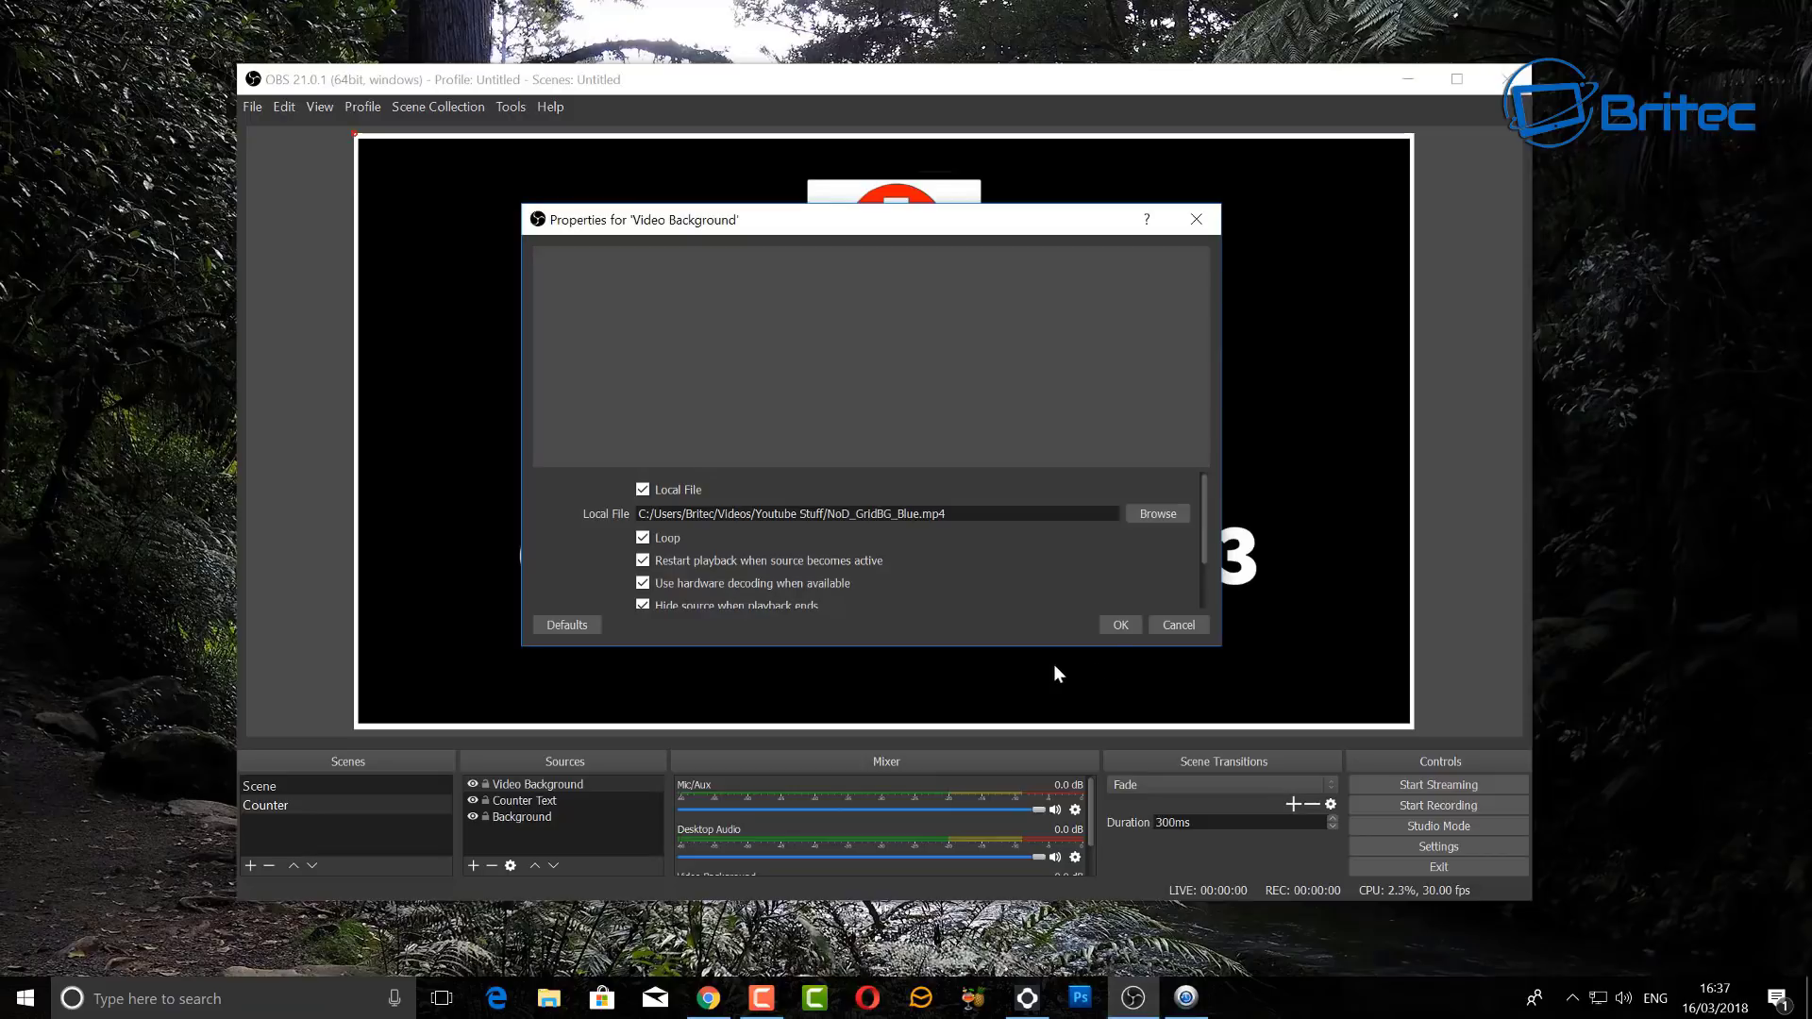
pyautogui.click(1111, 623)
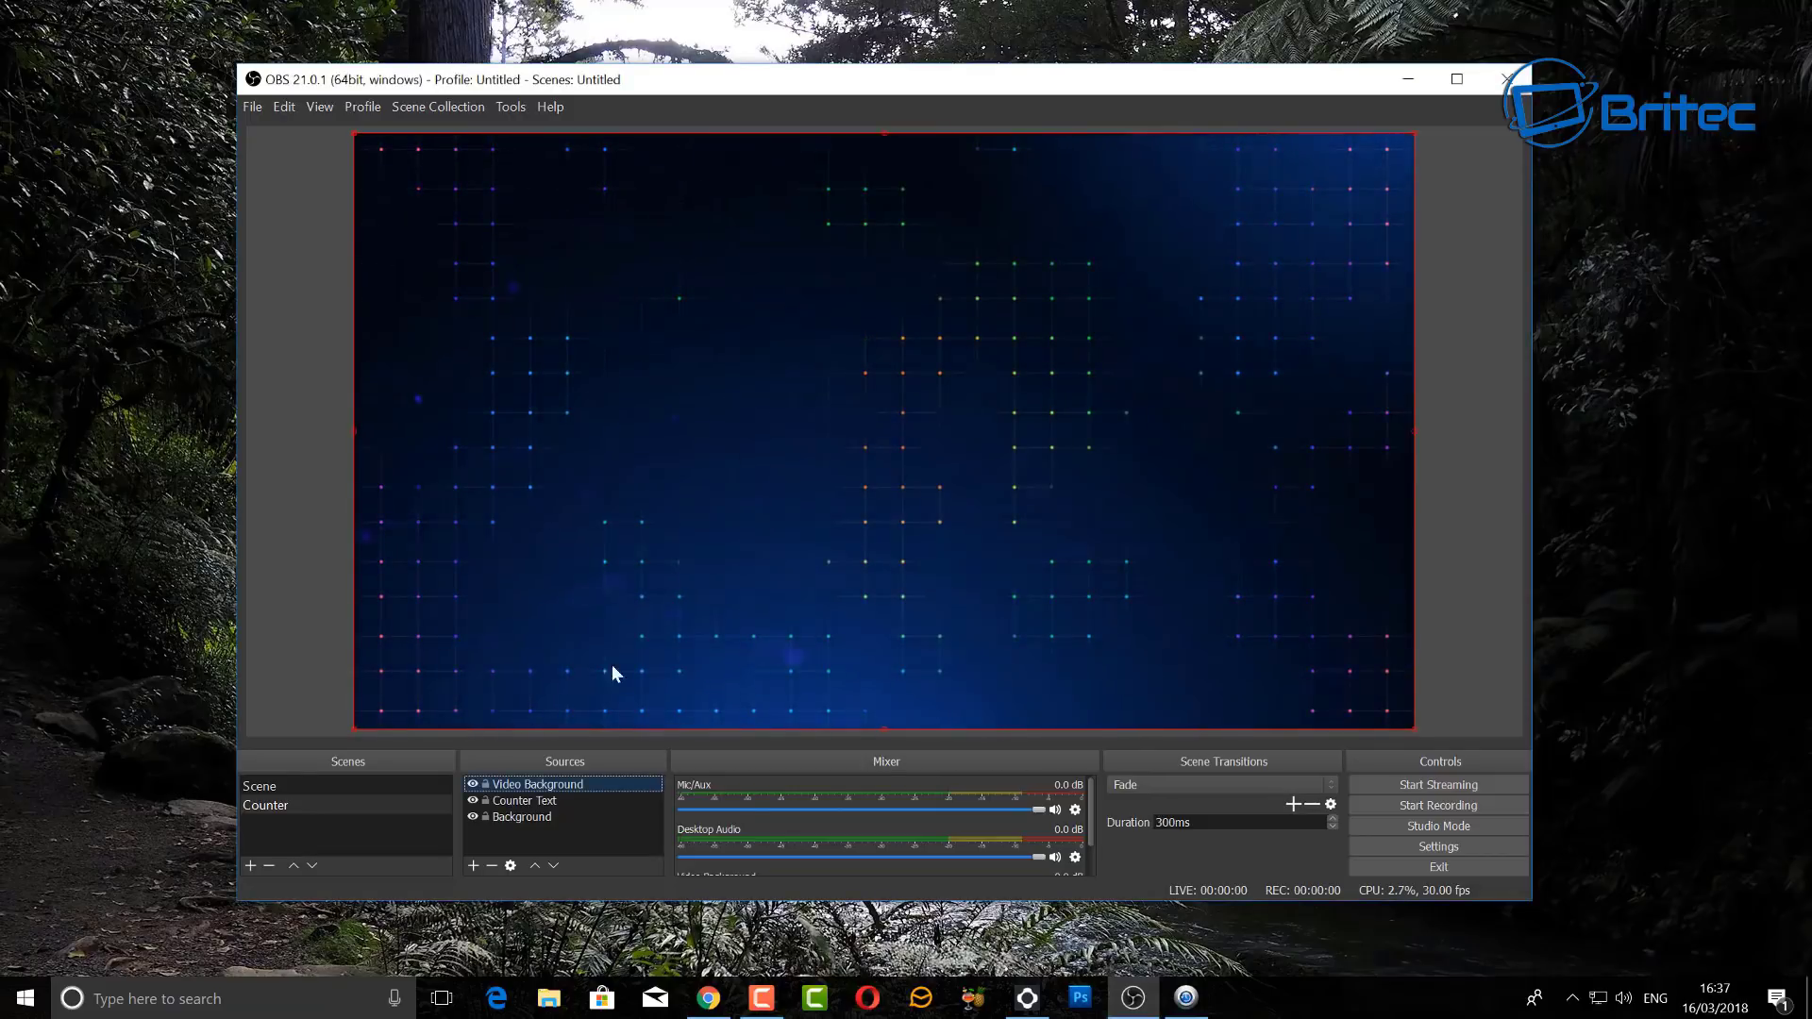
# - Raise Background two levels and Counter Text one level above the video source
pyautogui.click(516, 818)
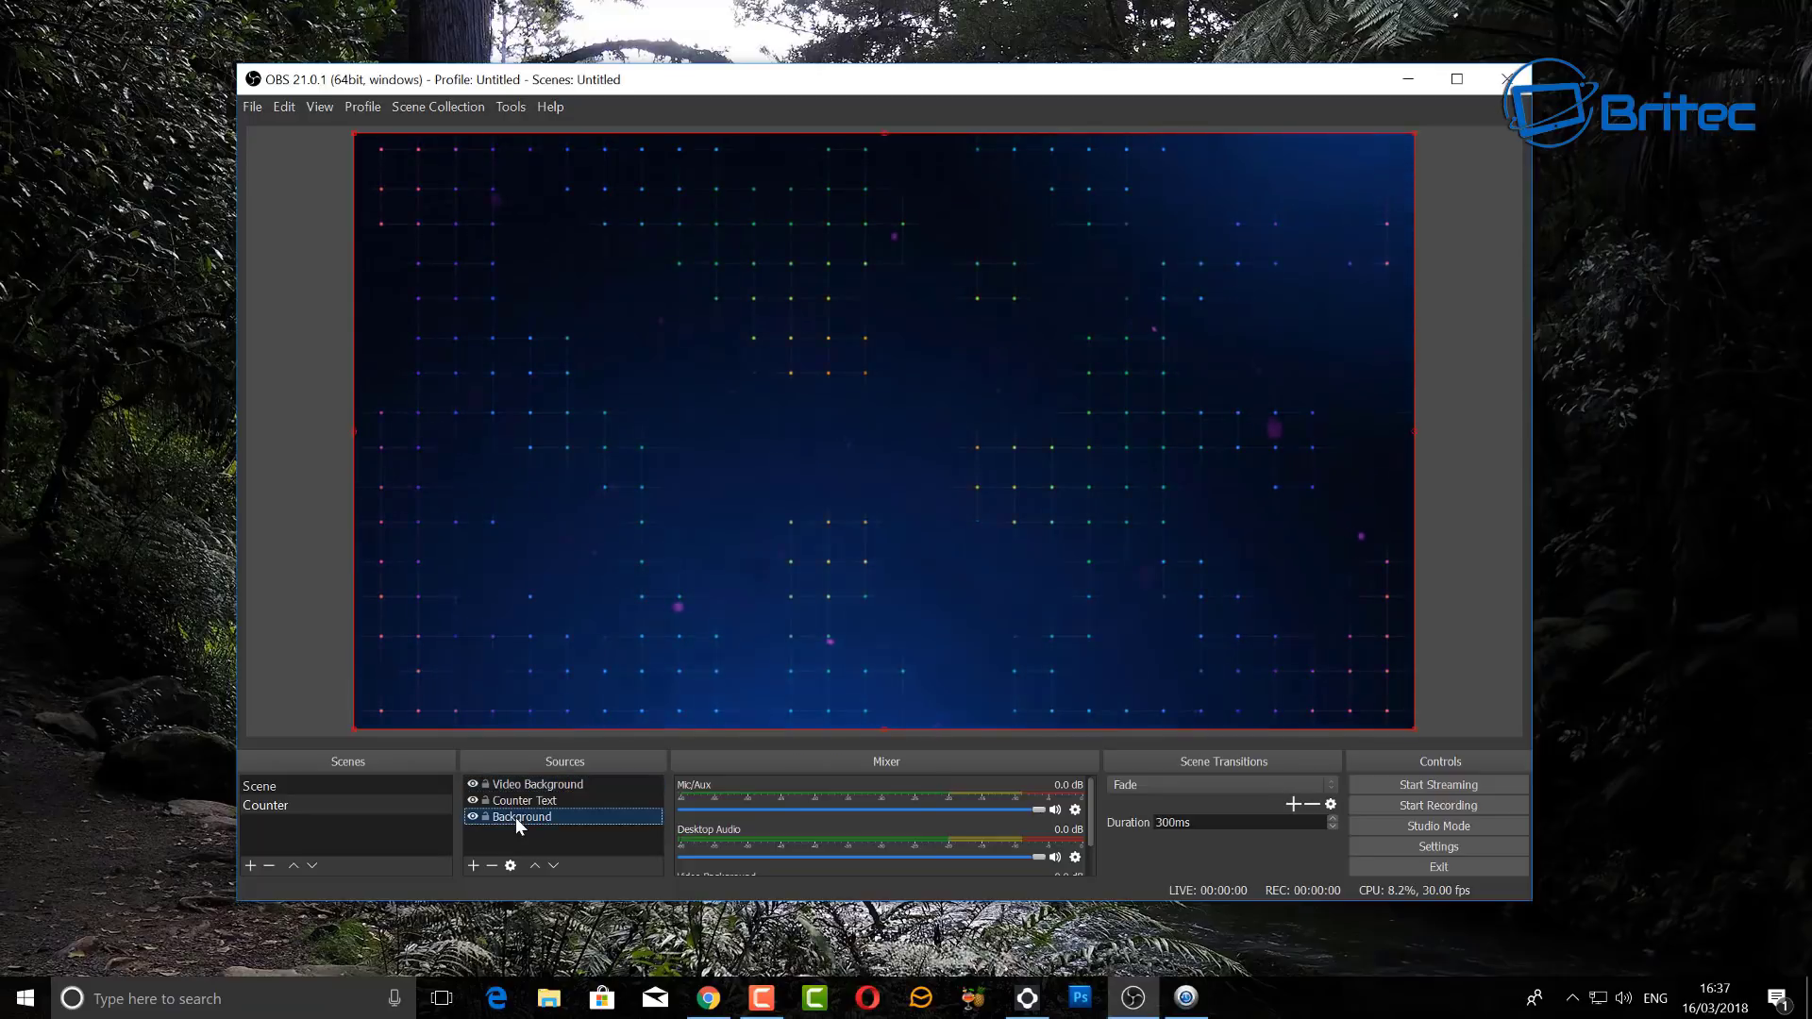
pyautogui.click(534, 867)
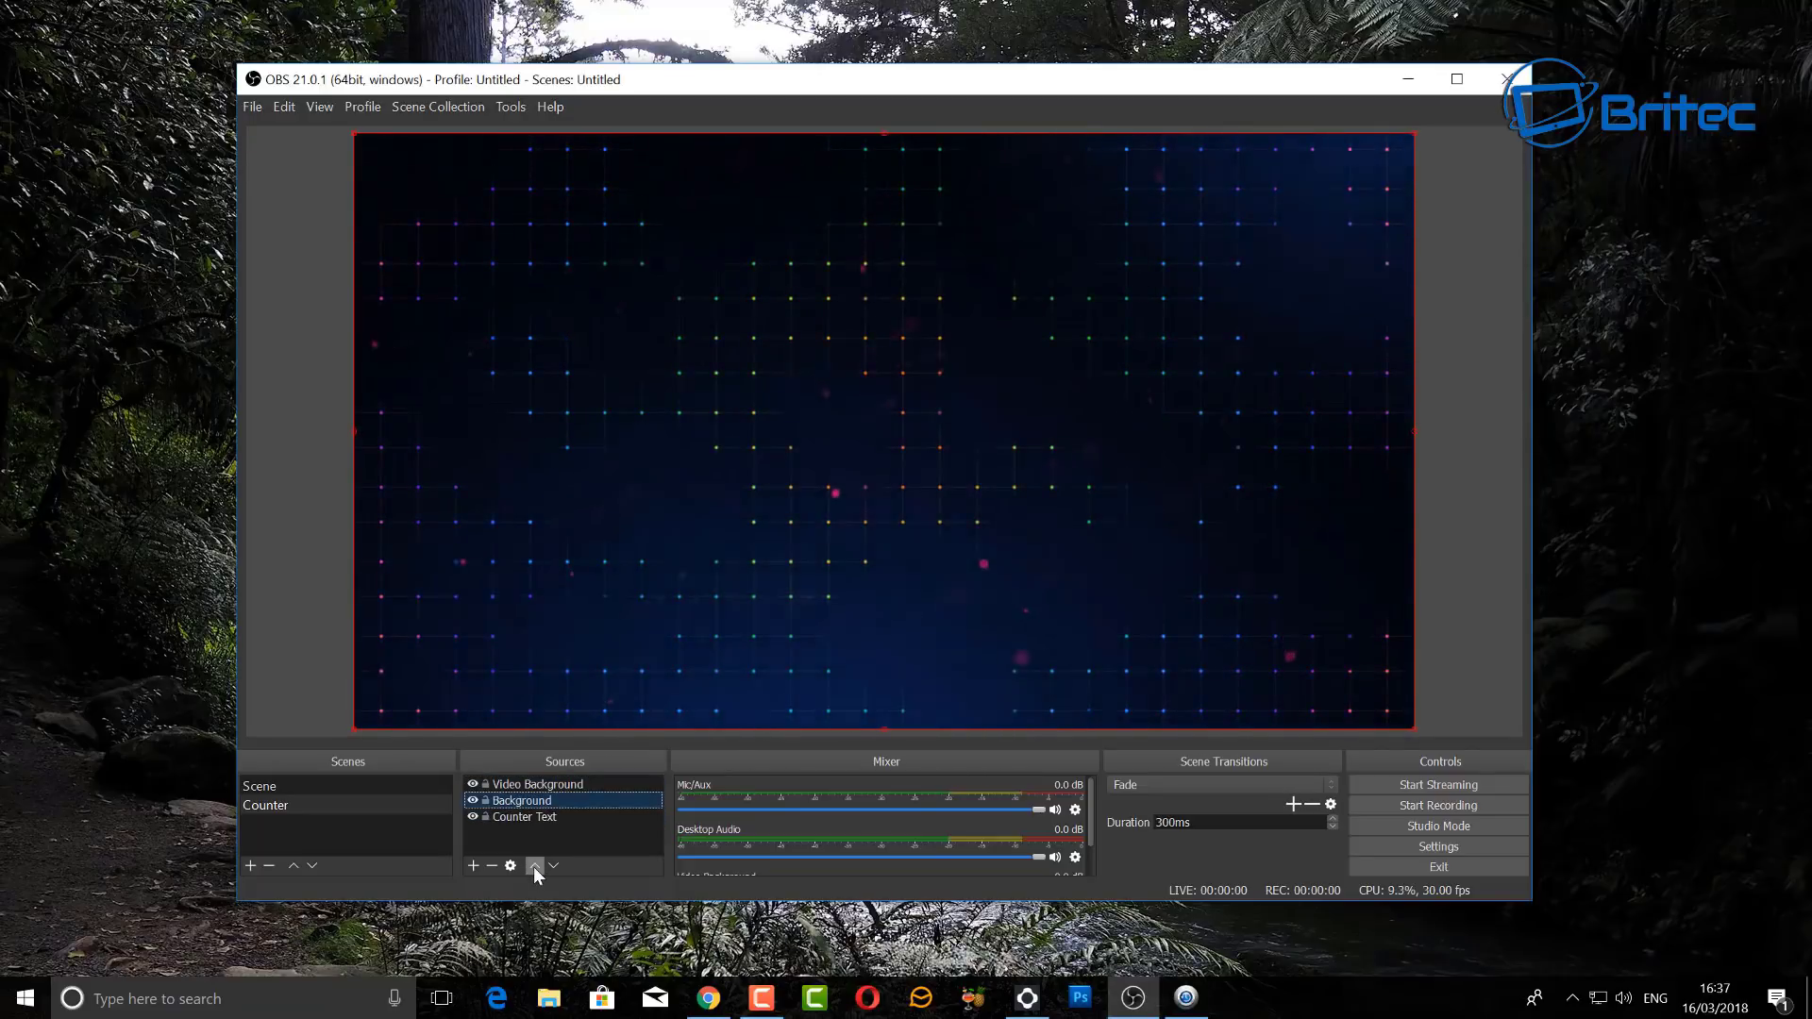
pyautogui.click(534, 866)
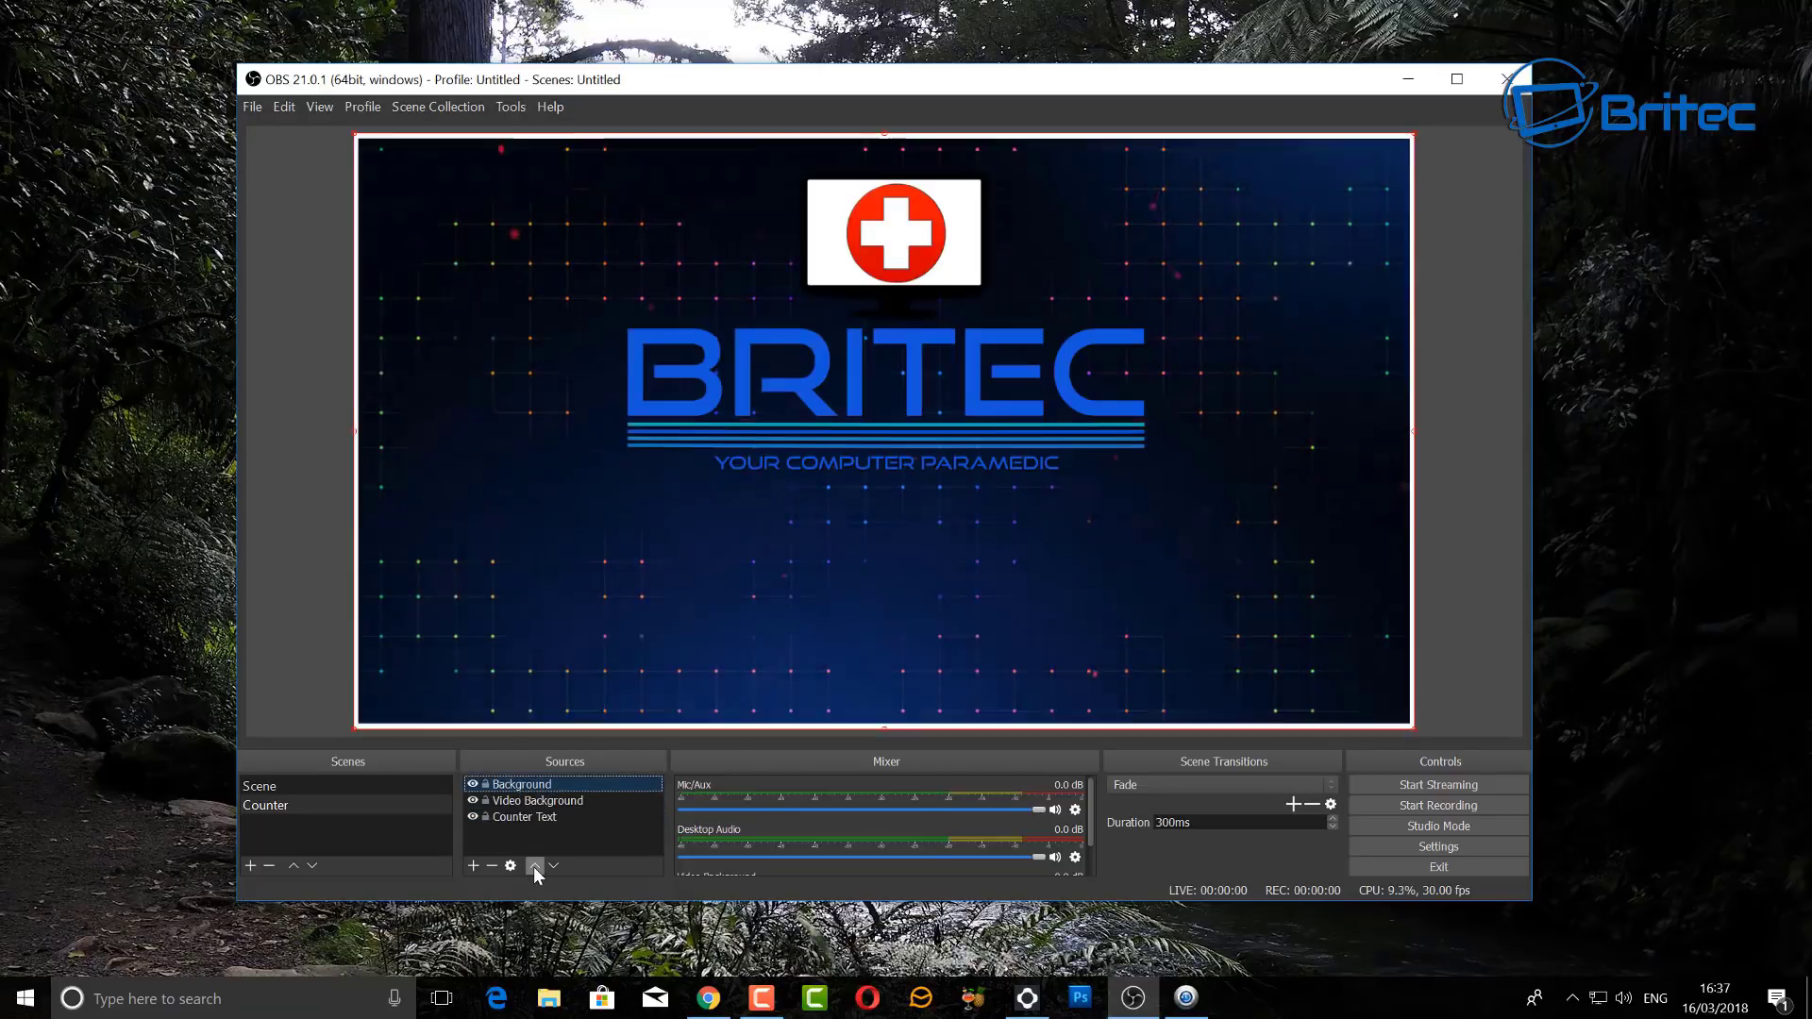
pyautogui.click(518, 817)
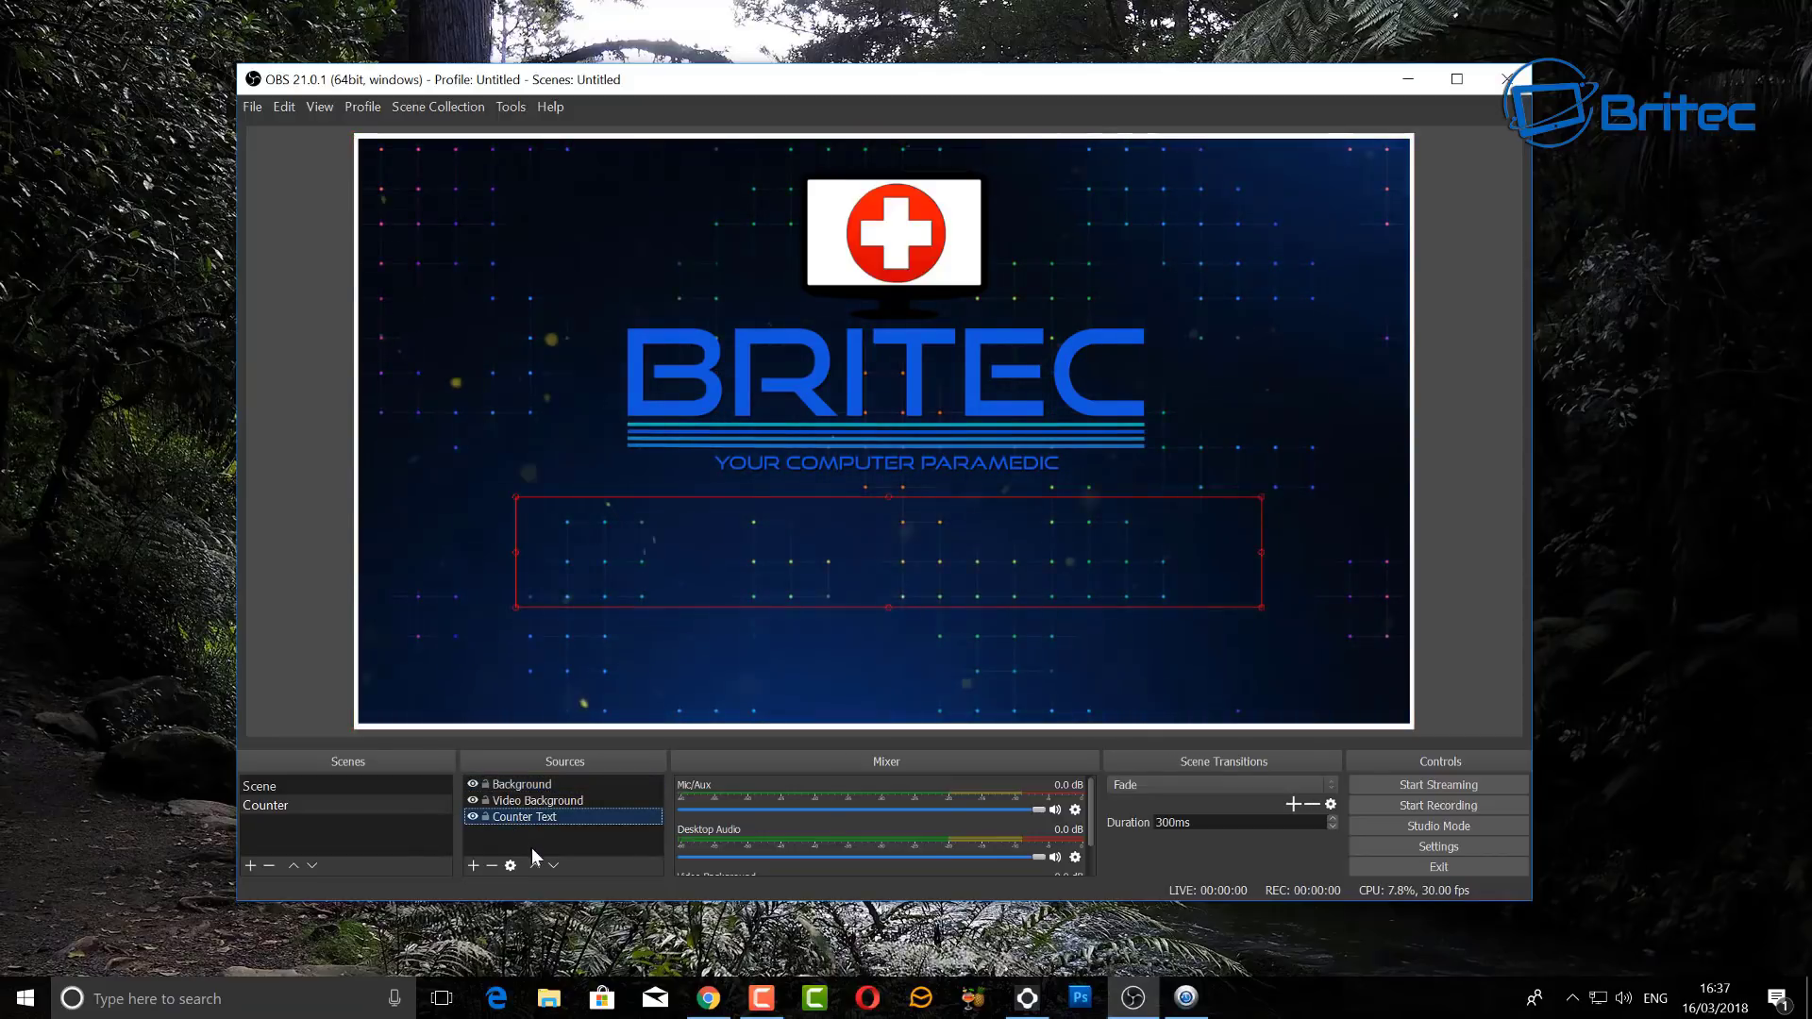
pyautogui.click(532, 866)
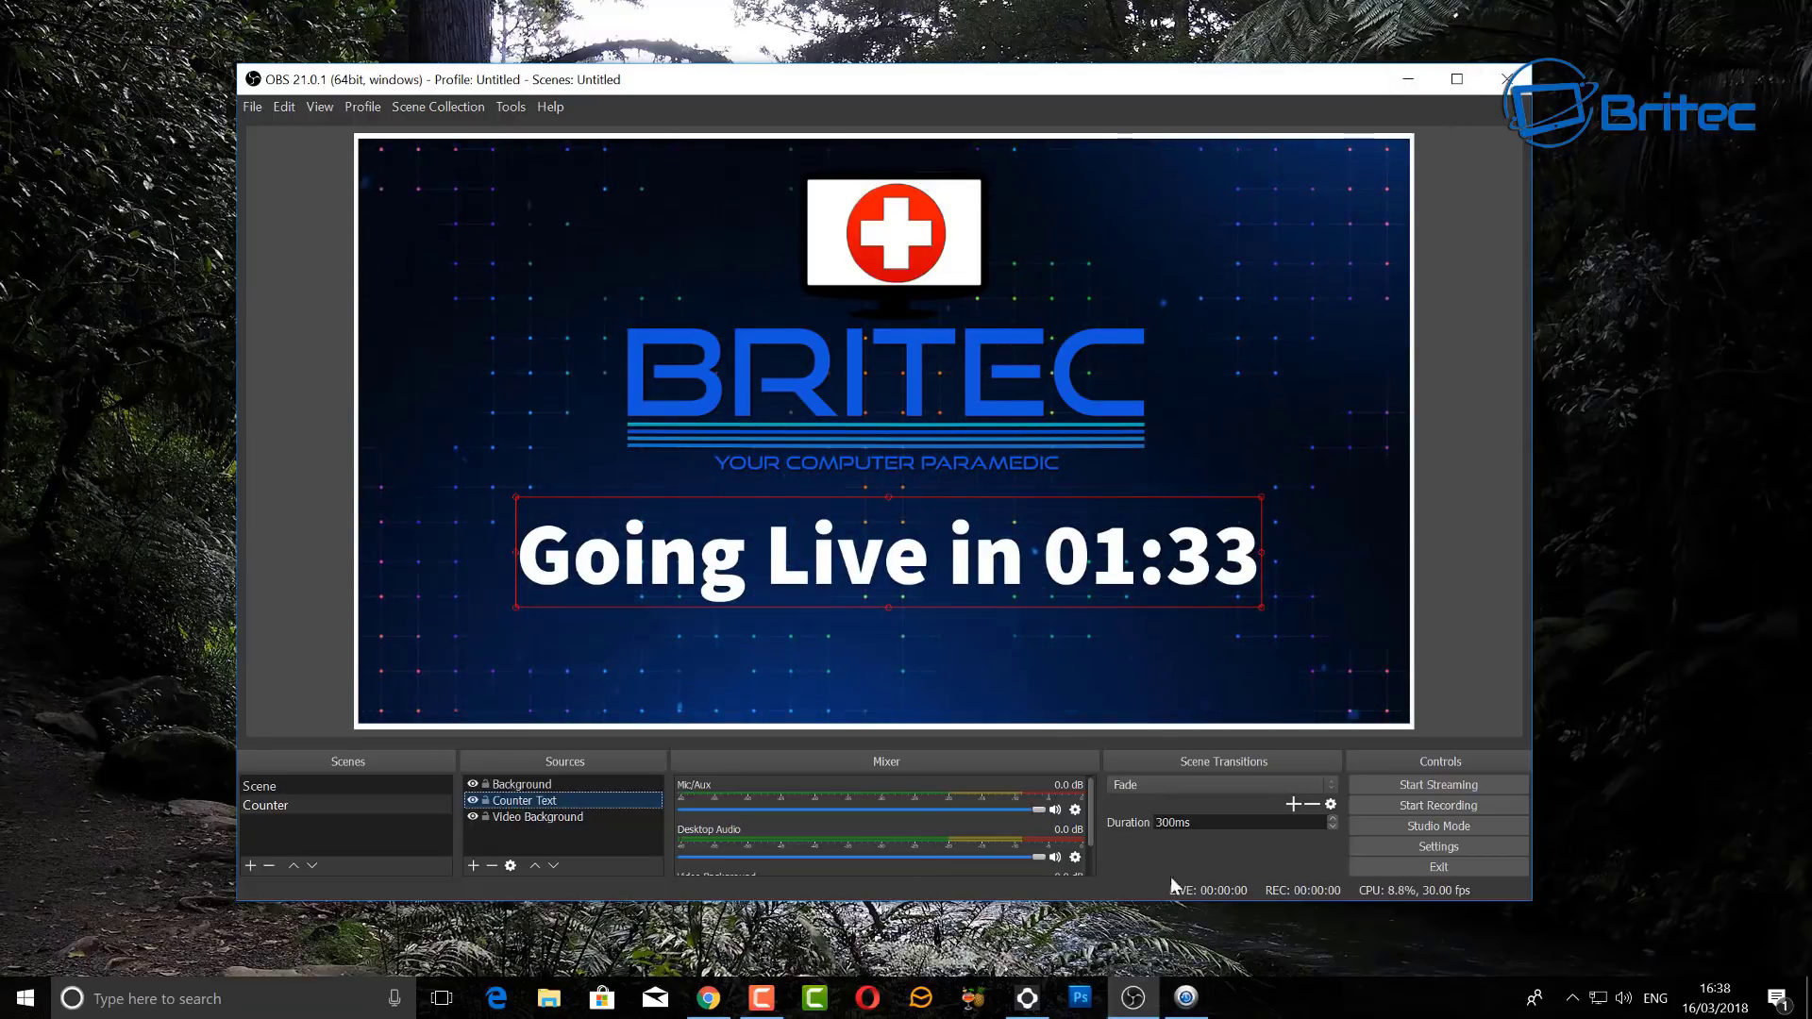
pyautogui.click(1186, 997)
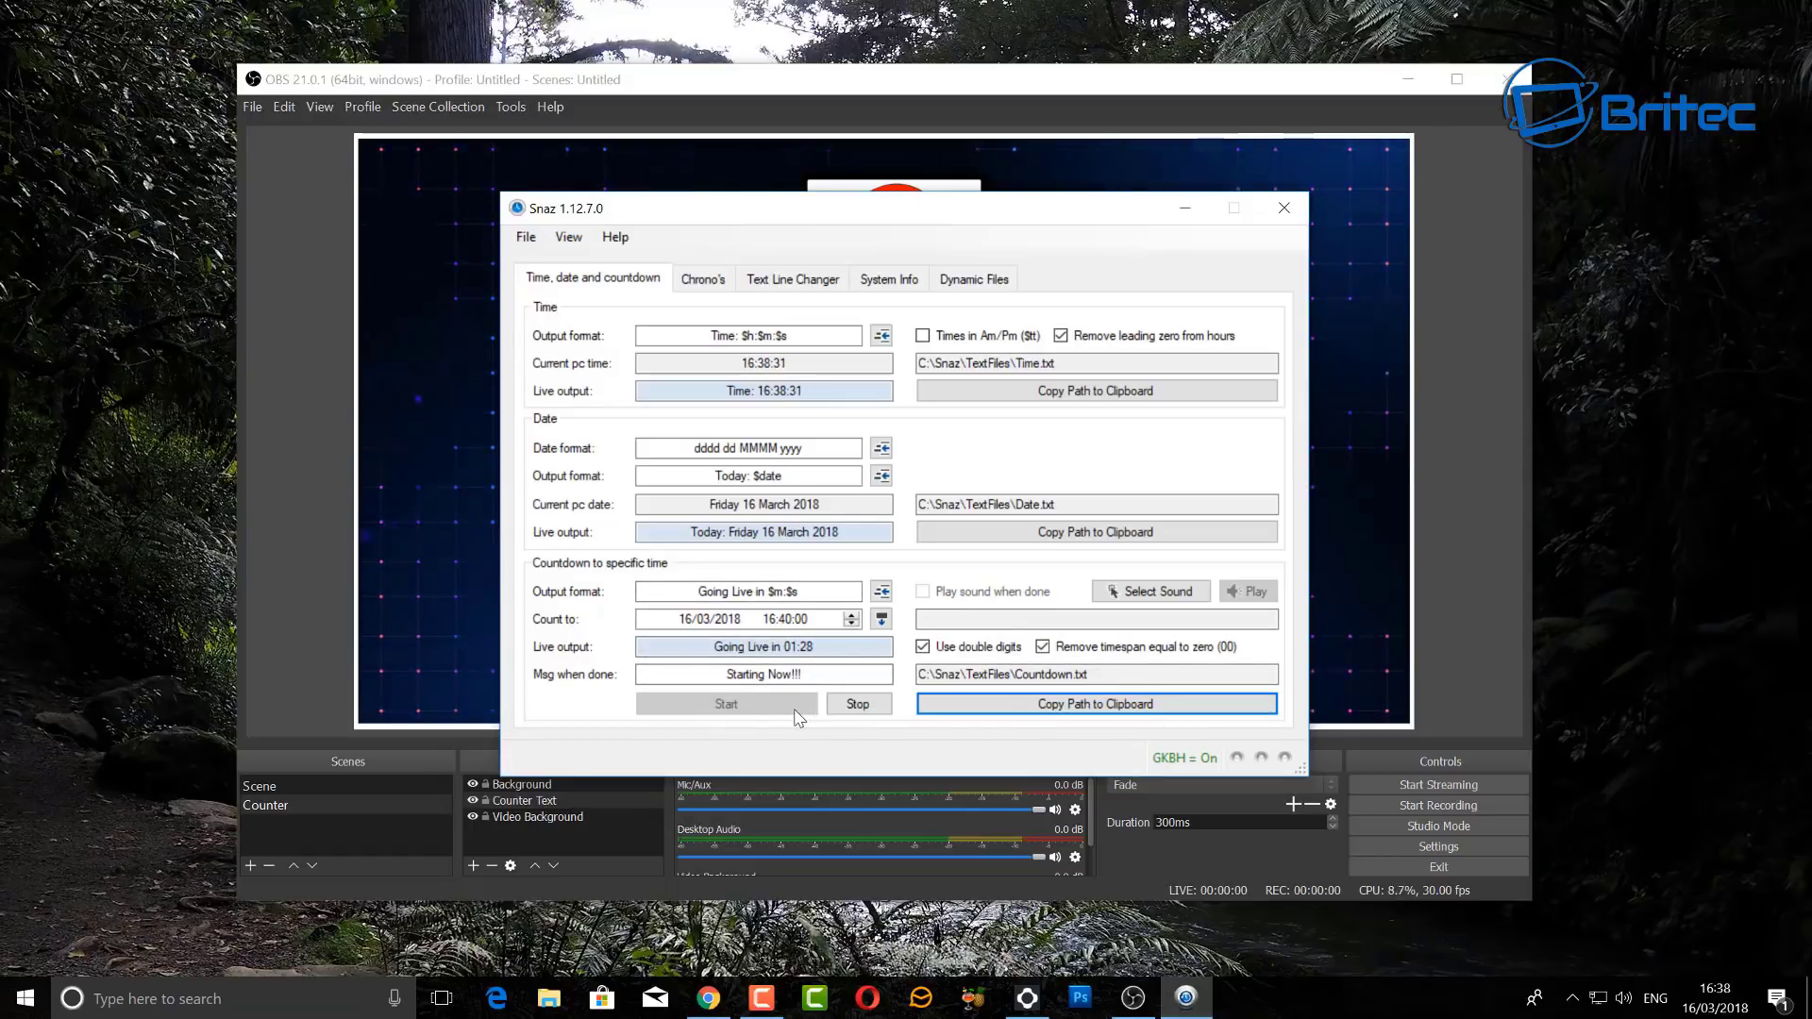
# - Stop the Snaz countdown, minimize Snaz, and close OBS Studio
pyautogui.click(856, 705)
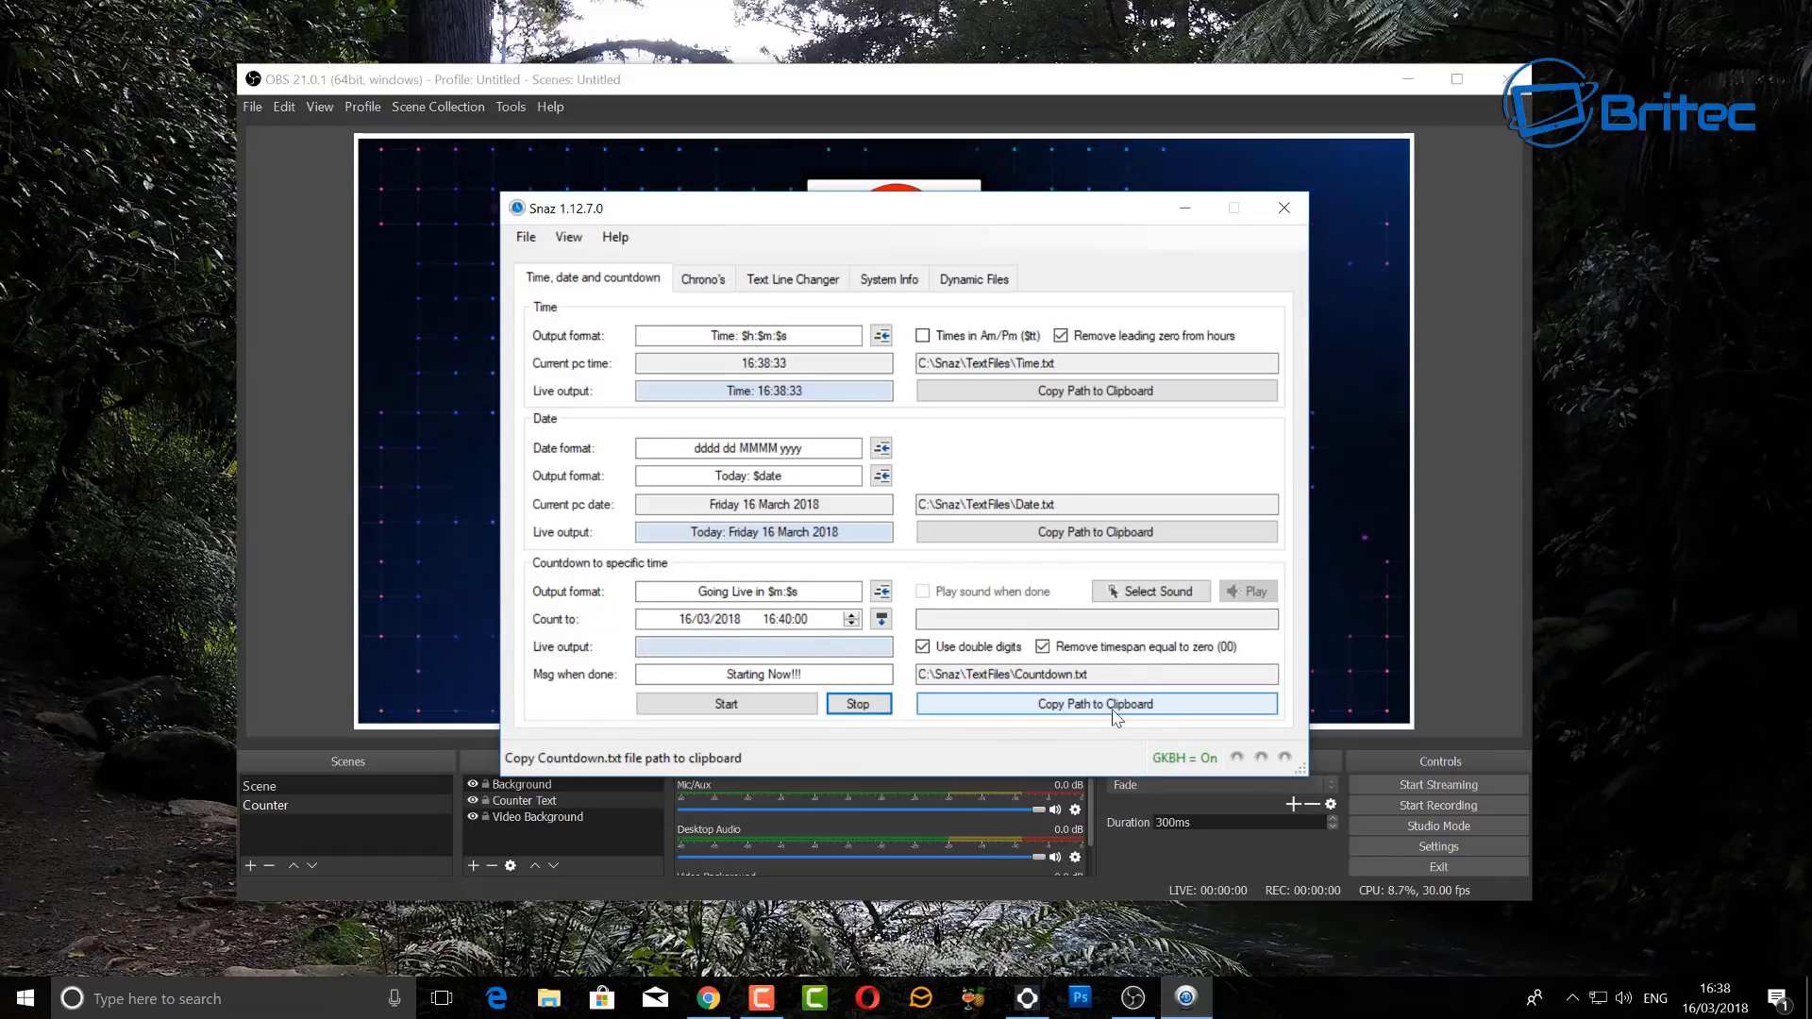
pyautogui.click(1185, 208)
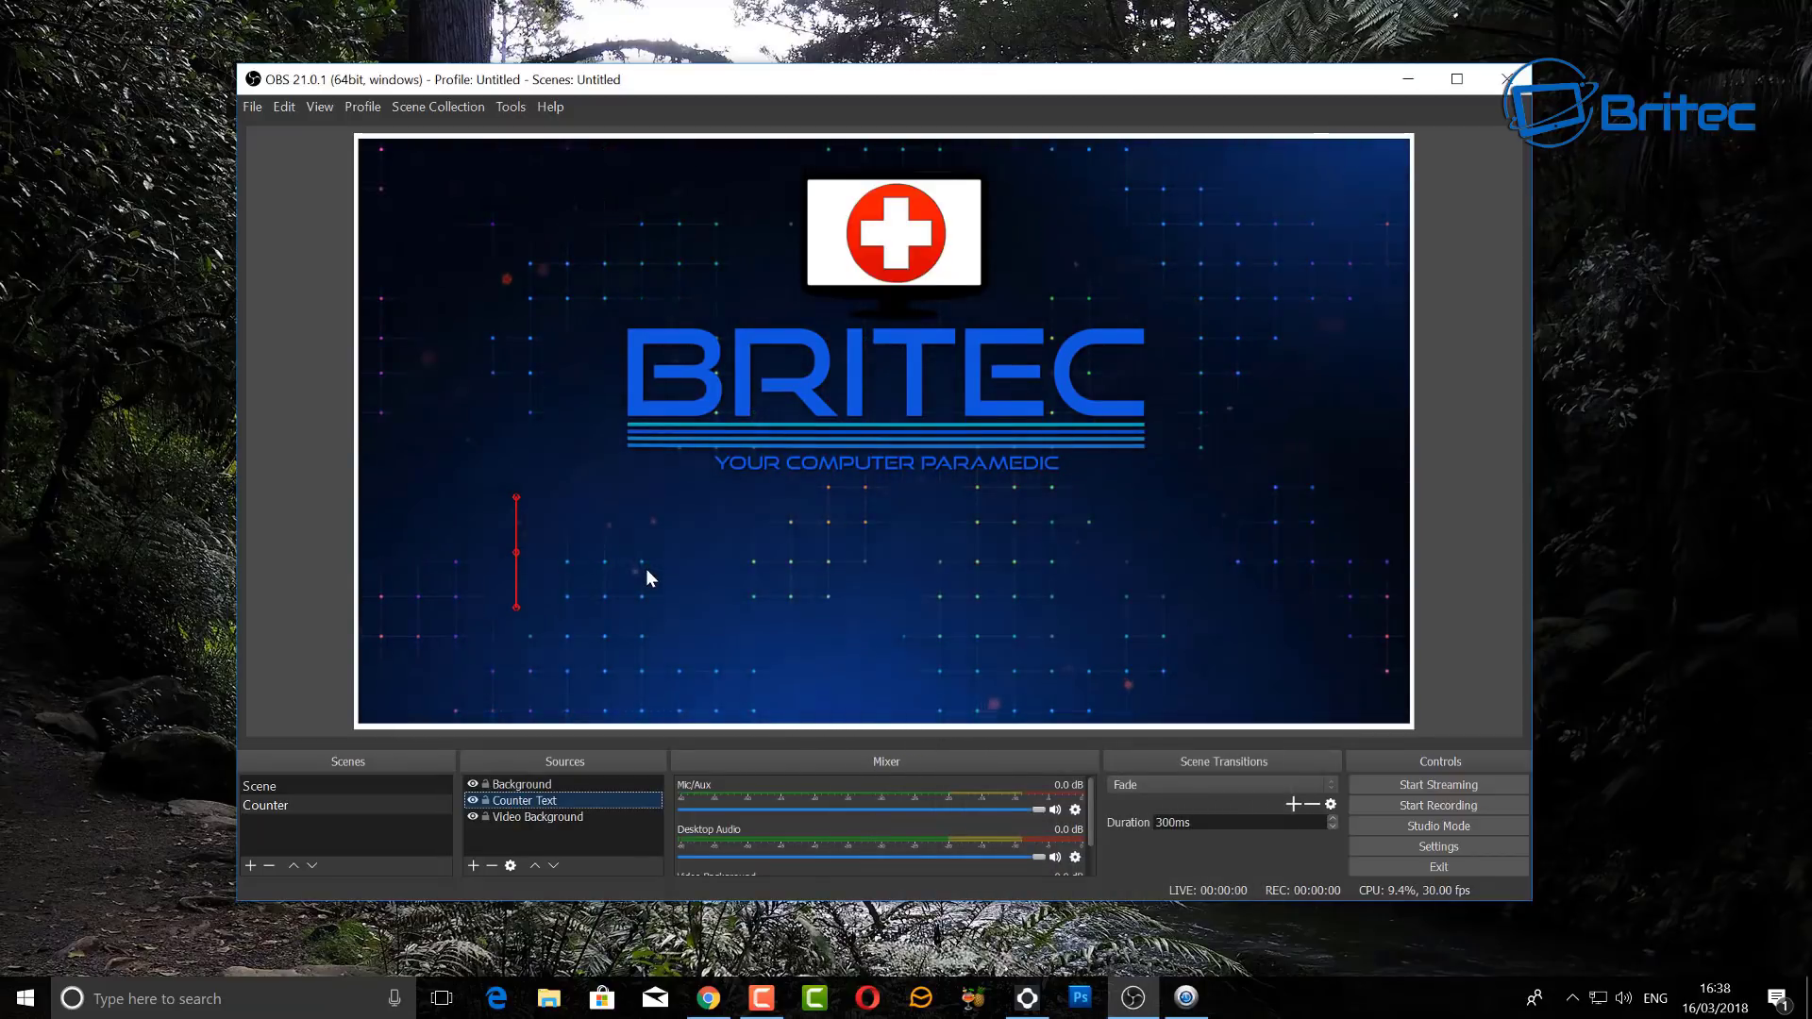
pyautogui.click(1500, 83)
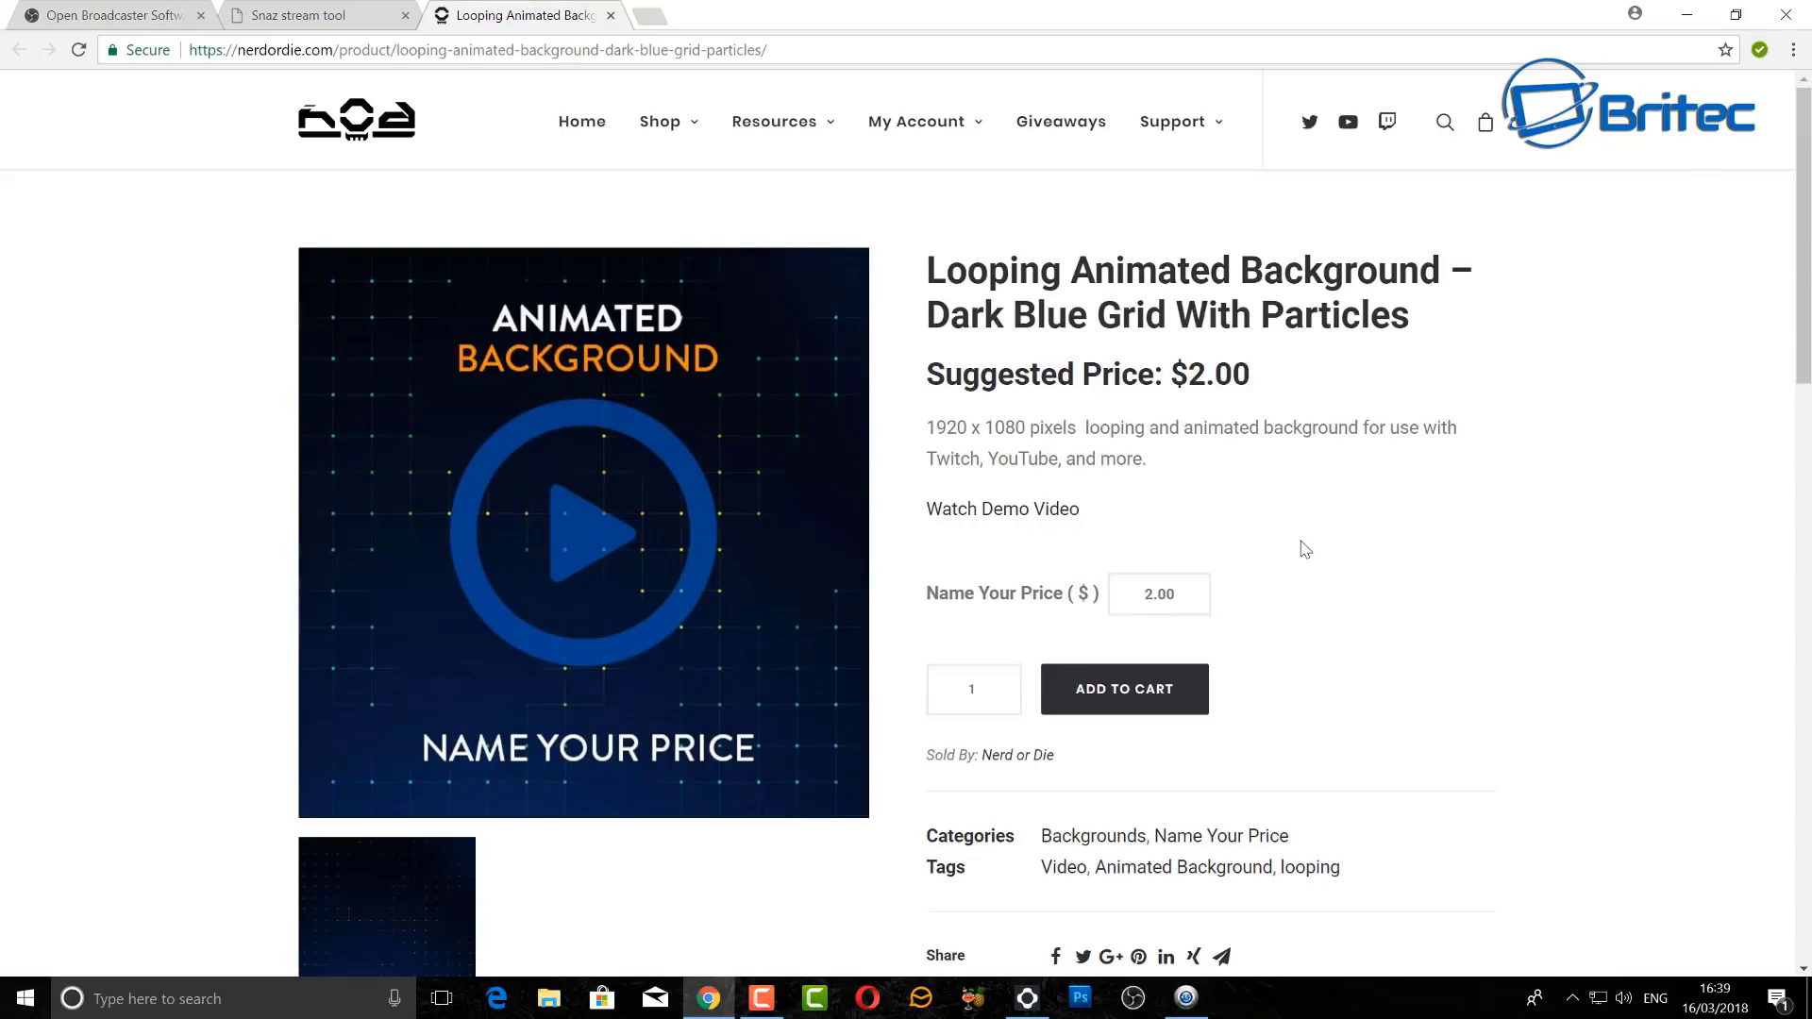
# - View the Dark Blue Grid product image enlarged, then close Chrome
pyautogui.scroll(-3, 1288, 585)
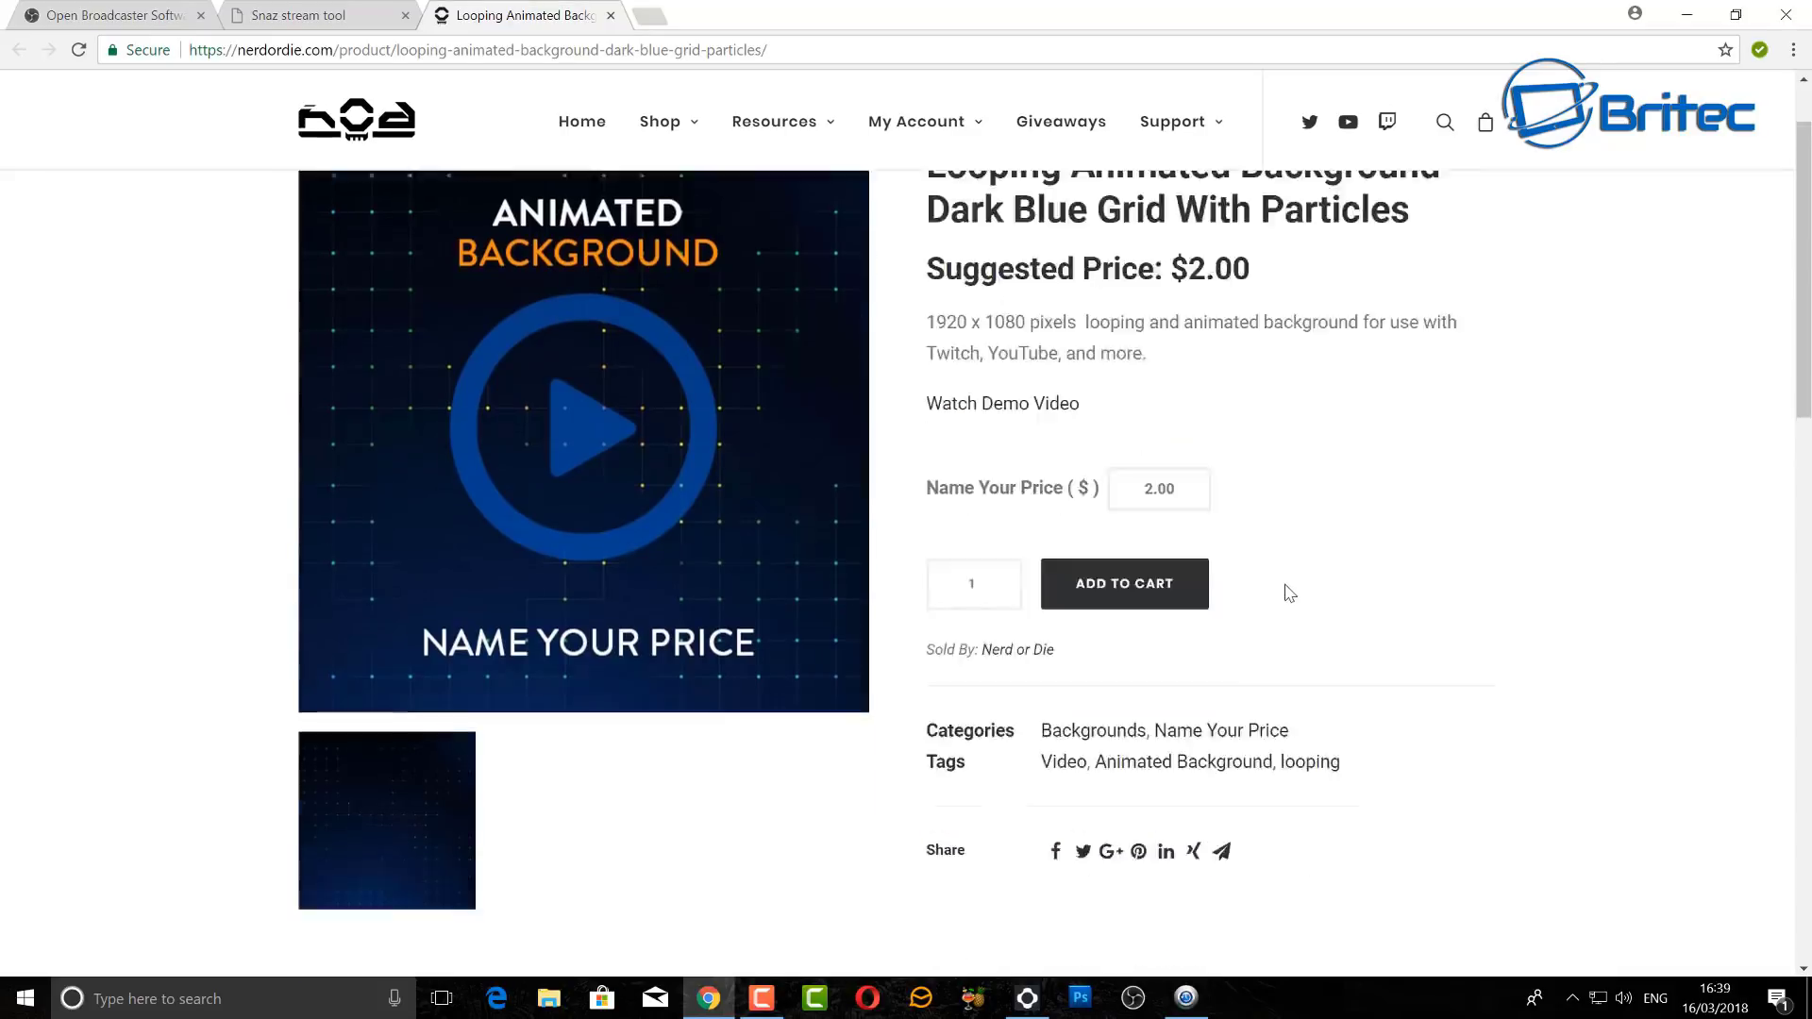
pyautogui.scroll(3, 1227, 614)
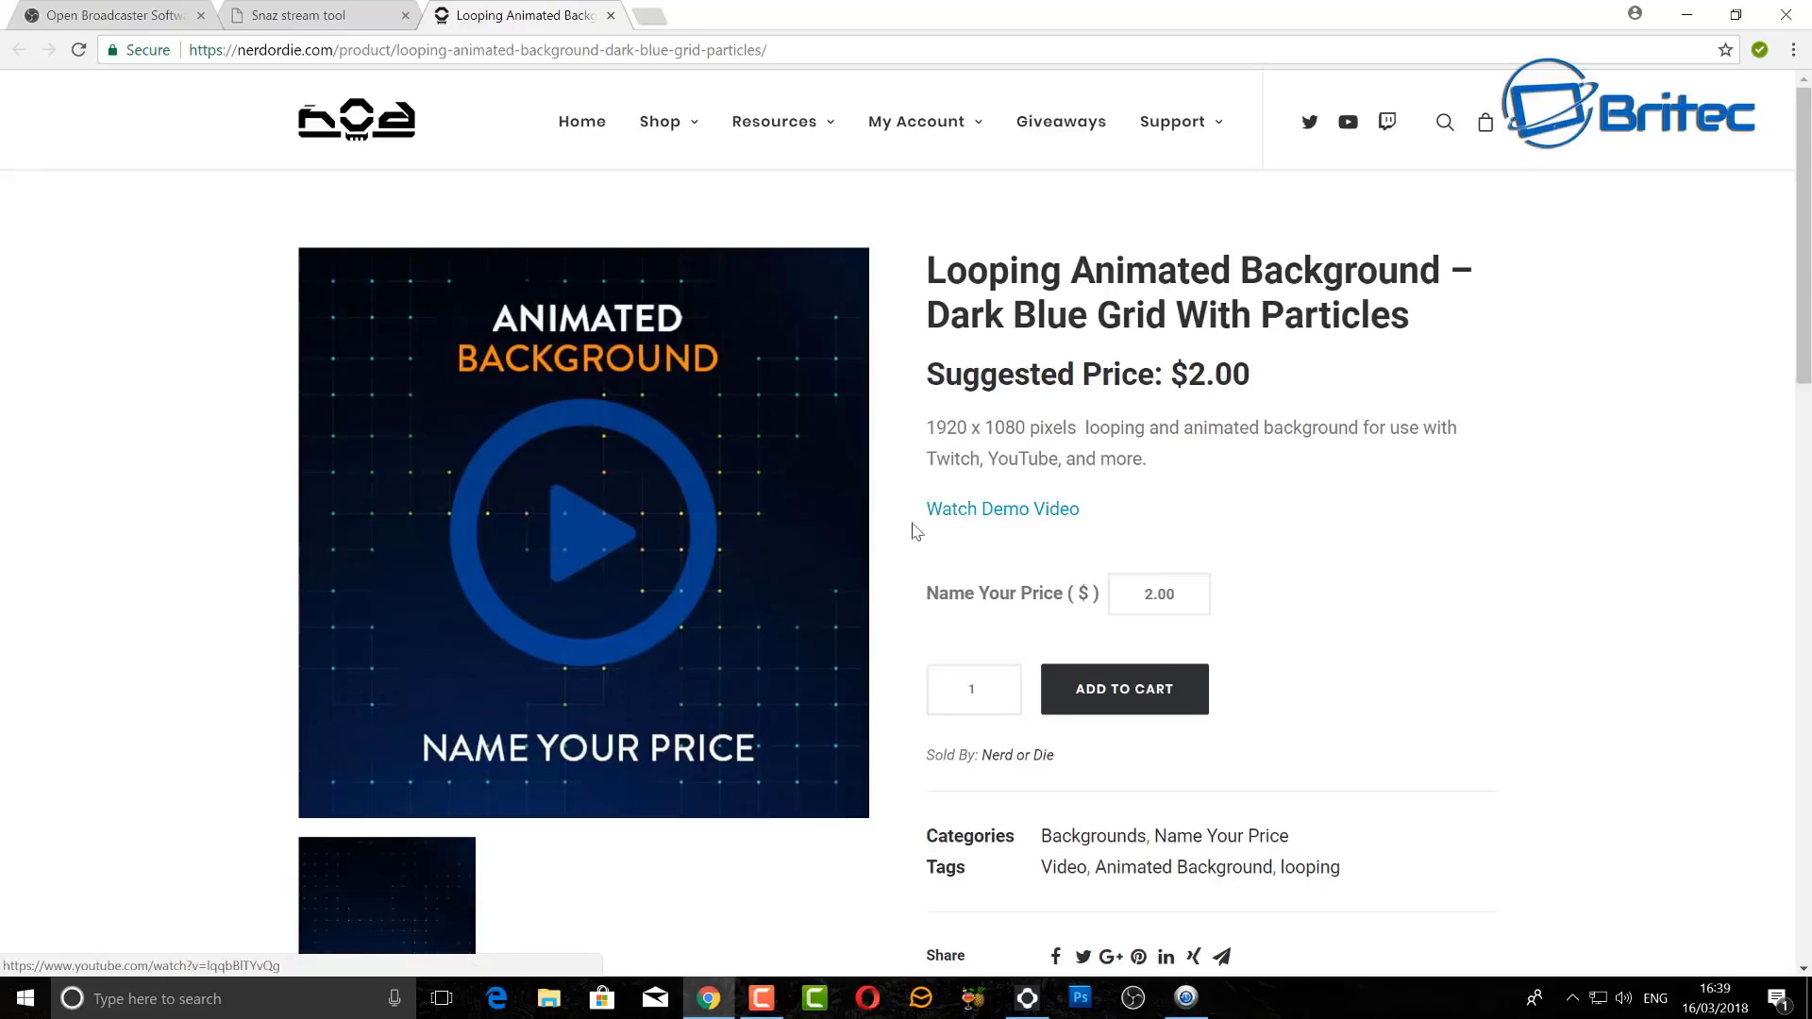
pyautogui.click(580, 533)
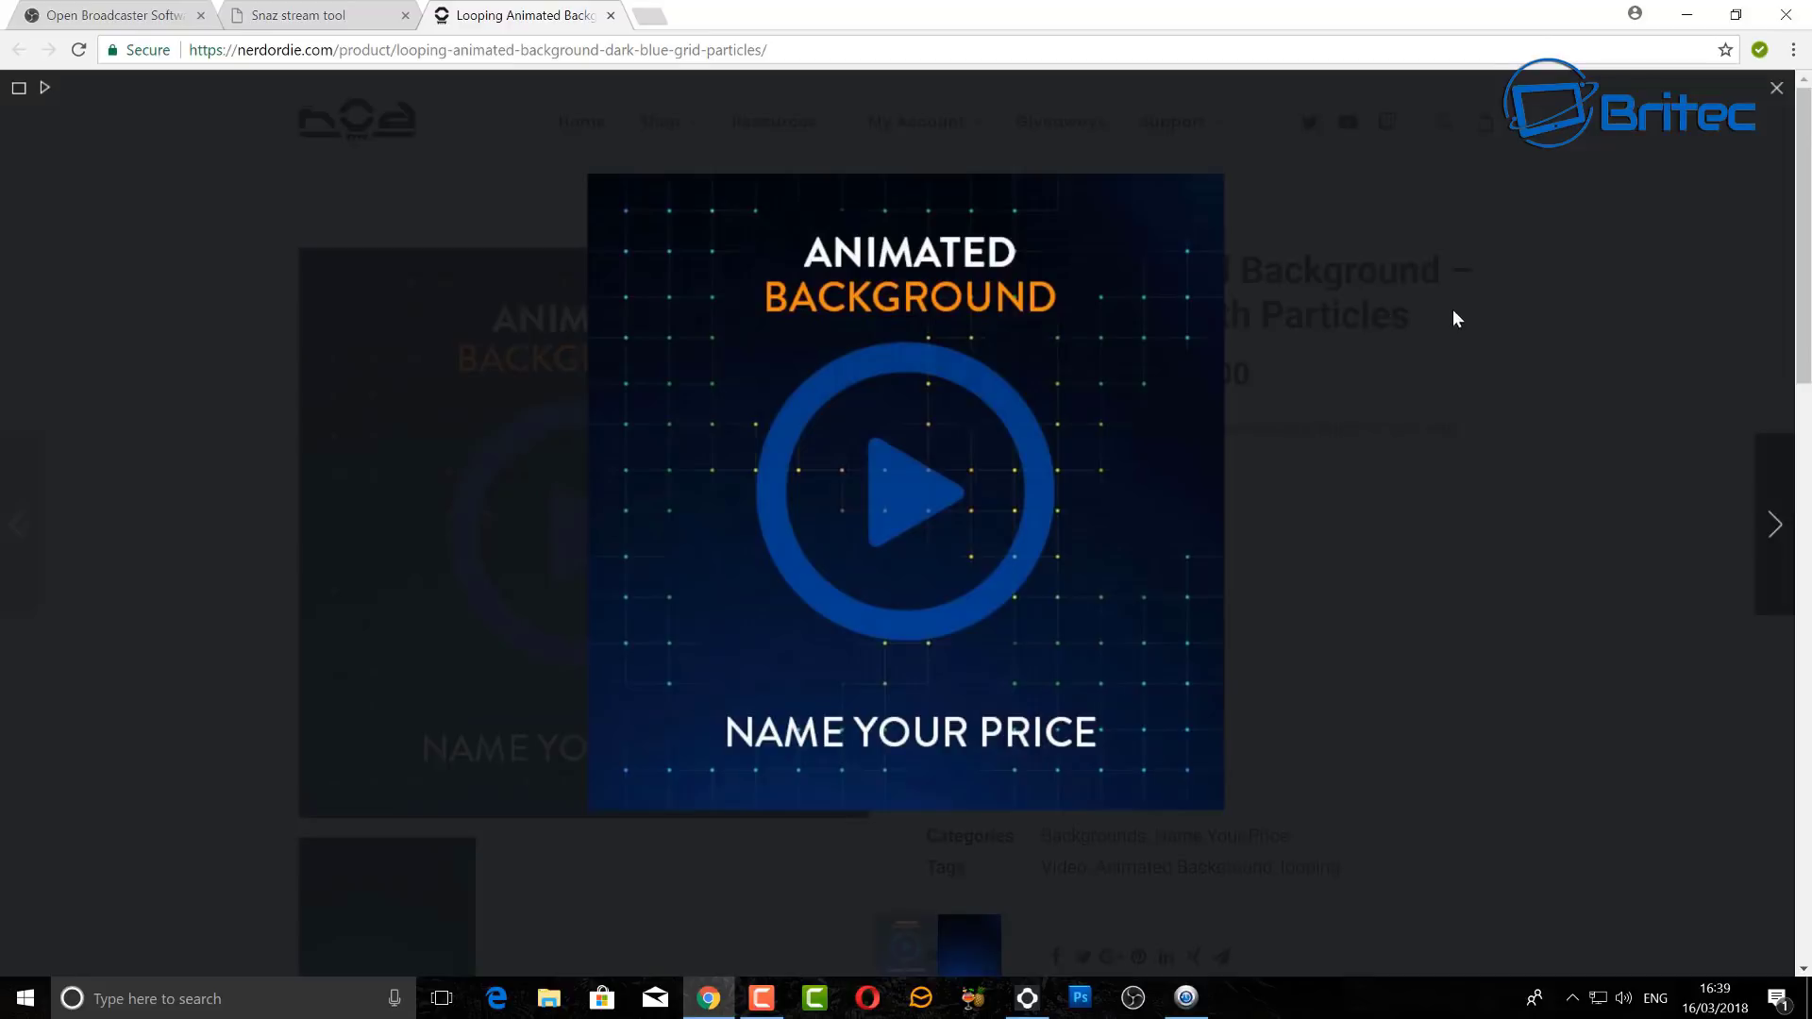
pyautogui.click(1452, 308)
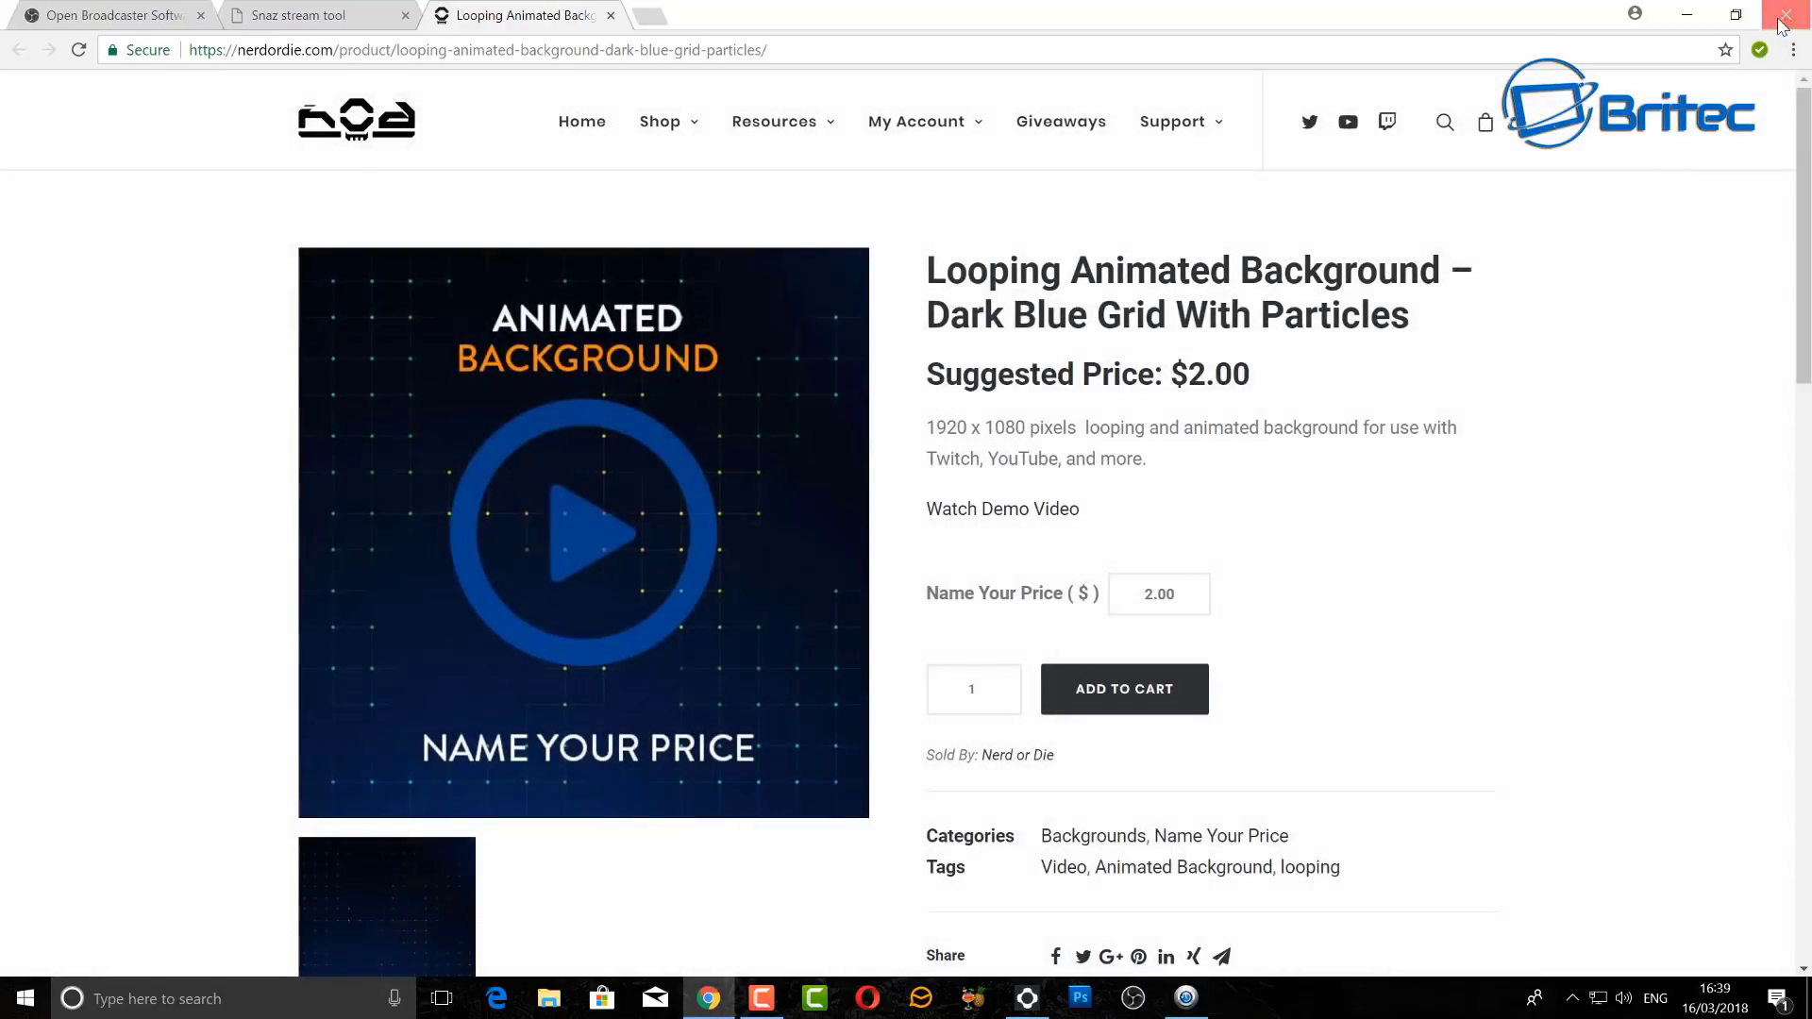
pyautogui.click(1771, 26)
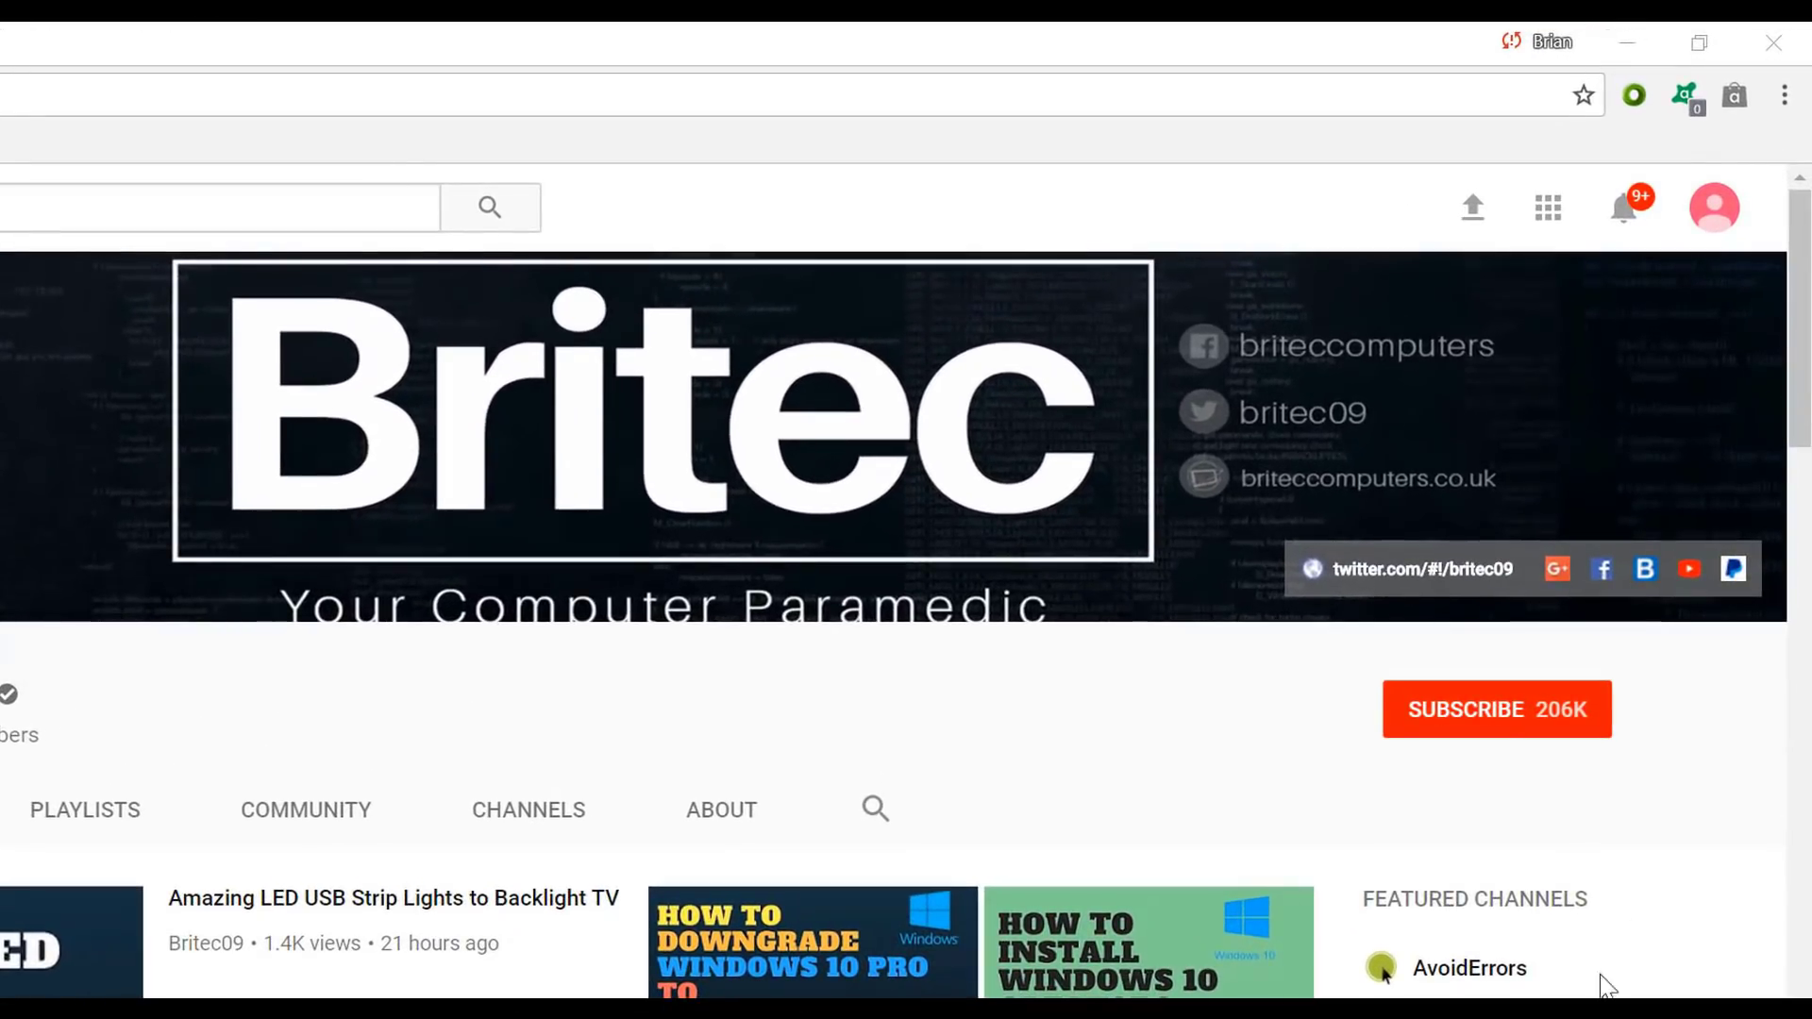
# - Subscribe to the Britec channel so it reads SUBSCRIBED 206K
pyautogui.click(1517, 732)
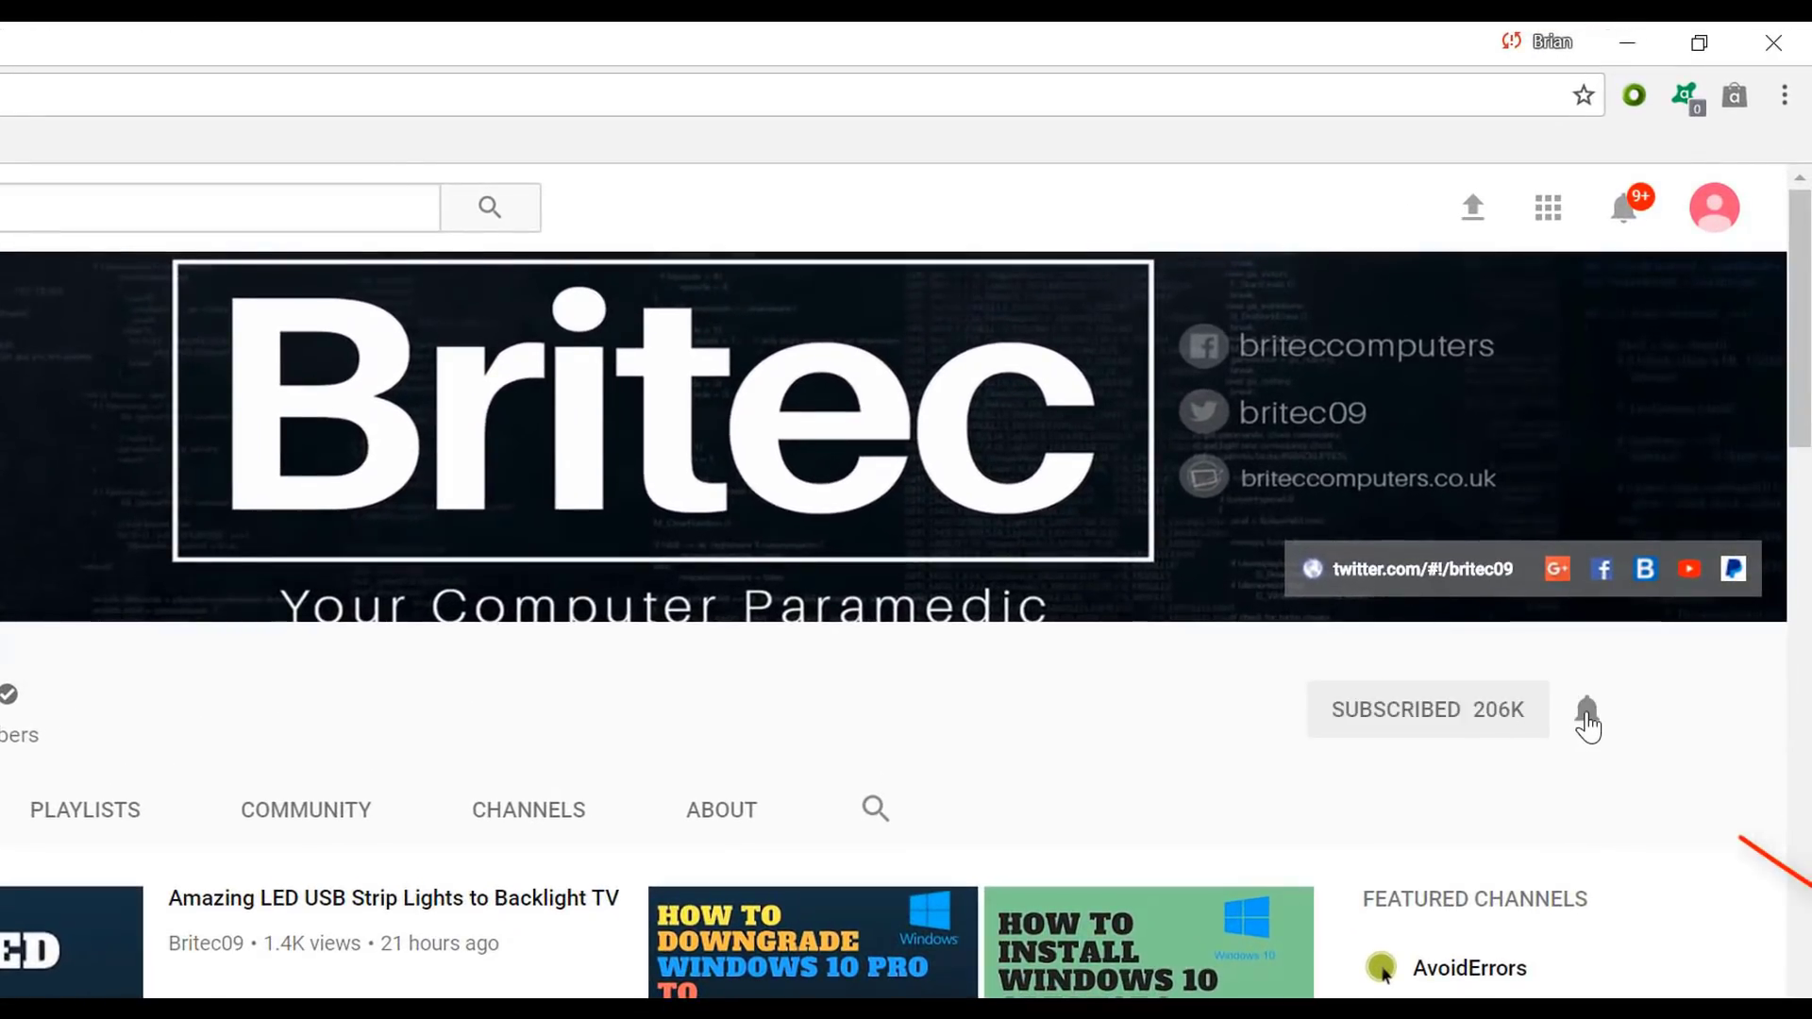